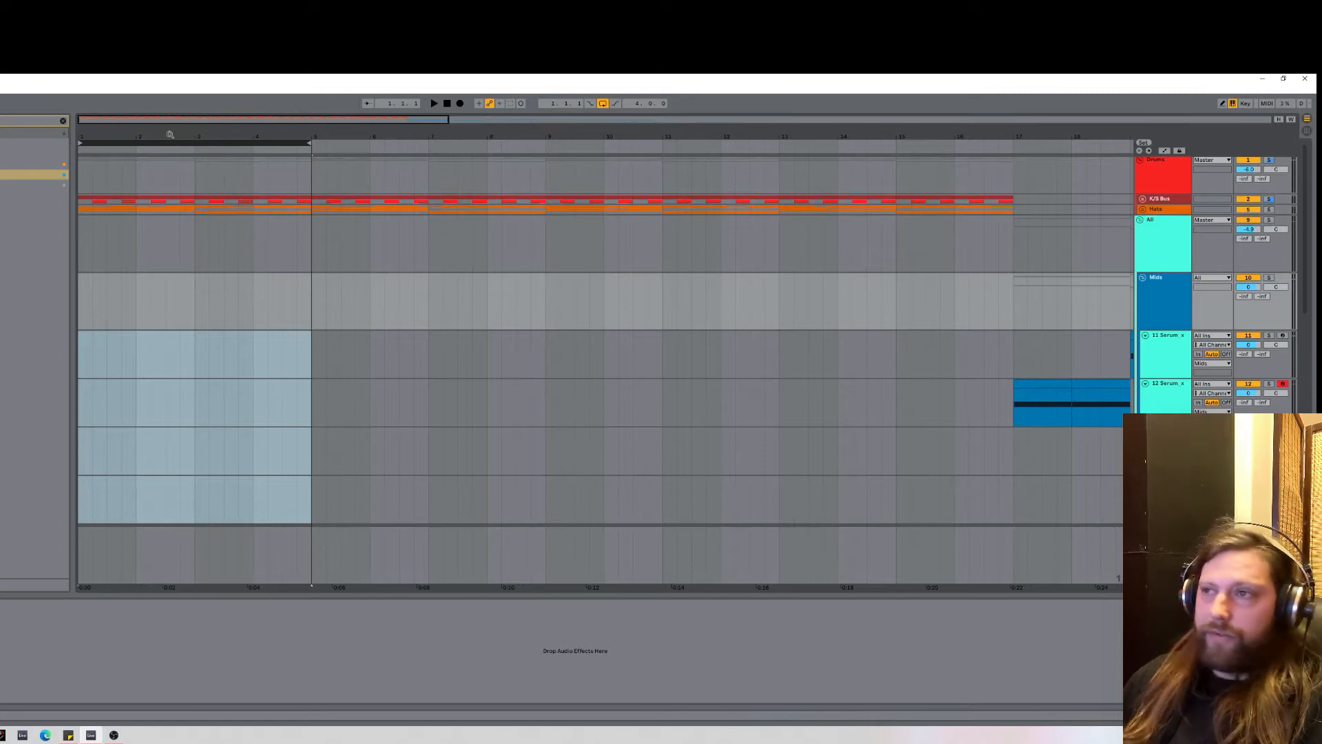
Select the four-bar loop region and play it back to hear the drums, leaving the Mids group selected.
click(88, 305)
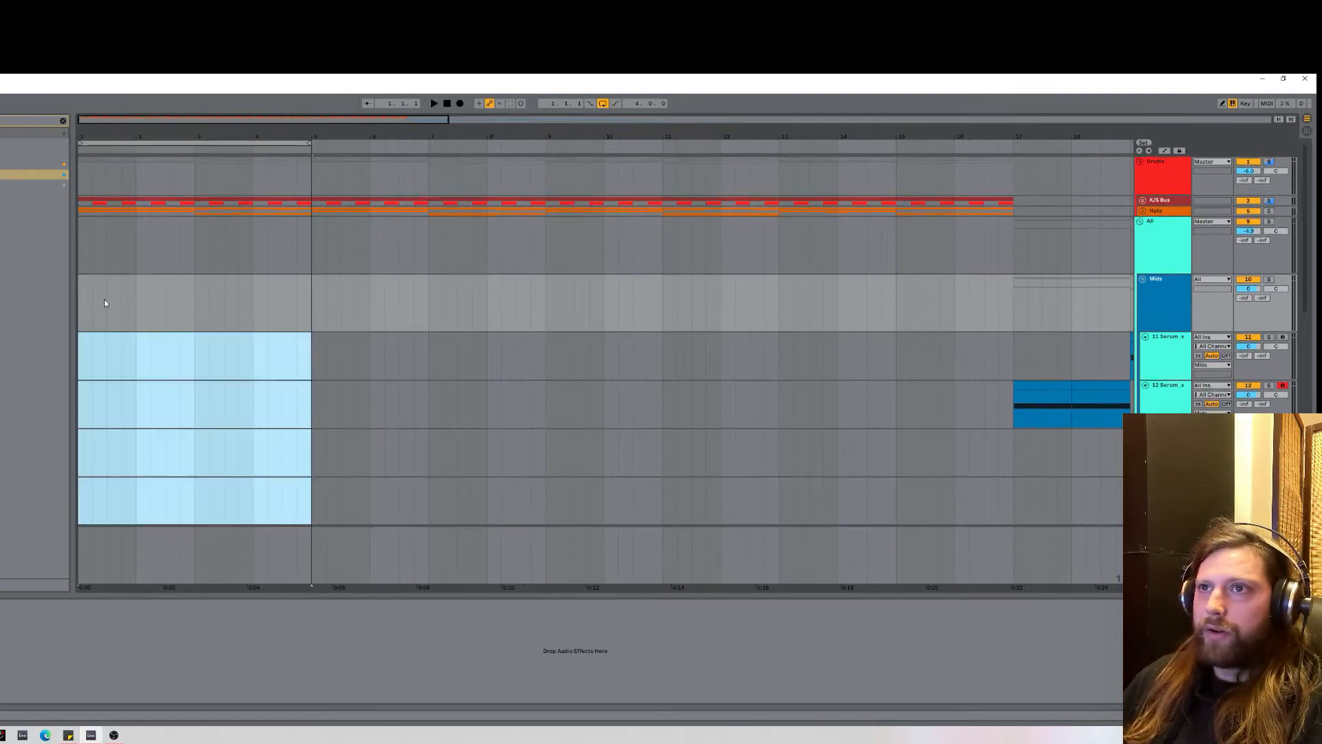
click(103, 144)
key(space)
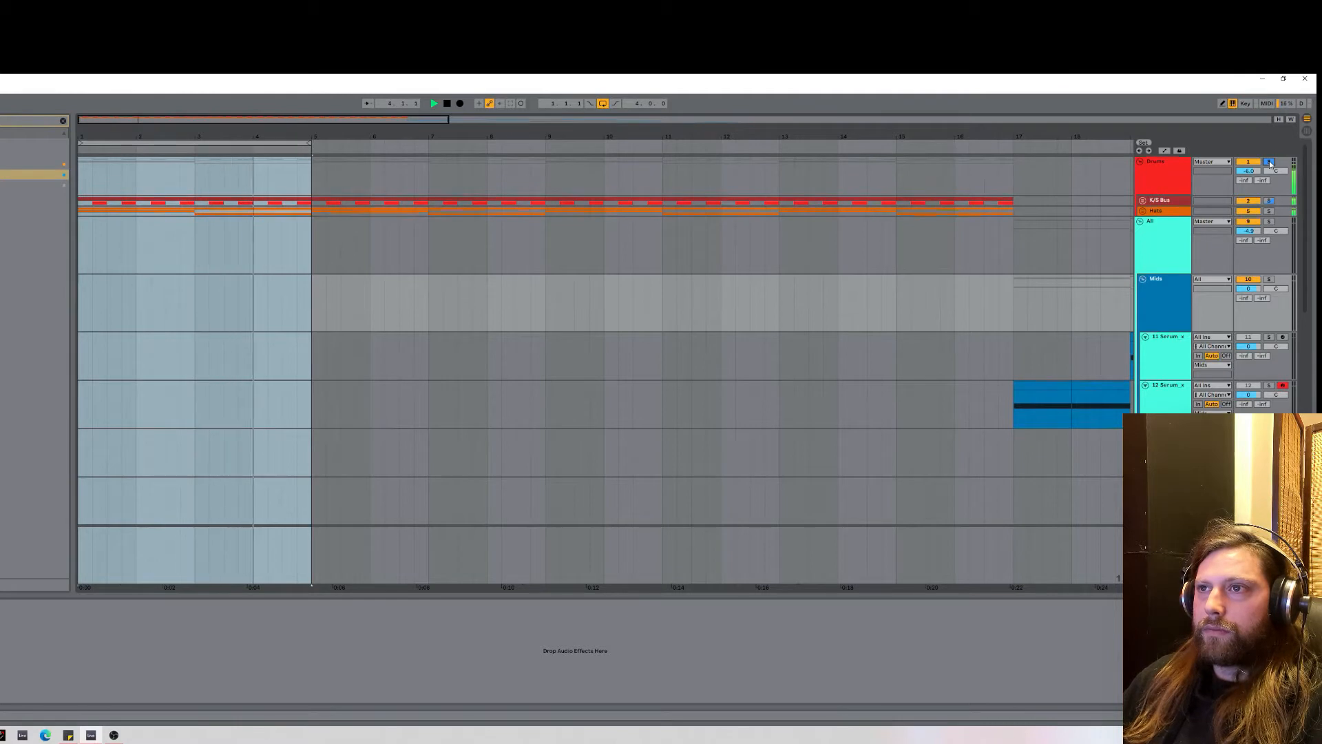
key(space)
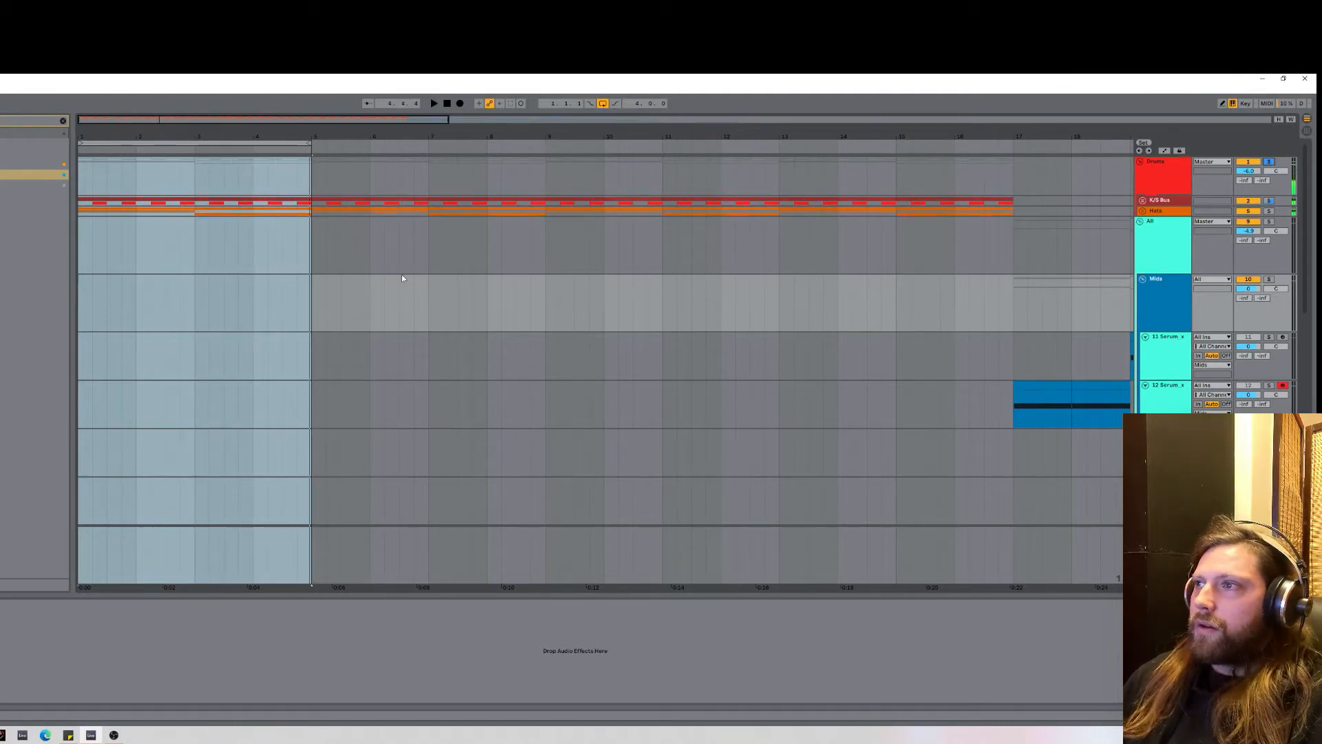
click(1147, 311)
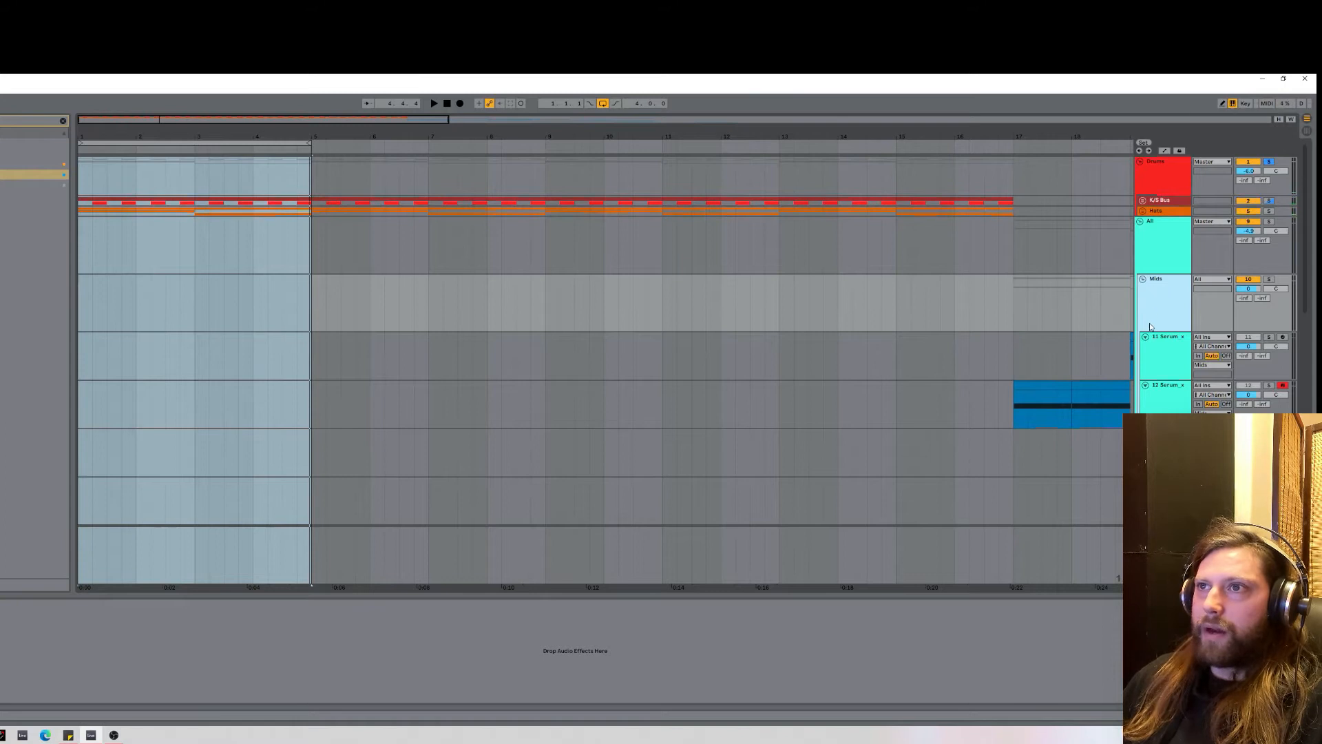
mouse_move(310, 144)
mouse_down()
mouse_move(297, 144)
mouse_move(311, 144)
mouse_up()
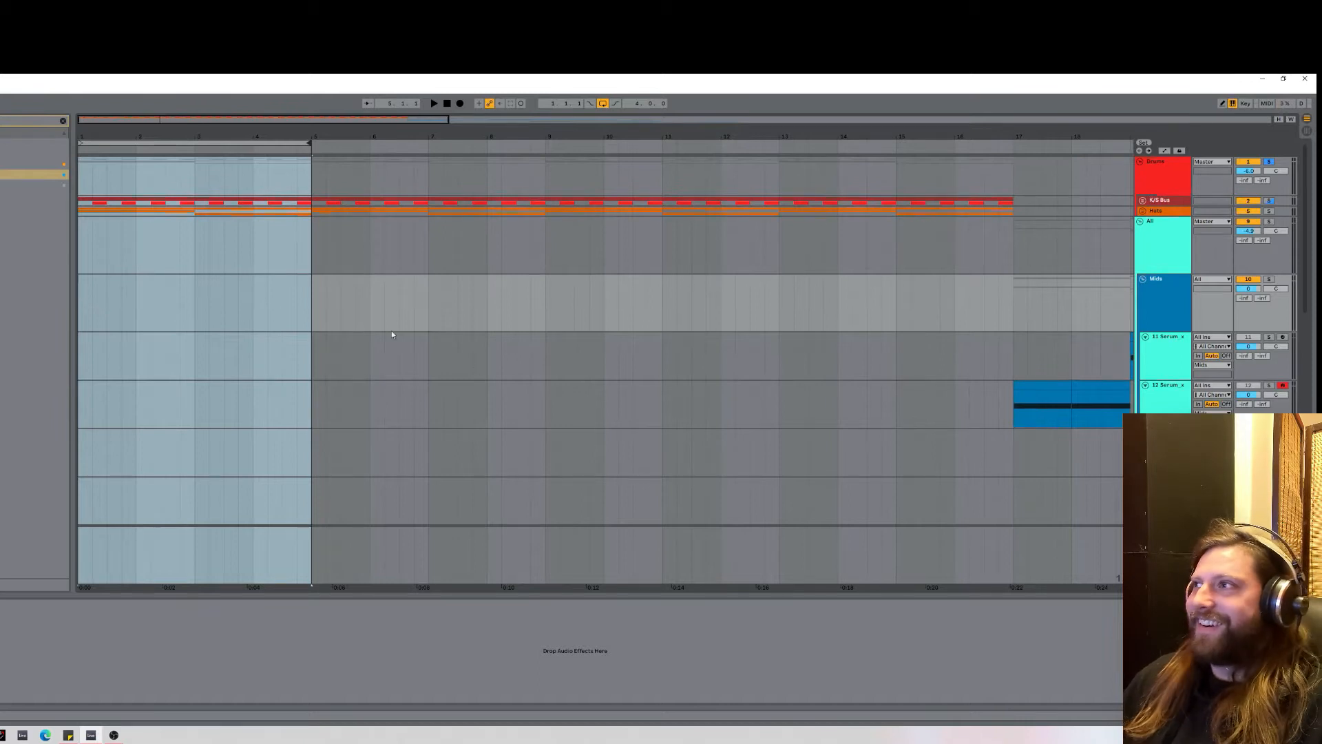
Insert a new MIDI track inside the Mids group, above the existing Serum tracks.
click(107, 308)
key(Down)
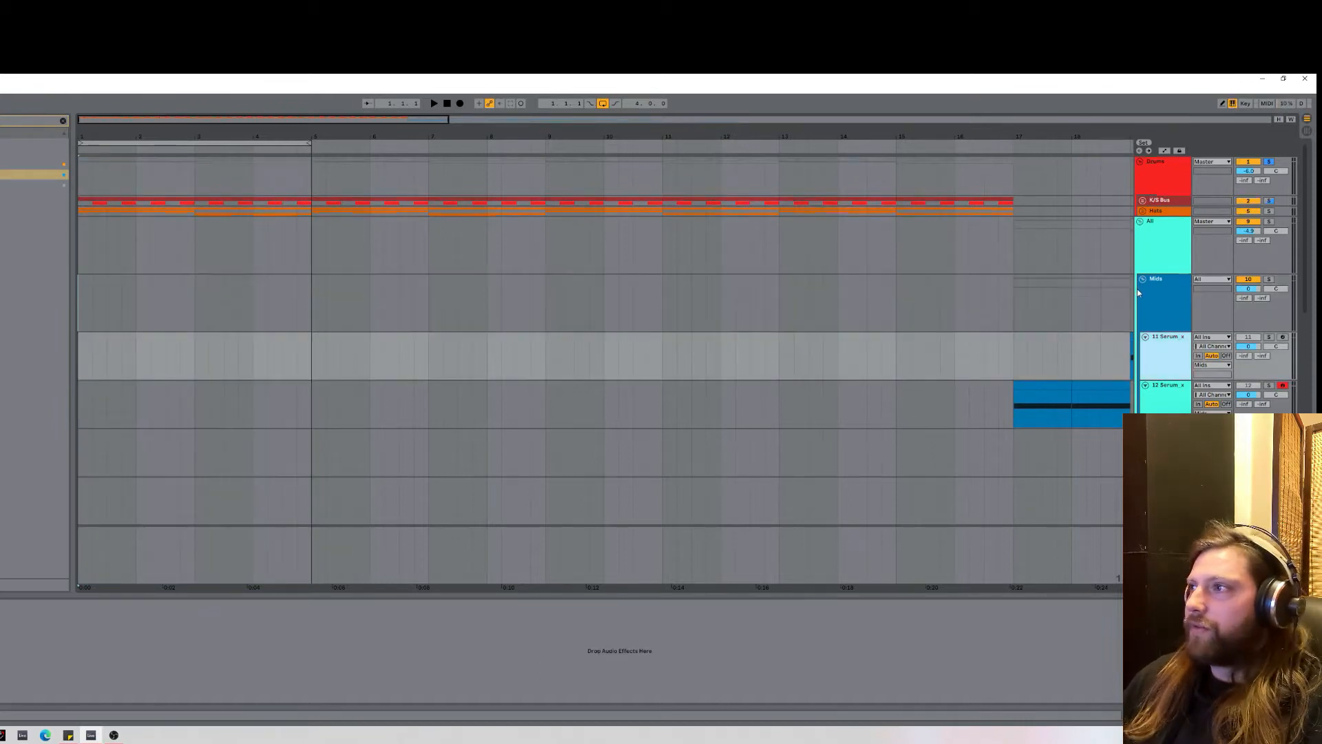
click(1173, 306)
key(ctrl+shift+t)
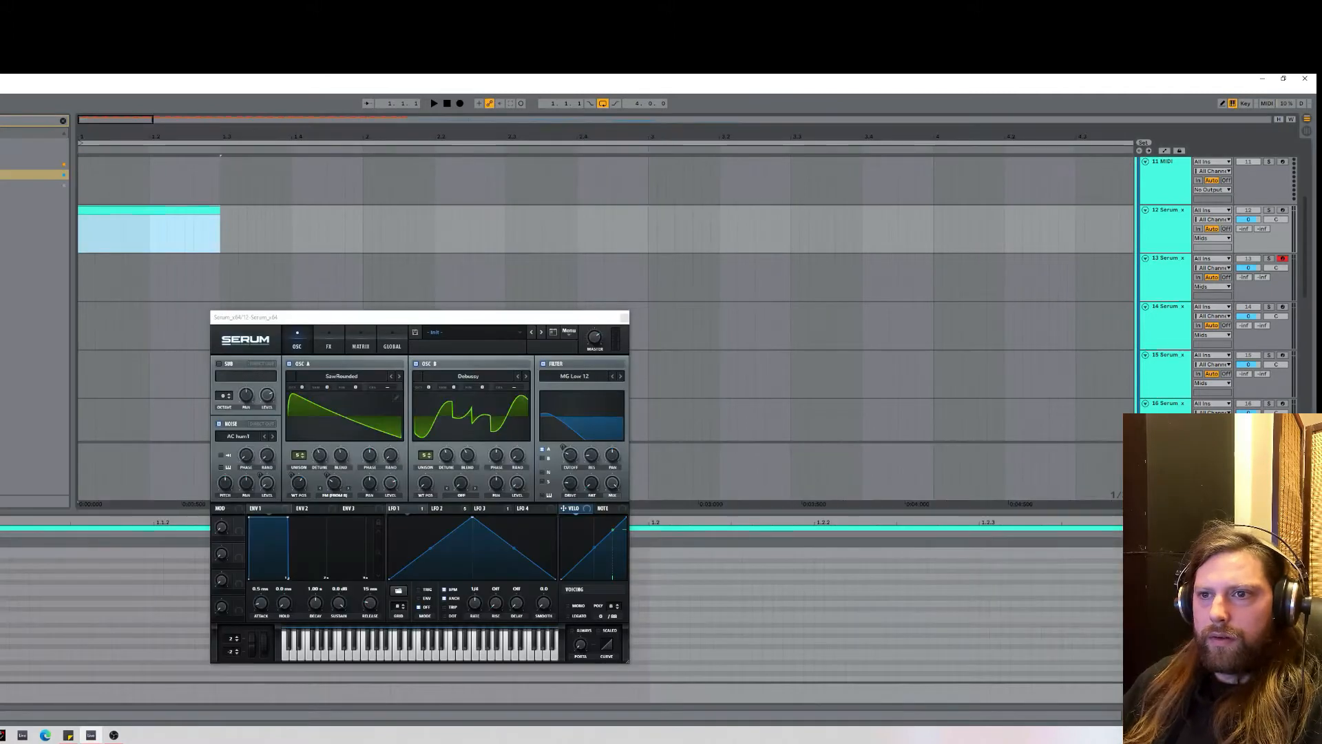
Duplicate the half-bar MIDI clip on the new Serum track, and duplicate the resulting bar to fill bars 1 and 2.
click(50, 628)
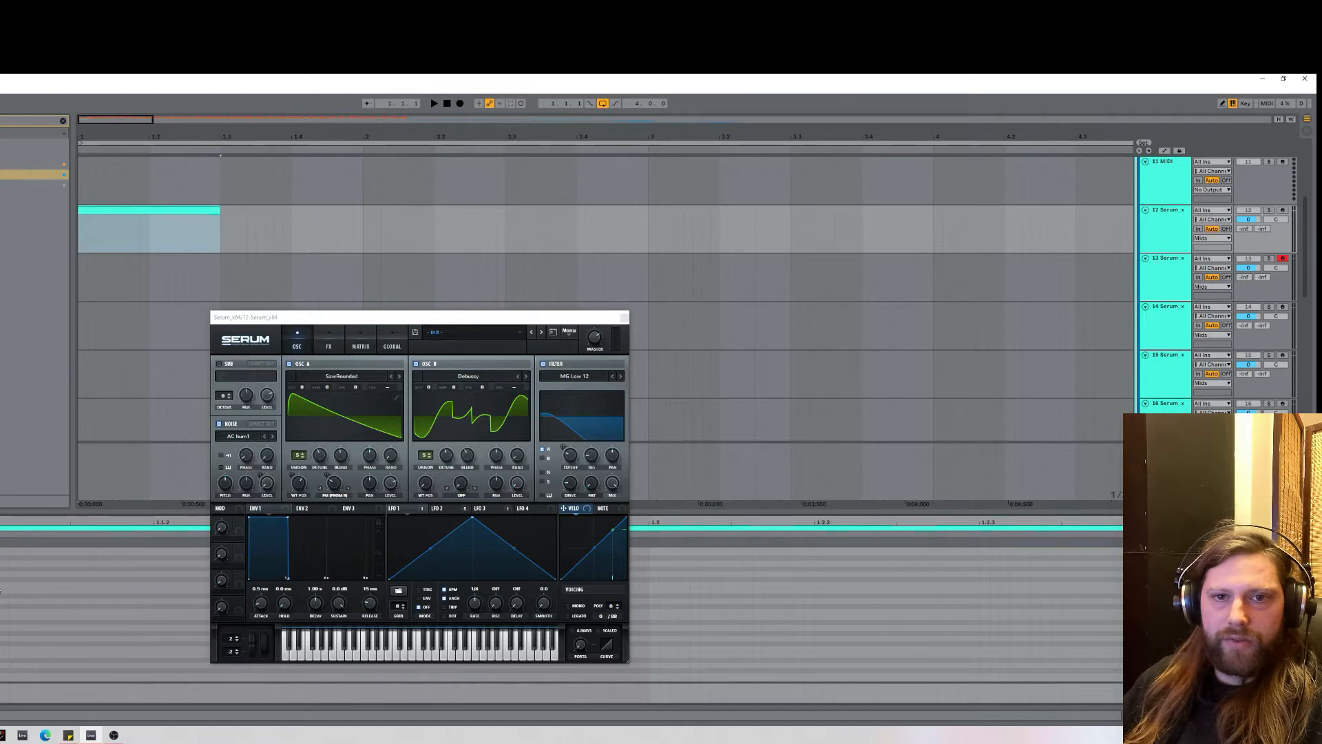
click(2, 618)
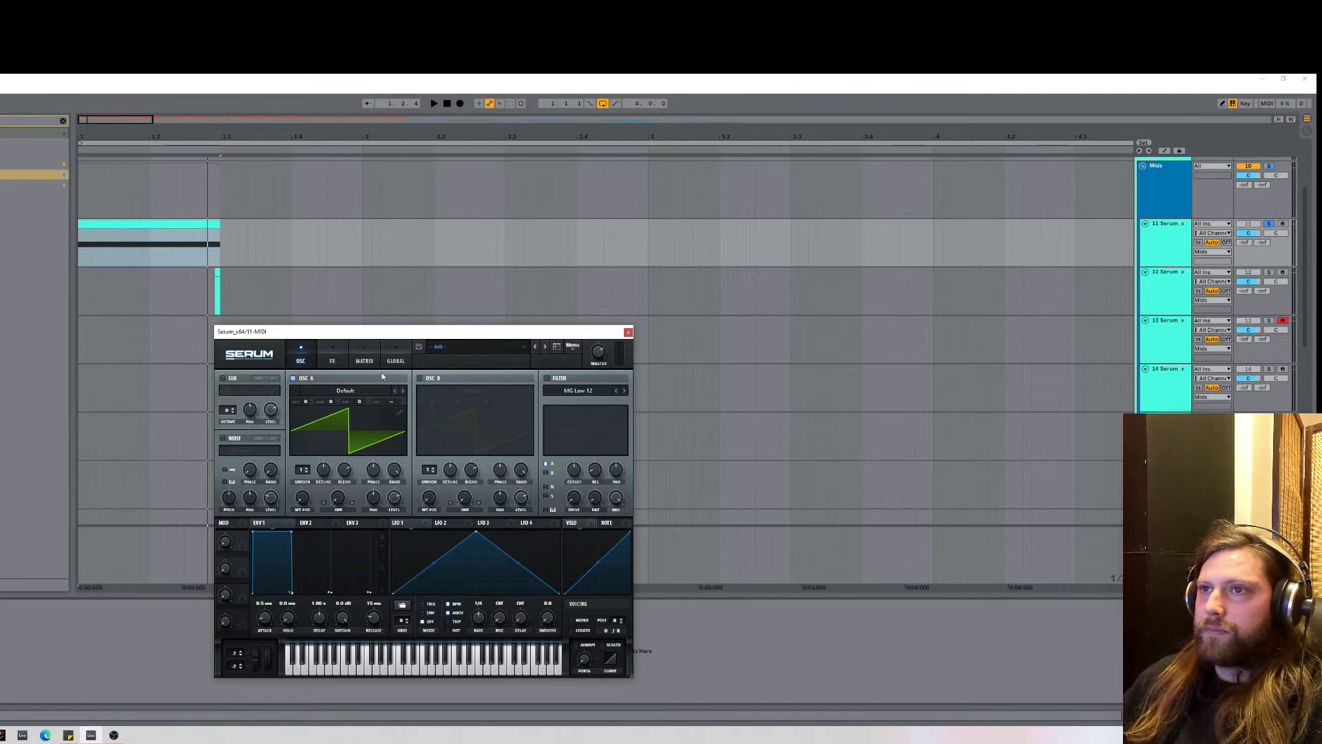
click(198, 223)
key(ctrl+d)
drag(301, 135, 301, 103)
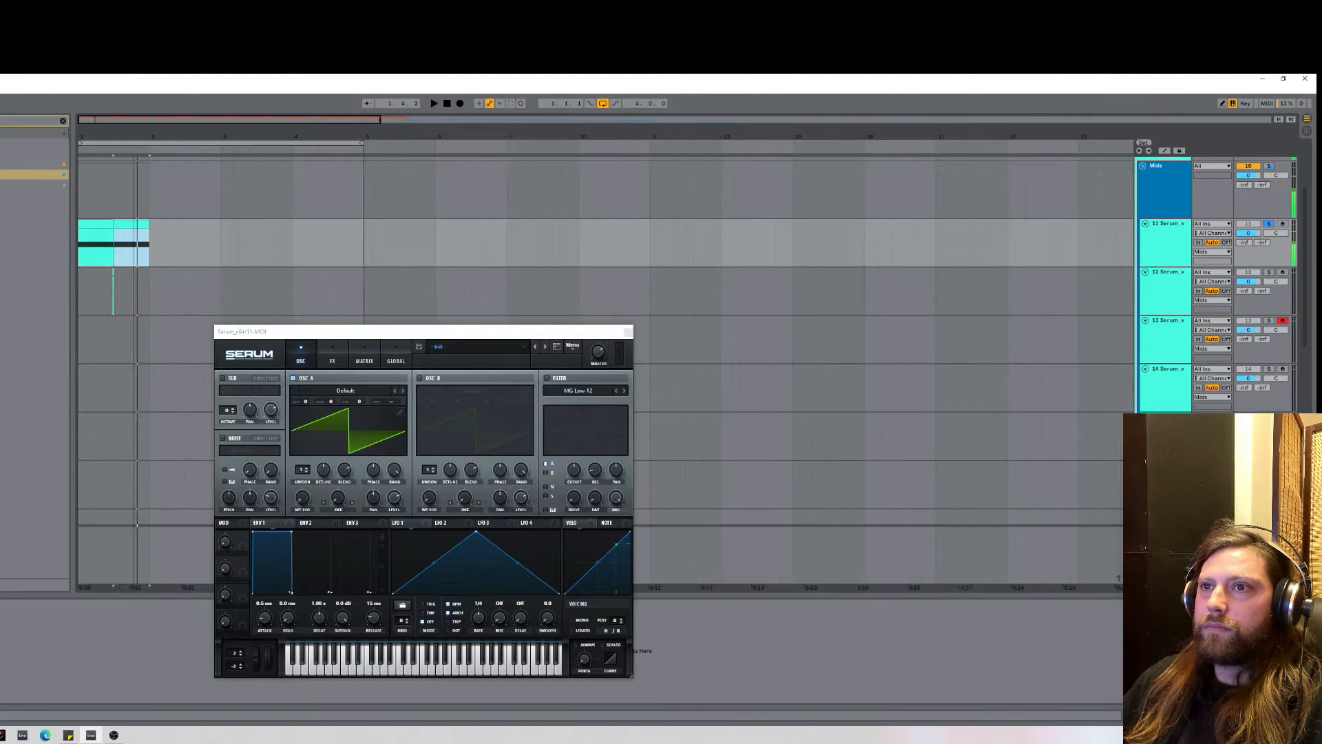
scroll(115, 270, down, 1)
scroll(116, 271, up, 2)
shift+click(98, 335)
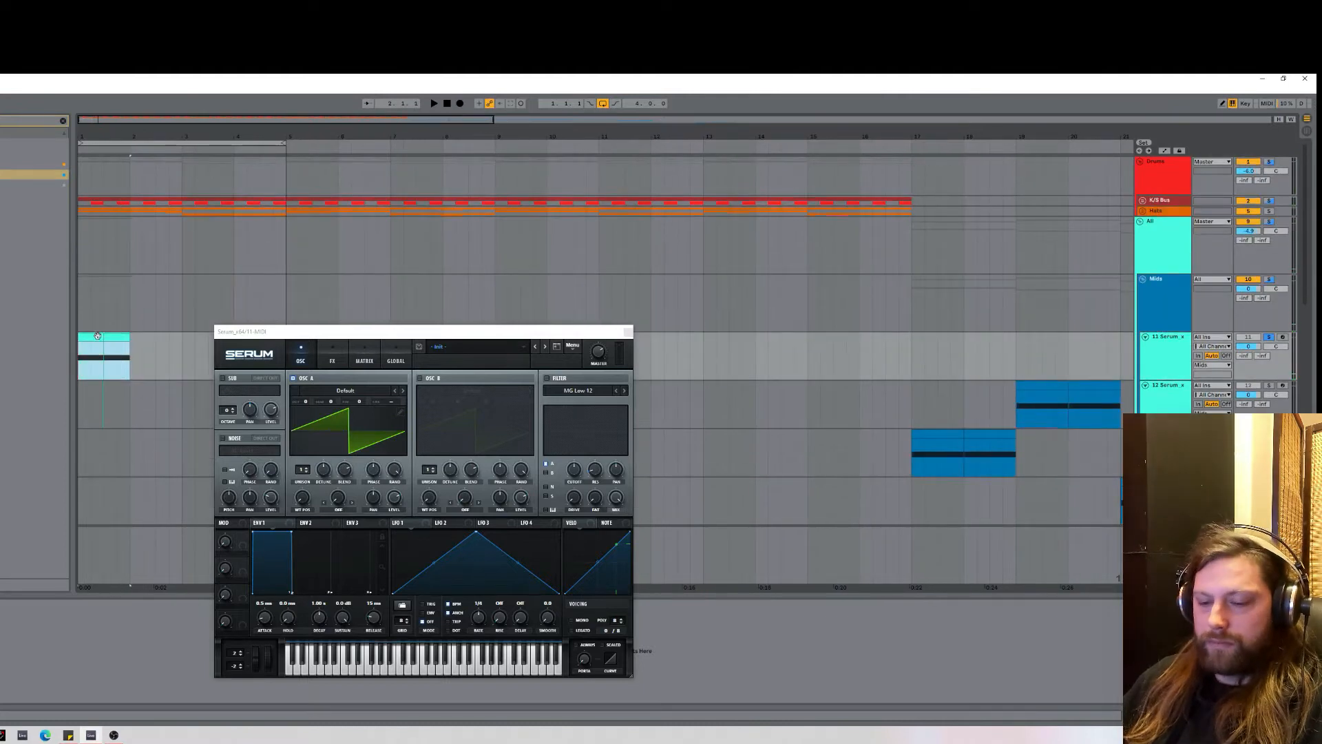
key(ctrl+d)
Consolidate the duplicated clips on the first Serum track into one two-bar clip and audition it.
key(space)
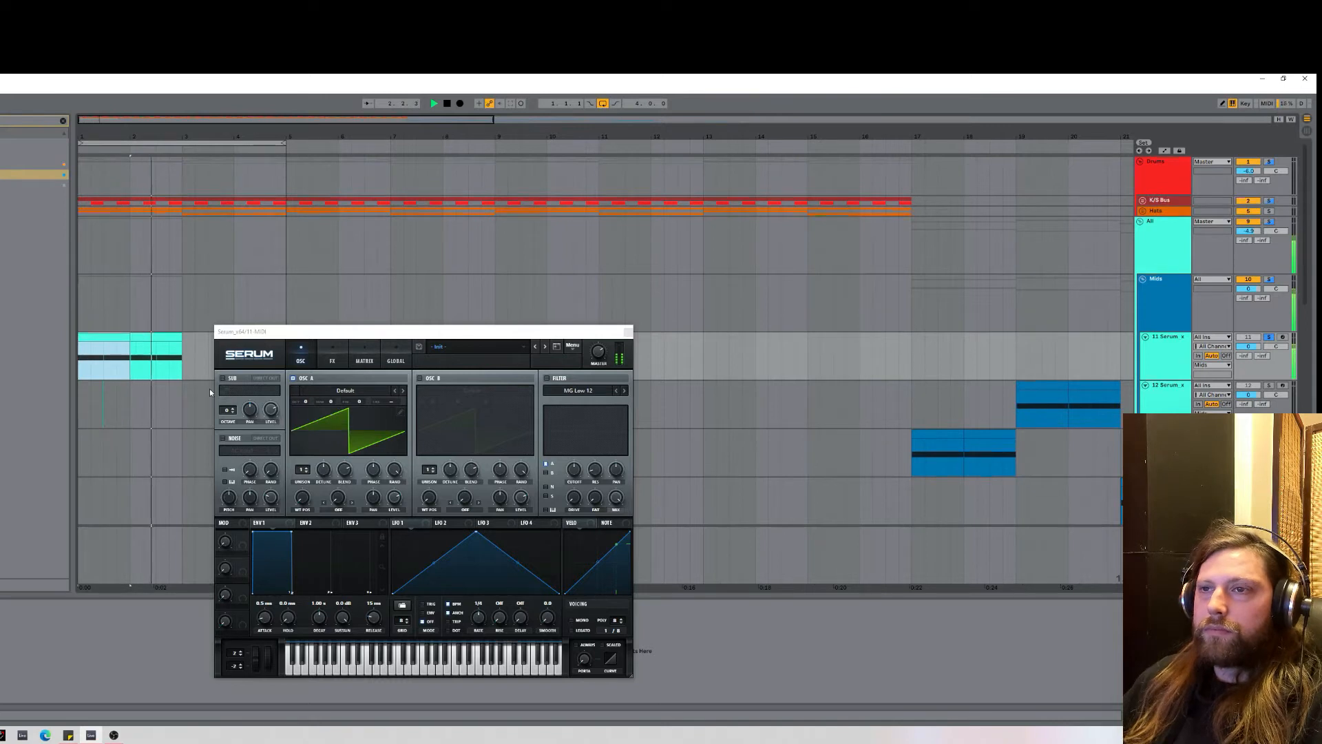
click(164, 338)
key(space)
shift+click(118, 338)
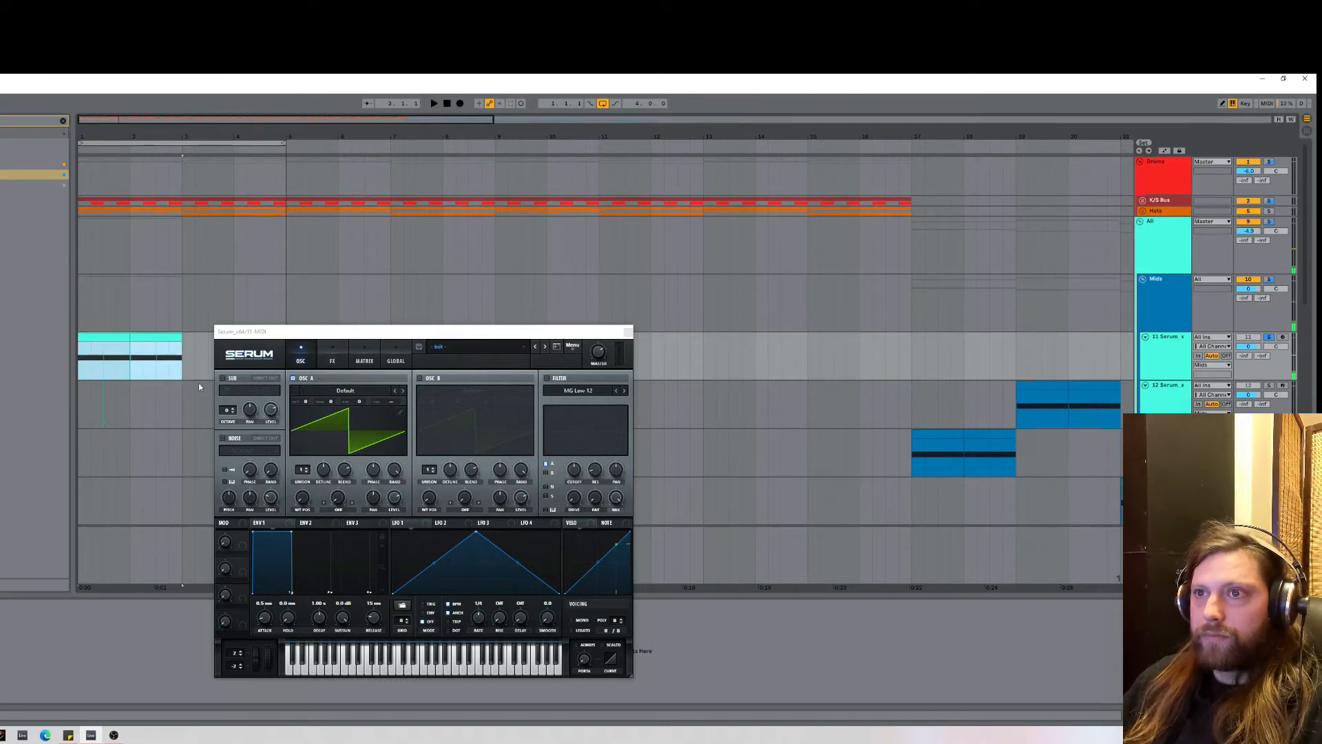
key(space)
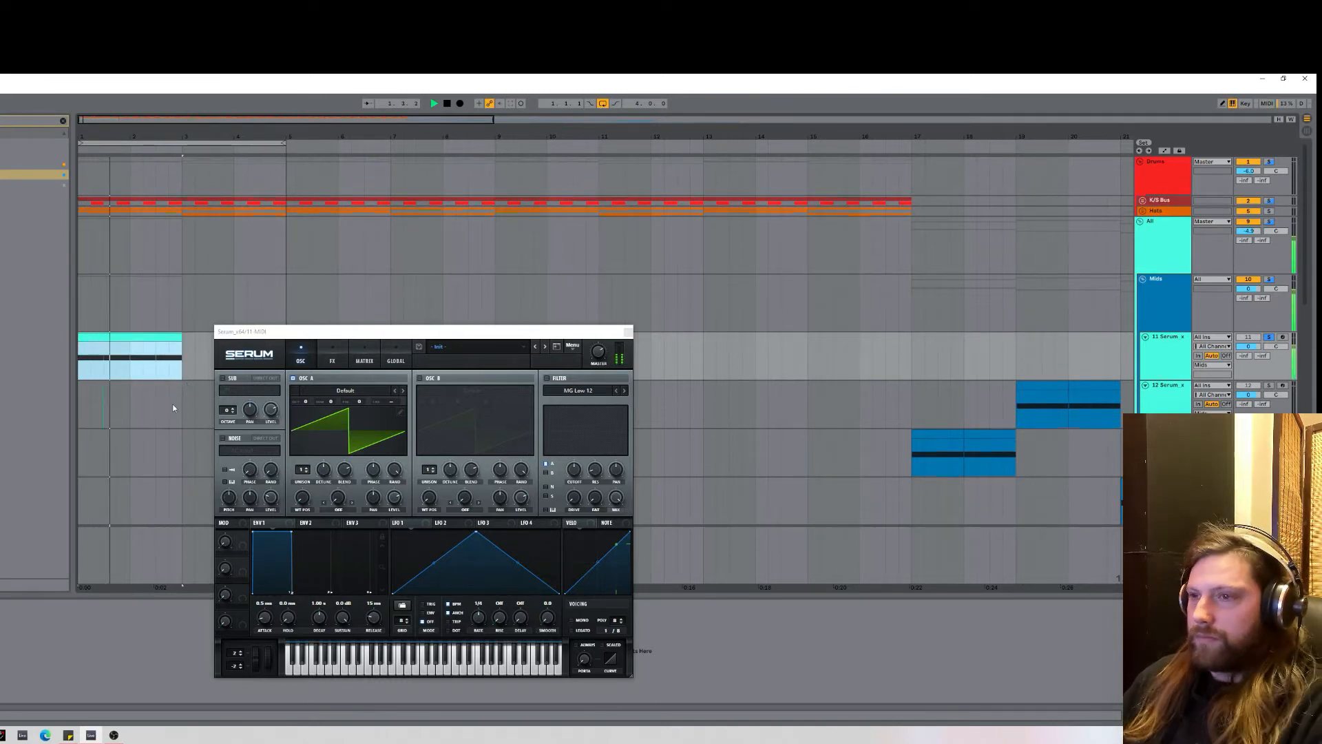
drag(163, 406, 66, 388)
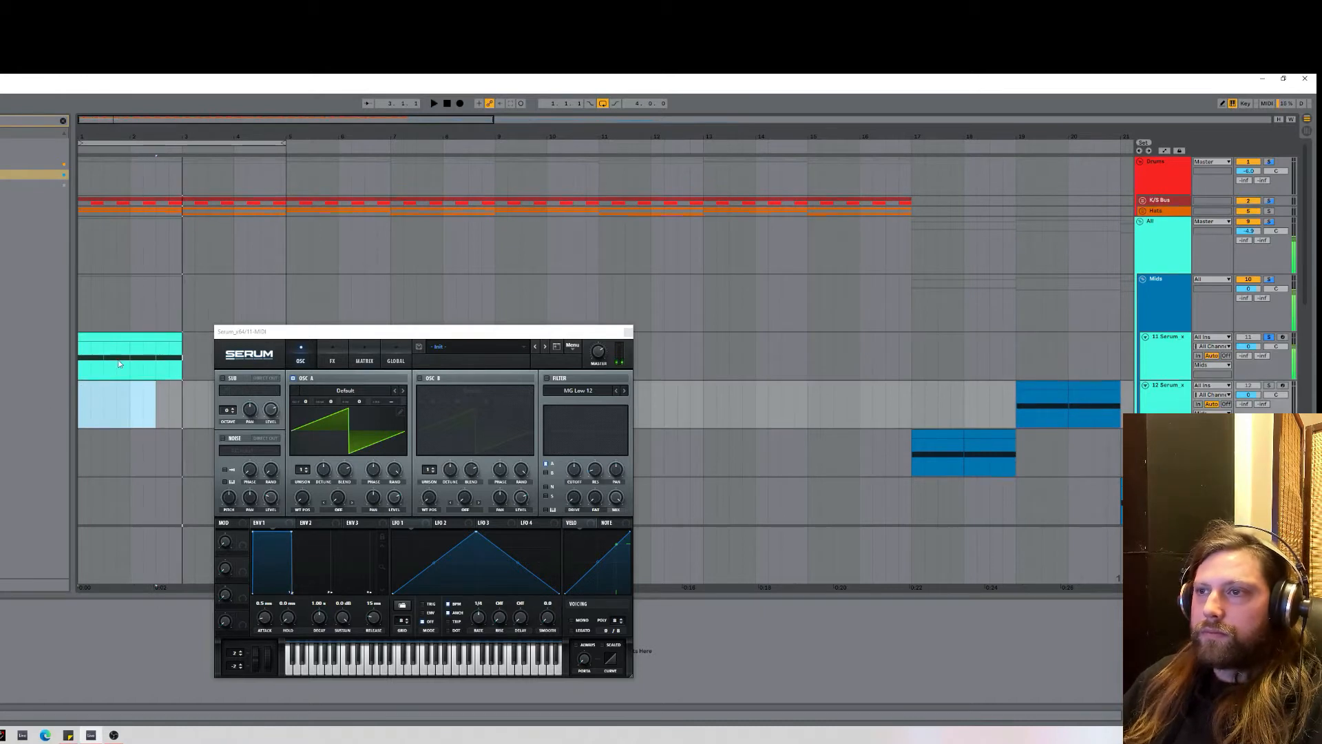
key(space)
Open the two-bar clip's notes and play the default Serum sound, moving the Serum window aside to inspect the notes.
click(101, 336)
double_click(102, 336)
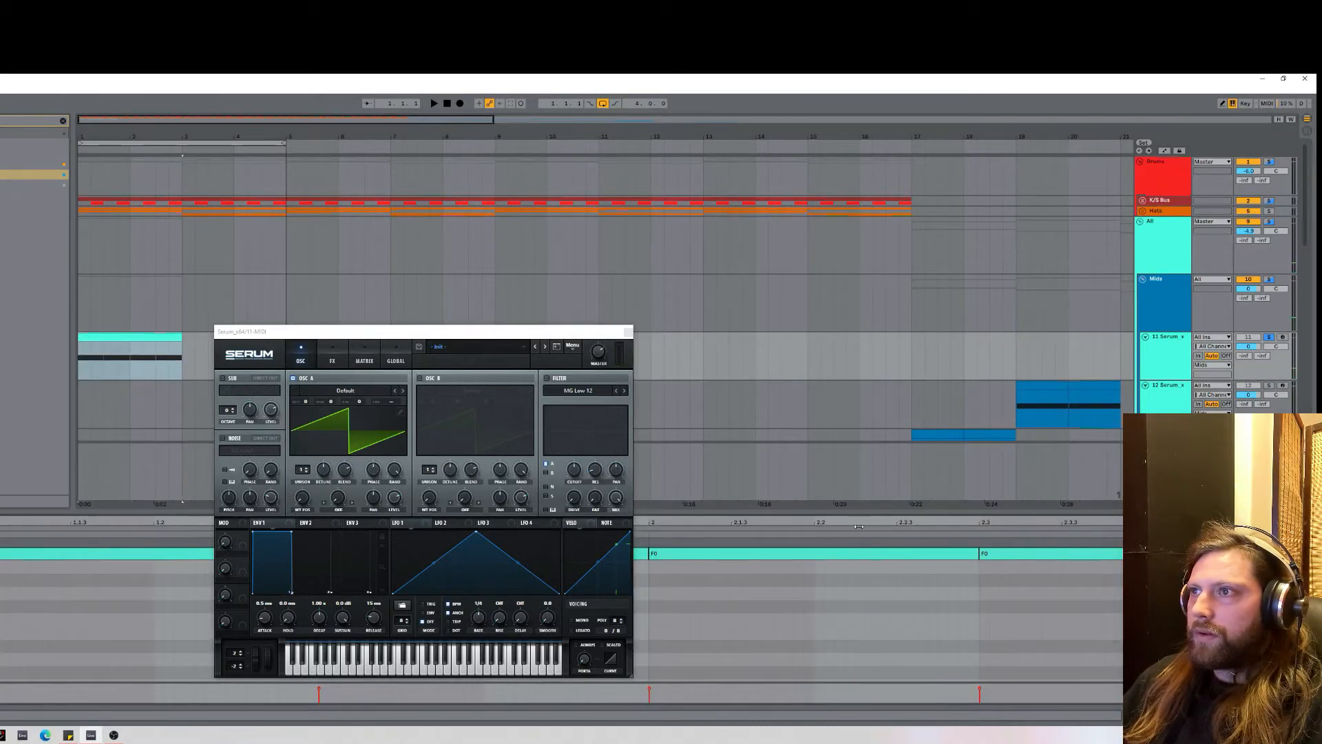
key(space)
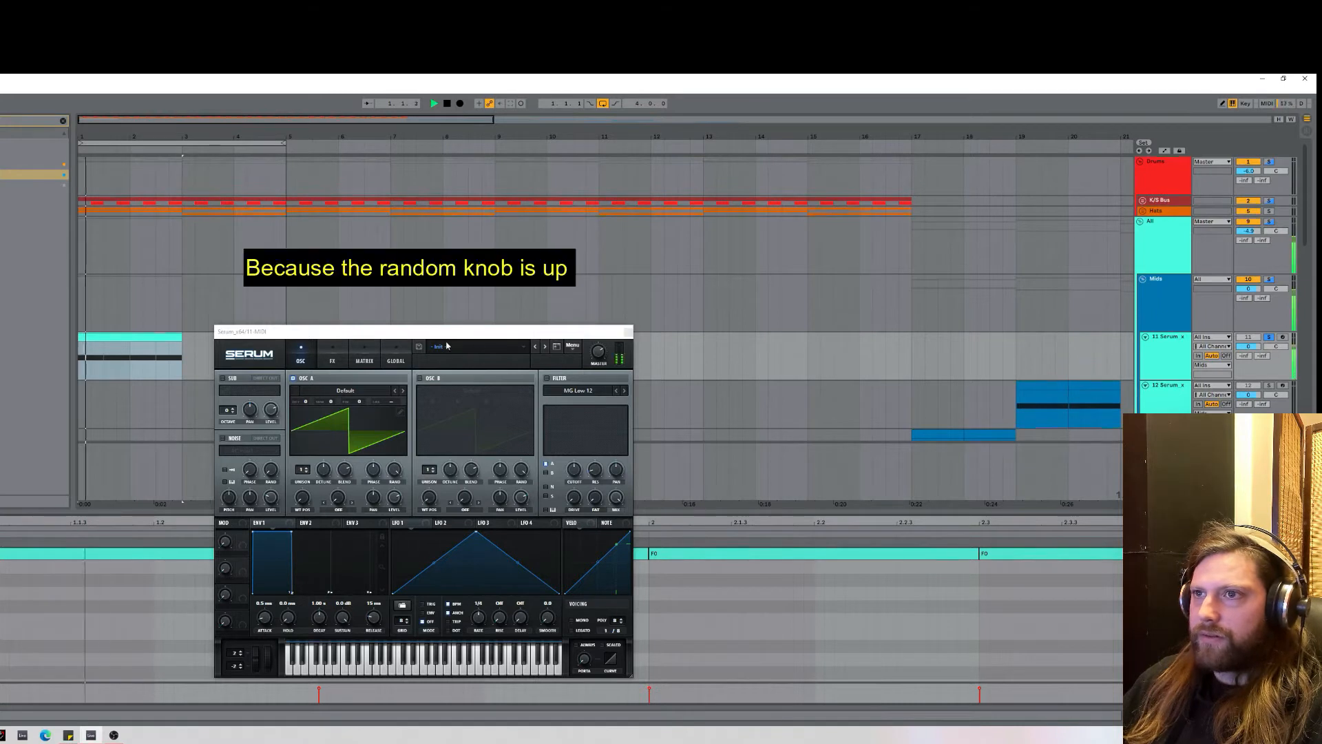
drag(442, 332, 901, 196)
key(space)
click(332, 639)
key(ctrl+a)
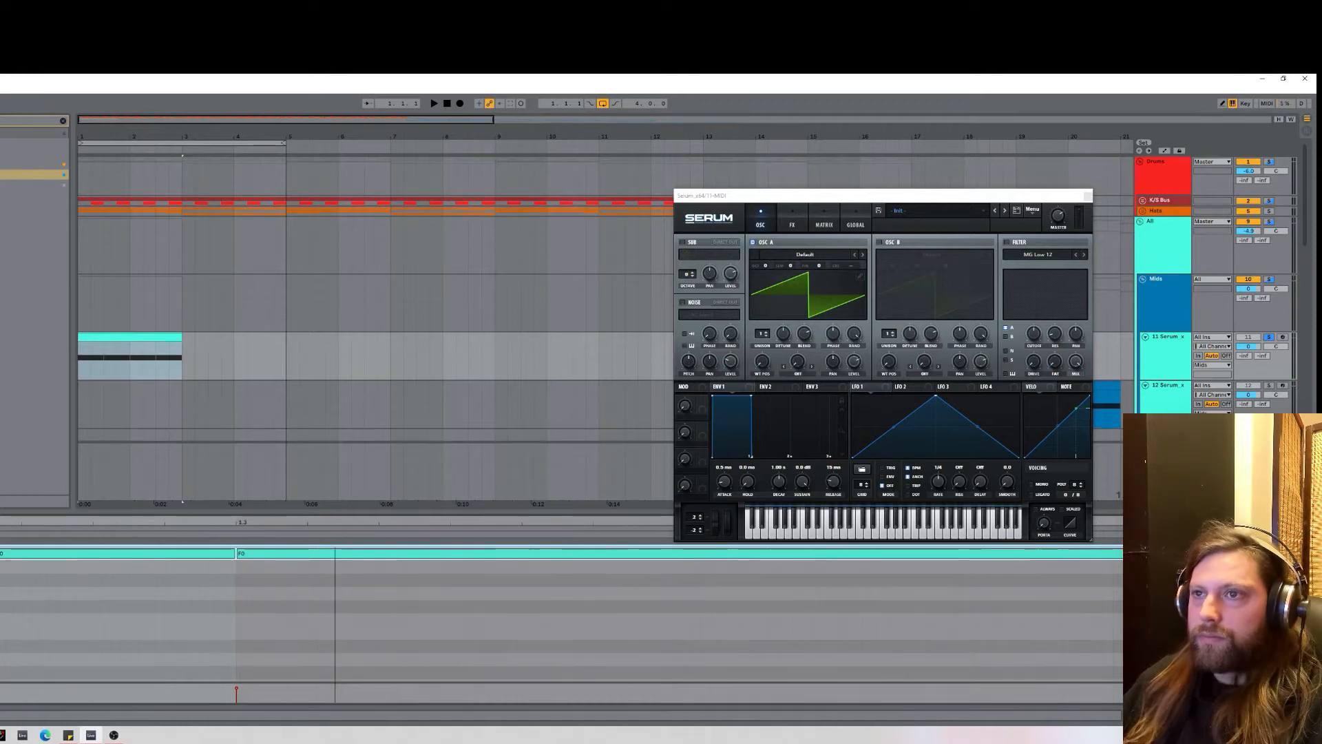
drag(761, 201, 289, 292)
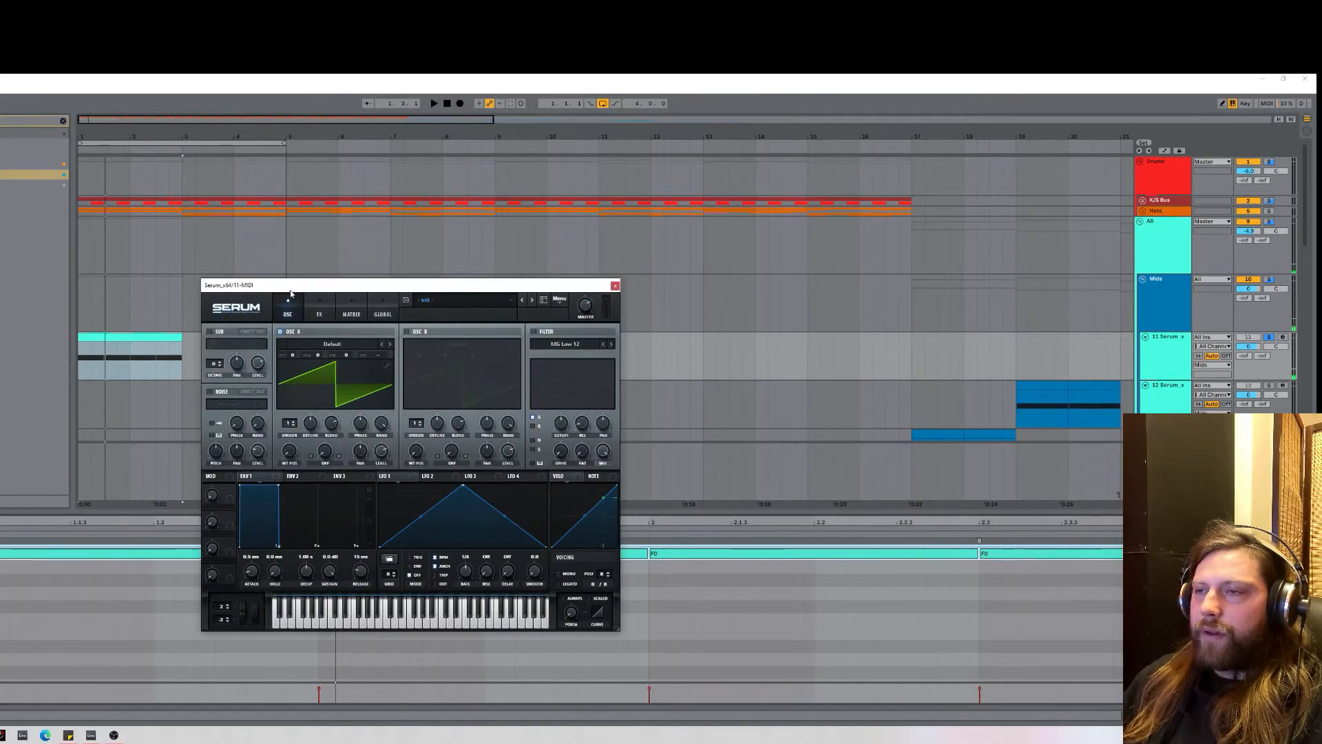
Load the Analog SawRounded wavetable in oscillator A, modulate its wavetable position with LFO 1, and audition the sound.
click(354, 347)
click(354, 349)
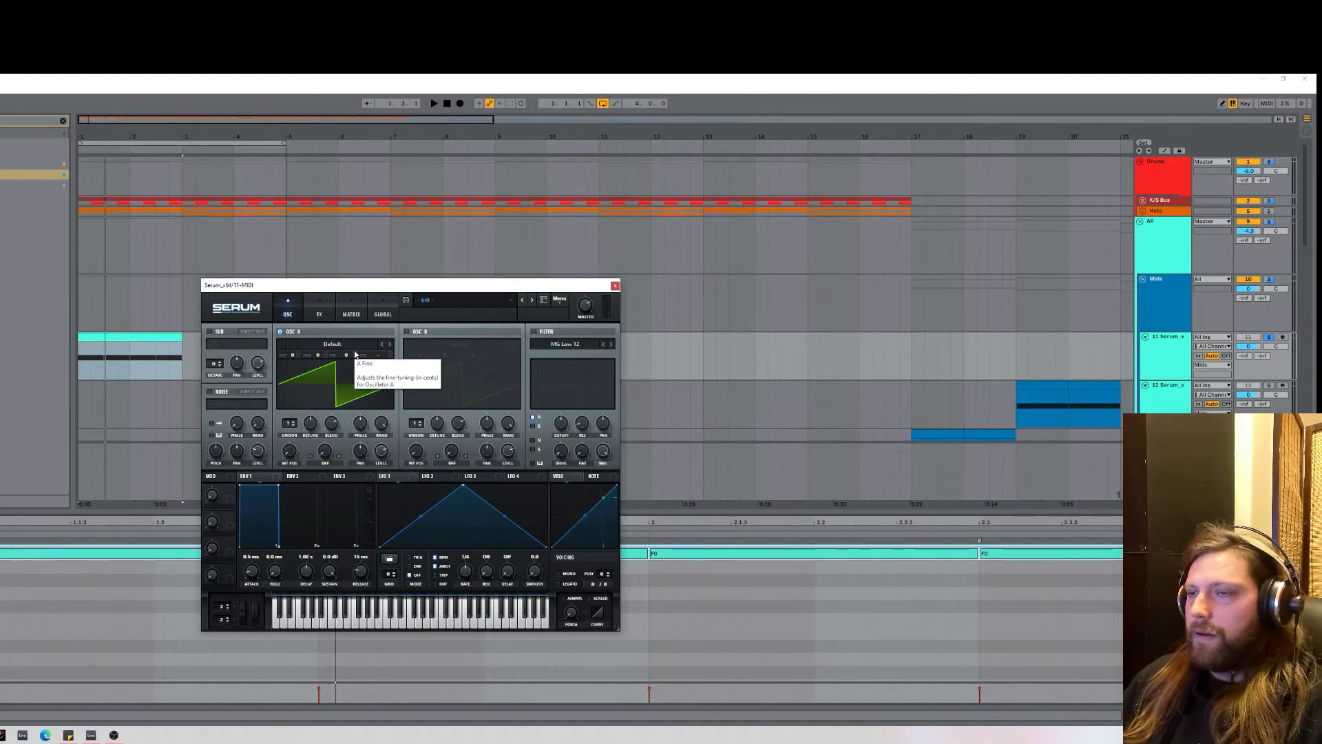
click(332, 344)
mouse_move(377, 380)
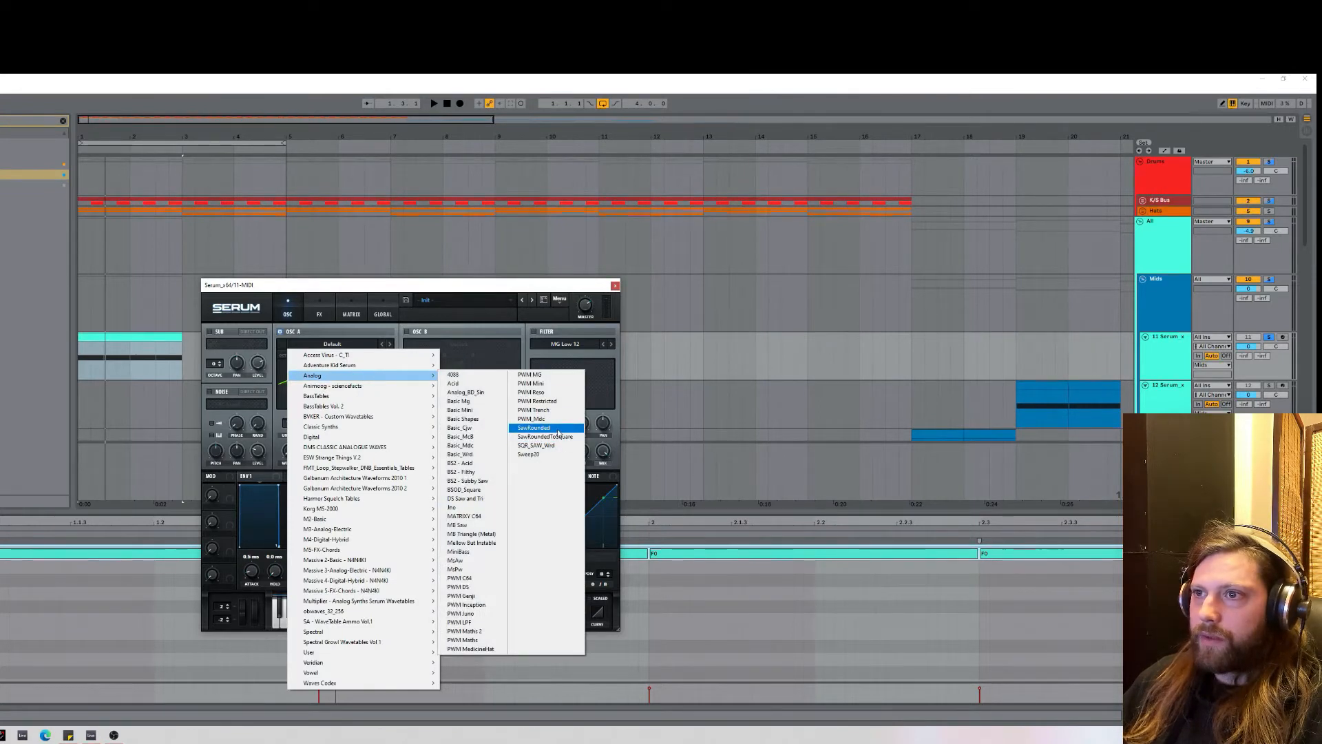
click(557, 429)
mouse_move(290, 451)
mouse_down()
mouse_move(320, 470)
mouse_move(331, 577)
mouse_move(321, 583)
mouse_move(304, 523)
mouse_move(307, 487)
mouse_move(311, 599)
mouse_move(309, 471)
mouse_move(385, 474)
mouse_move(289, 452)
mouse_up()
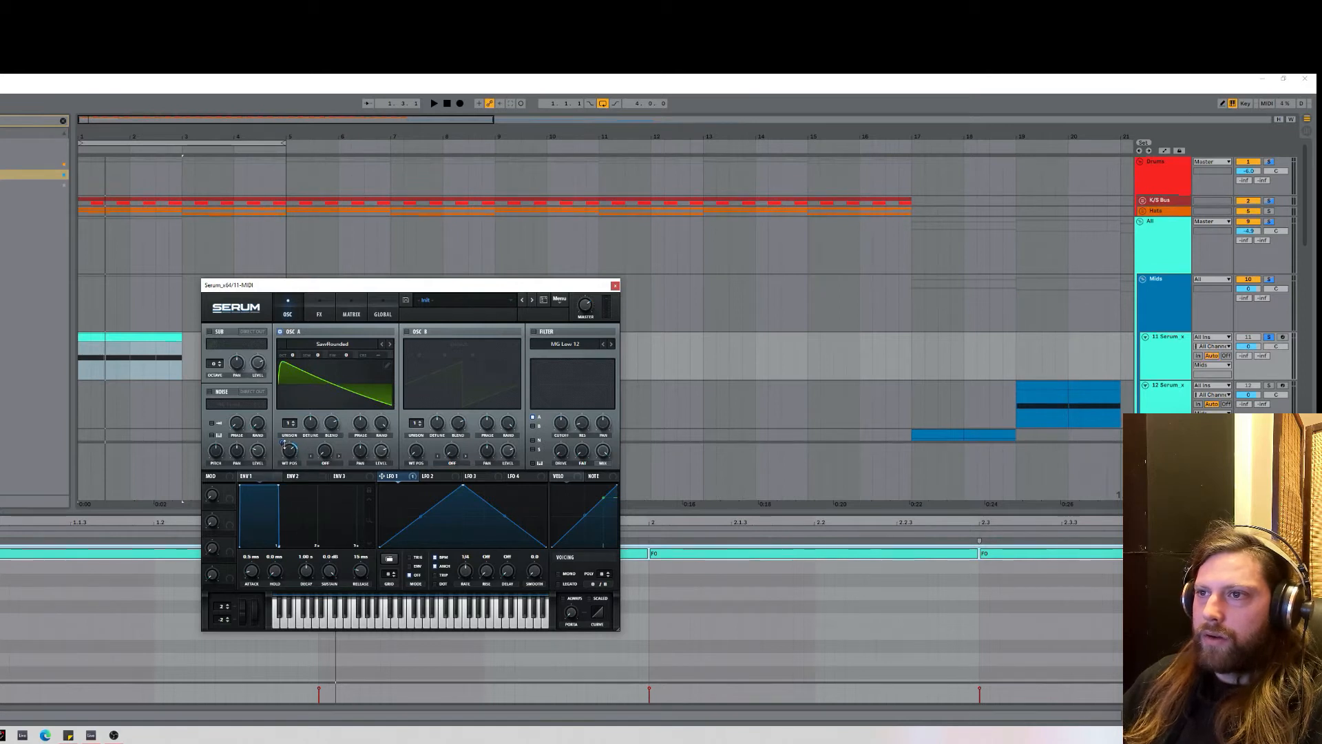
key(space)
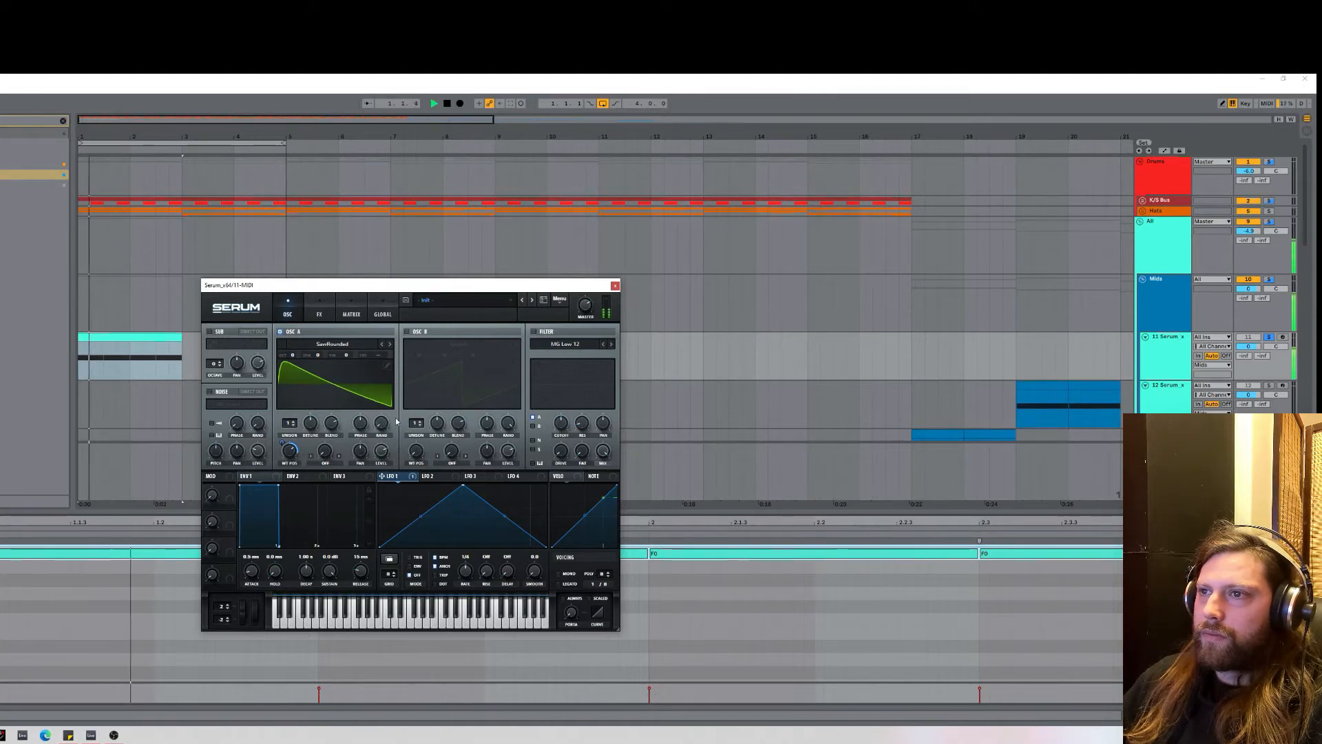
key(space)
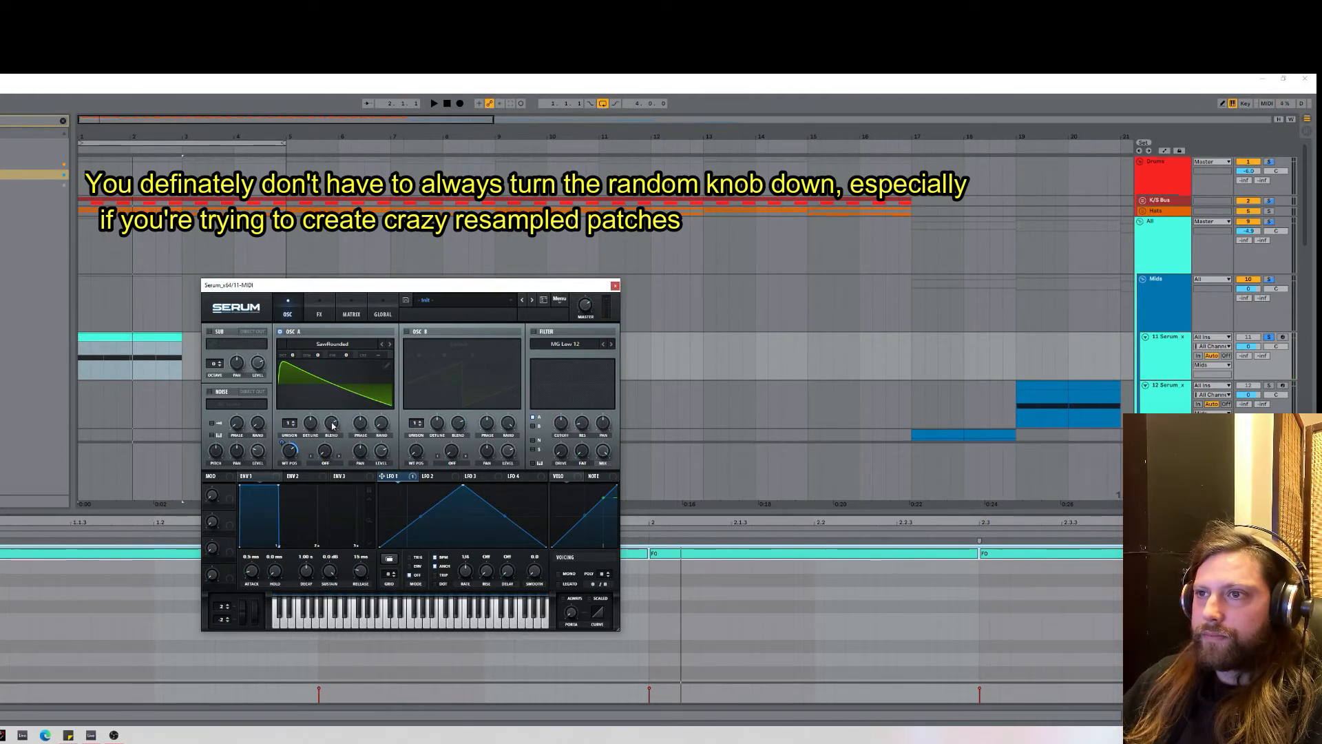
Raise oscillator A's unison voices, reduce the unison detune, and audition the thickened sound.
drag(289, 423, 344, 479)
drag(314, 428, 314, 419)
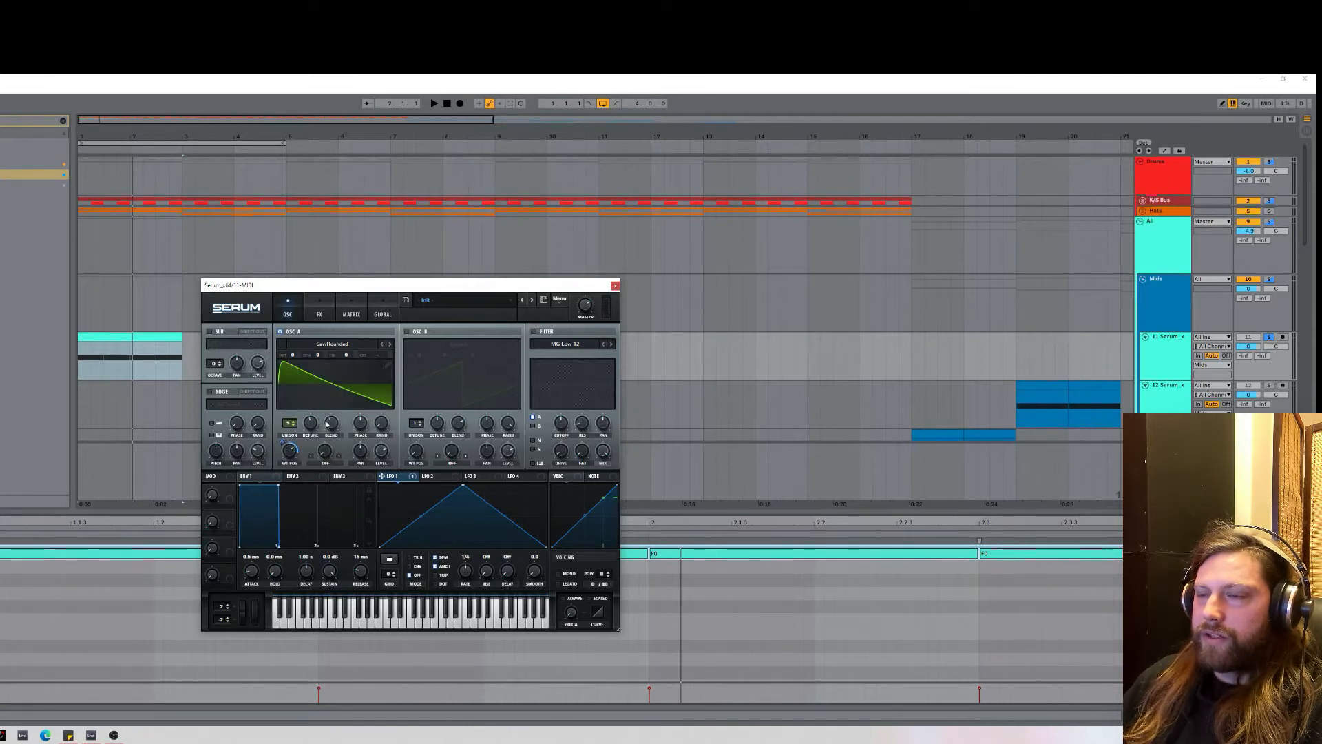
mouse_move(313, 428)
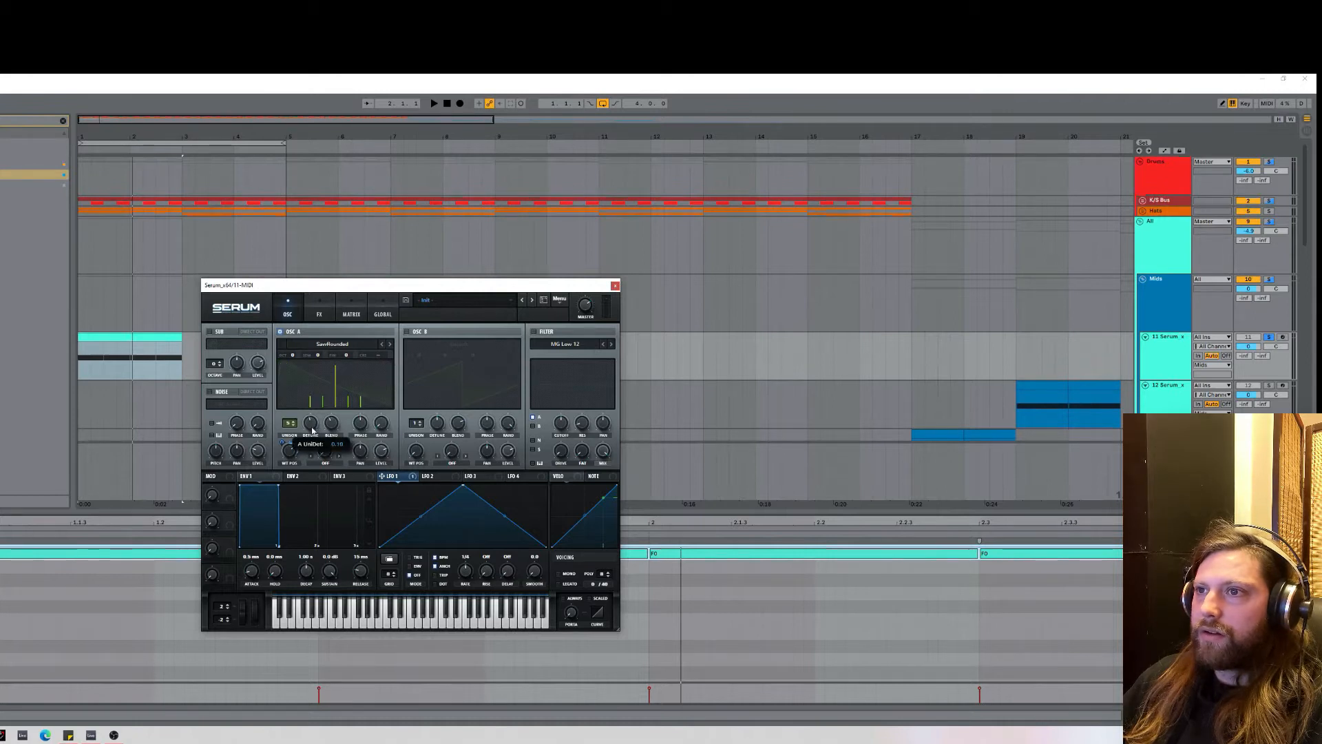
drag(312, 425, 312, 431)
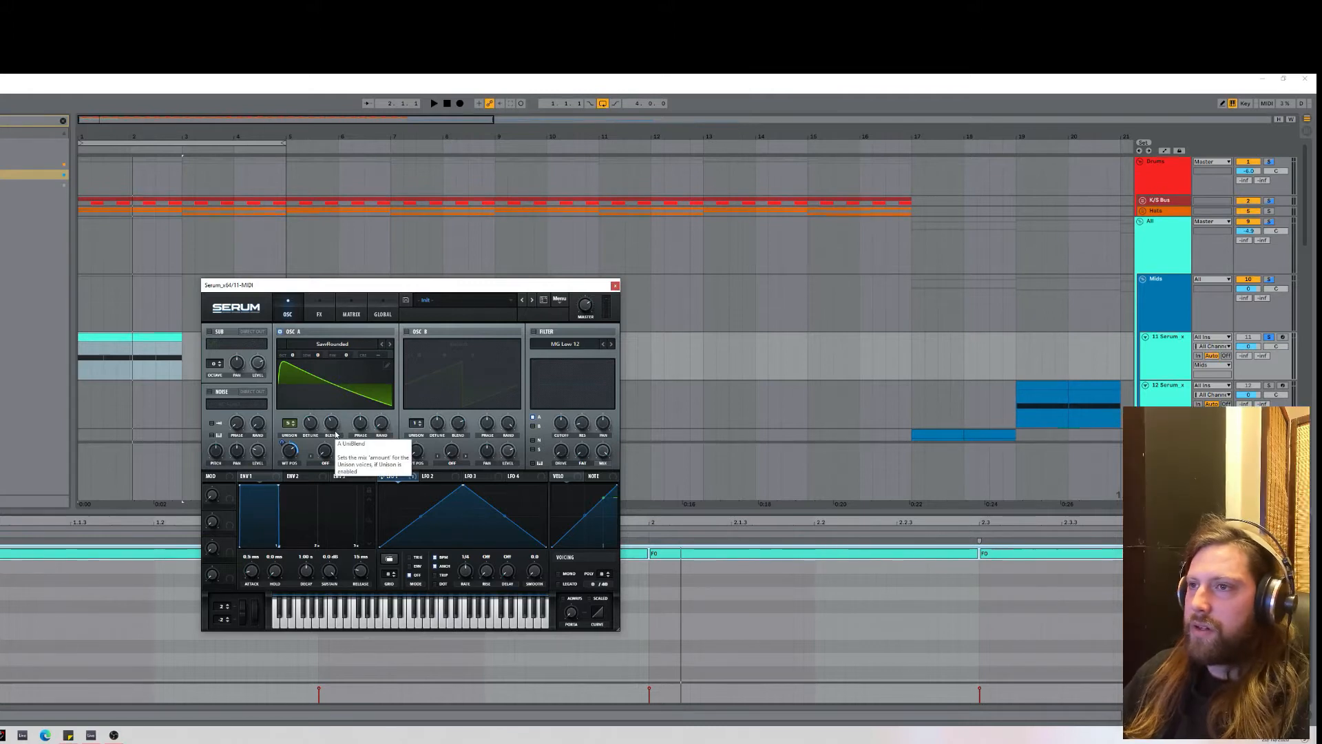
key(space)
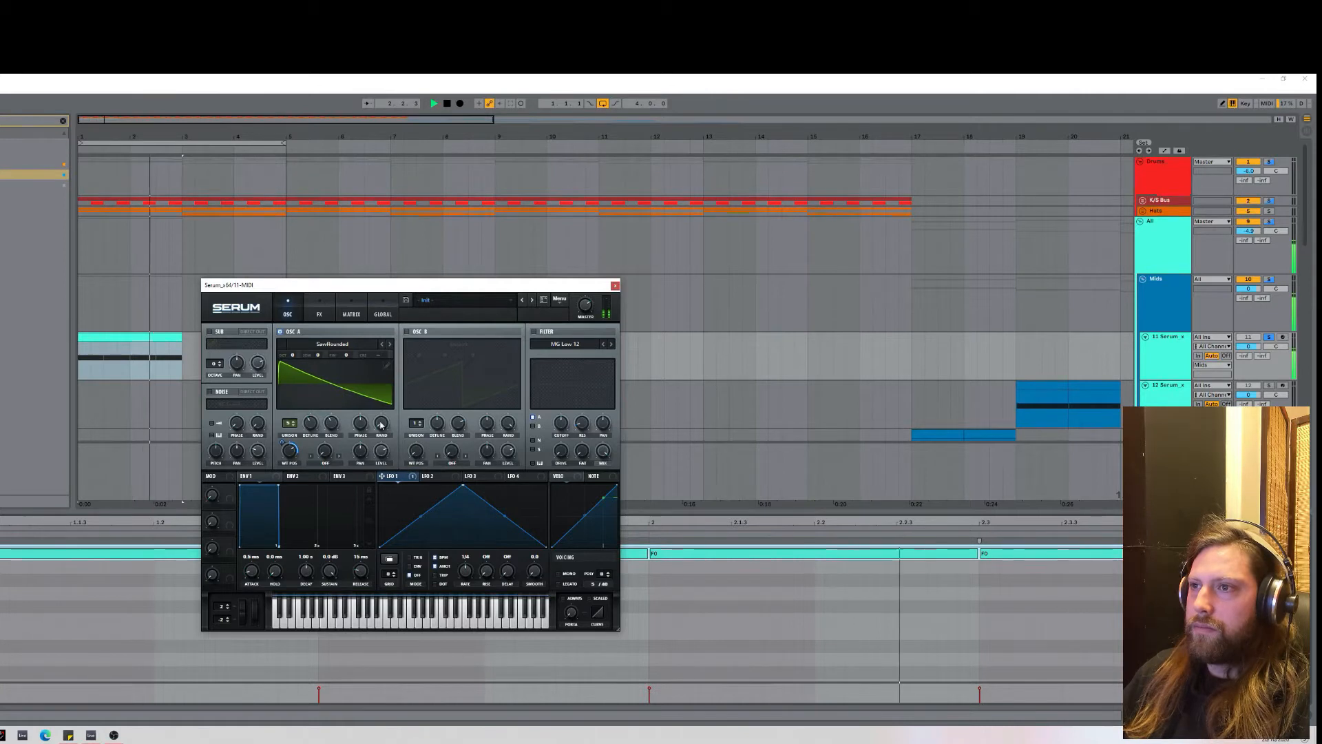
key(space)
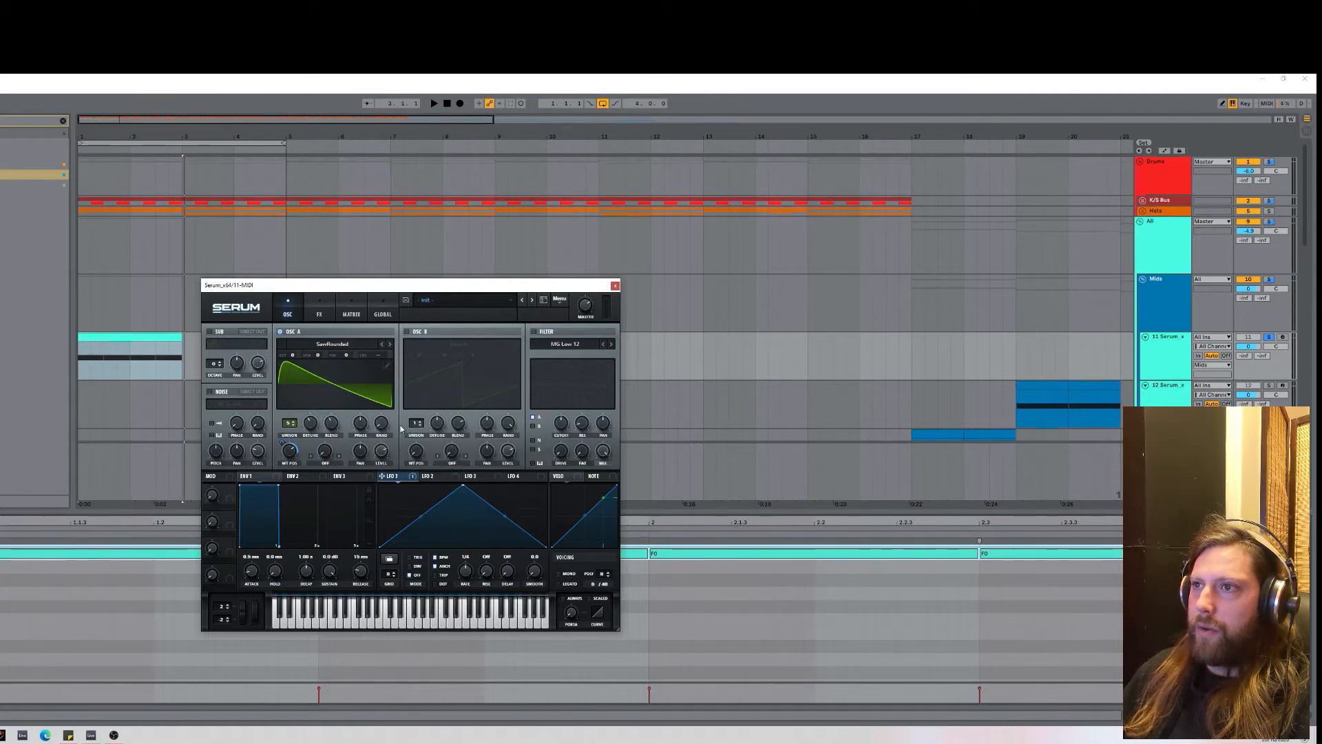
Enable oscillator B with the Digital Debussy wavetable, and raise its unison voices and adjust the detune.
click(406, 333)
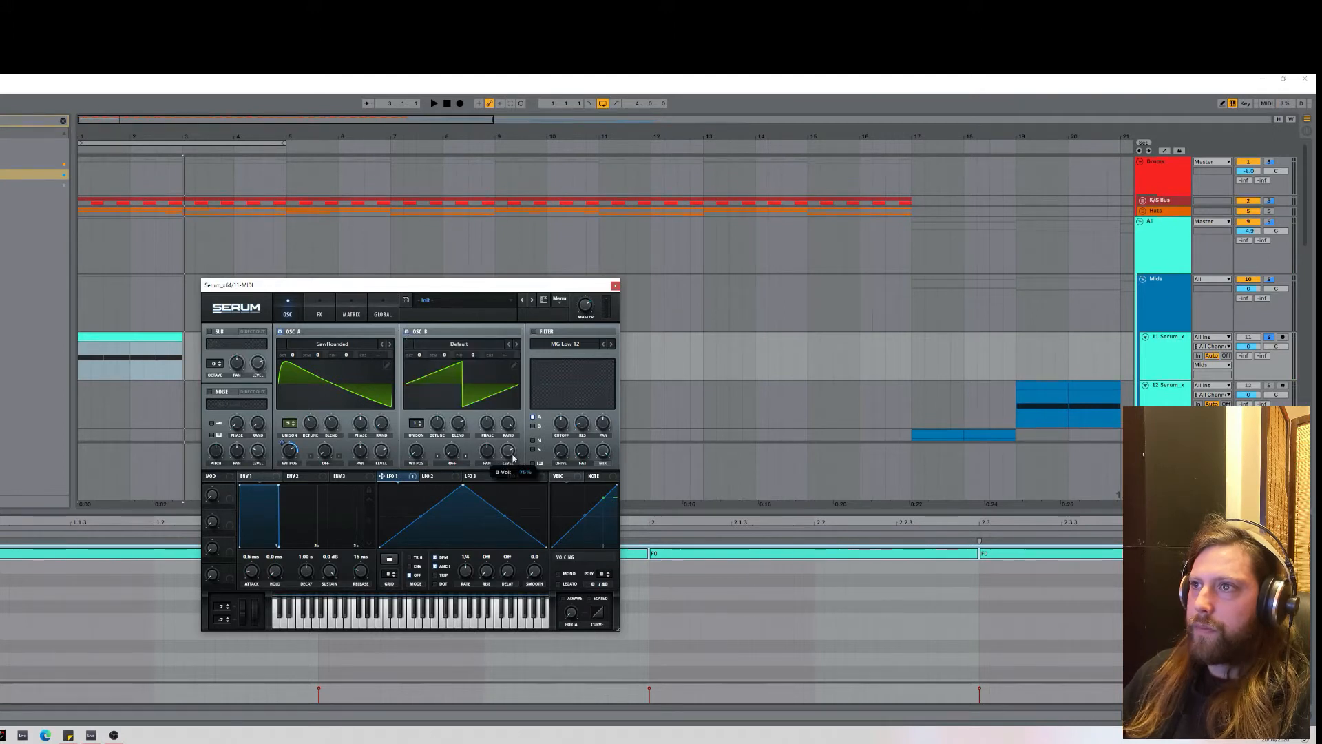
click(477, 349)
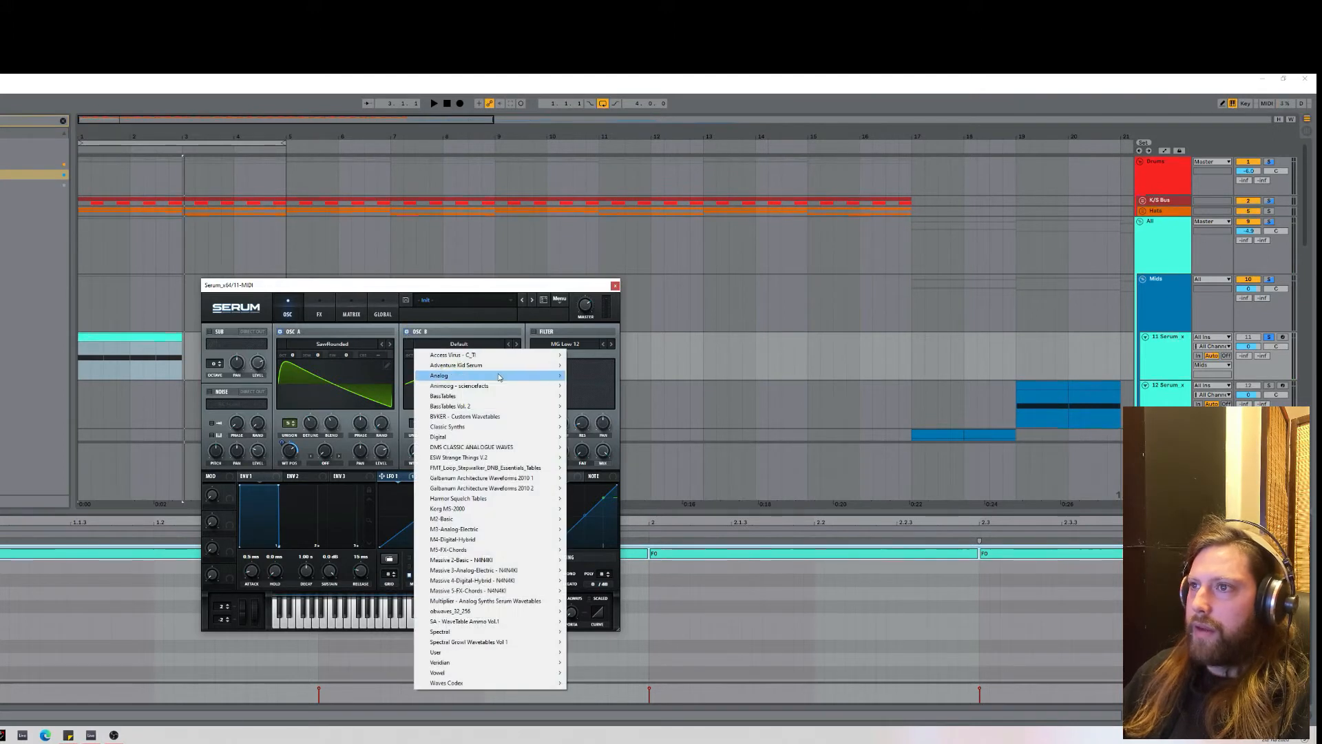
mouse_move(502, 379)
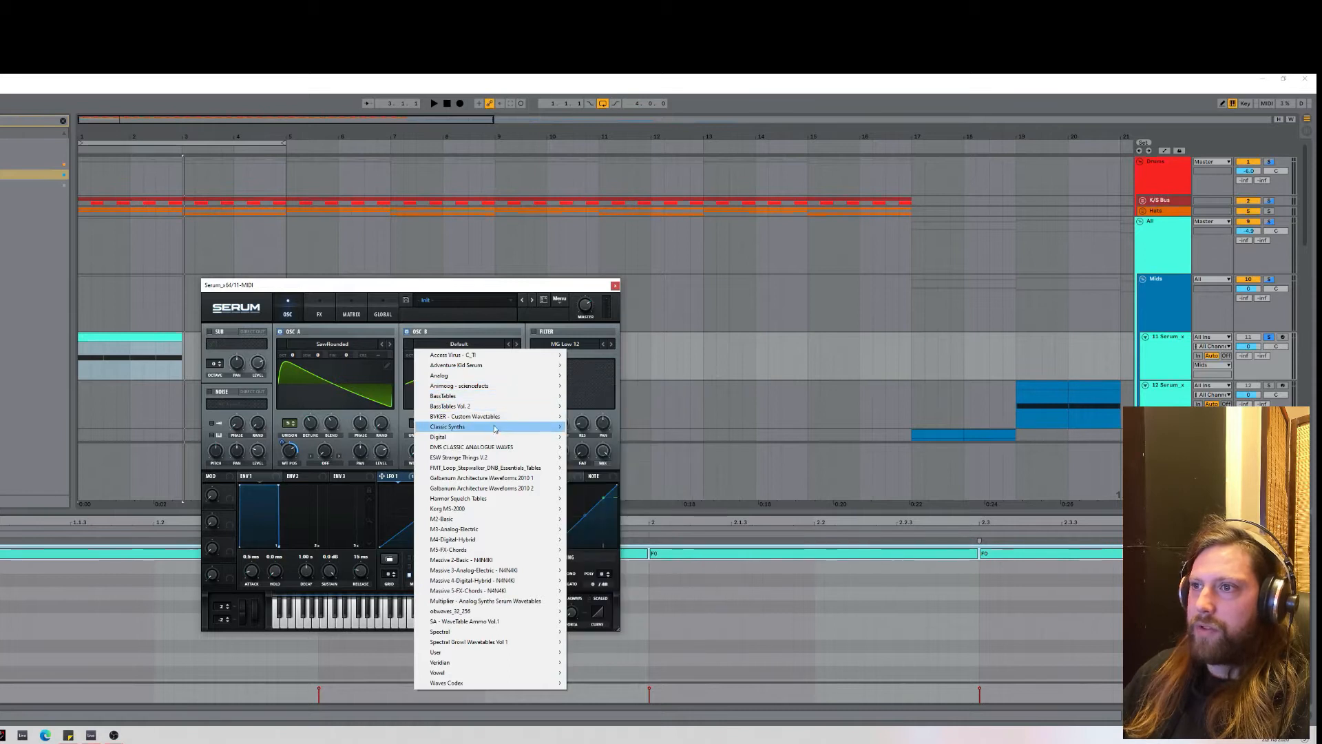
mouse_move(493, 437)
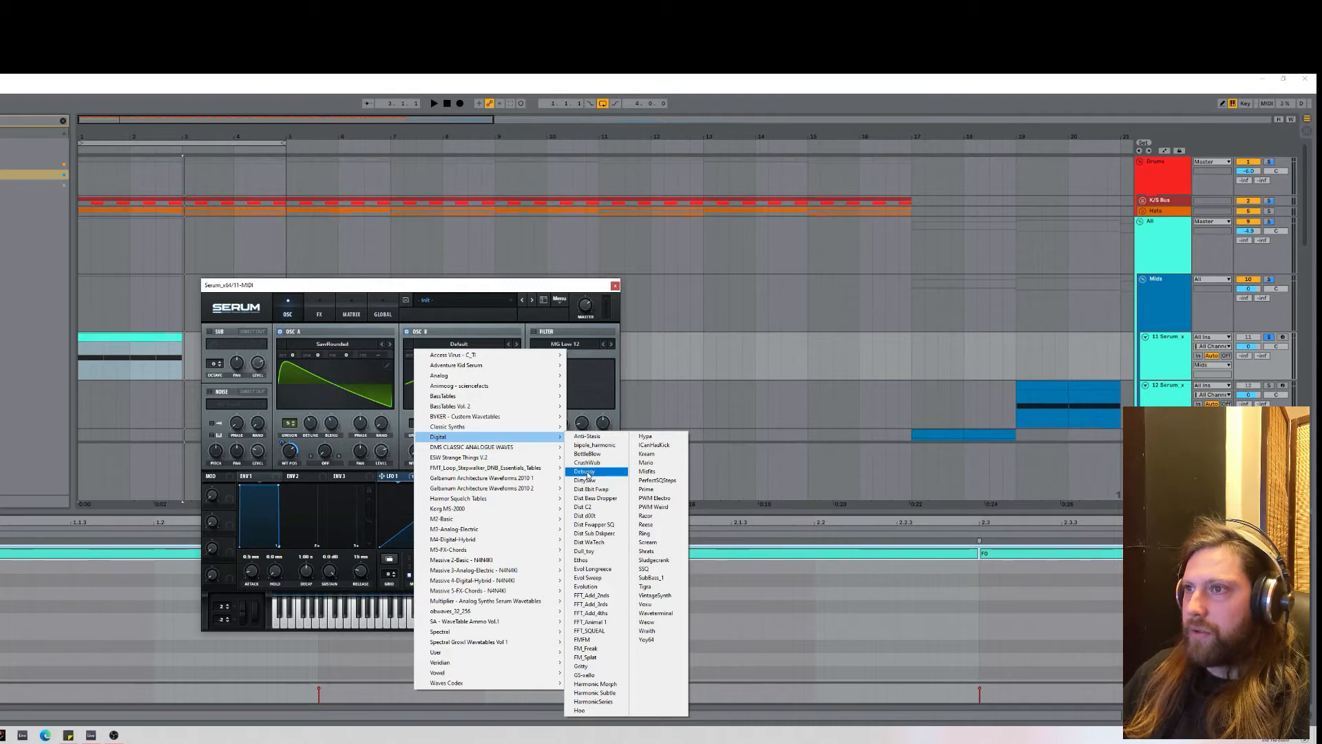
click(587, 474)
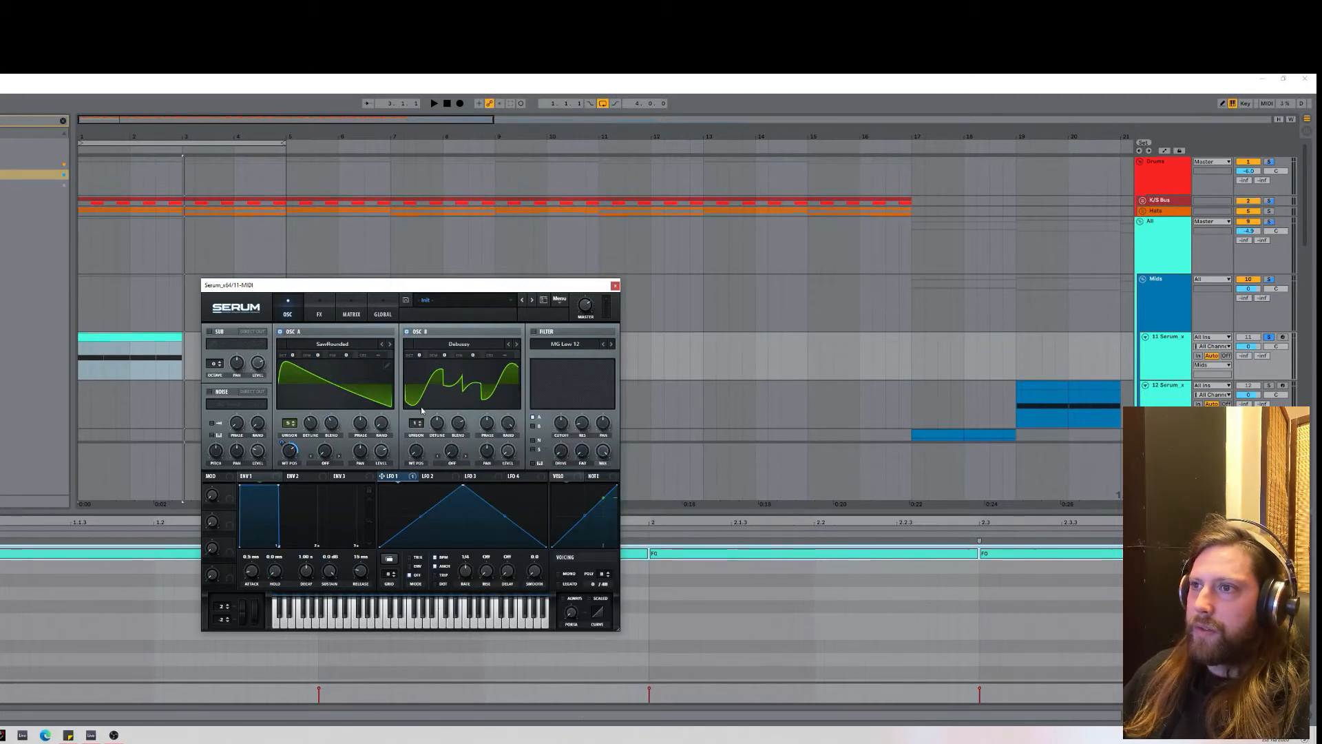
drag(416, 423, 464, 455)
click(438, 423)
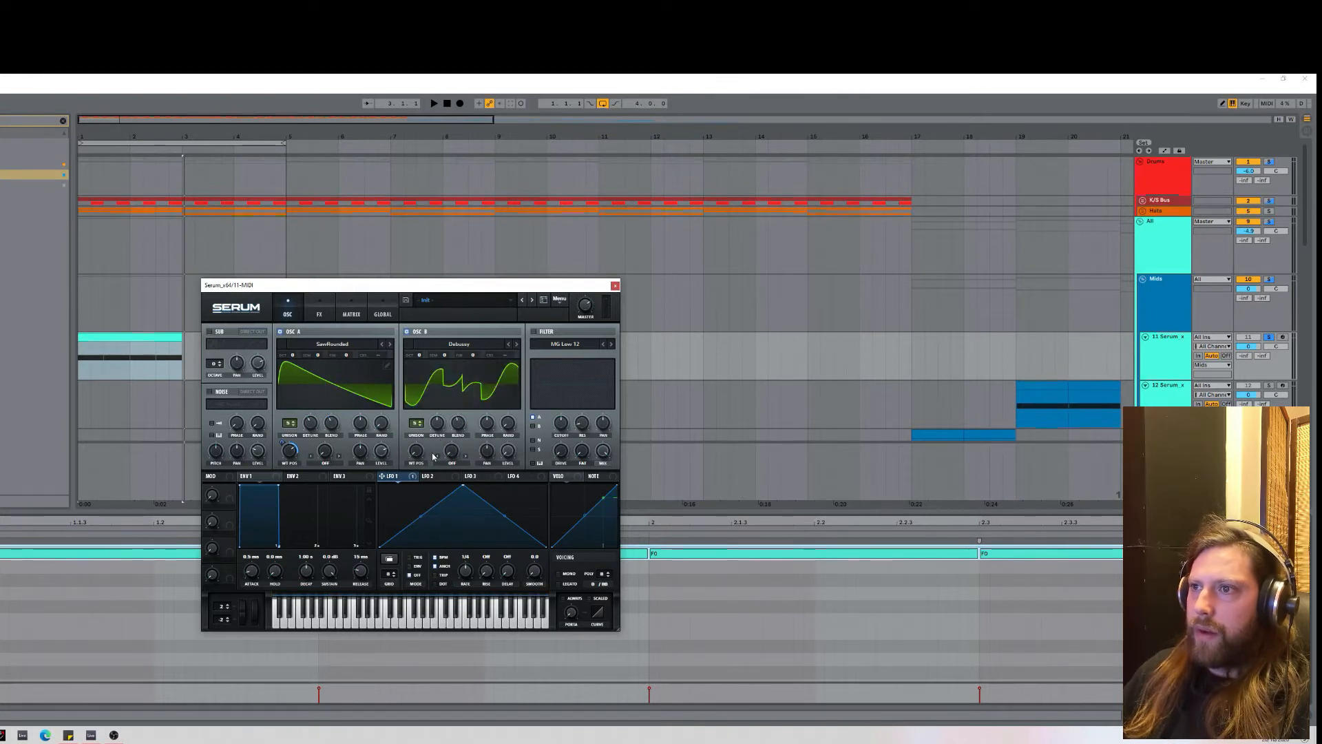
Modulate oscillator B's wavetable position with LFO 1.
drag(422, 453, 436, 425)
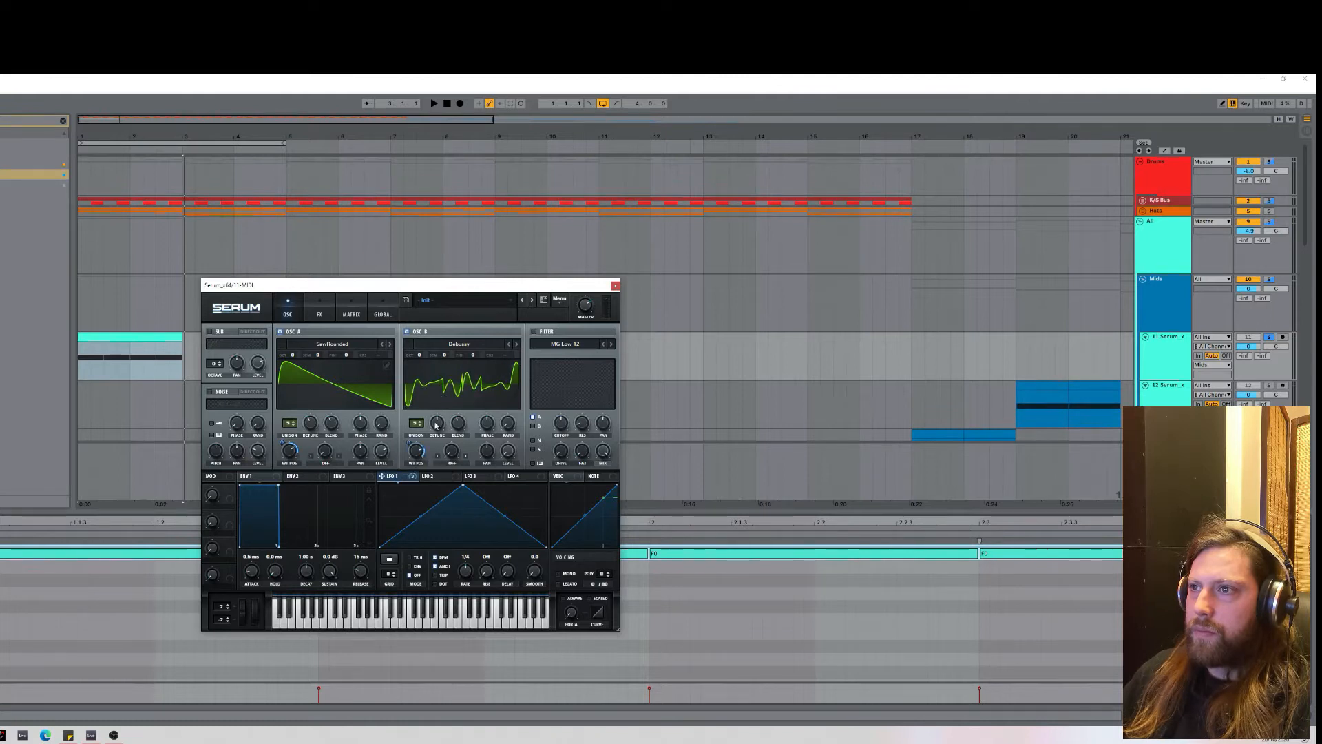
mouse_move(411, 451)
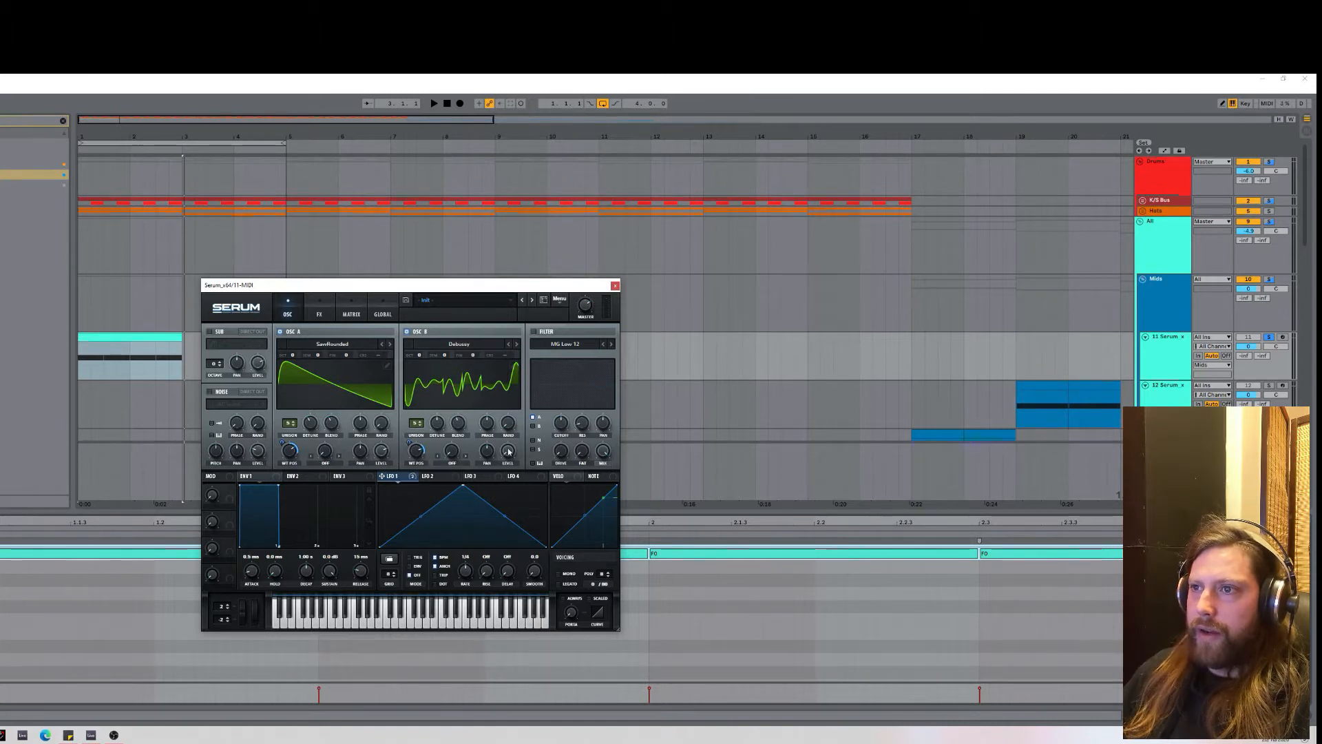
Set oscillator A's warp mode to FM (from B) and modulate the warp amount with LFO 2.
click(324, 457)
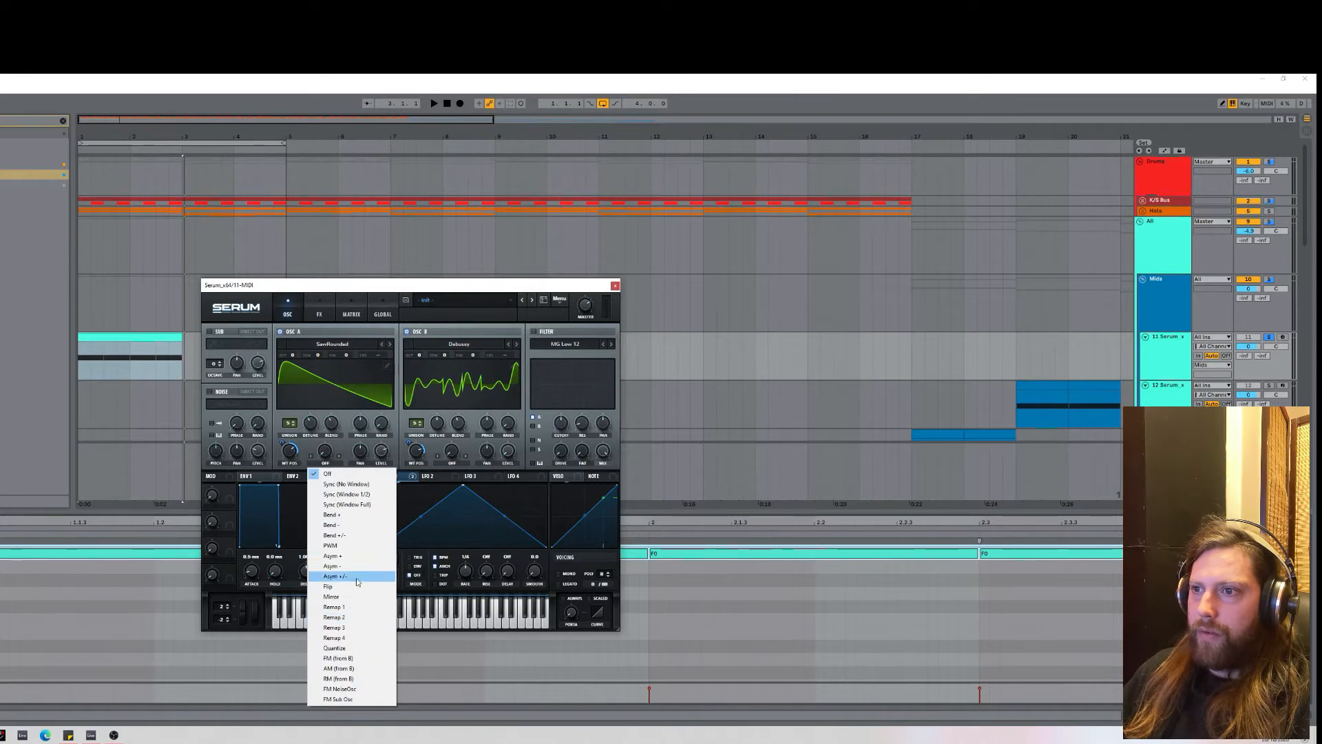
click(354, 658)
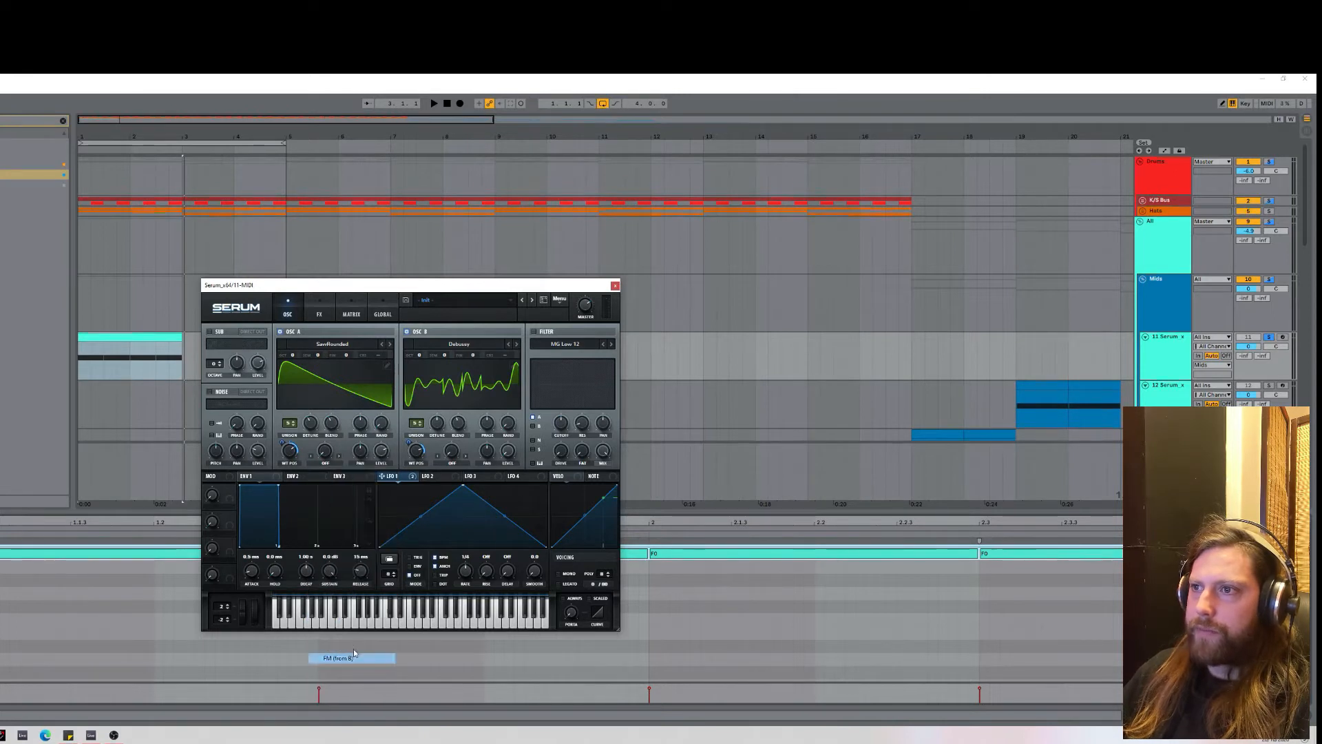
drag(425, 476, 324, 451)
Shape LFO 2 into a falling curve, set it to Trig mode, and start playback.
drag(465, 489, 283, 404)
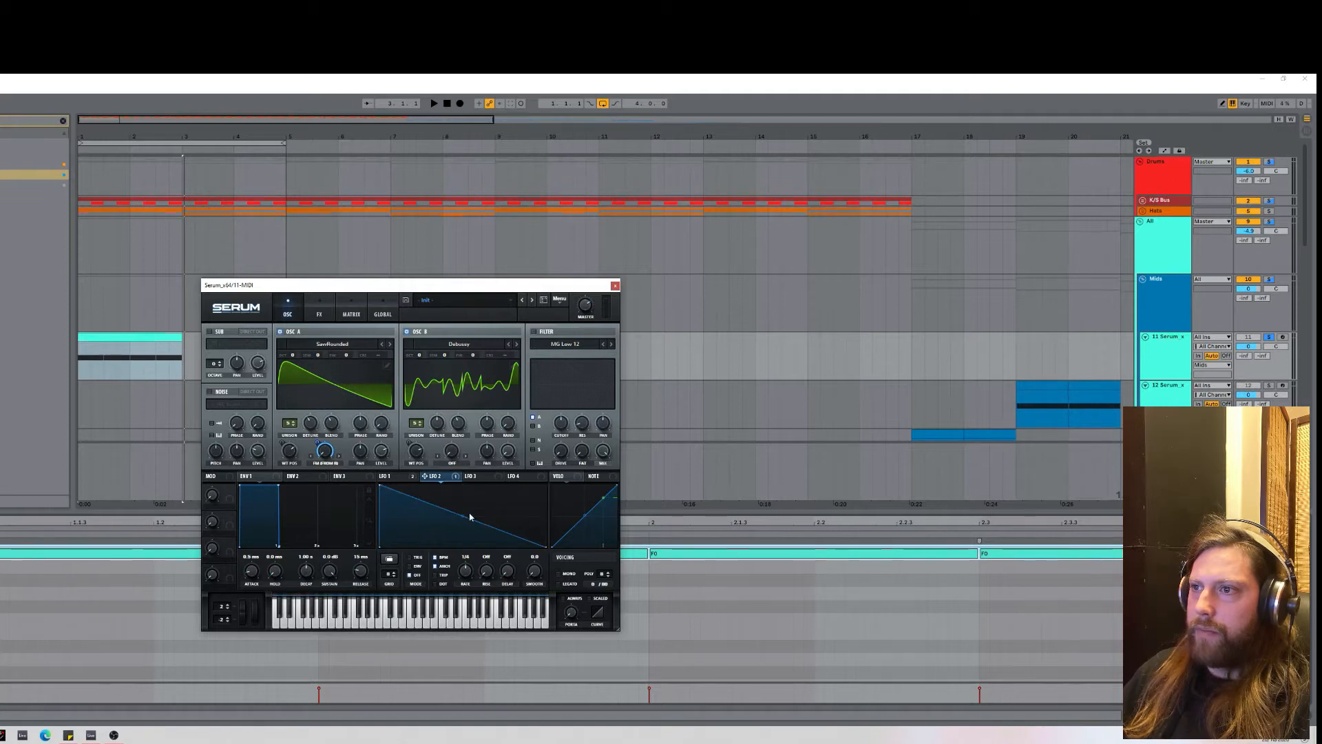
drag(466, 515, 417, 565)
click(413, 565)
click(417, 557)
key(space)
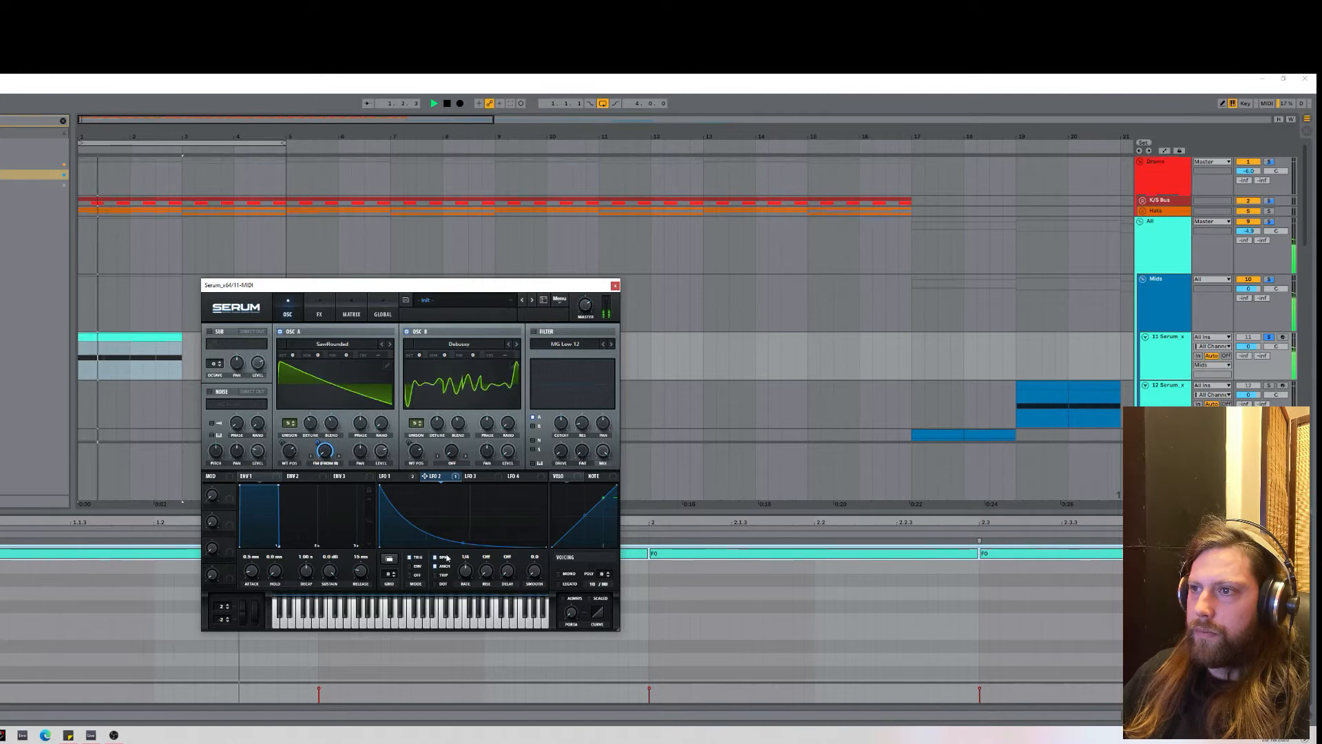
Shorten LFO 2's falling curve so it reaches zero before the end of its cycle, and audition it.
drag(464, 543, 489, 555)
key(space)
double_click(505, 546)
key(space)
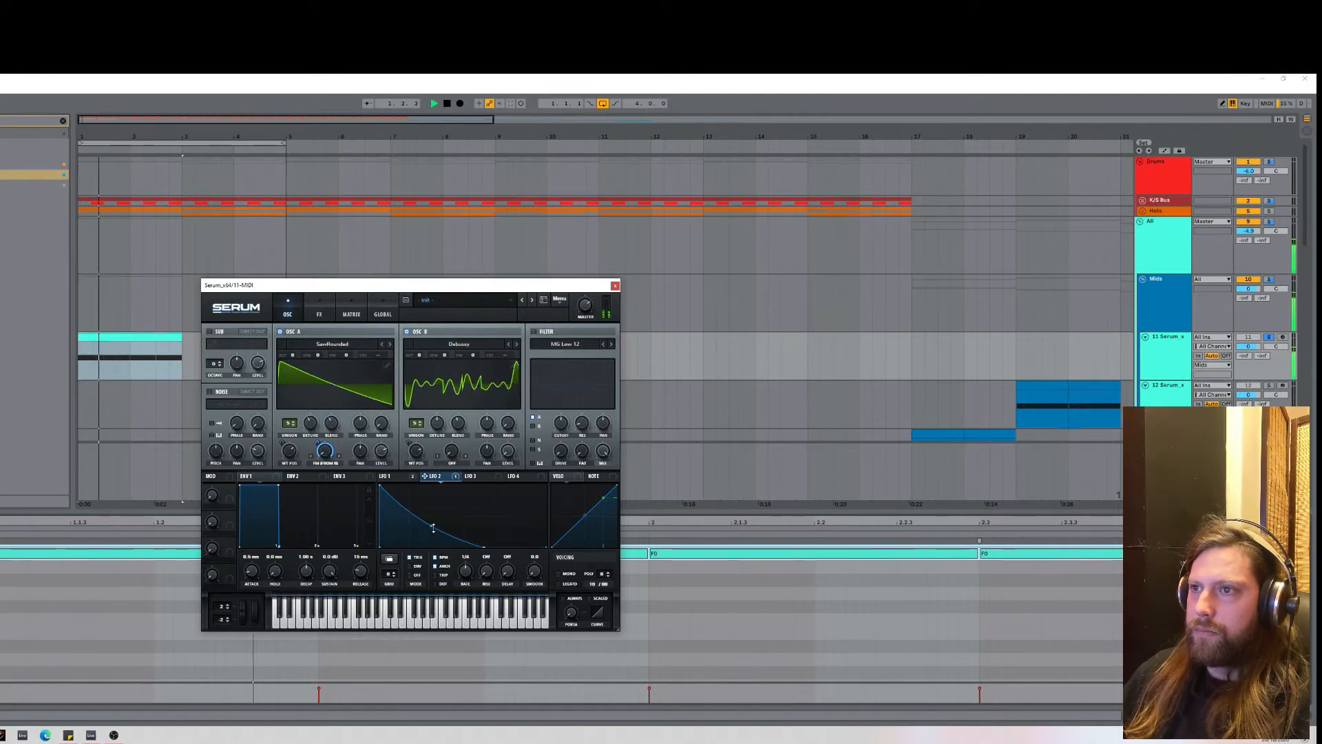
key(space)
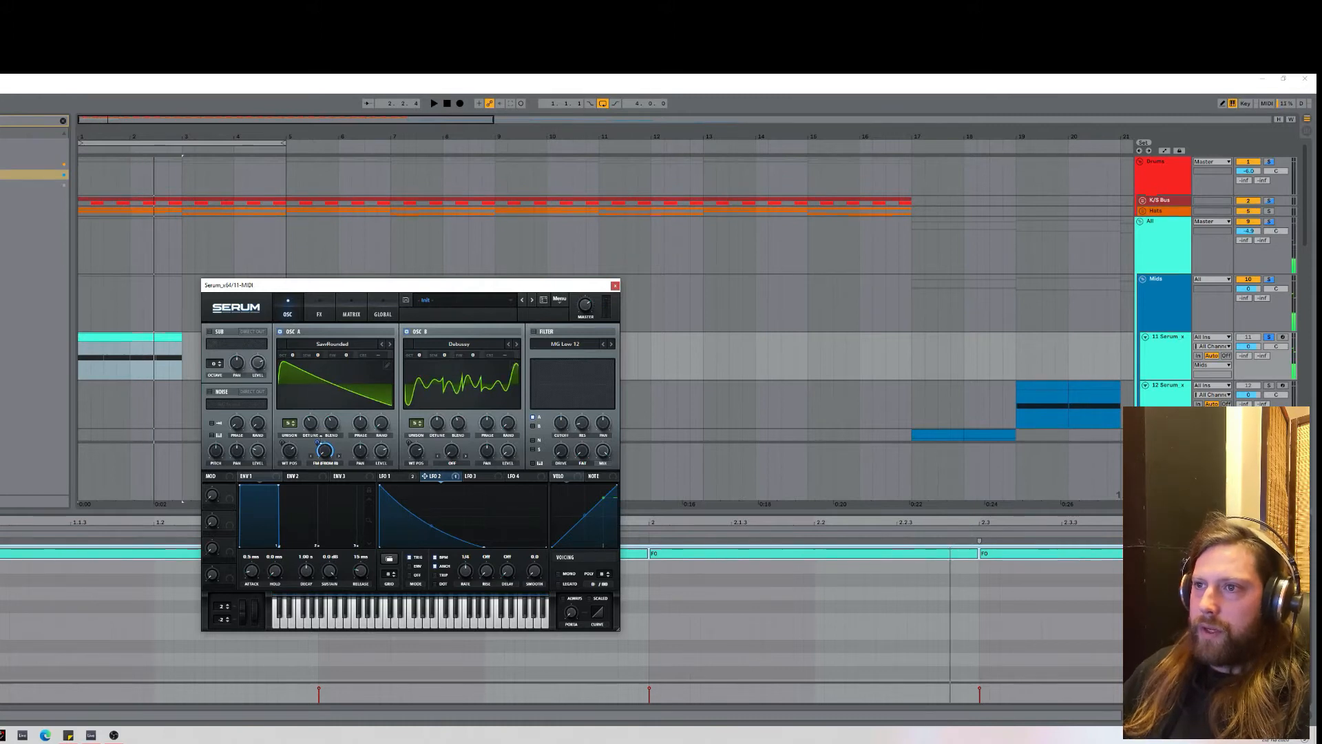
Lower oscillator A's FM warp amount and adjust the depth of its LFO 2 modulation.
drag(326, 452, 324, 482)
key(space)
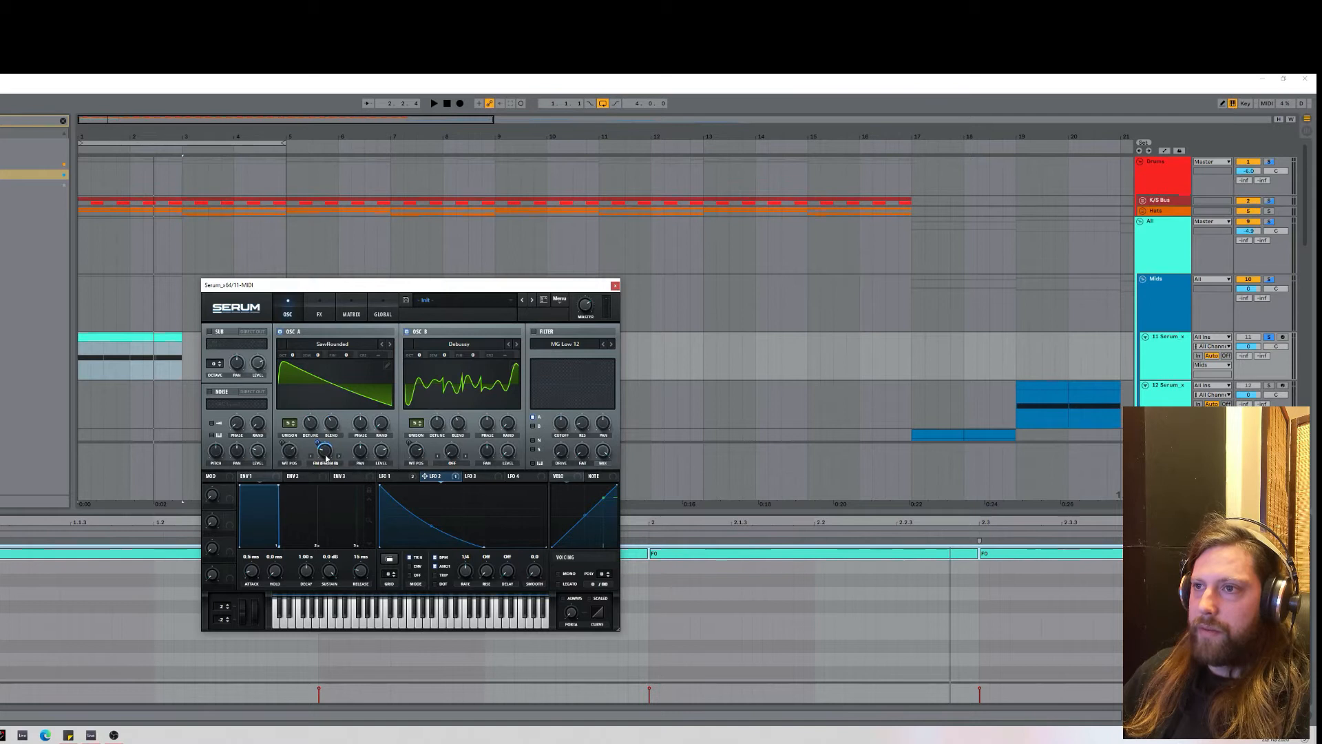
right_click(326, 453)
drag(326, 453, 328, 502)
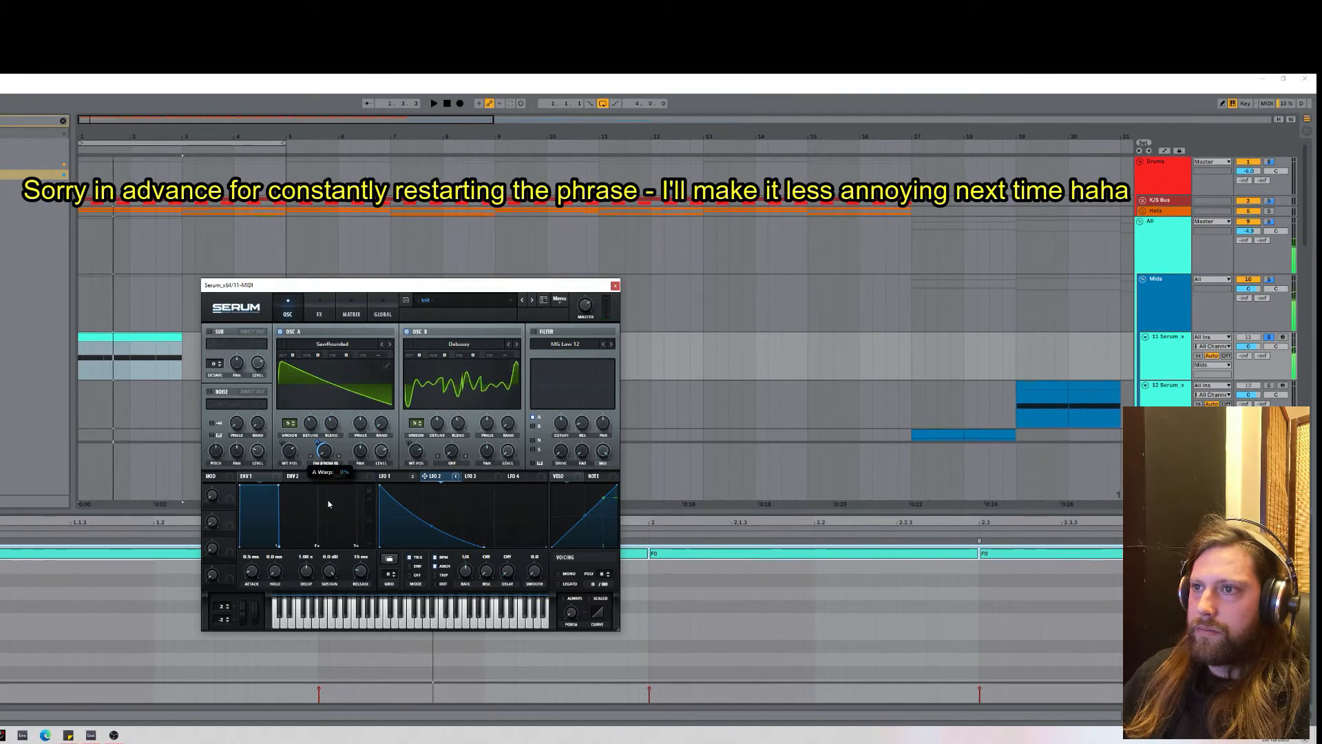
mouse_move(319, 444)
mouse_down()
mouse_move(333, 447)
mouse_move(322, 455)
mouse_up()
Restart the phrase repeatedly to audition the FM sound while adjusting oscillator A's wavetable position.
key(space)
key(space)
key(space)
key(space)
key(space)
key(space)
key(space)
key(space)
key(space)
key(space)
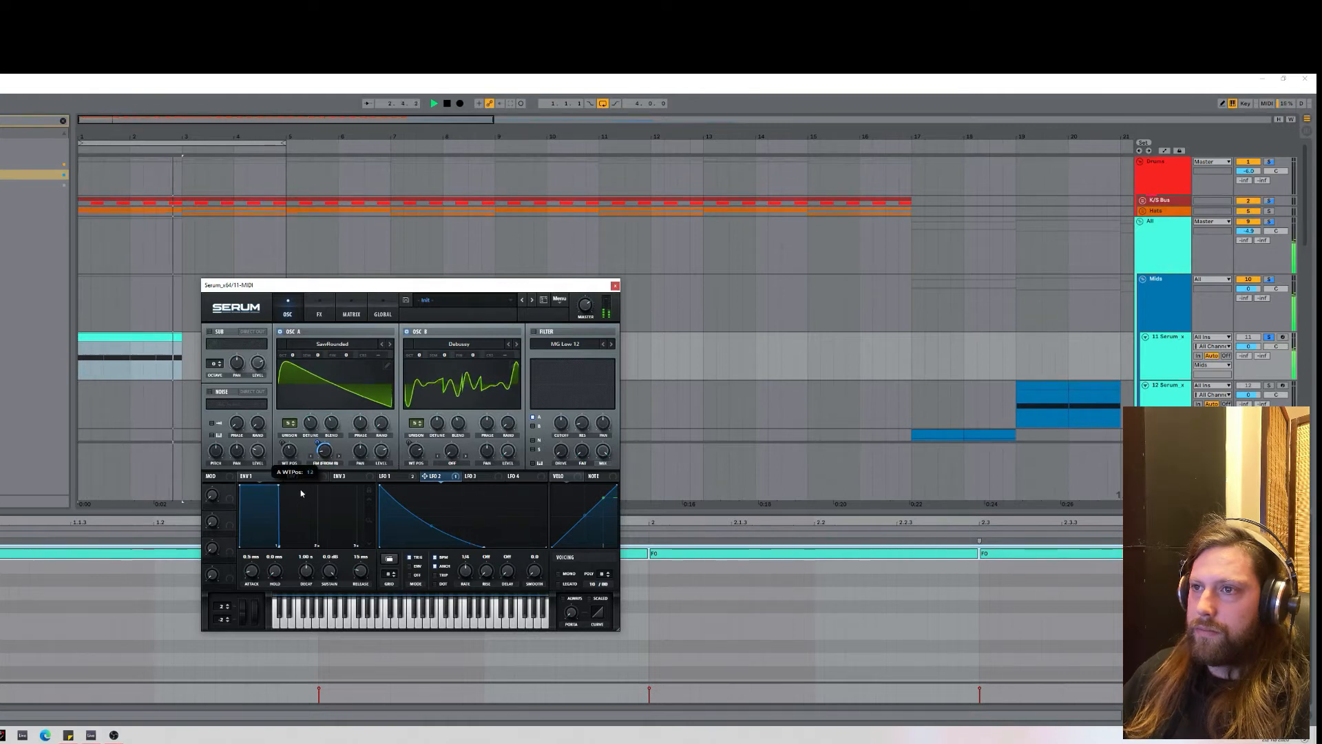
key(space)
key(space)
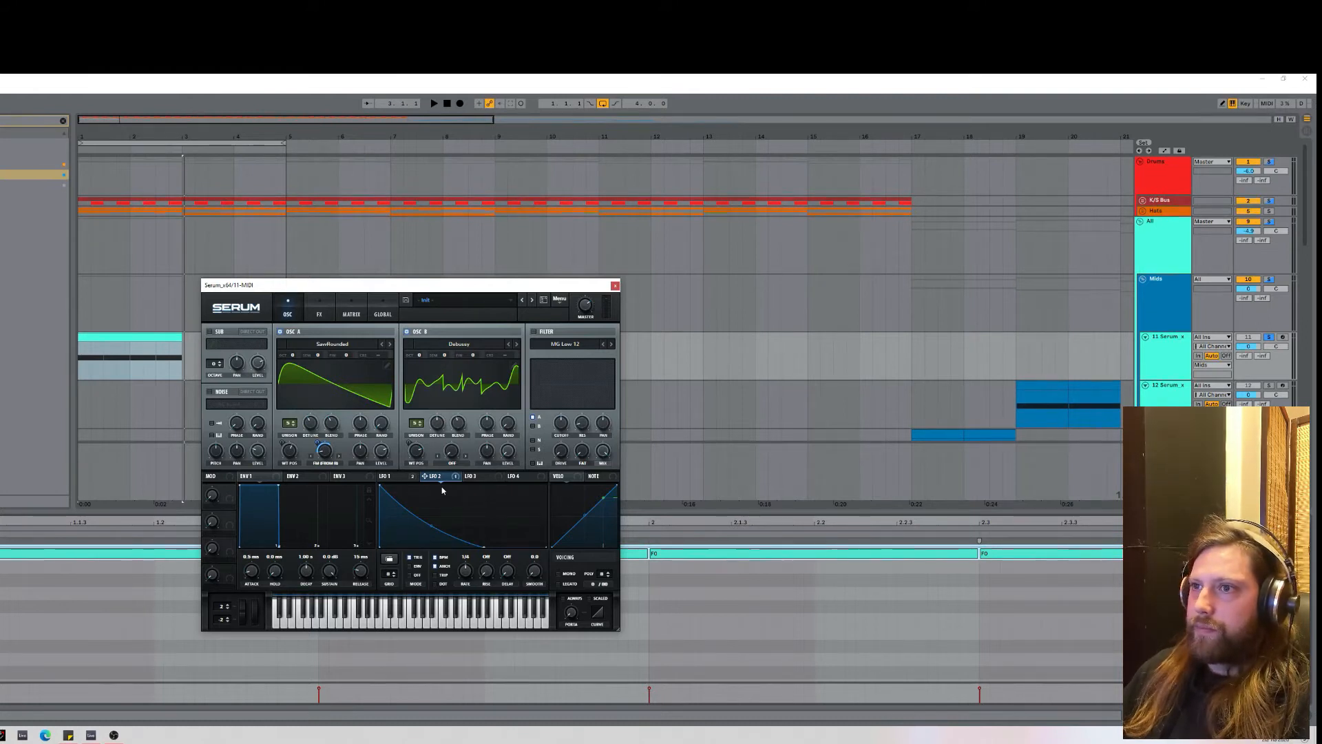
Switch oscillator B off, reselect FM (from B) as oscillator A's warp mode, and switch oscillator B back on.
click(323, 467)
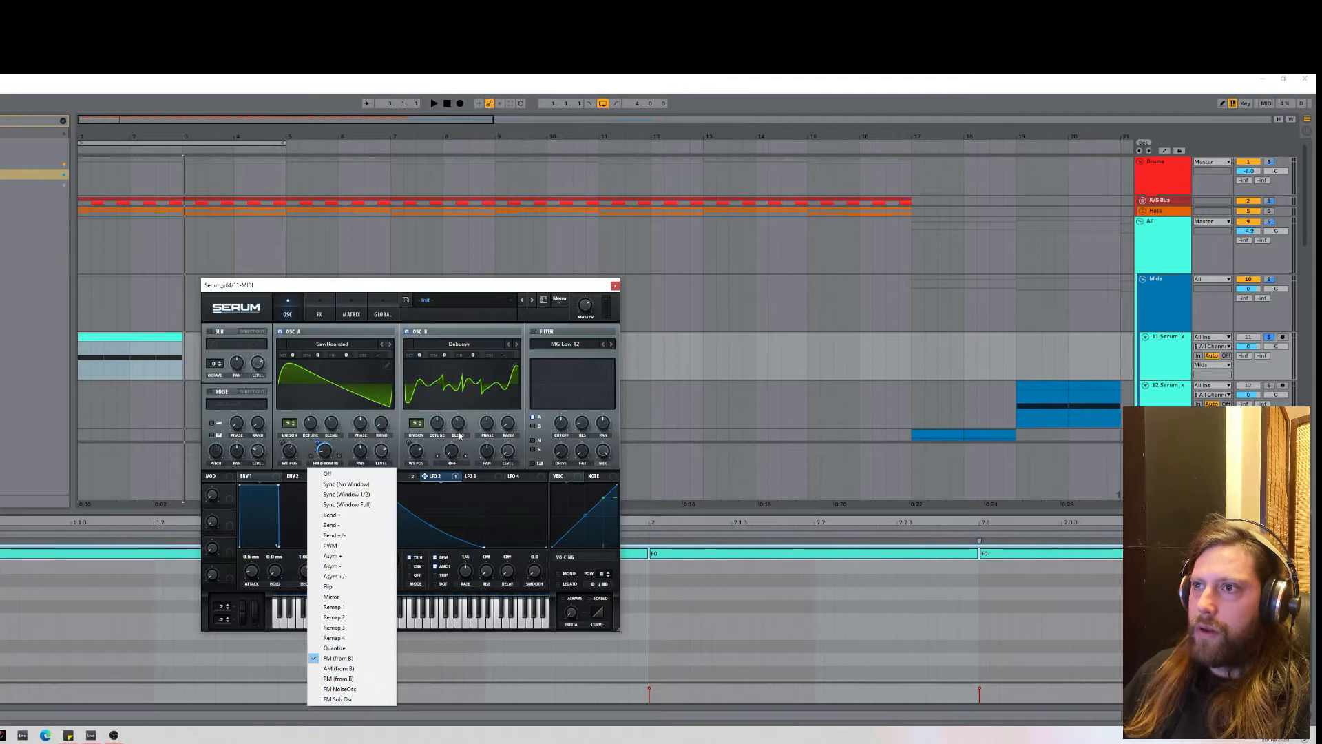
click(434, 452)
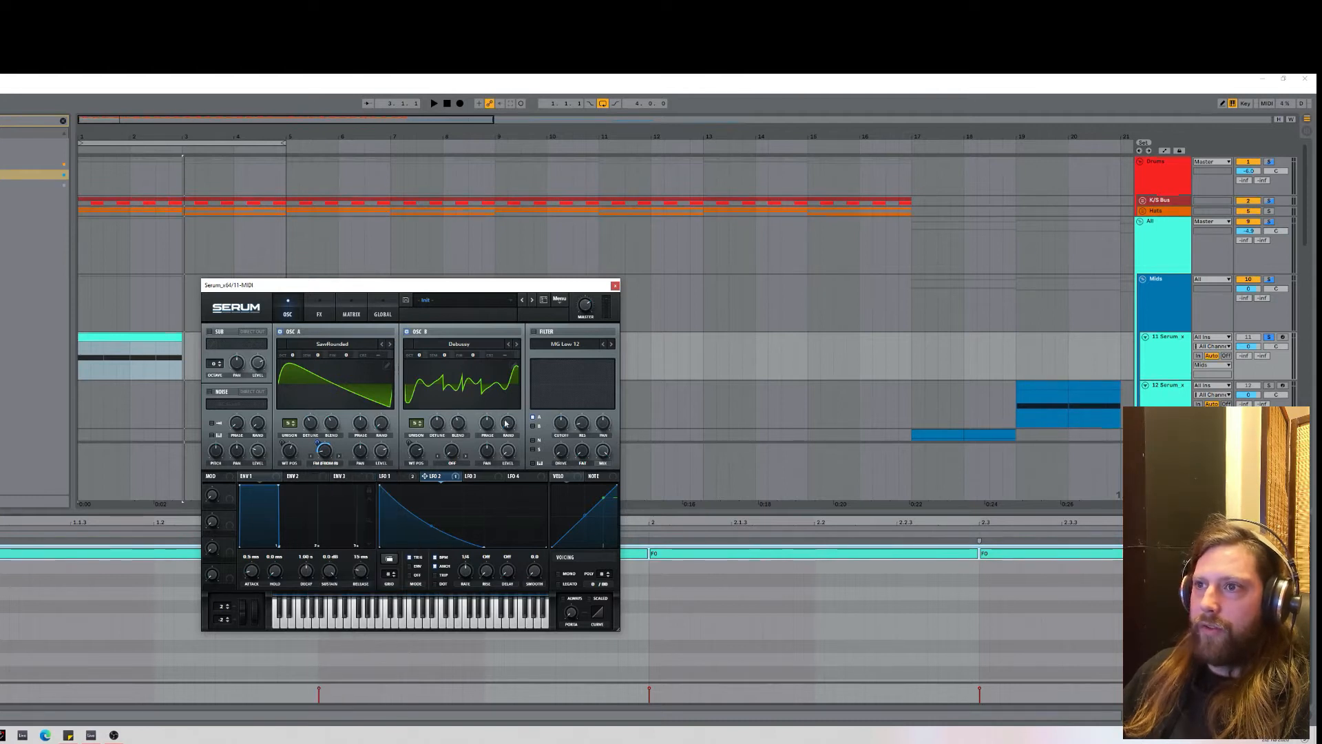
click(407, 332)
click(333, 466)
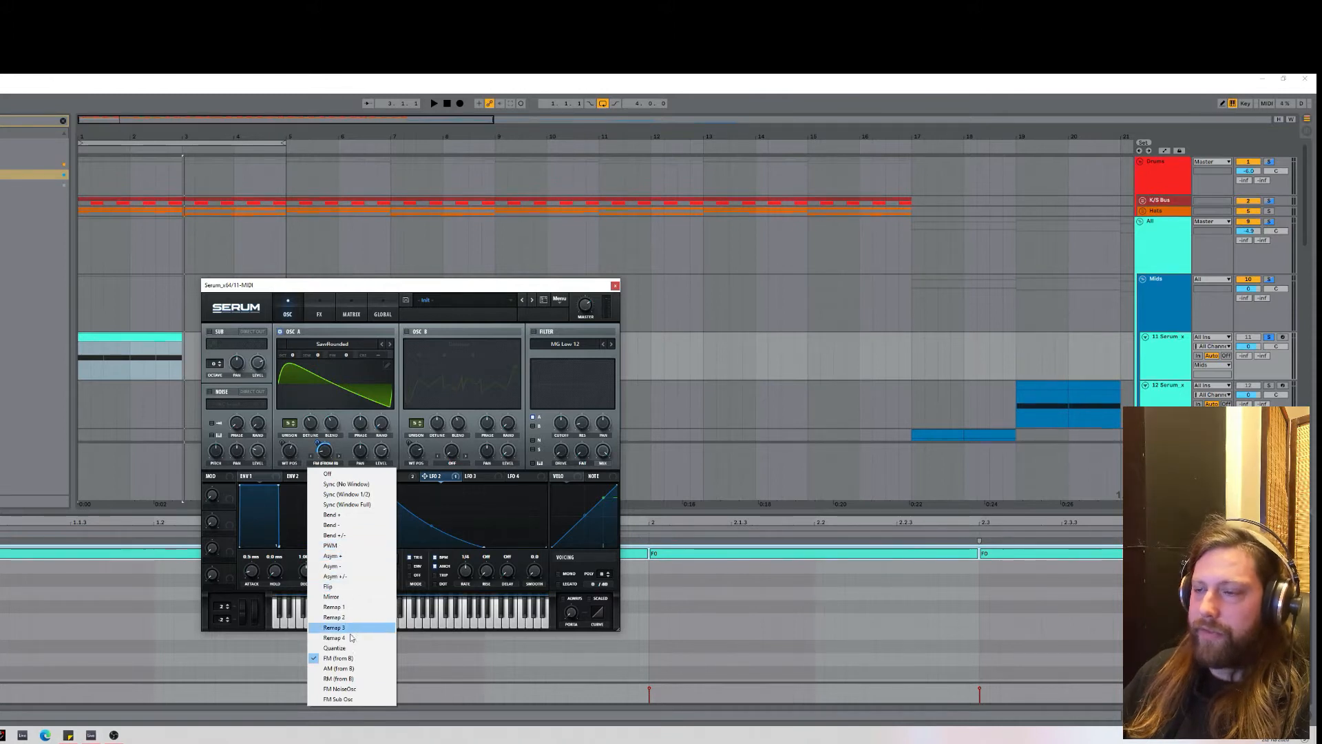
click(346, 660)
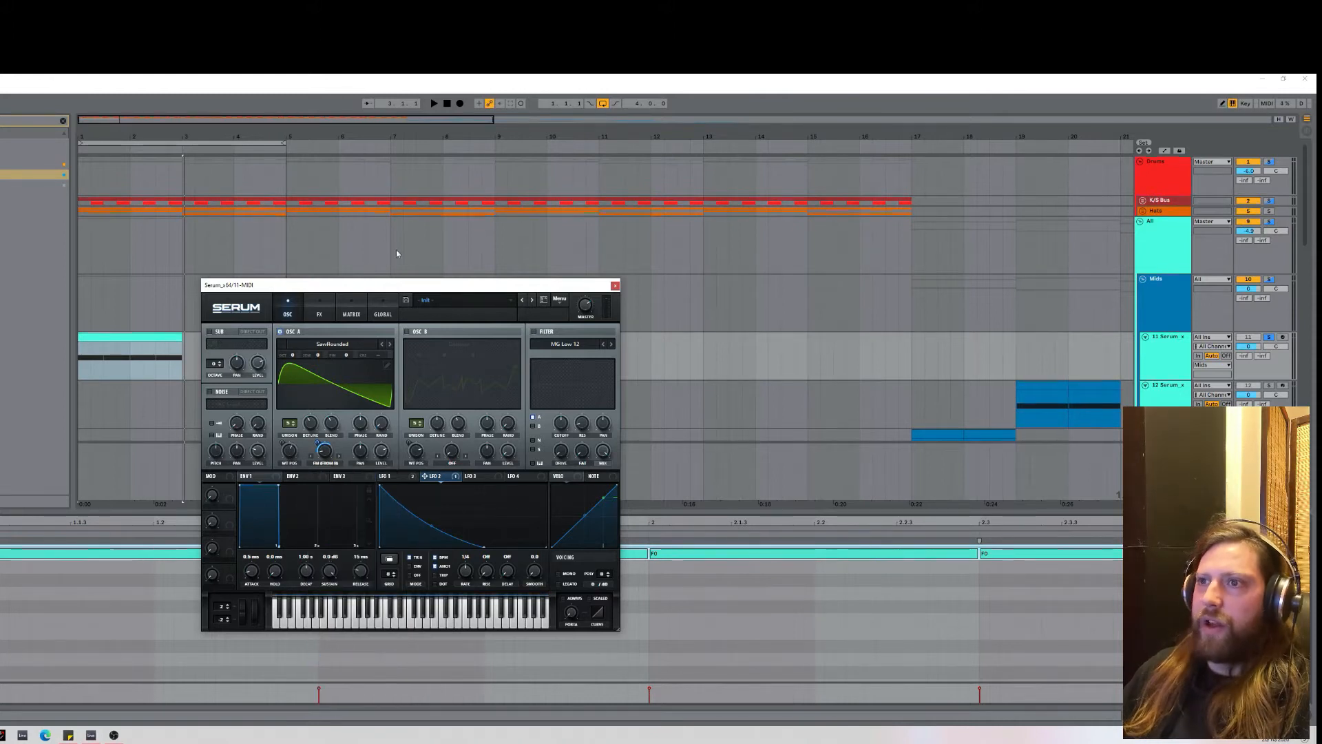
click(408, 332)
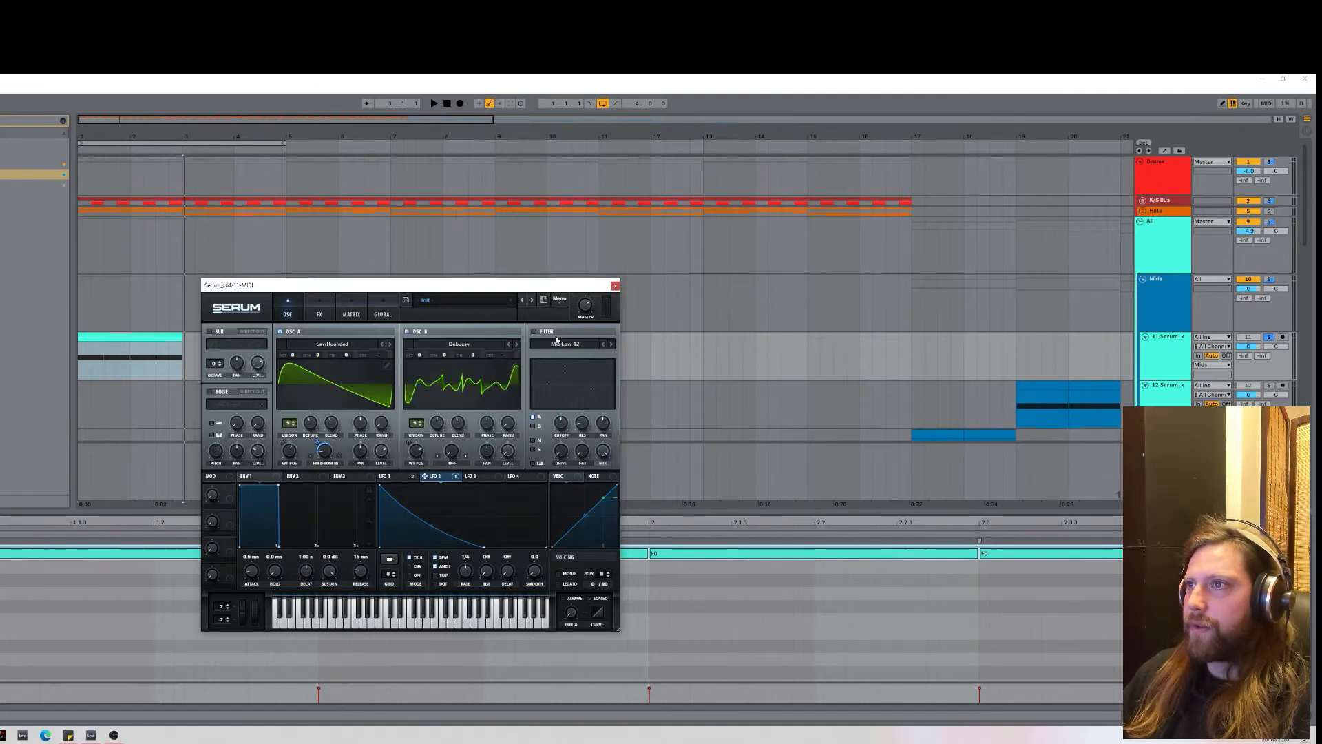
Enable the MG Low 12 filter, lower its cutoff and modulate it with LFO 2, and audition the filtered sound.
click(534, 331)
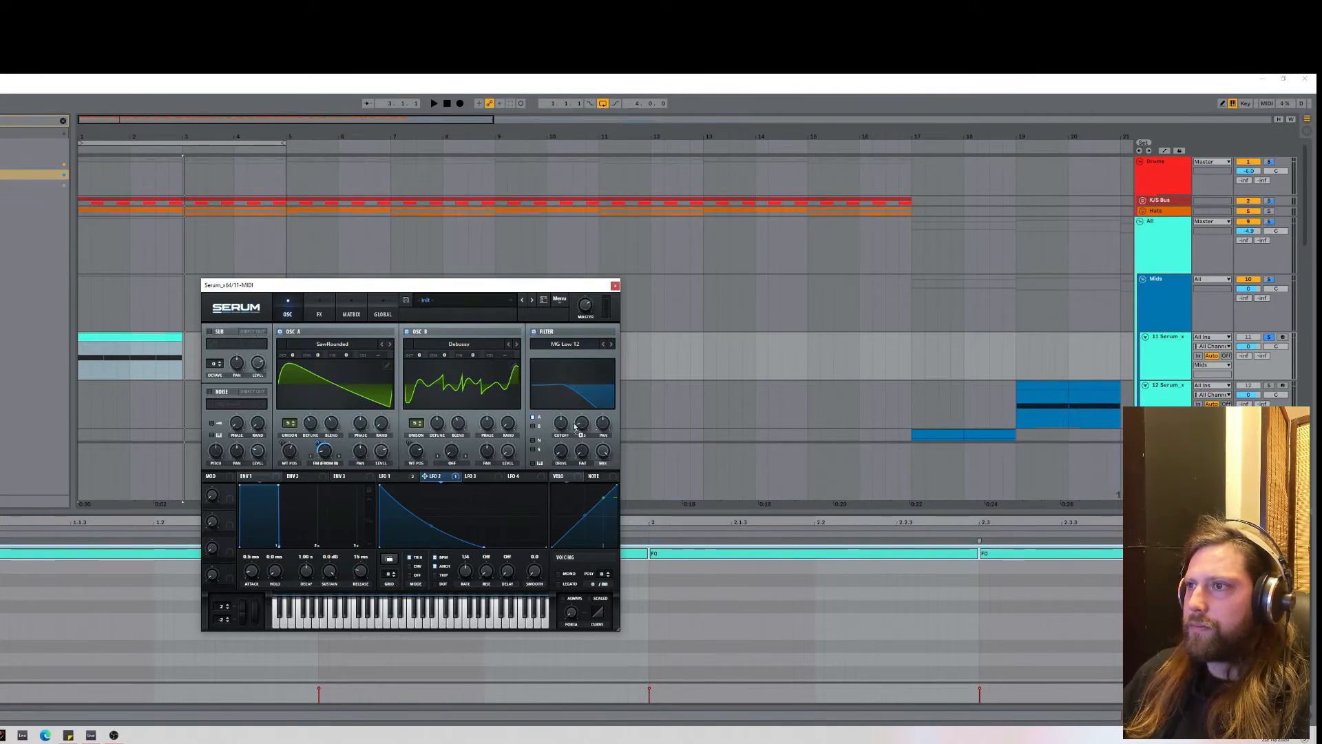
mouse_move(563, 435)
mouse_down()
mouse_move(561, 422)
mouse_move(564, 438)
mouse_up()
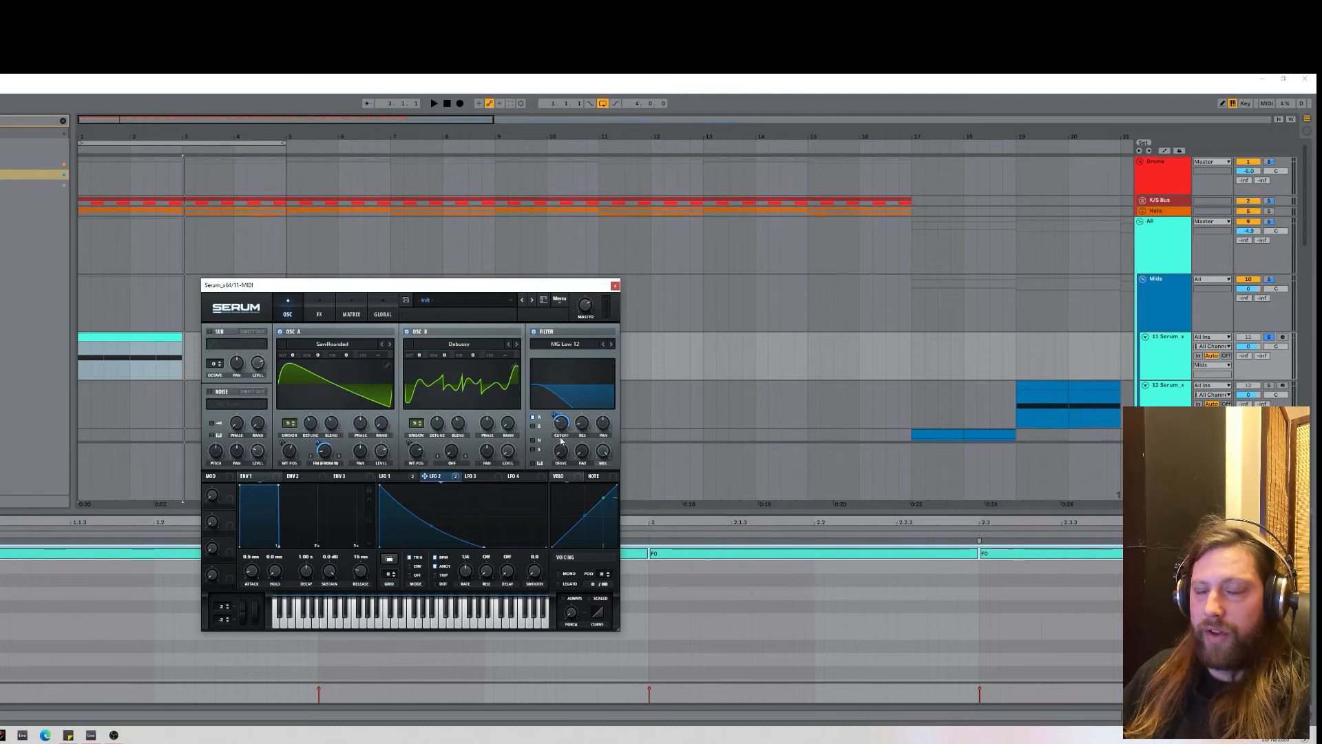
click(392, 478)
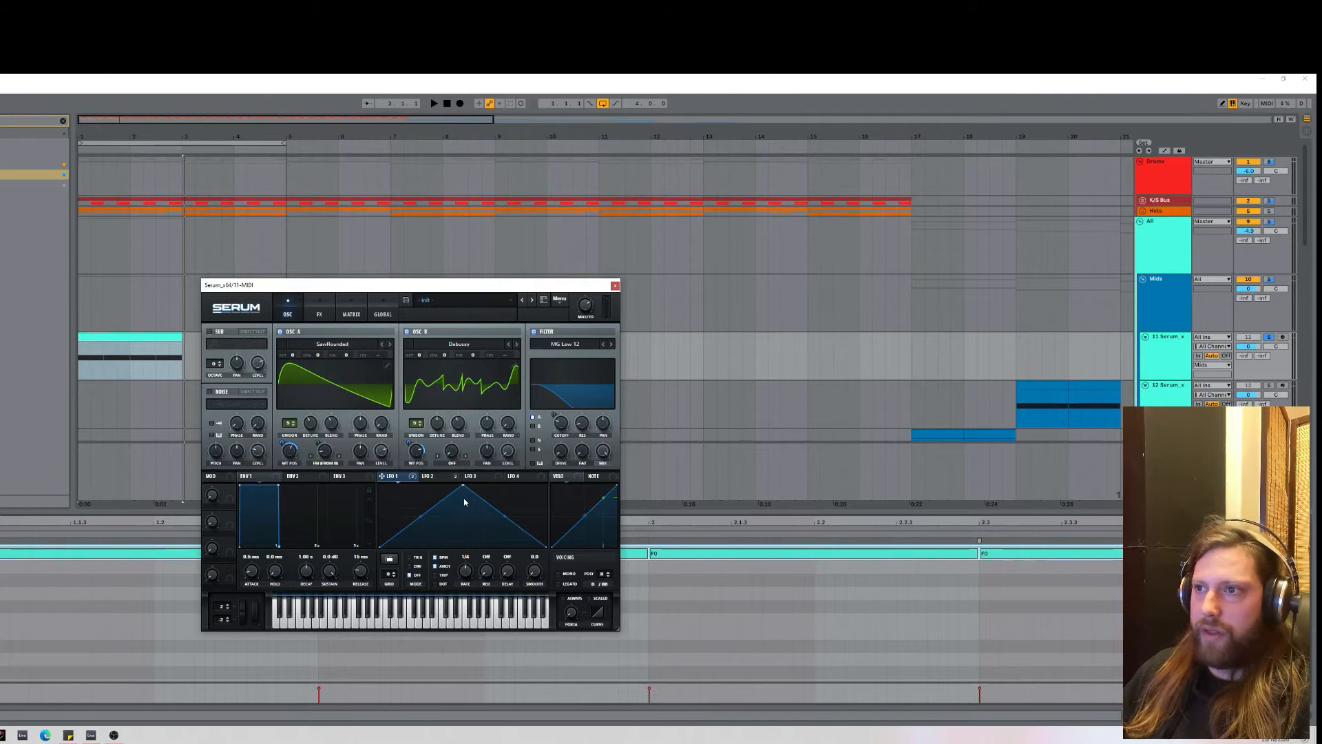
click(433, 475)
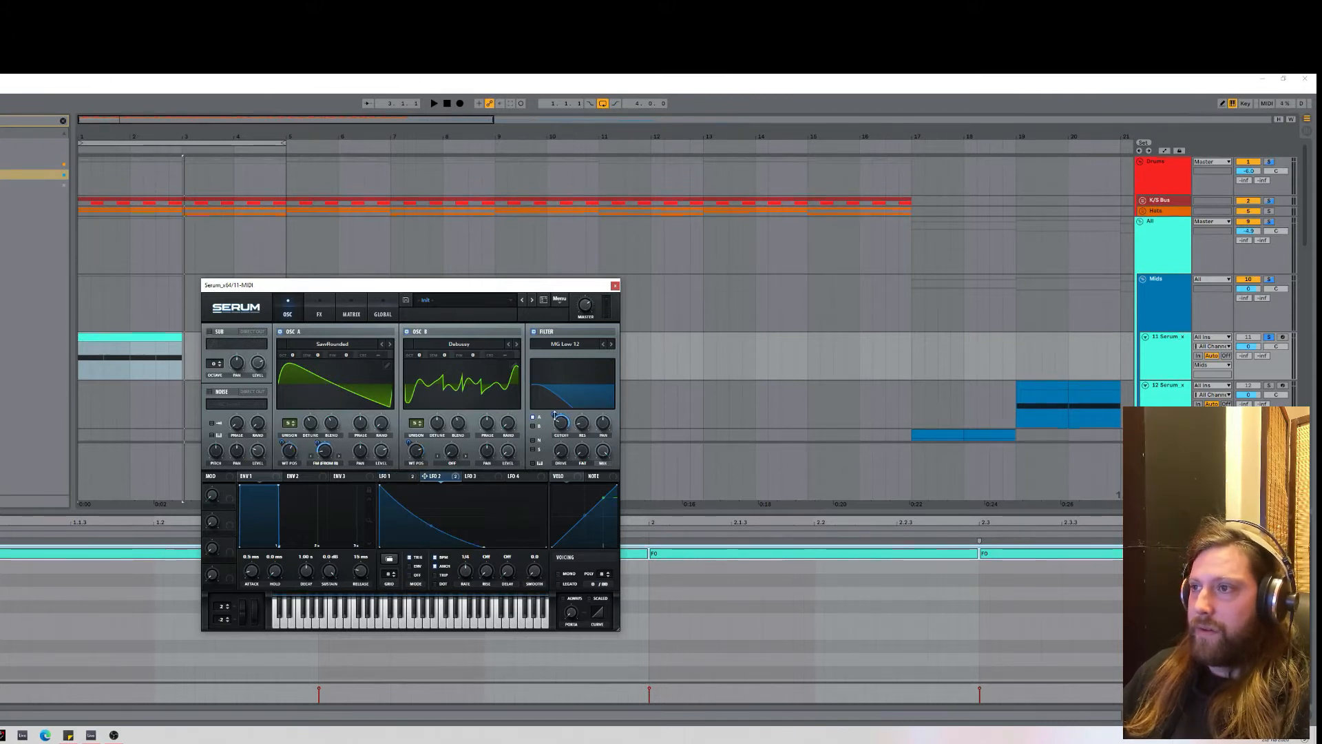
key(space)
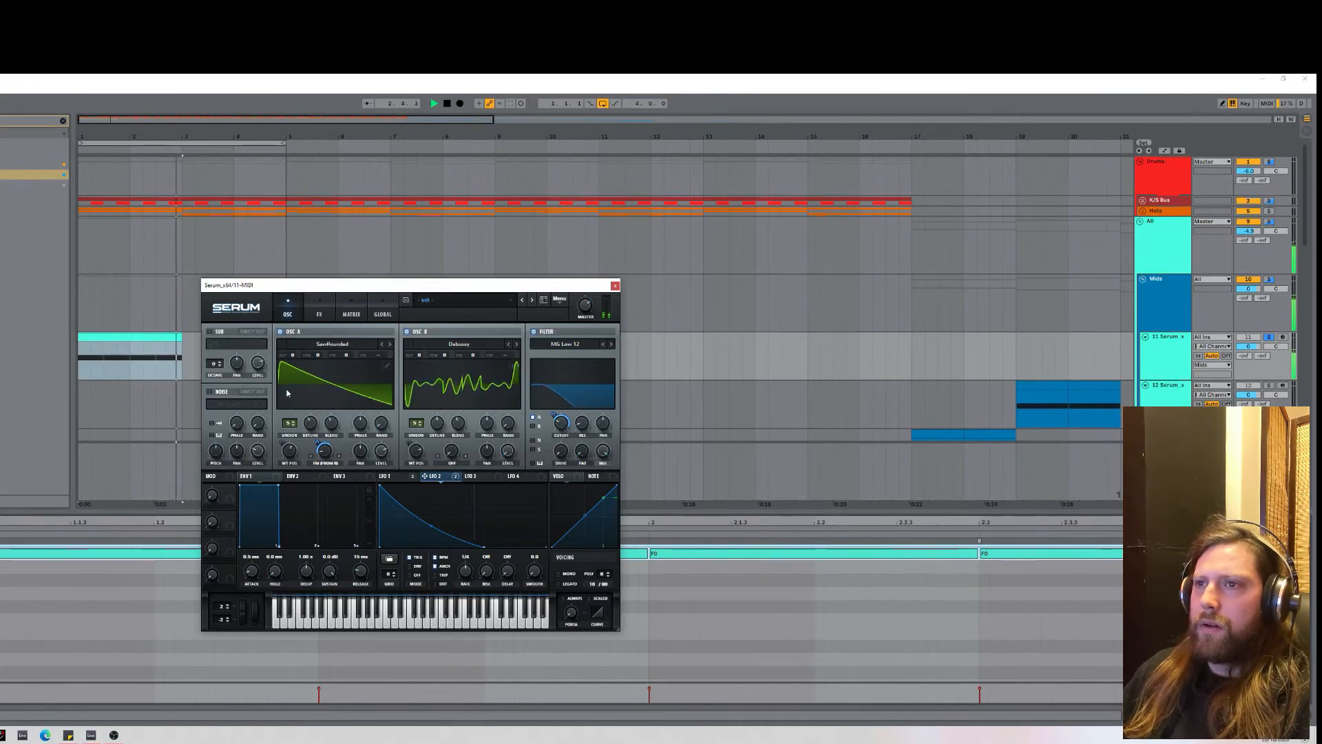
Enable the noise oscillator with the AC hum1 sample, modulate its level with LFO 2, and play it.
key(space)
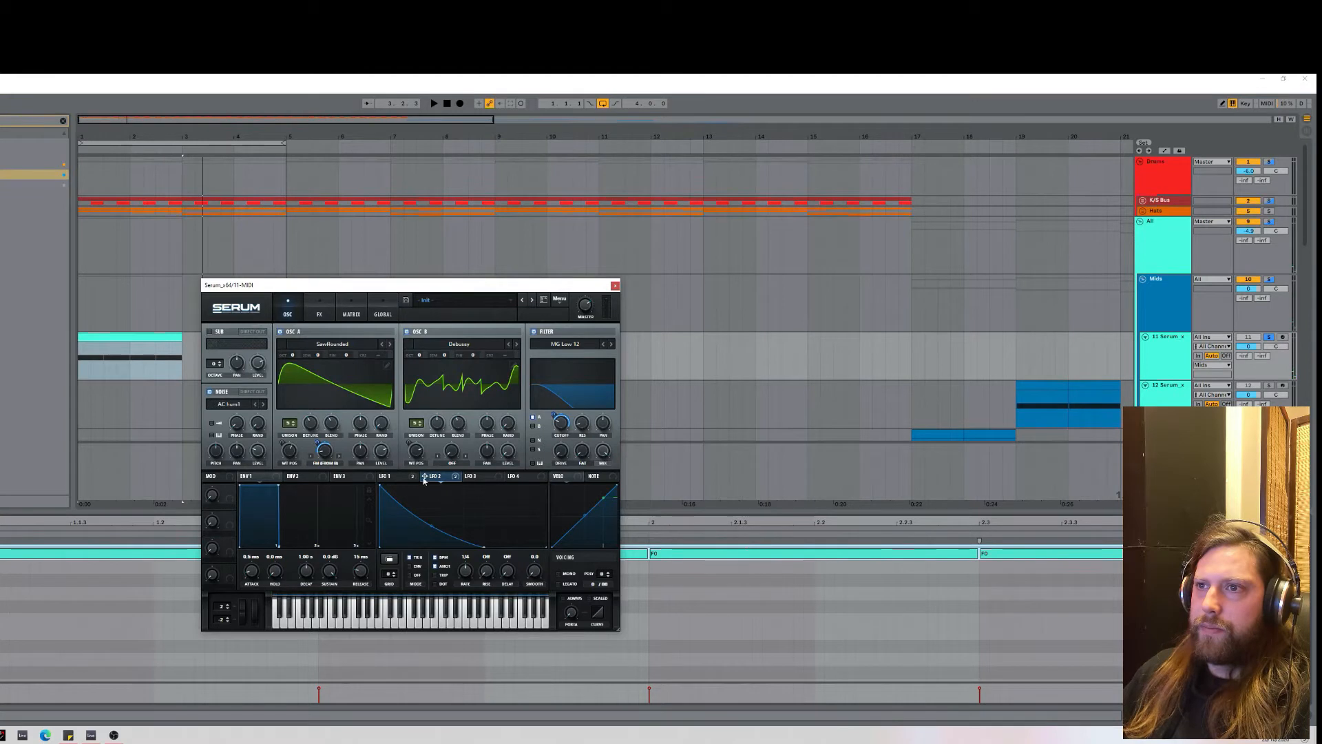
drag(319, 451, 257, 452)
key(space)
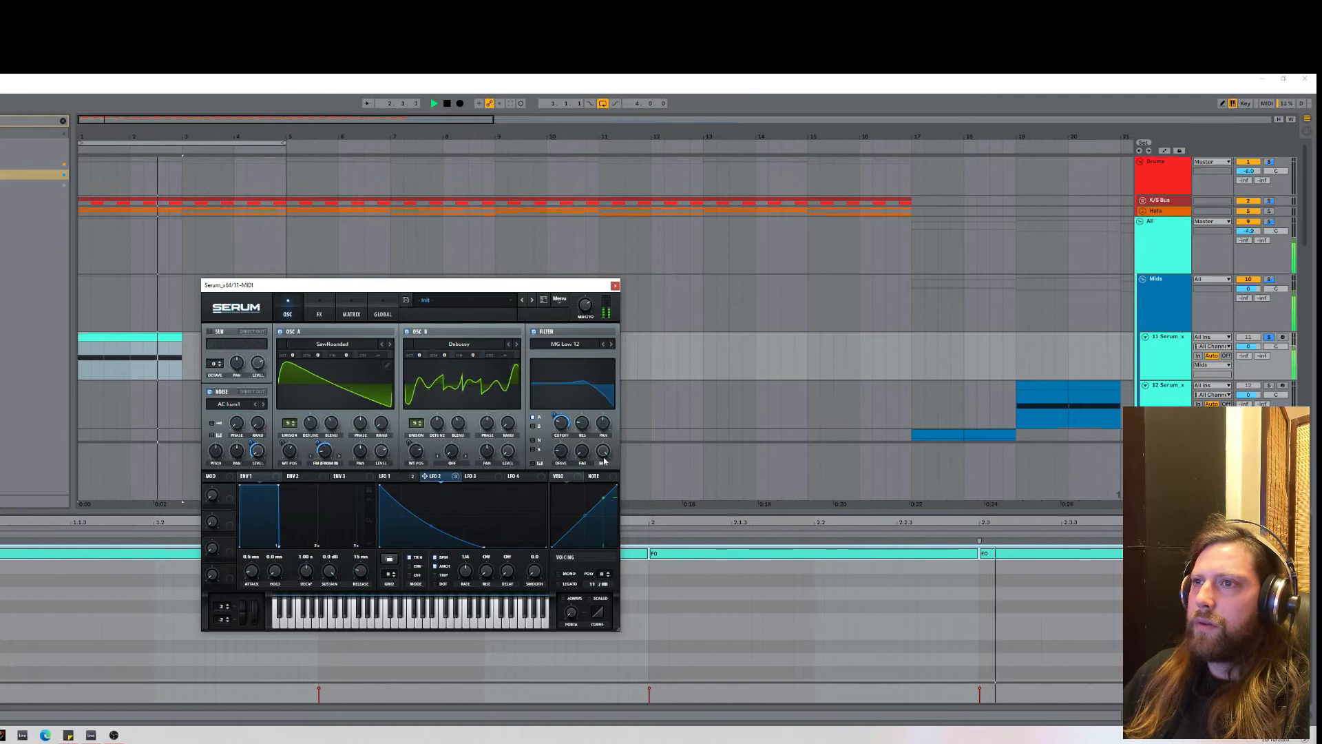
Enable the sub oscillator with direct output, adjust its level, and audition the layered sound.
click(209, 332)
mouse_move(262, 378)
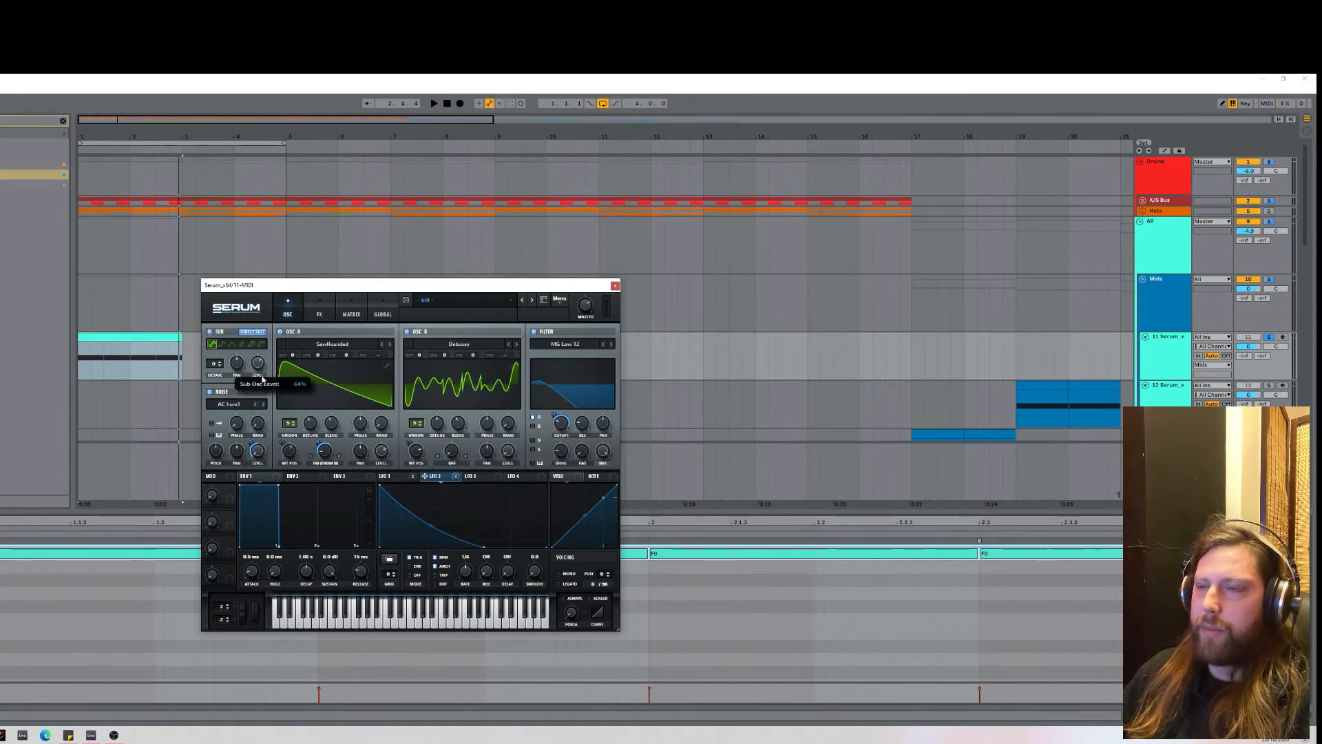
key(space)
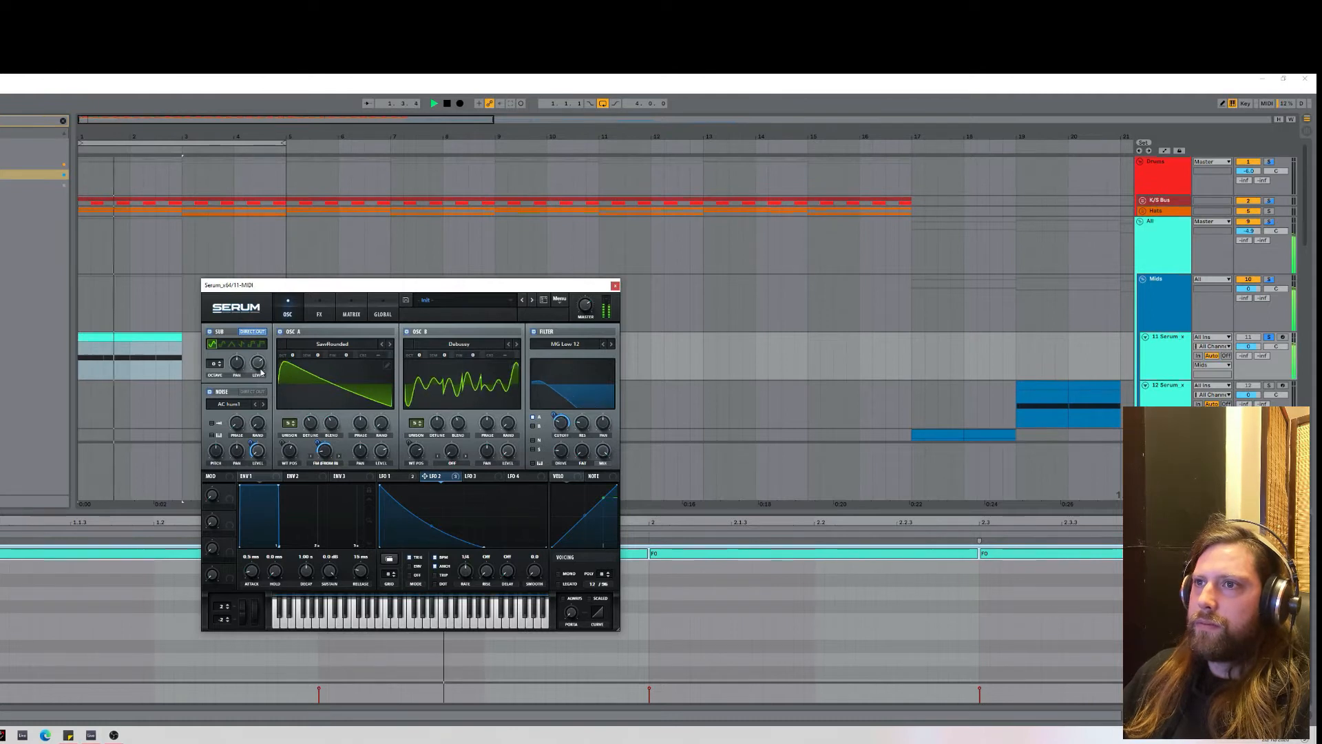
key(space)
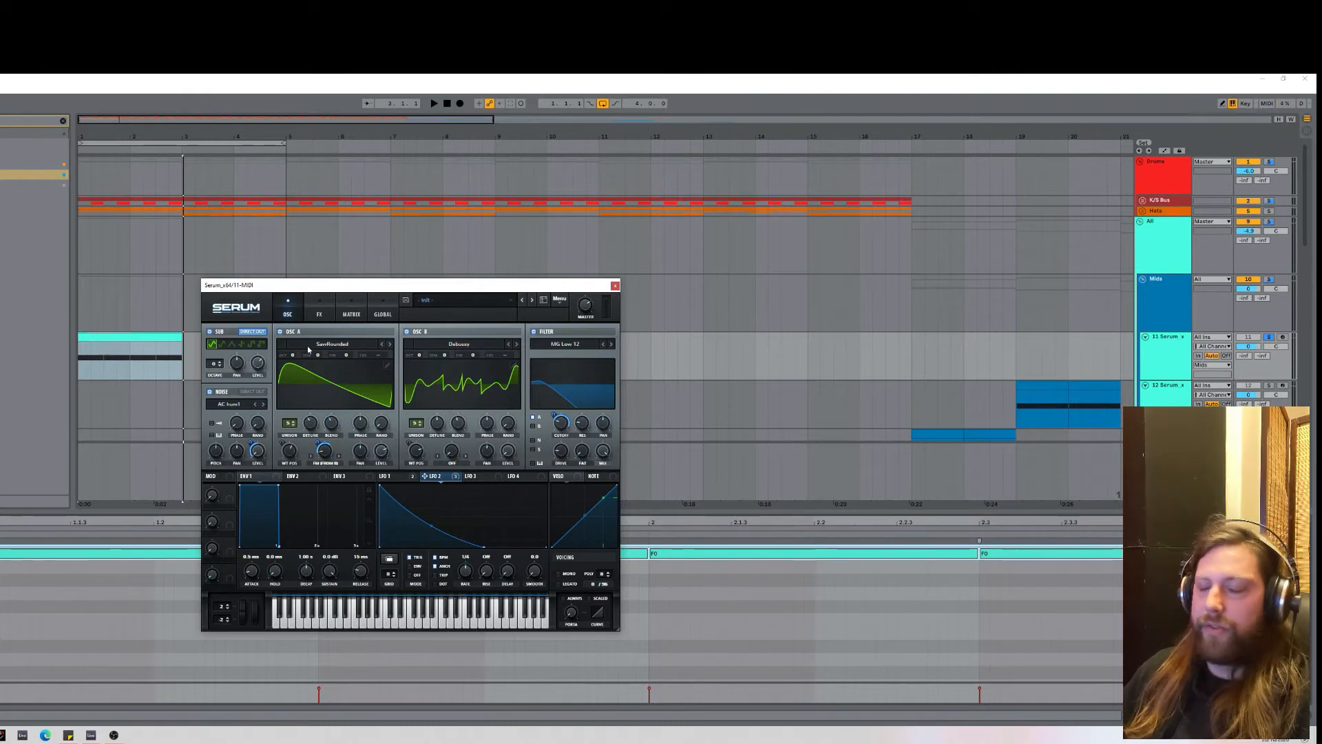
Add a Distortion effect in Tube mode and adjust its drive and mix while auditioning the sound.
click(319, 314)
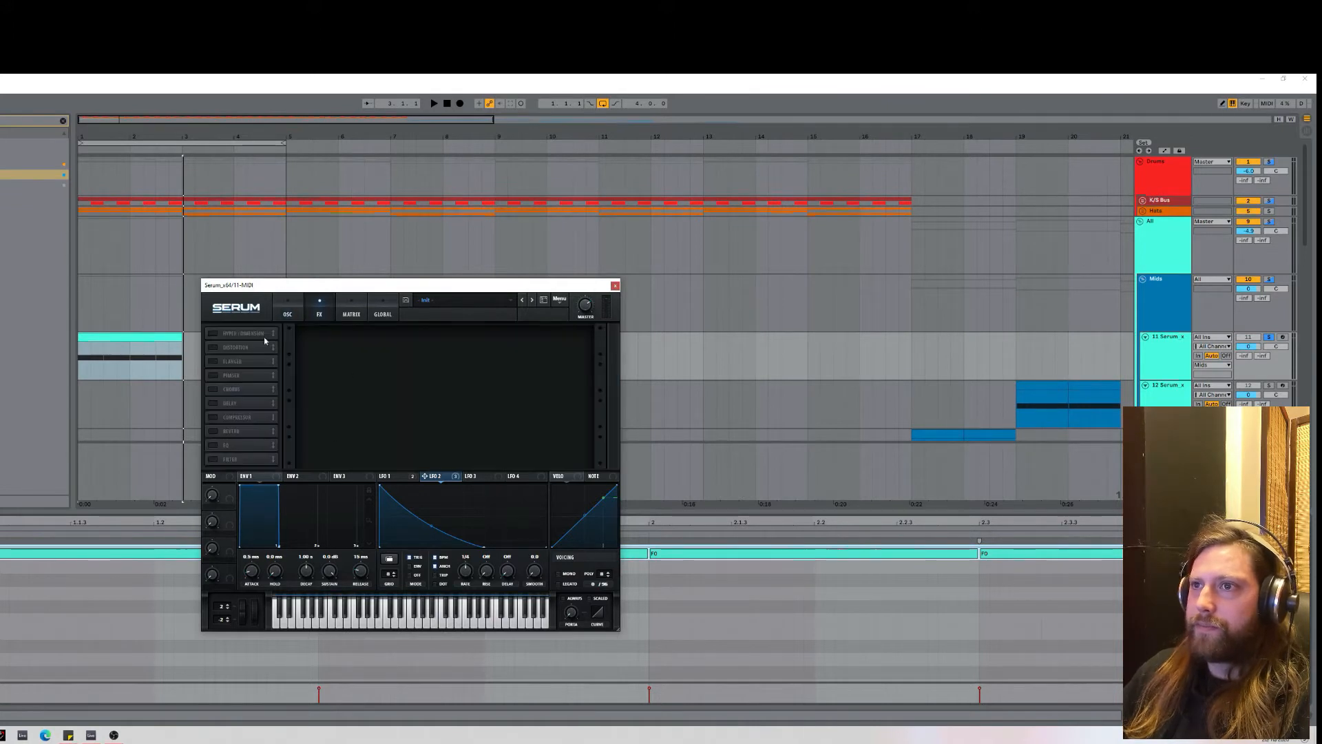
click(214, 347)
key(space)
drag(514, 338, 518, 366)
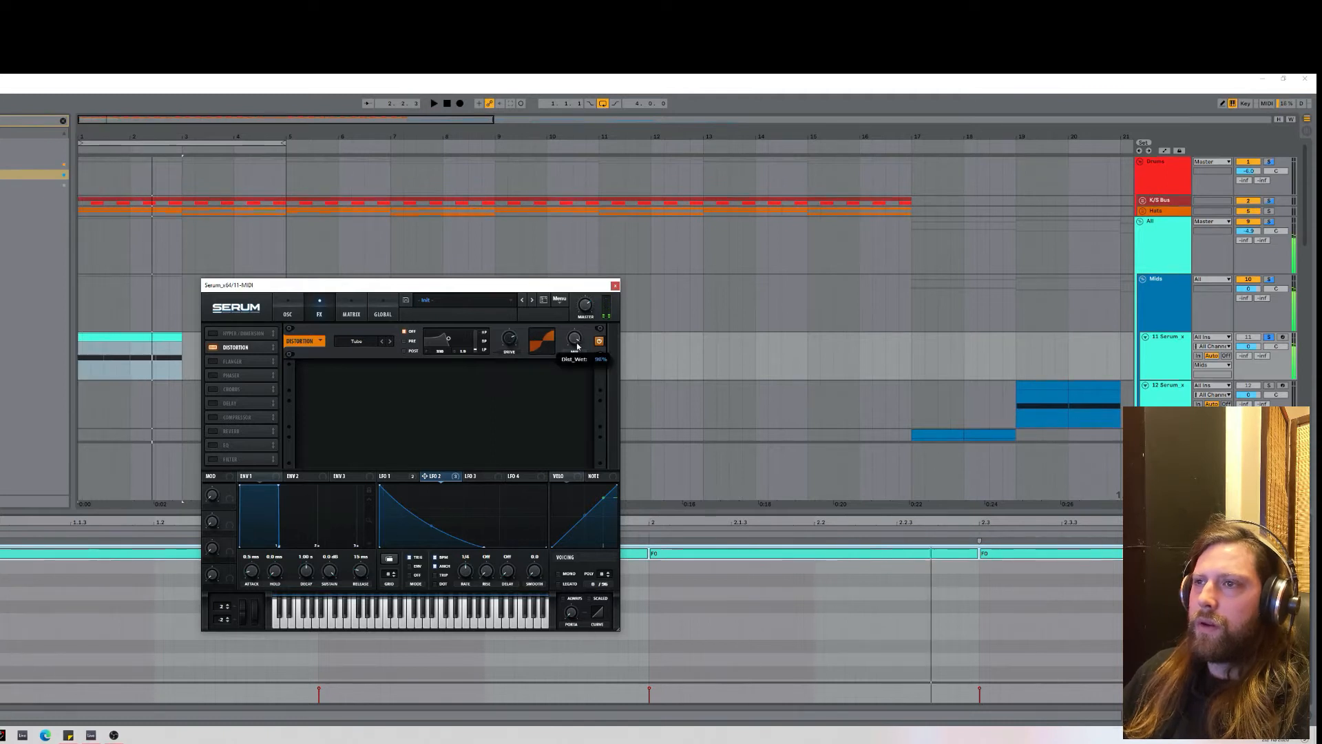
key(space)
Change the distortion type to Diode 2 and compare it with its neighbouring type during playback.
click(365, 343)
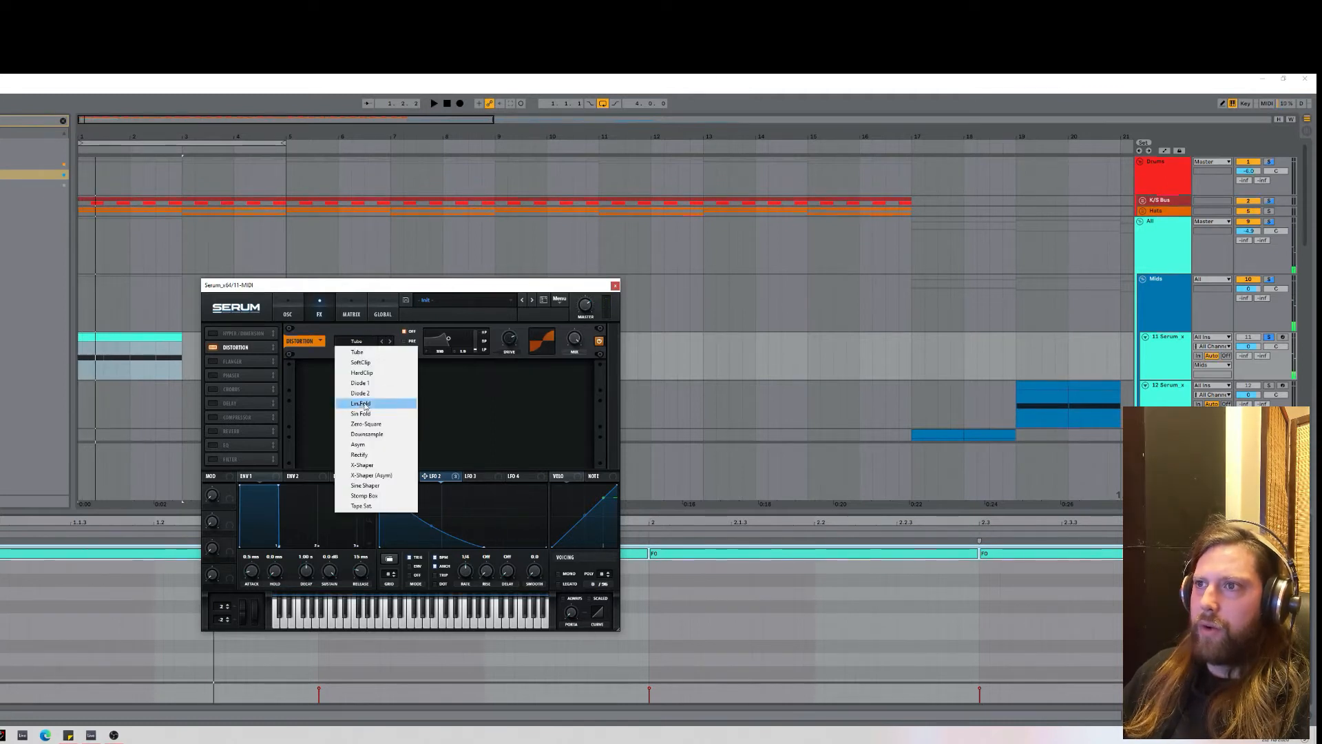
click(363, 396)
key(space)
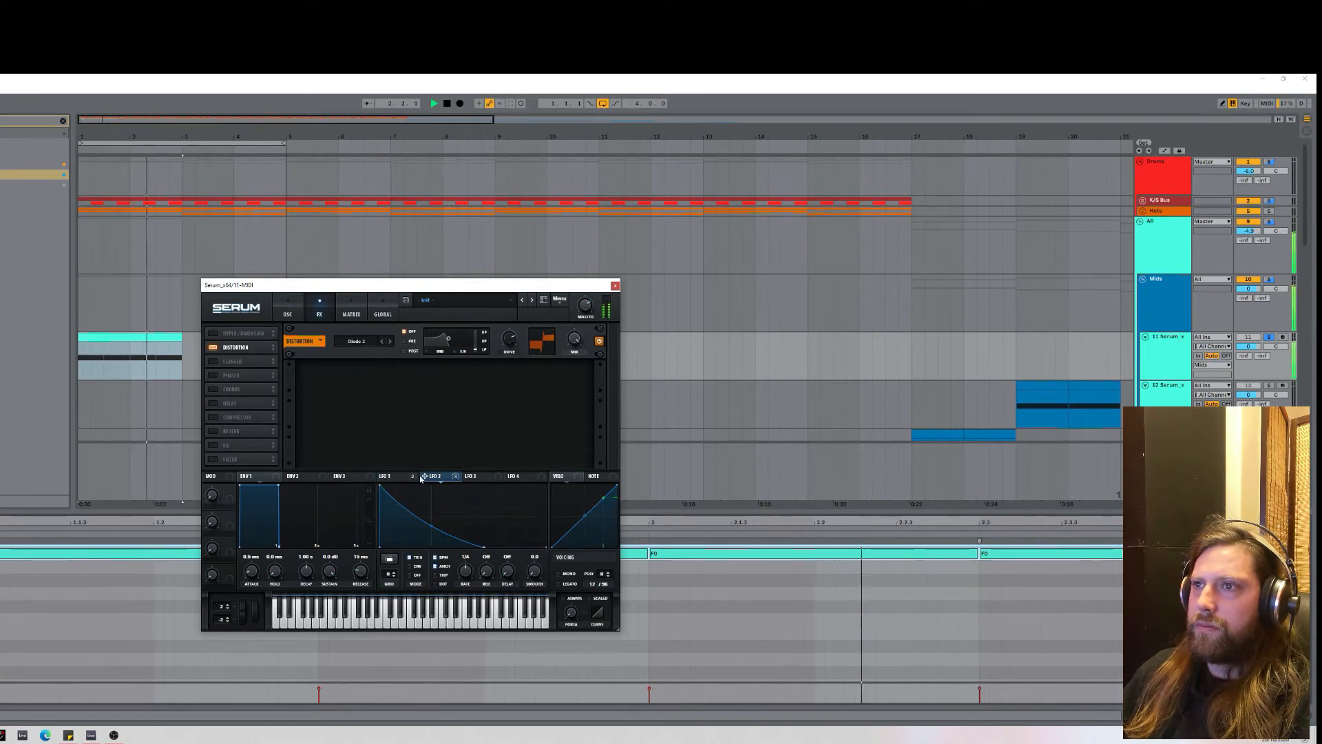
click(384, 343)
click(390, 341)
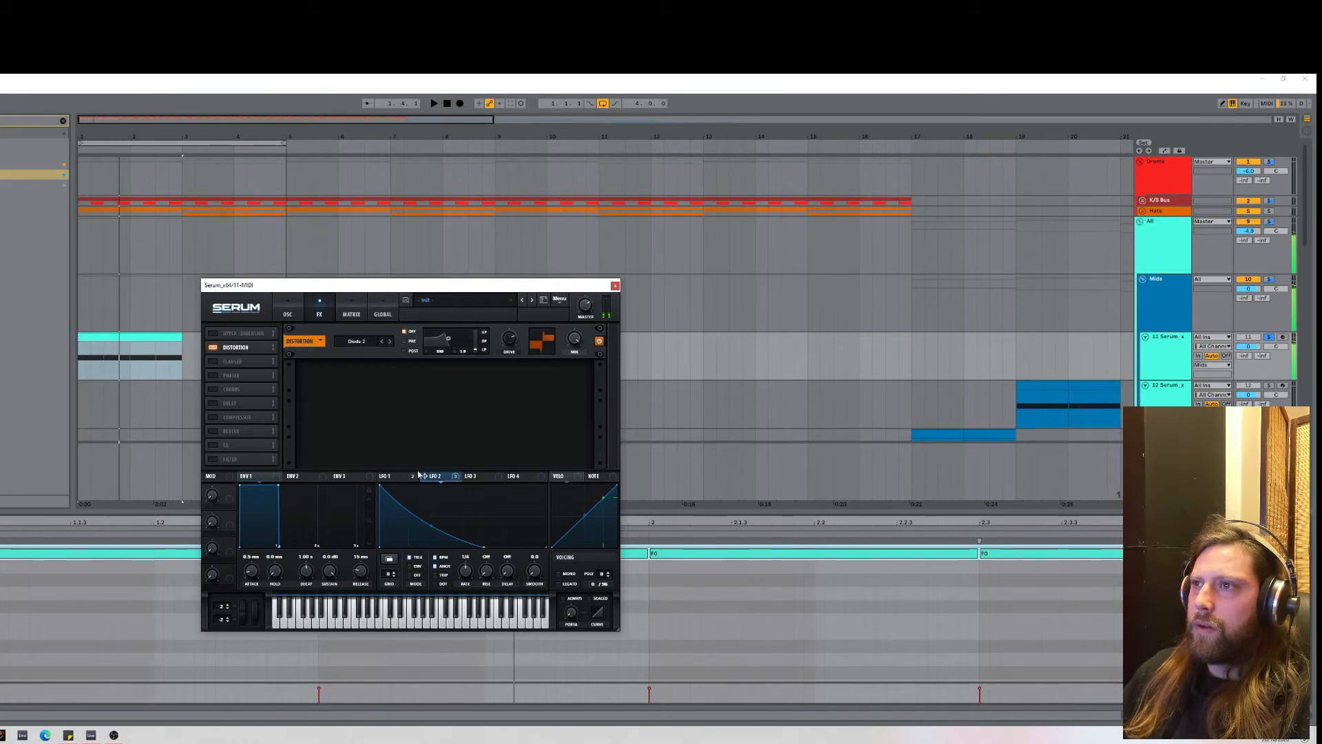
Lower the distortion drive, modulate it with LFO 2, and audition the result.
drag(510, 365, 507, 384)
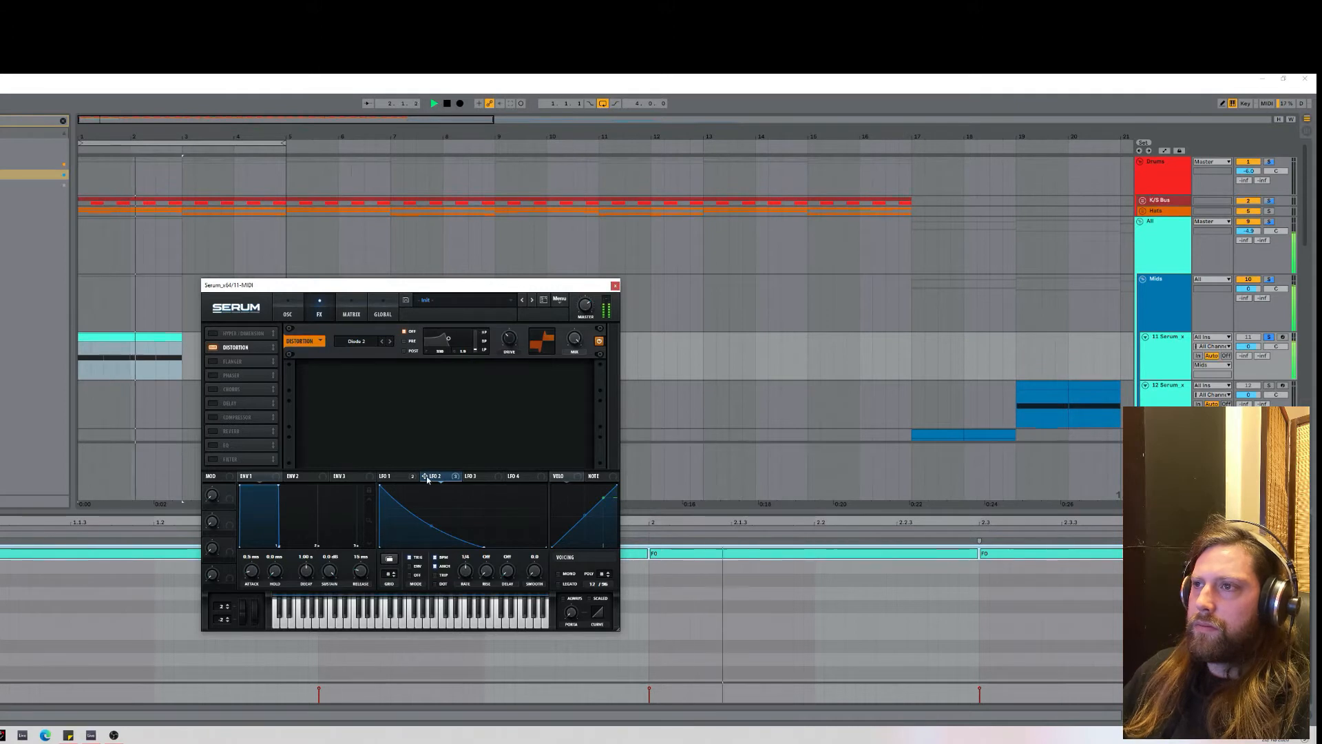
key(space)
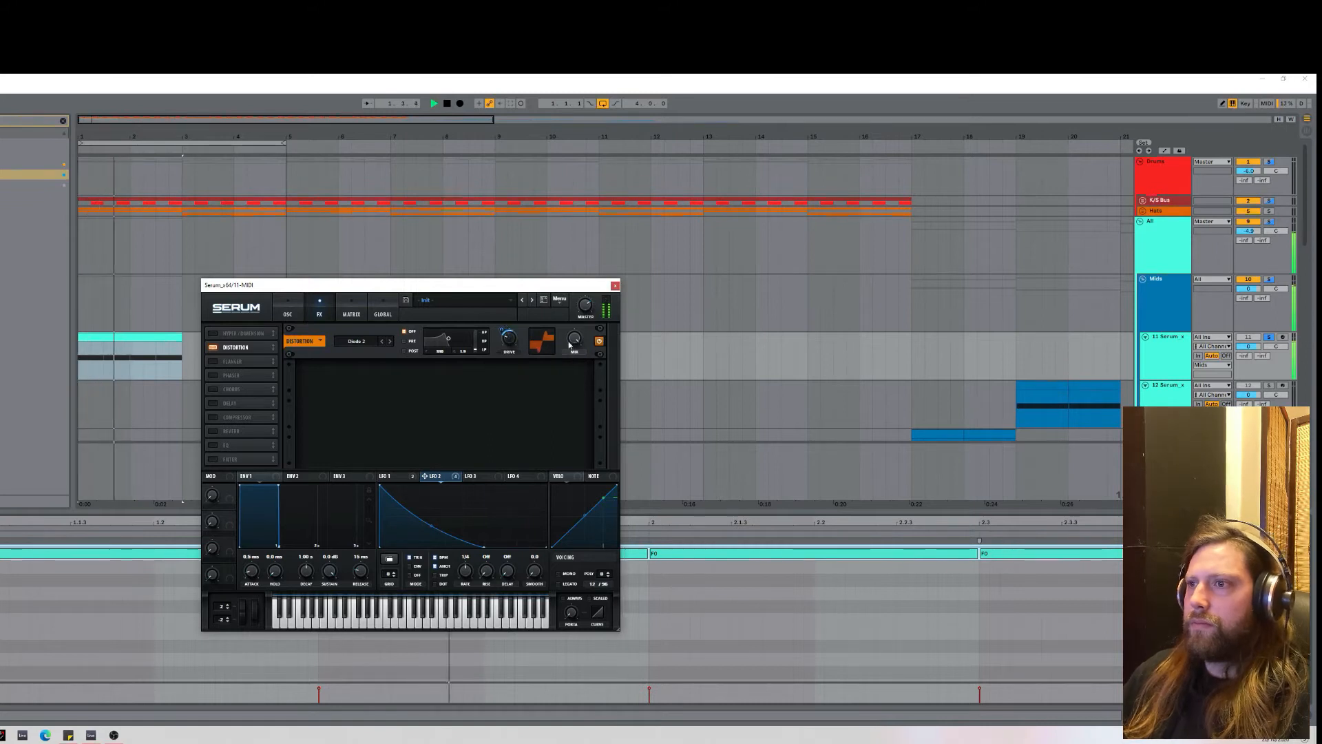
key(space)
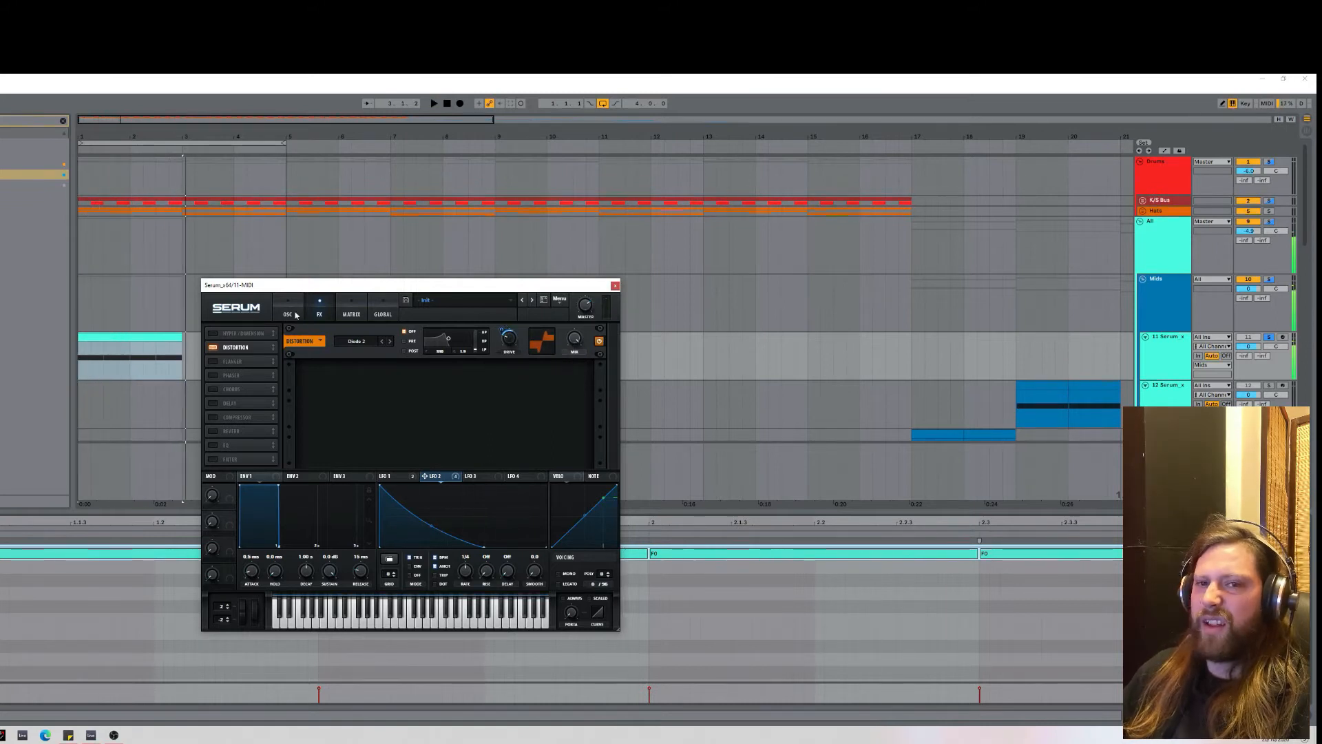
Return to Serum's oscillator view, set Oscillator B's octave to +2, and audition the change.
click(291, 315)
key(space)
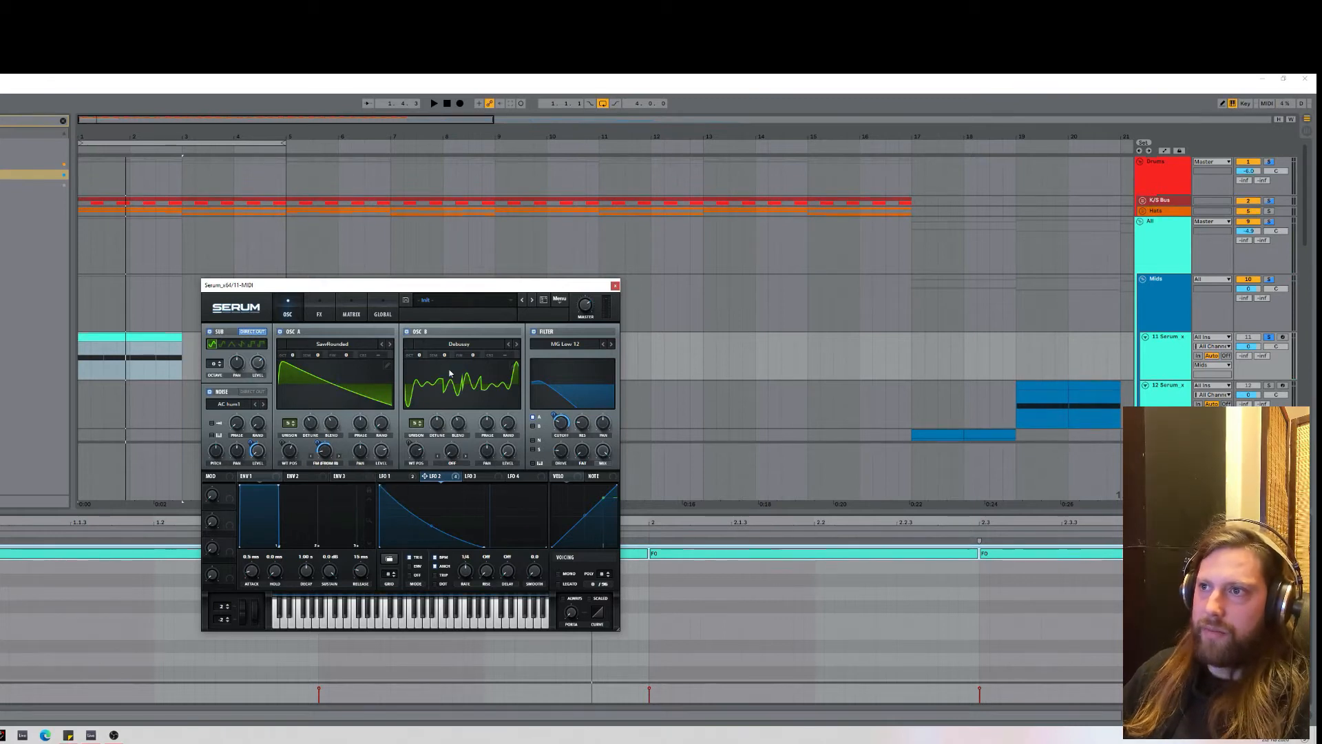
drag(422, 360, 432, 344)
key(space)
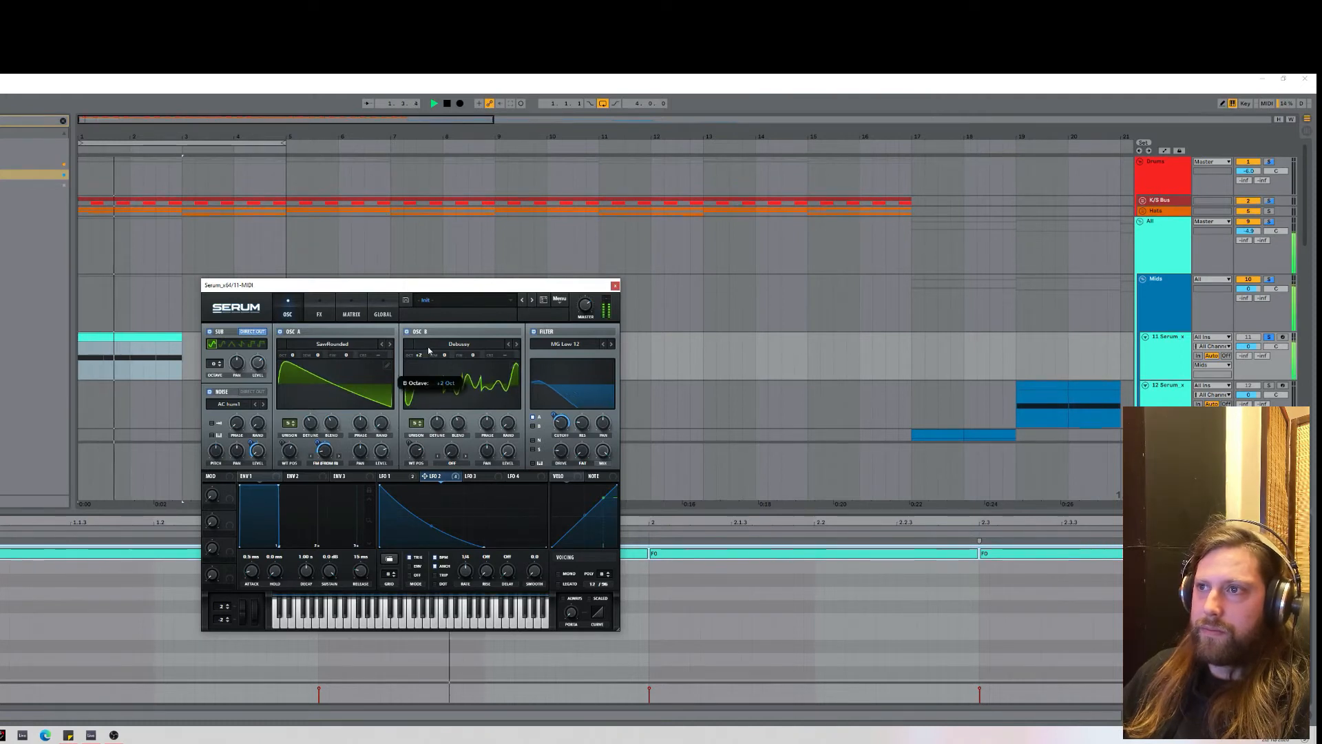
key(space)
key(space)
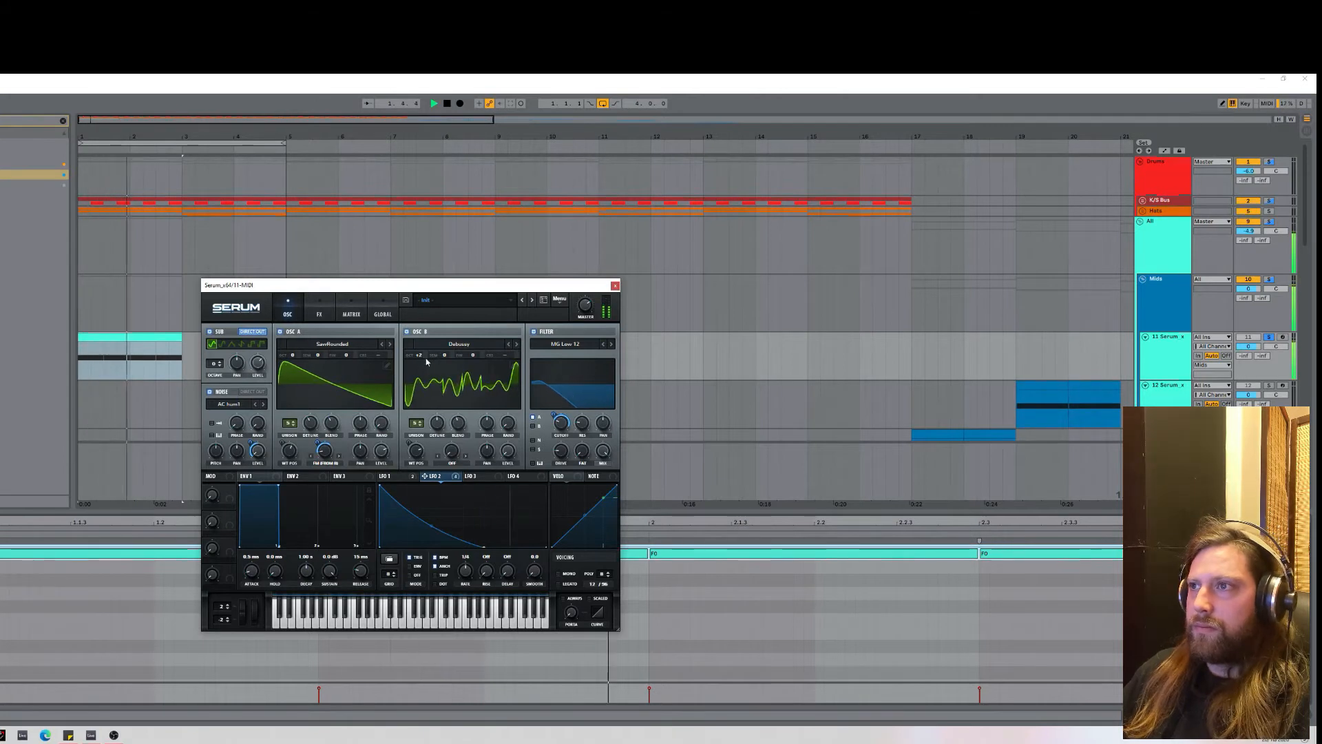
key(space)
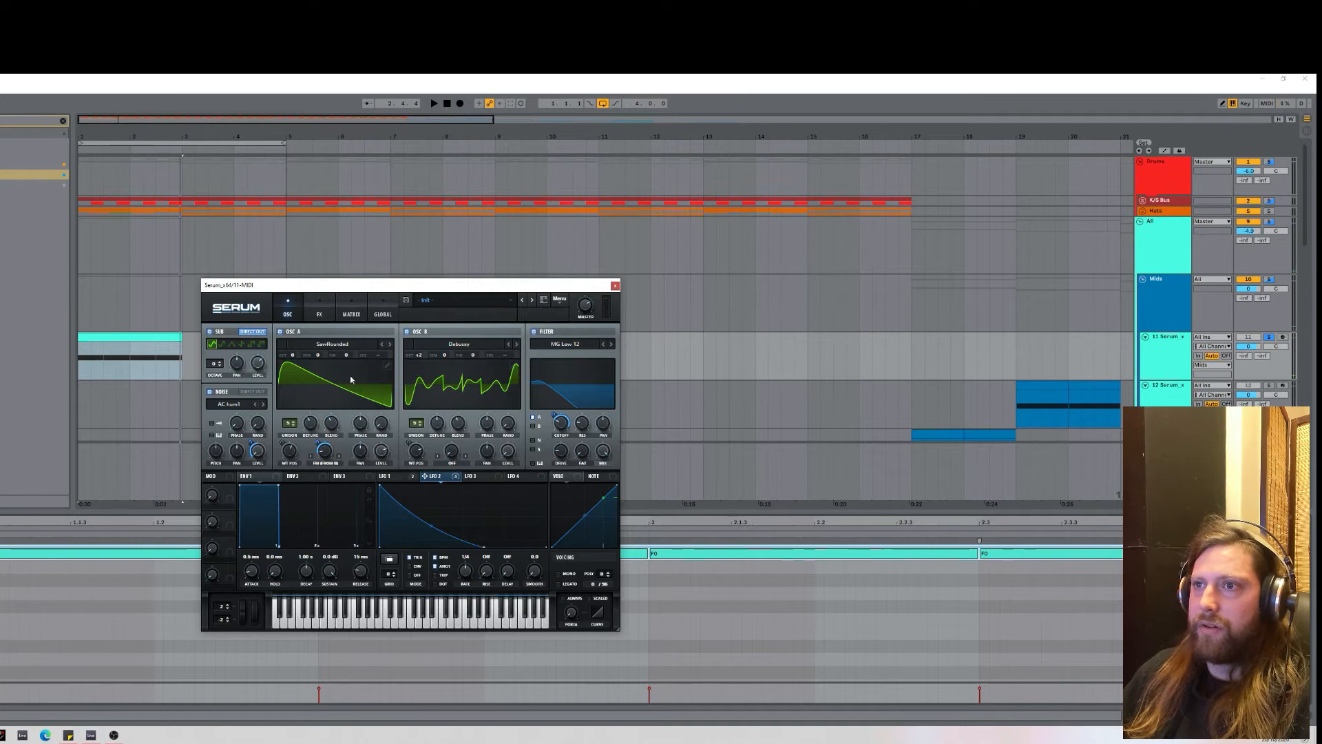
key(space)
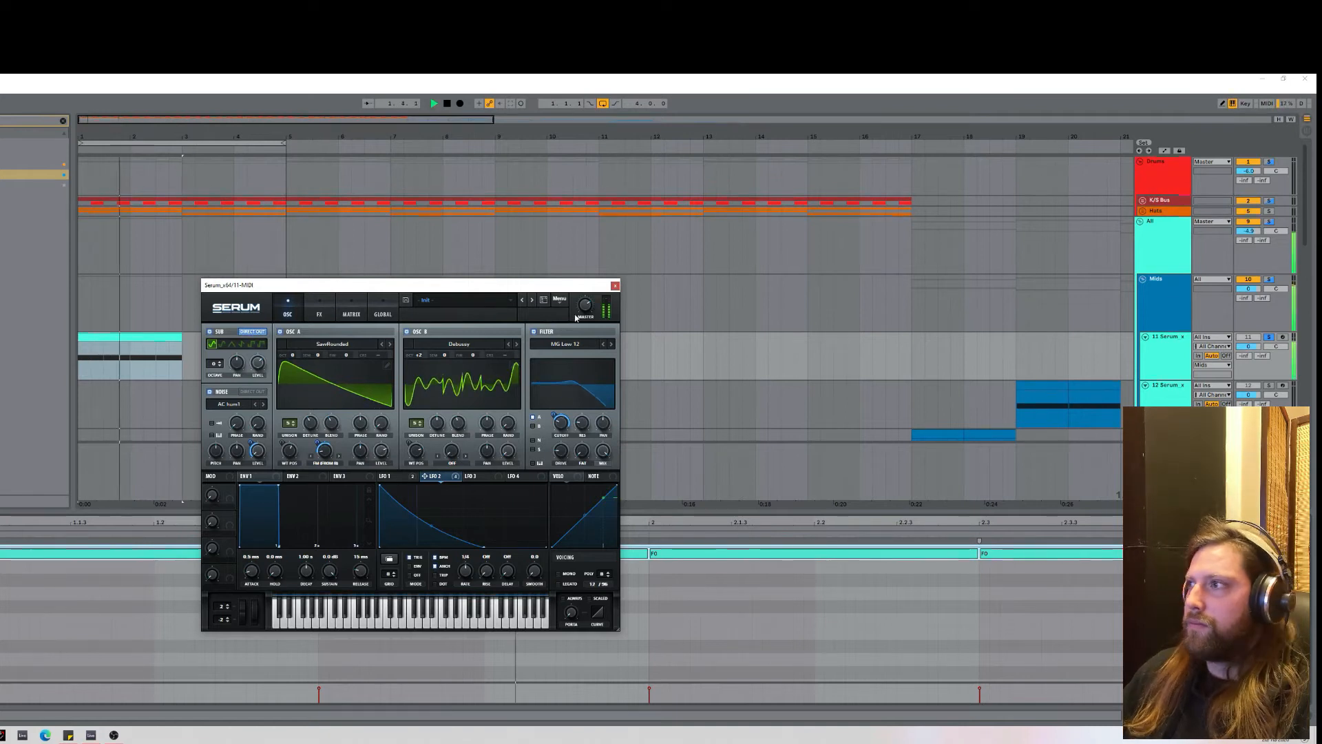
key(space)
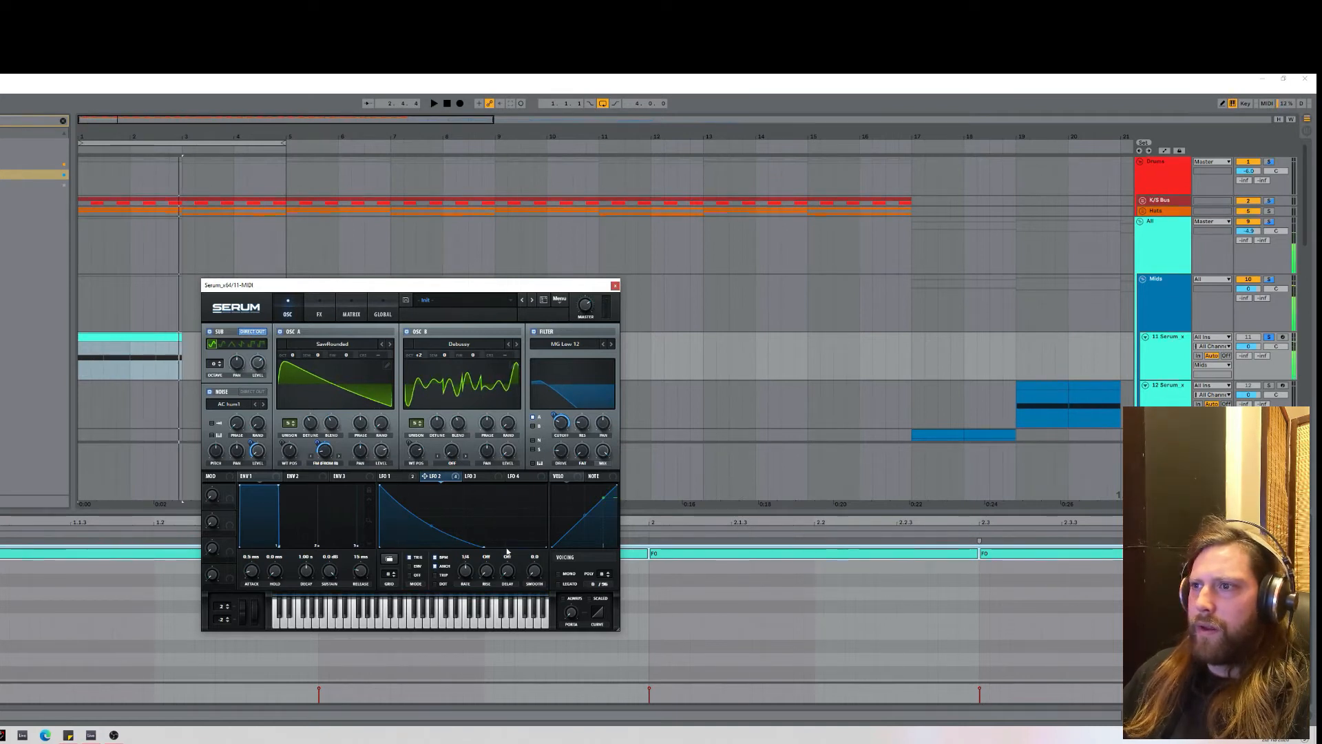
Set the LFO 2 rate to 1/8, unsolo the Serum track, and audition it with the drums.
drag(472, 575, 473, 568)
click(107, 365)
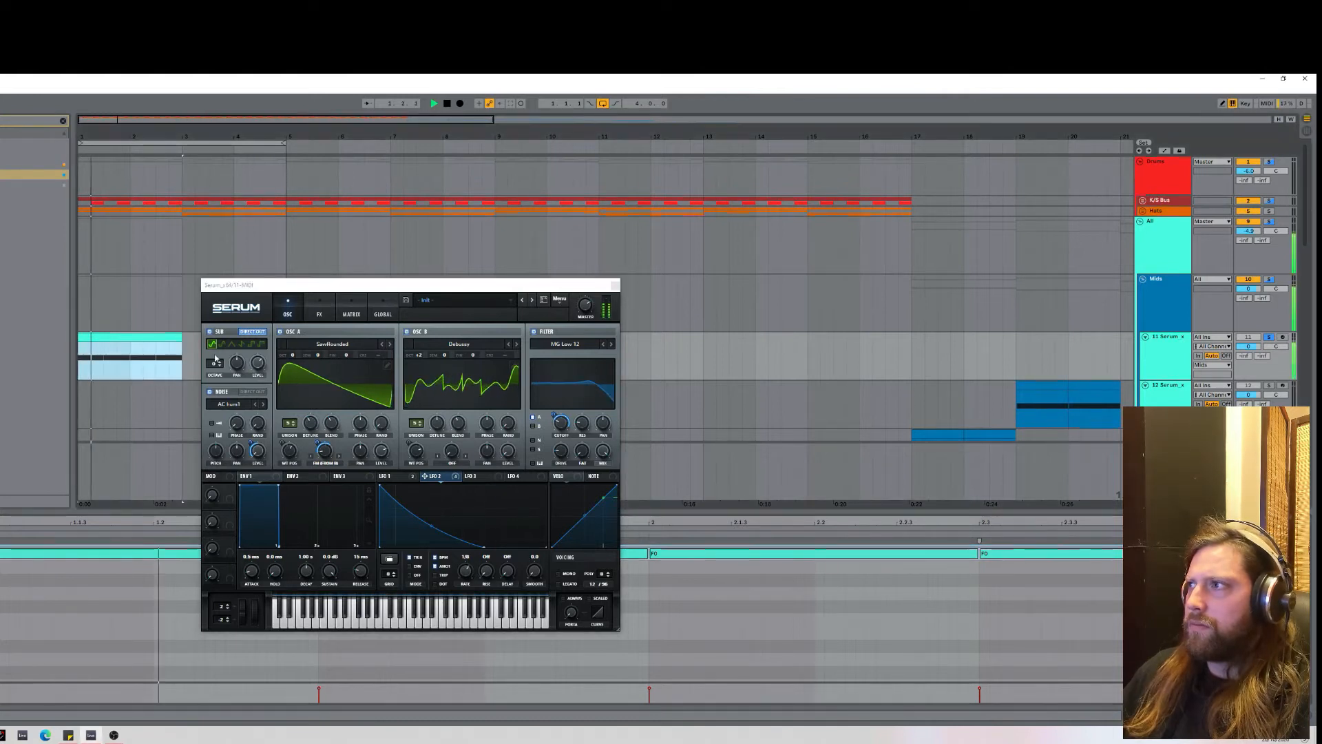
click(1271, 339)
key(space)
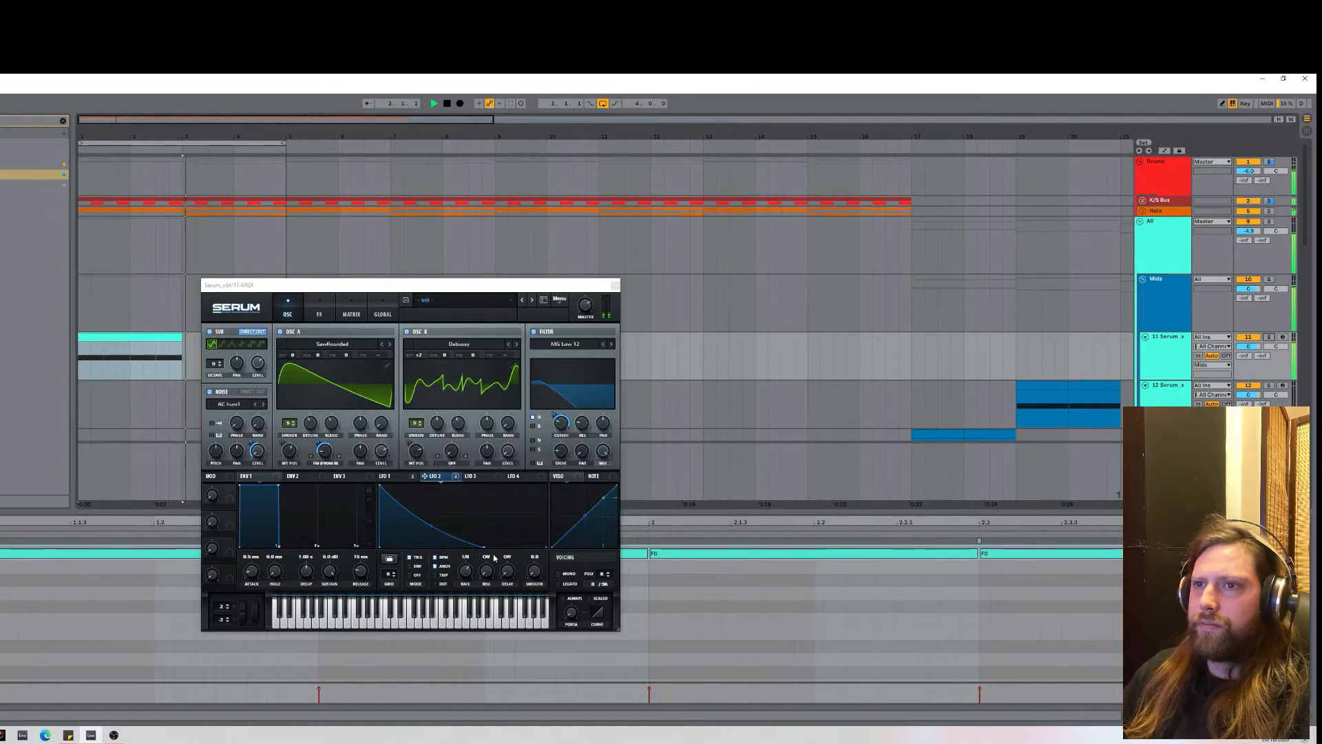
key(space)
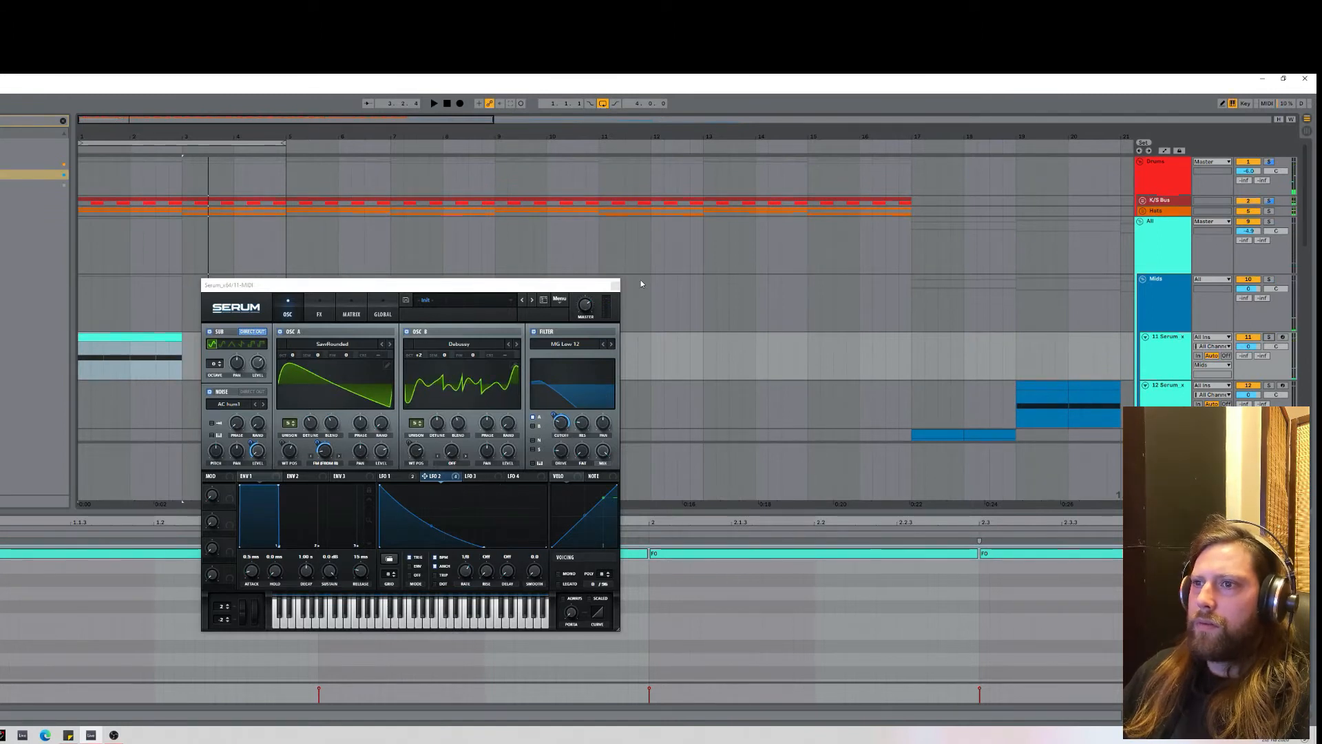
Rework the two-bar MIDI clip into one full-bar note per bar by lengthening the note and duplicating the bar, and audition it.
click(615, 285)
click(316, 560)
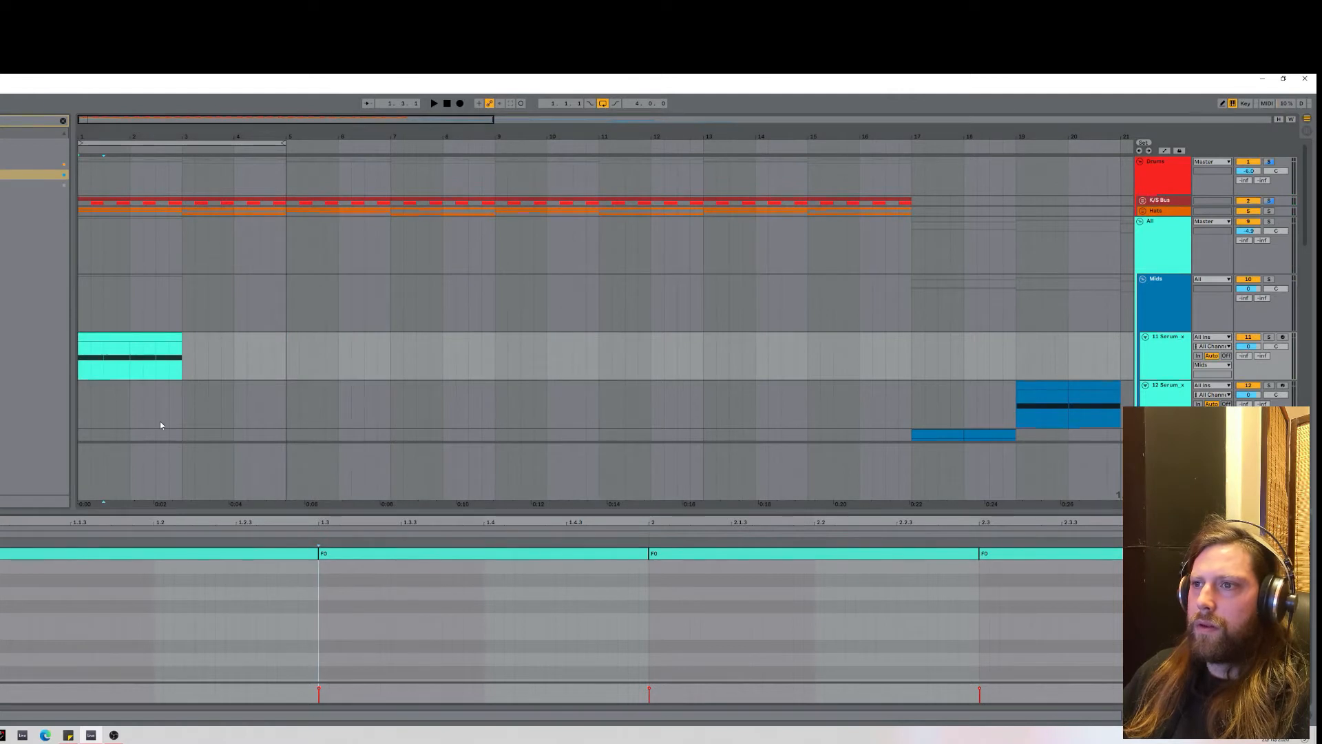
click(328, 564)
drag(316, 554, 648, 554)
key(ctrl+d)
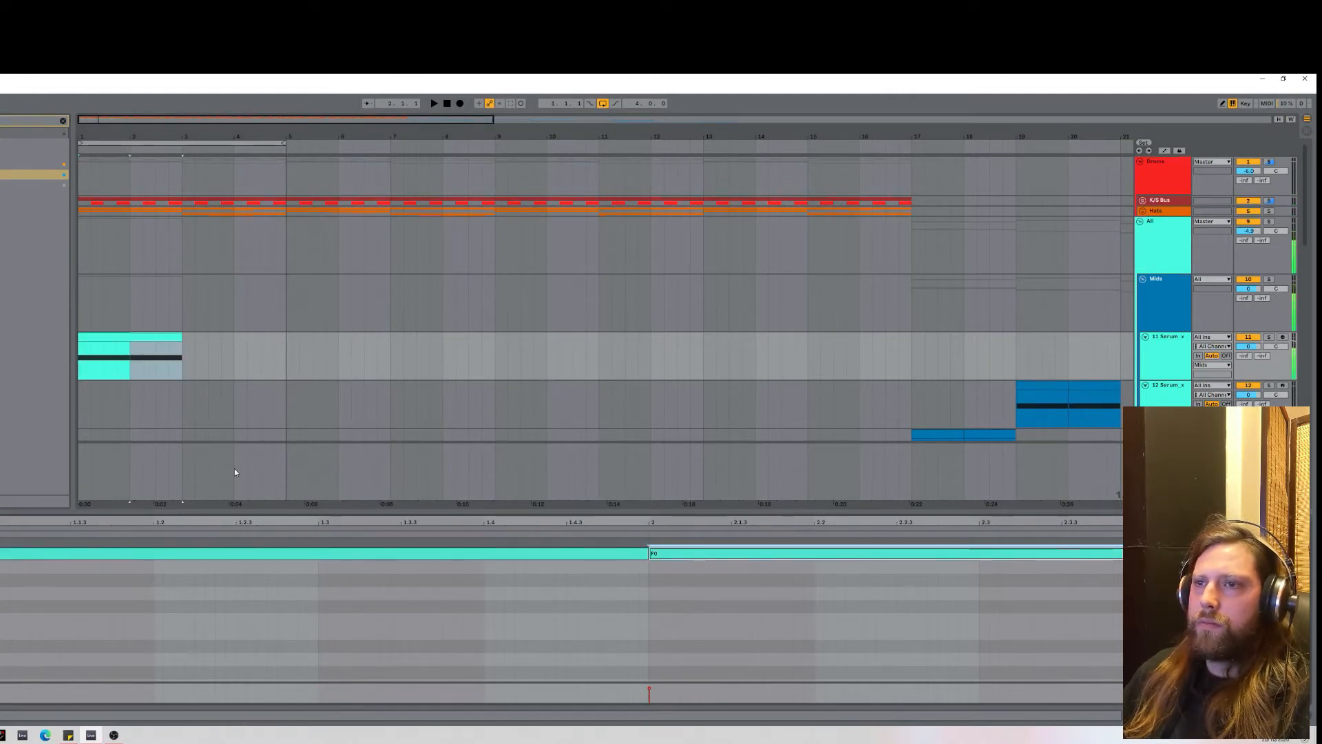
click(161, 338)
key(space)
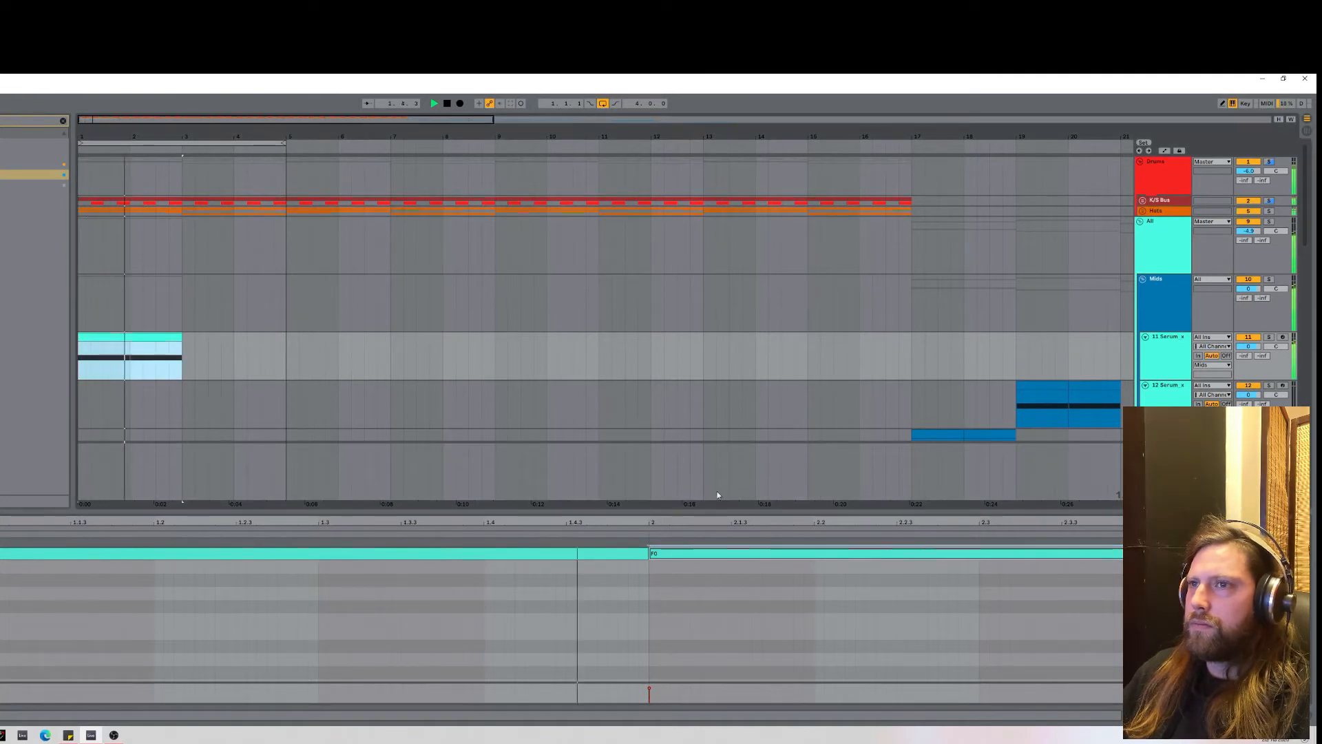
Try adding the EQ effect in track 11's Serum, remove it again, and close the plug-in window.
click(1158, 364)
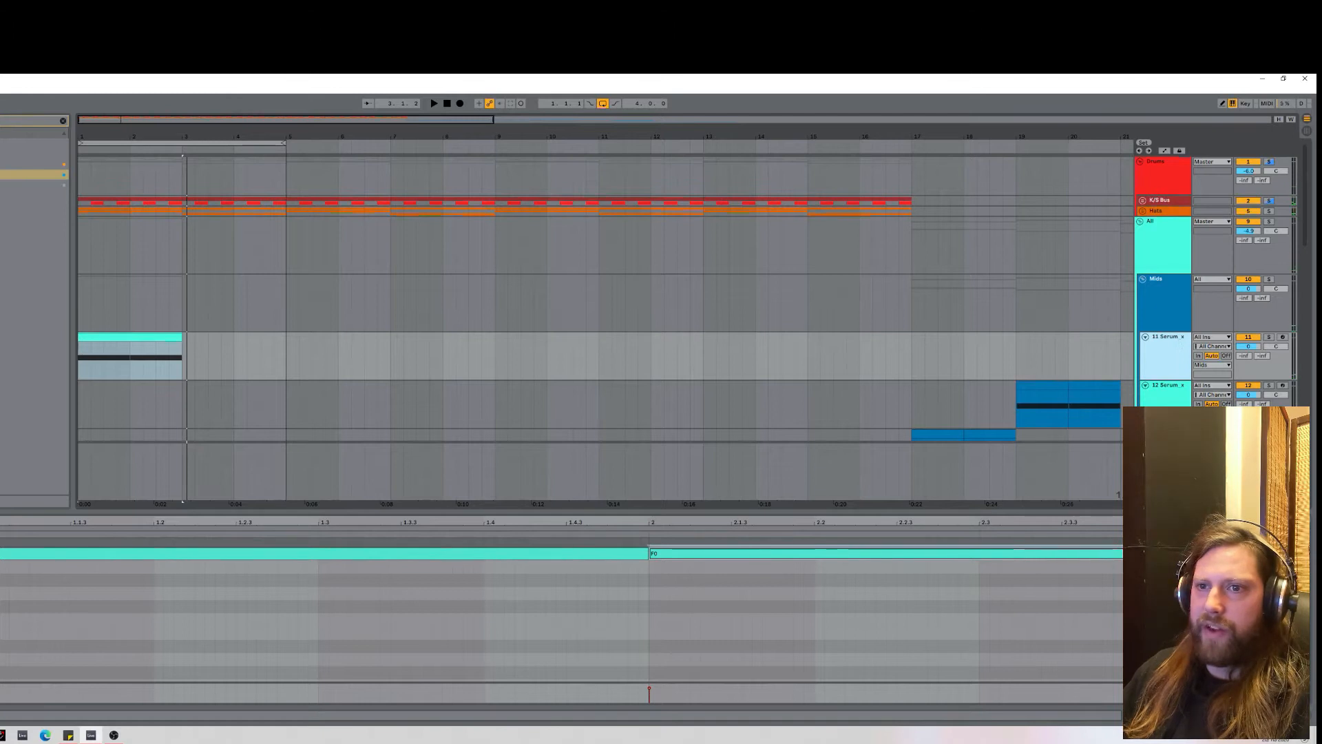
key(shift+Tab)
key(ctrl+alt+p)
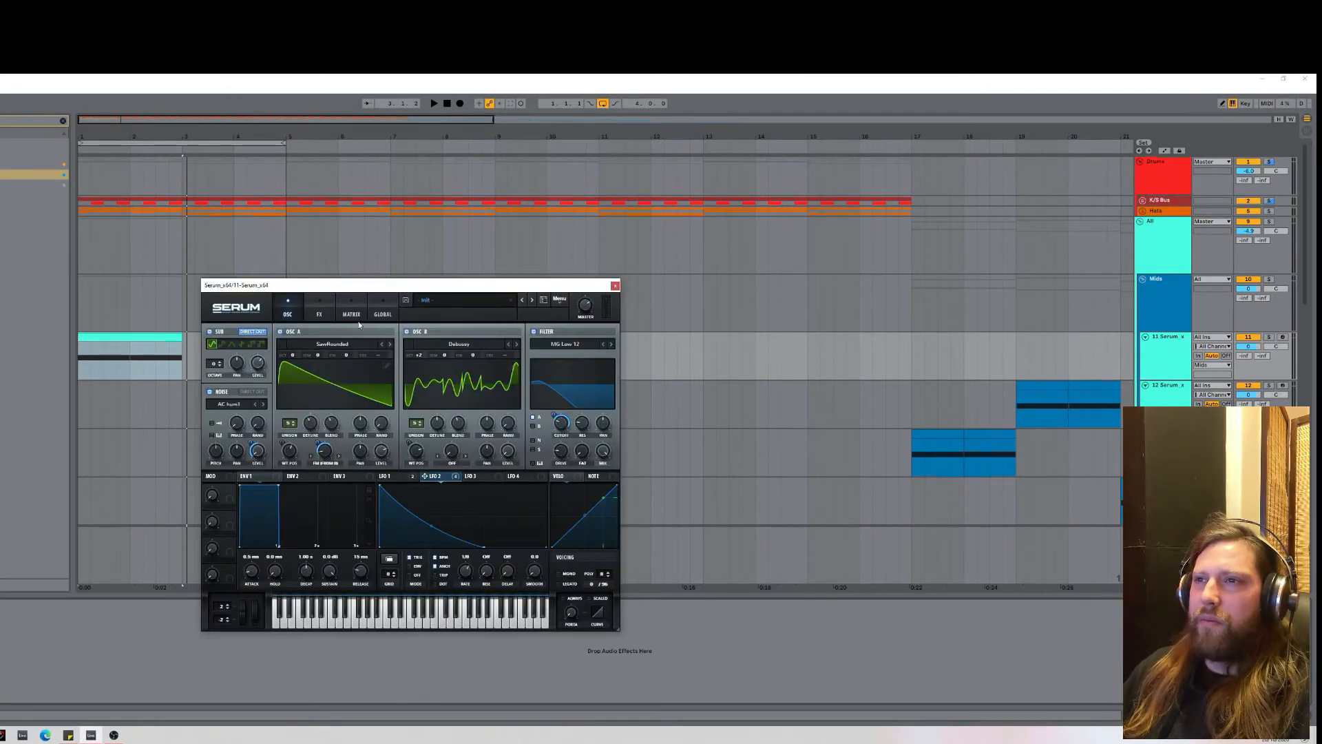
click(320, 315)
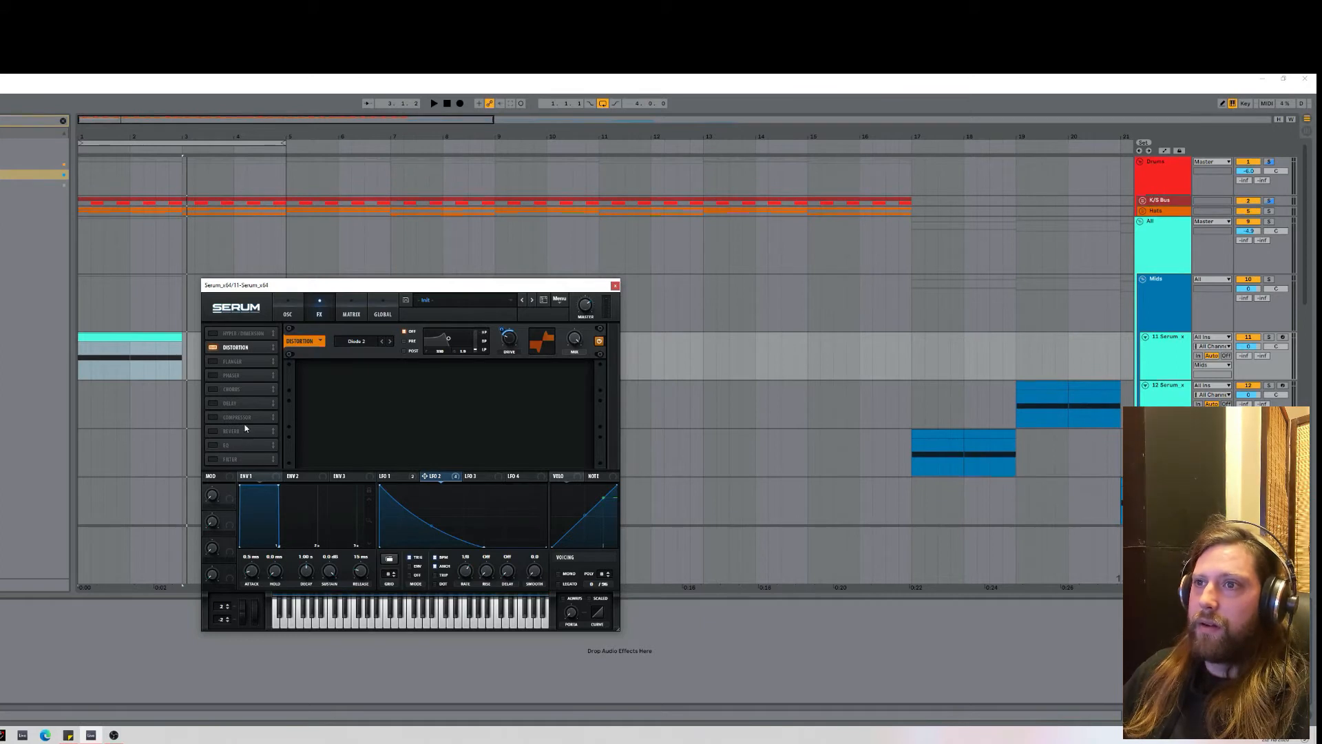
click(213, 445)
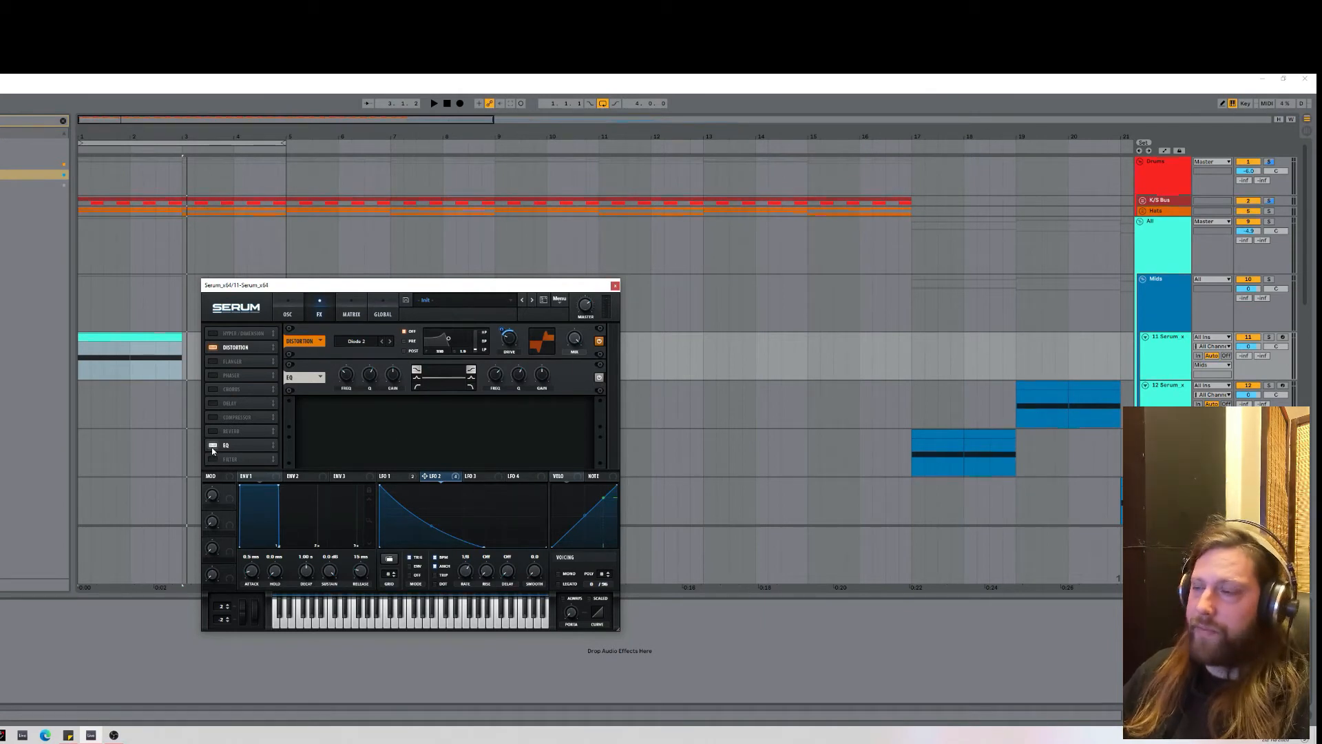
click(213, 446)
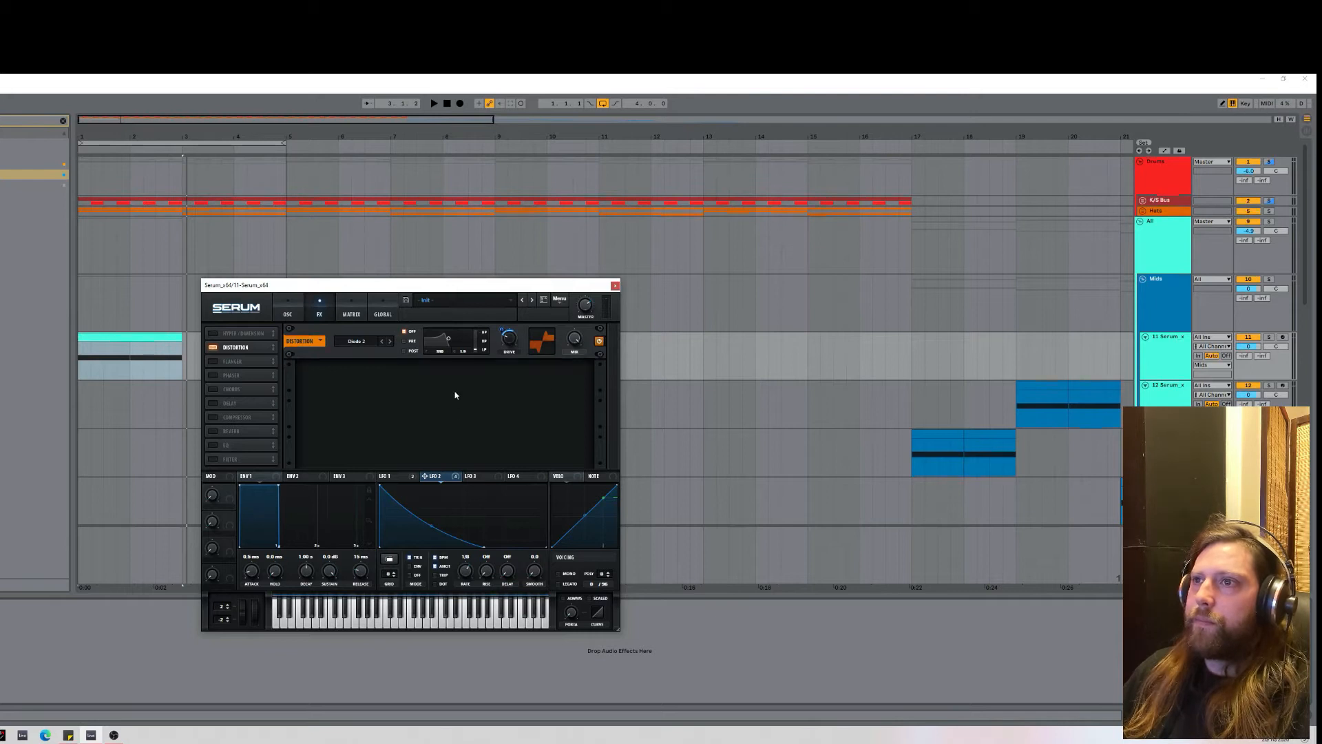
click(288, 309)
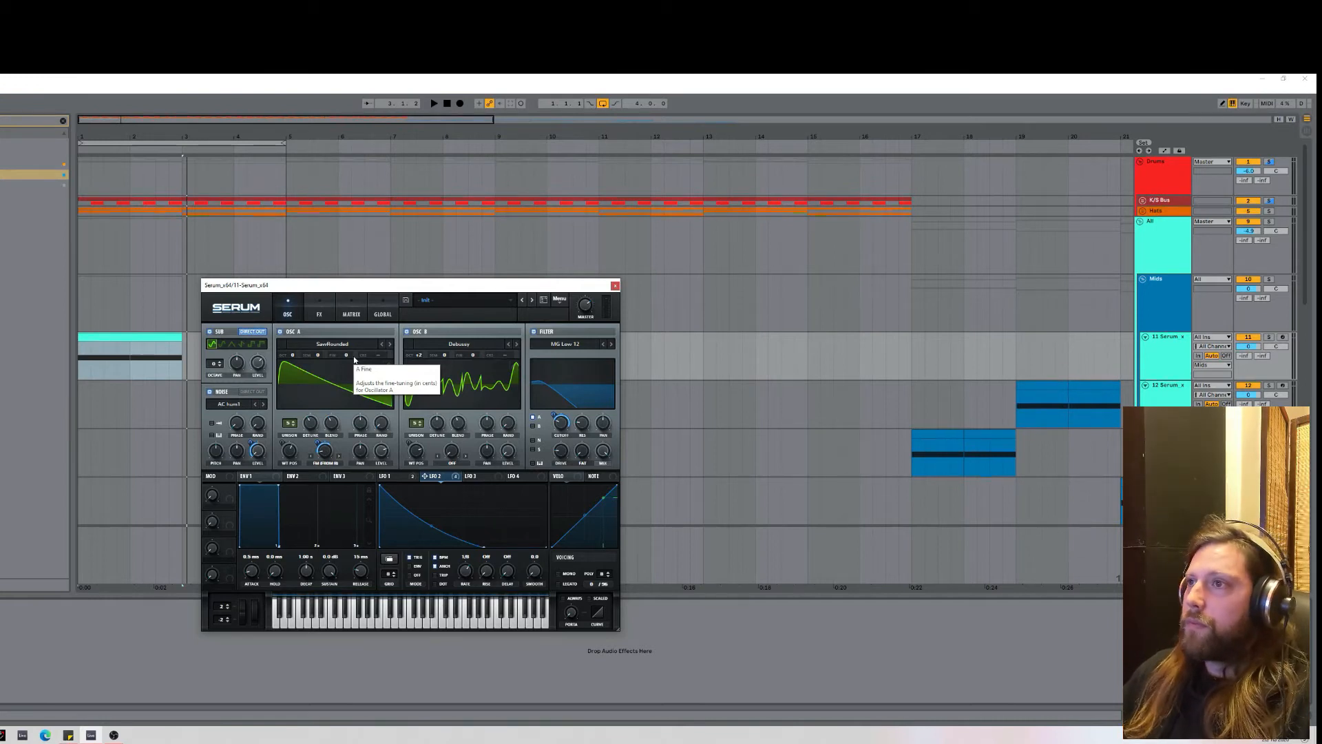
click(615, 285)
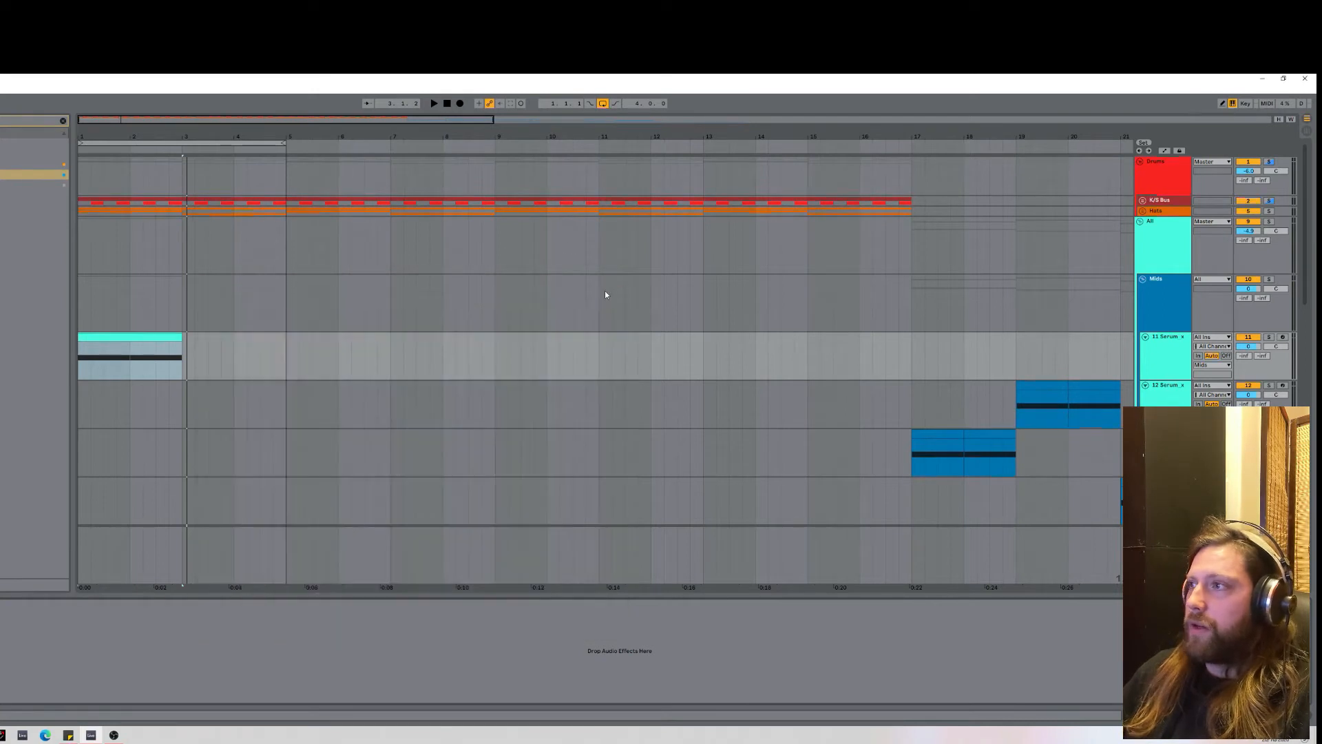
Duplicate the Serum track, move the duplicate's clip to start at bar 3, and play it back.
click(1168, 368)
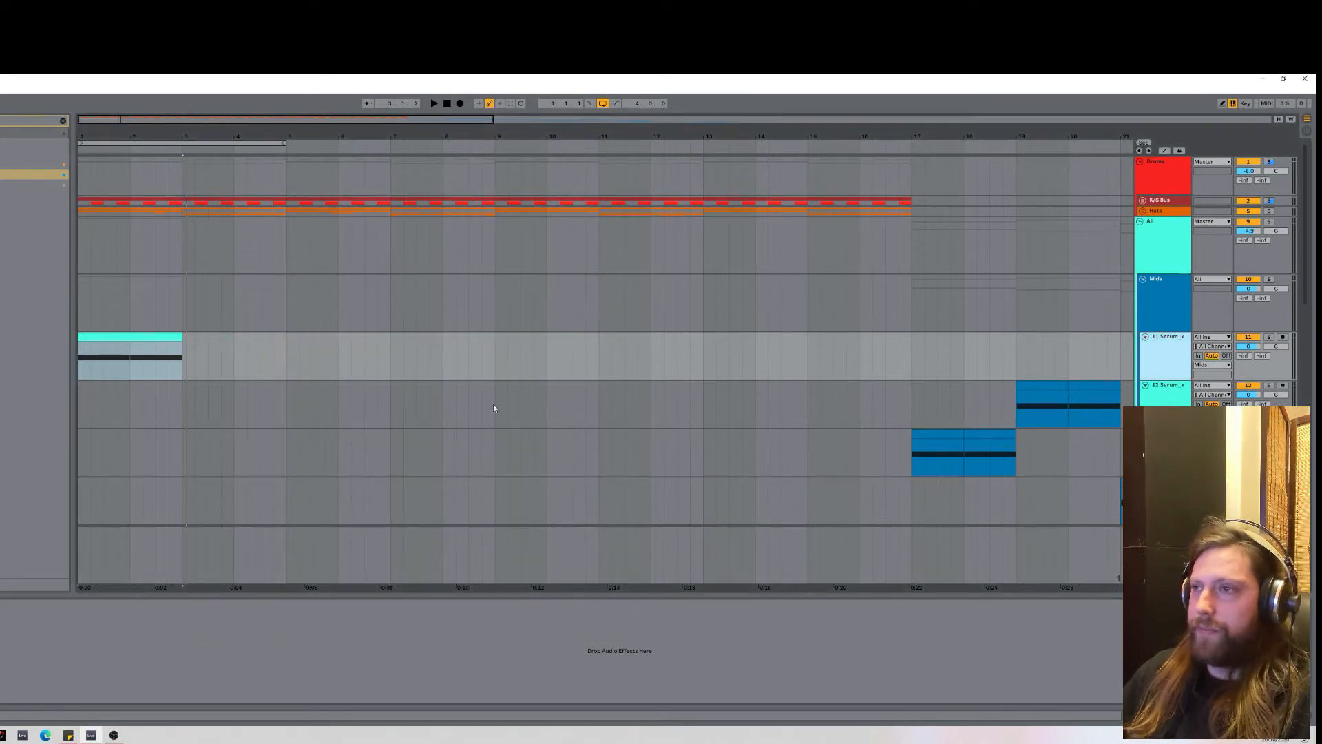
key(ctrl+d)
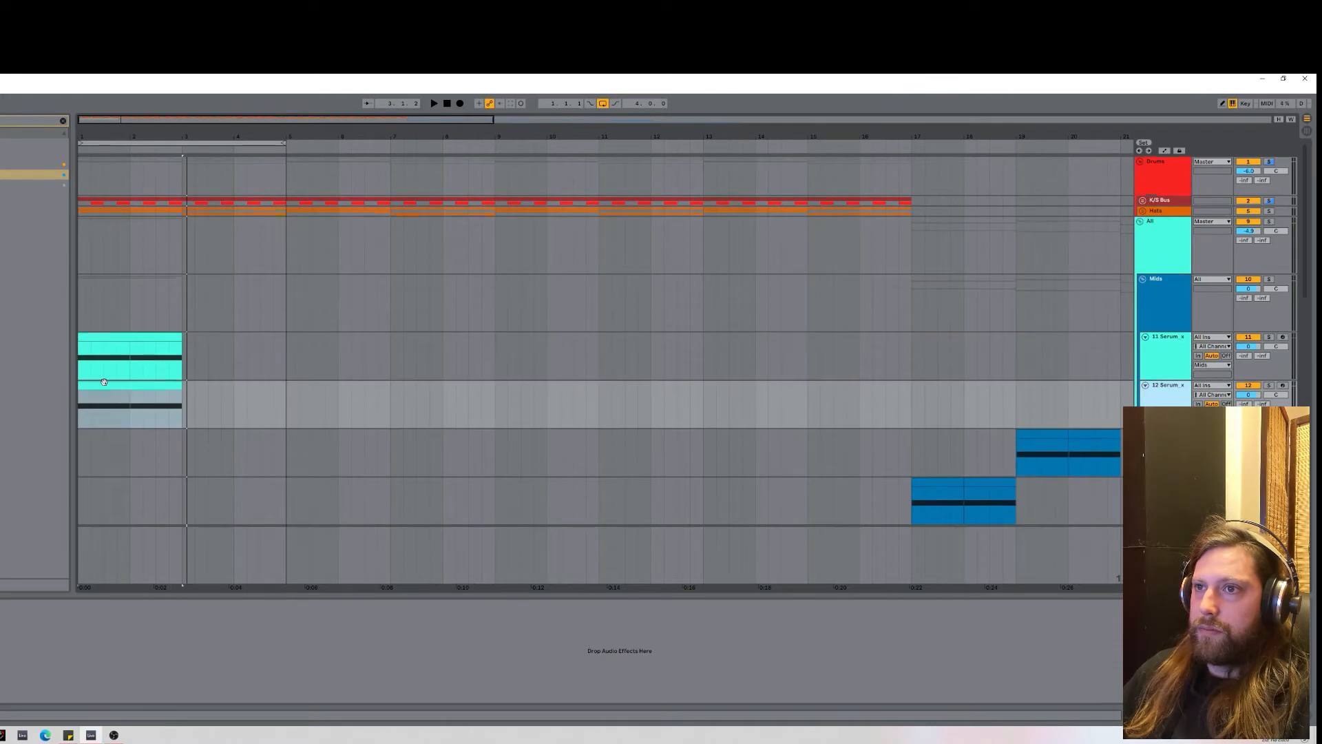
drag(104, 382, 209, 384)
key(space)
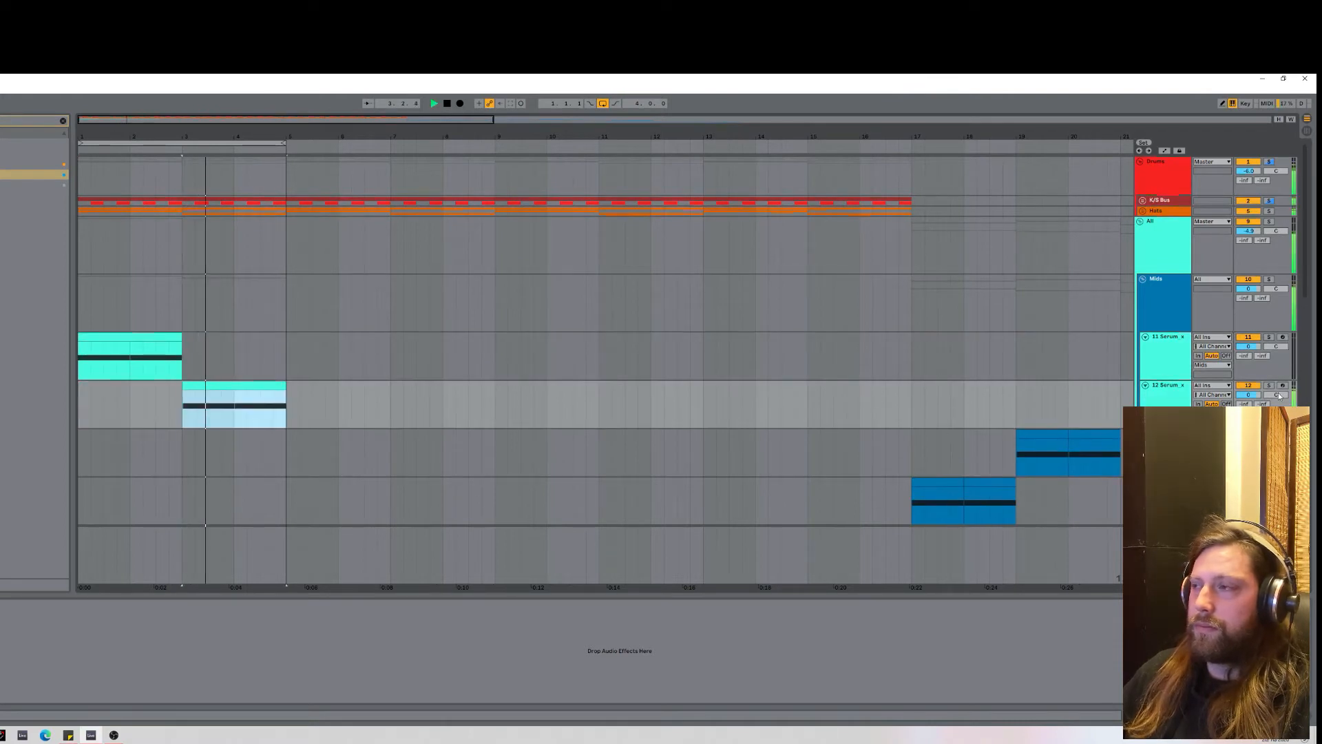
Select both Serum tracks and lower their volumes together while auditioning them against the drums.
click(1168, 394)
key(space)
click(1245, 348)
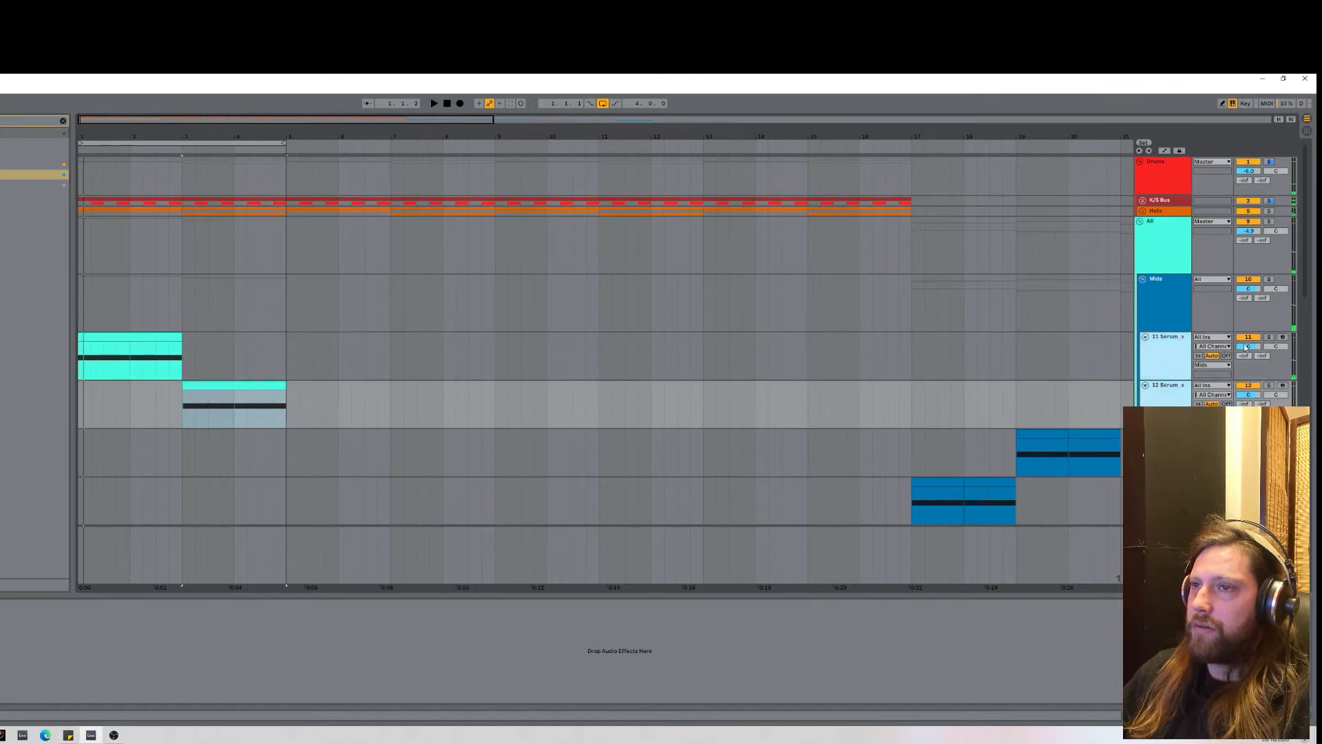
drag(1251, 349, 1250, 361)
key(space)
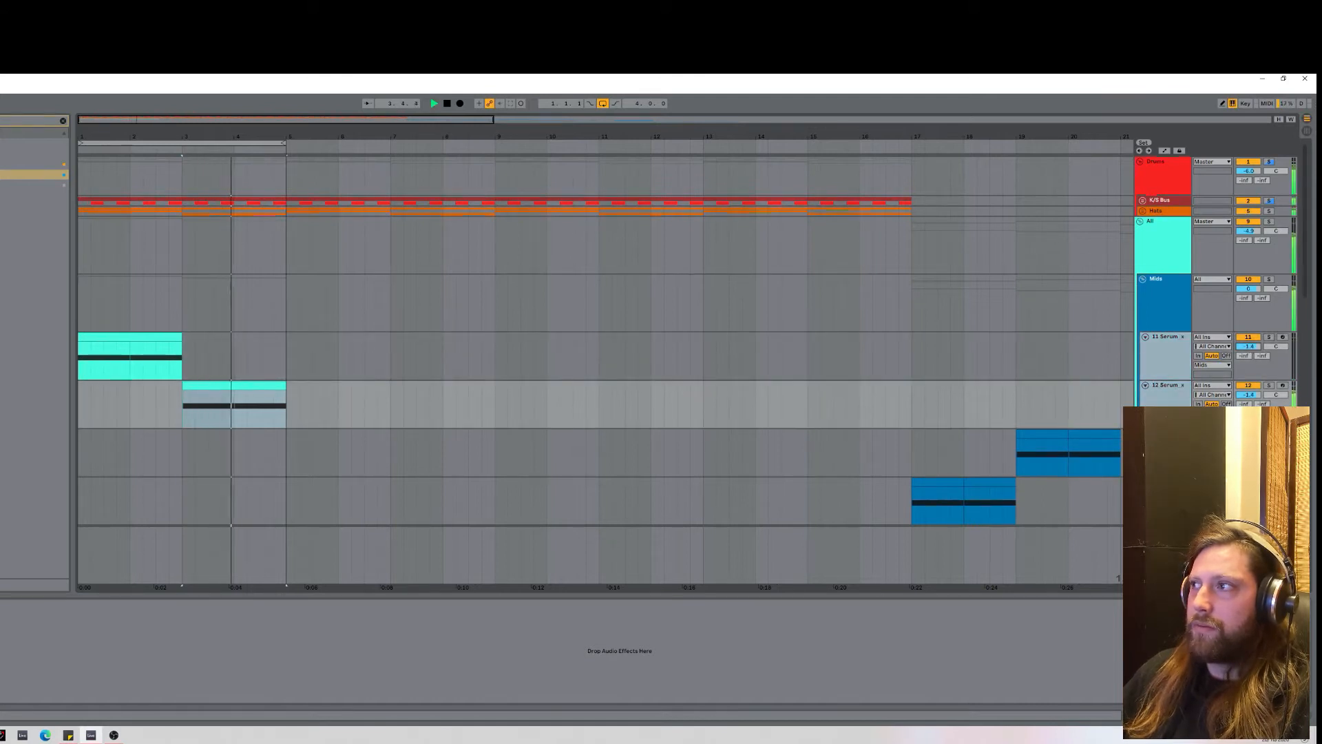
key(space)
drag(1248, 346, 1248, 348)
key(space)
key(space)
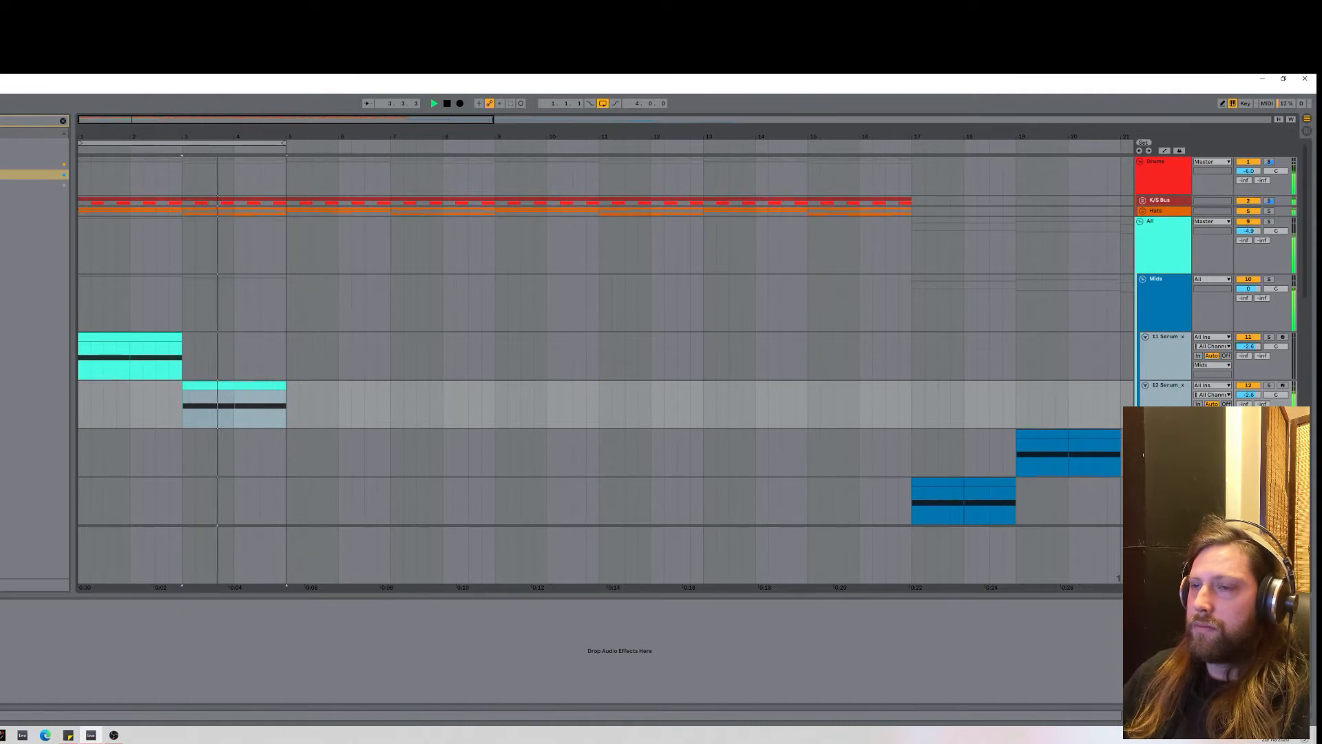
drag(1248, 395, 1248, 397)
key(space)
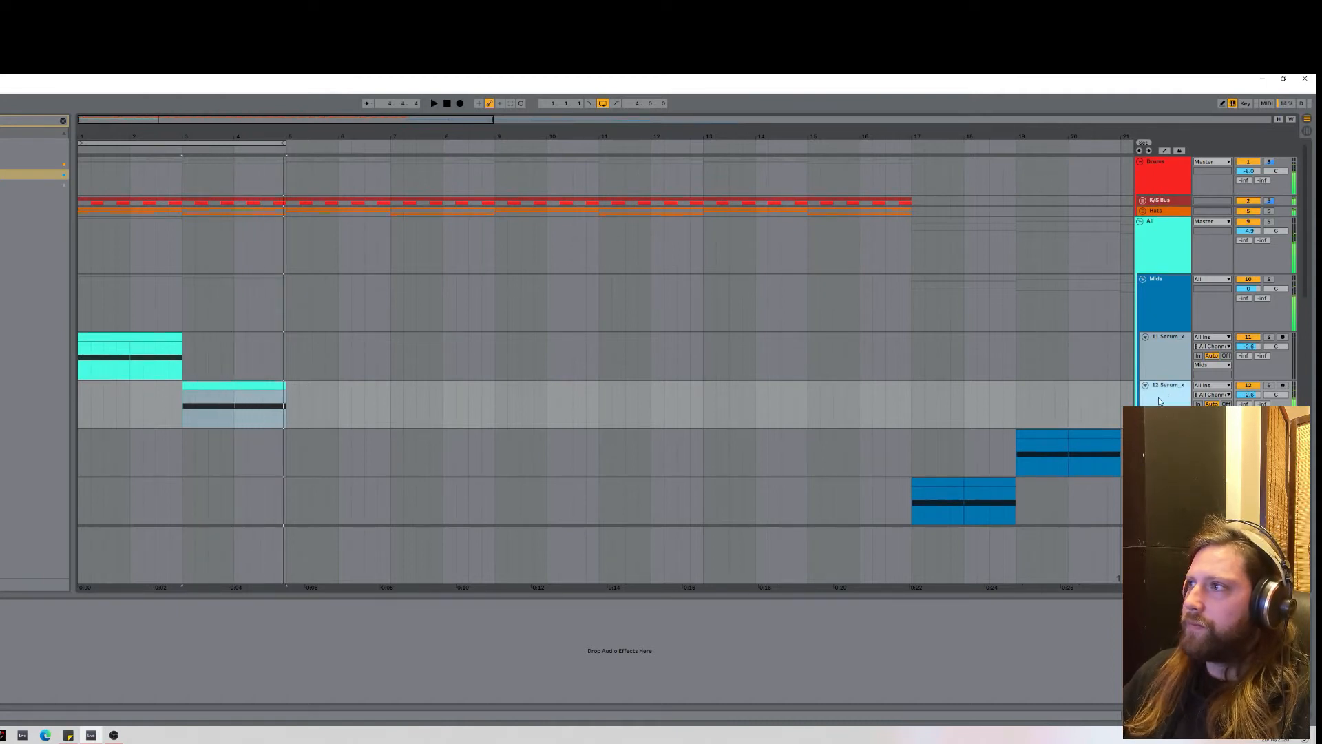
Solo the duplicated Serum track, audition it, and open its Serum window.
click(1269, 386)
click(1199, 404)
click(1180, 403)
key(space)
click(1212, 404)
key(space)
key(space)
key(ctrl+alt+p)
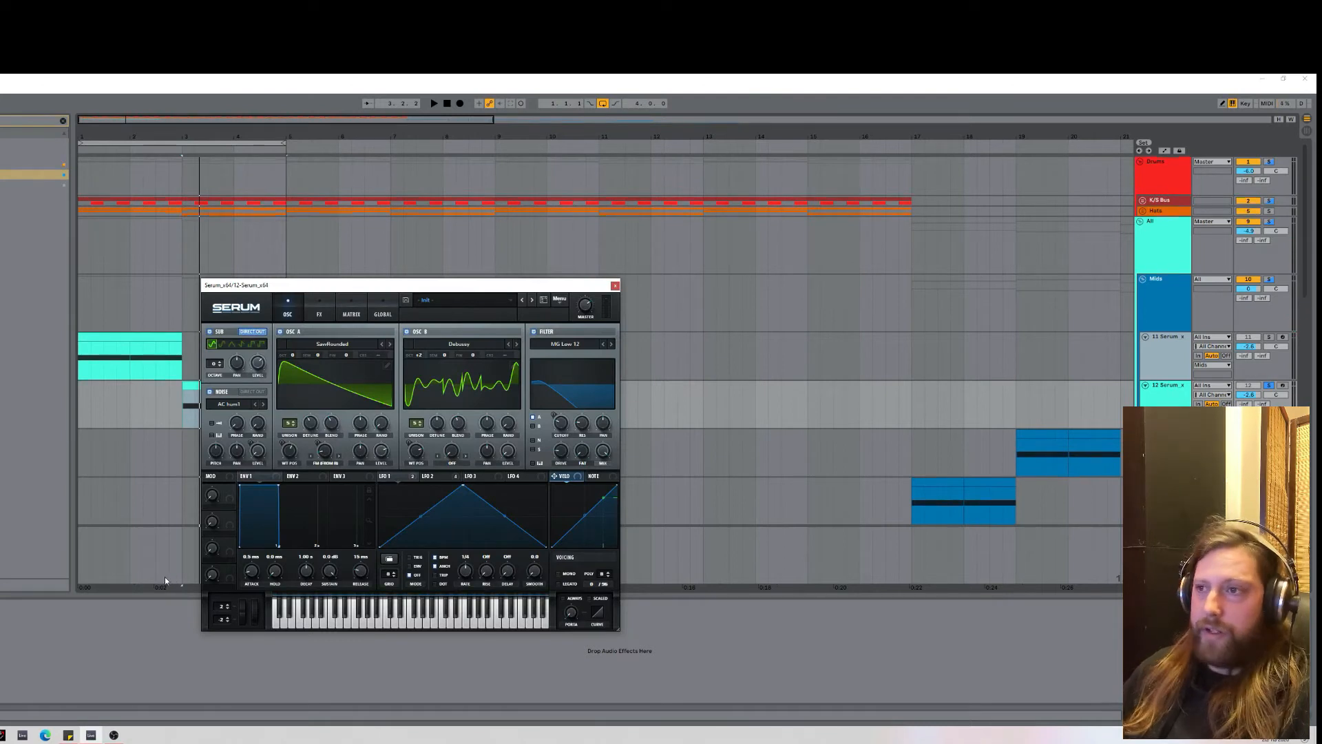
Reshape the duplicate's LFO 2 into a falling ramp followed by two triangular peaks, the last one narrower, and audition it.
click(434, 475)
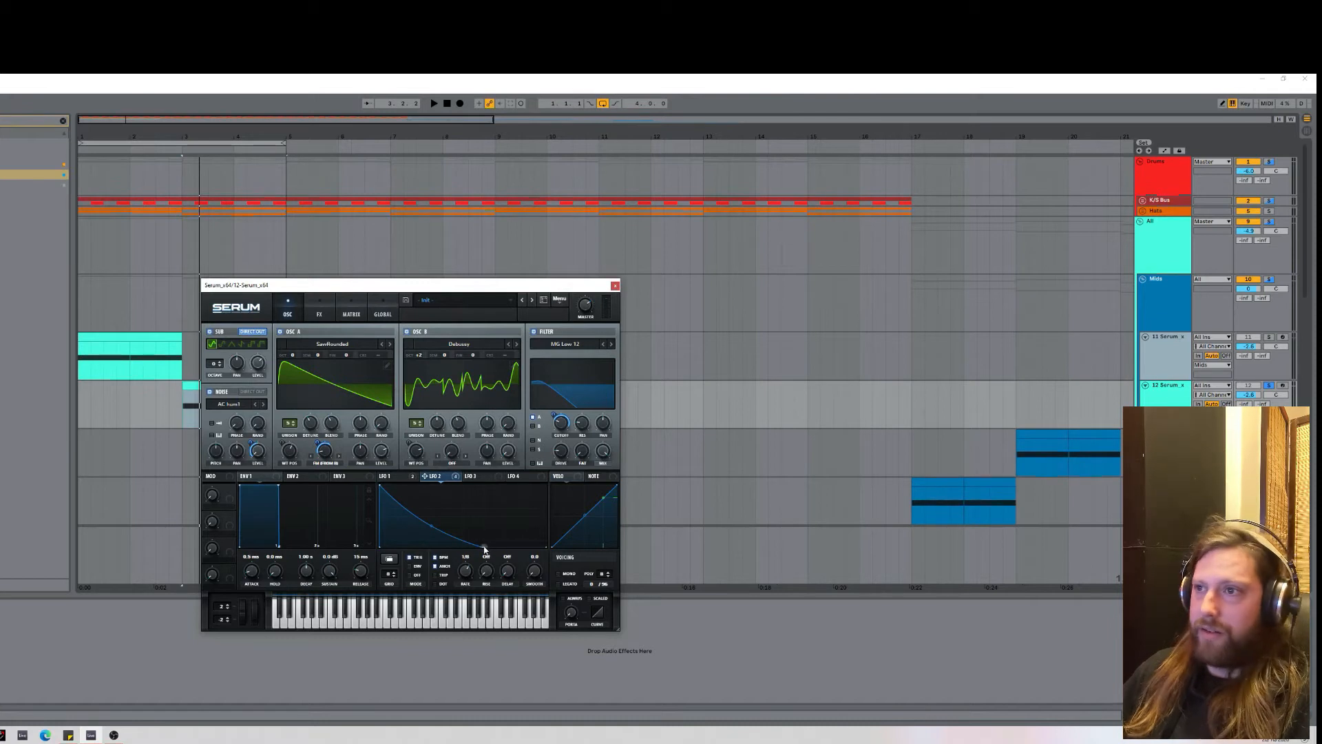
drag(485, 546, 478, 476)
drag(526, 531, 500, 570)
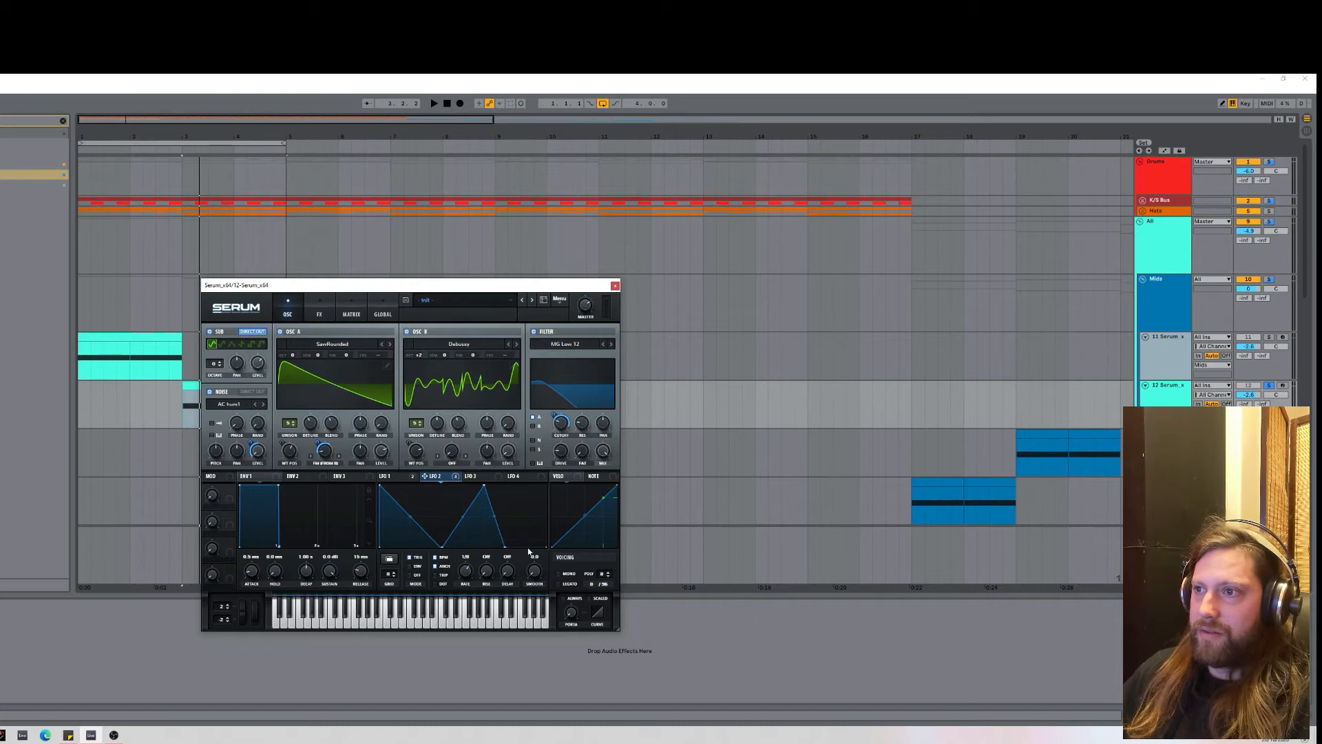
drag(529, 552, 530, 549)
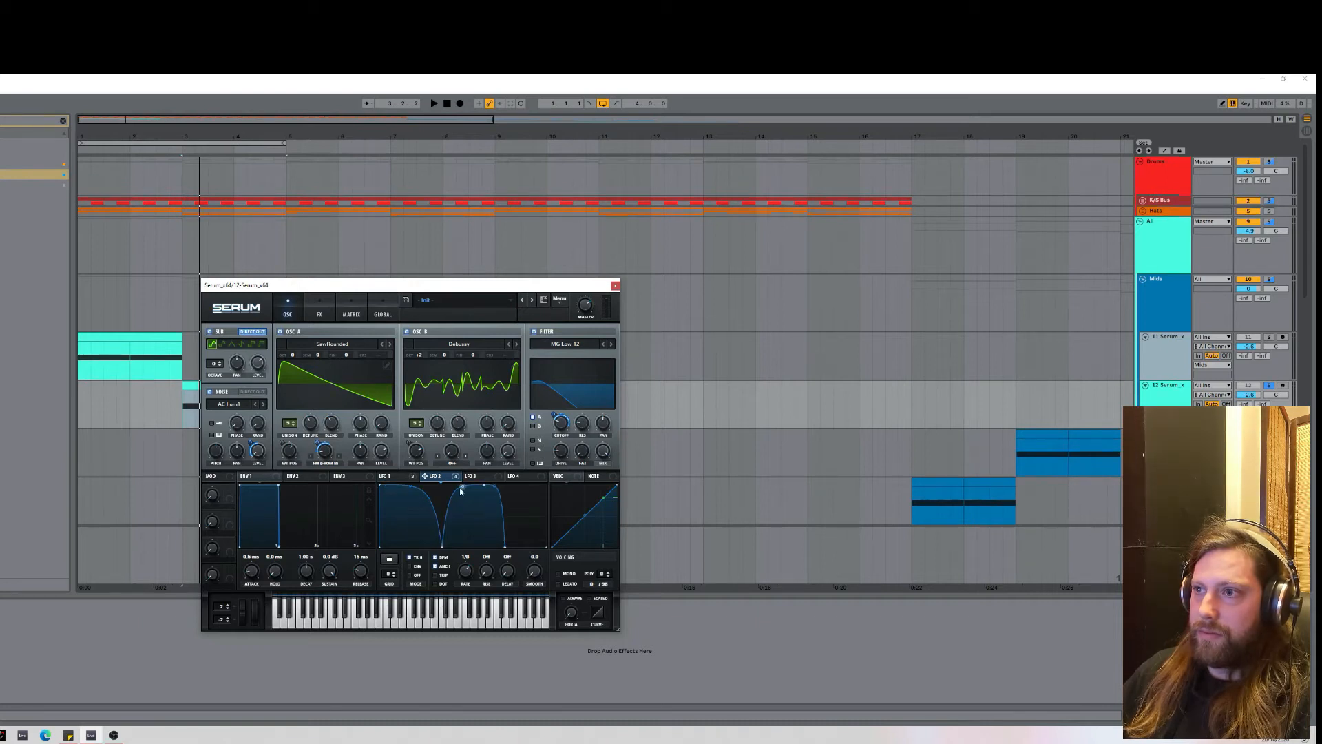
drag(461, 490, 468, 505)
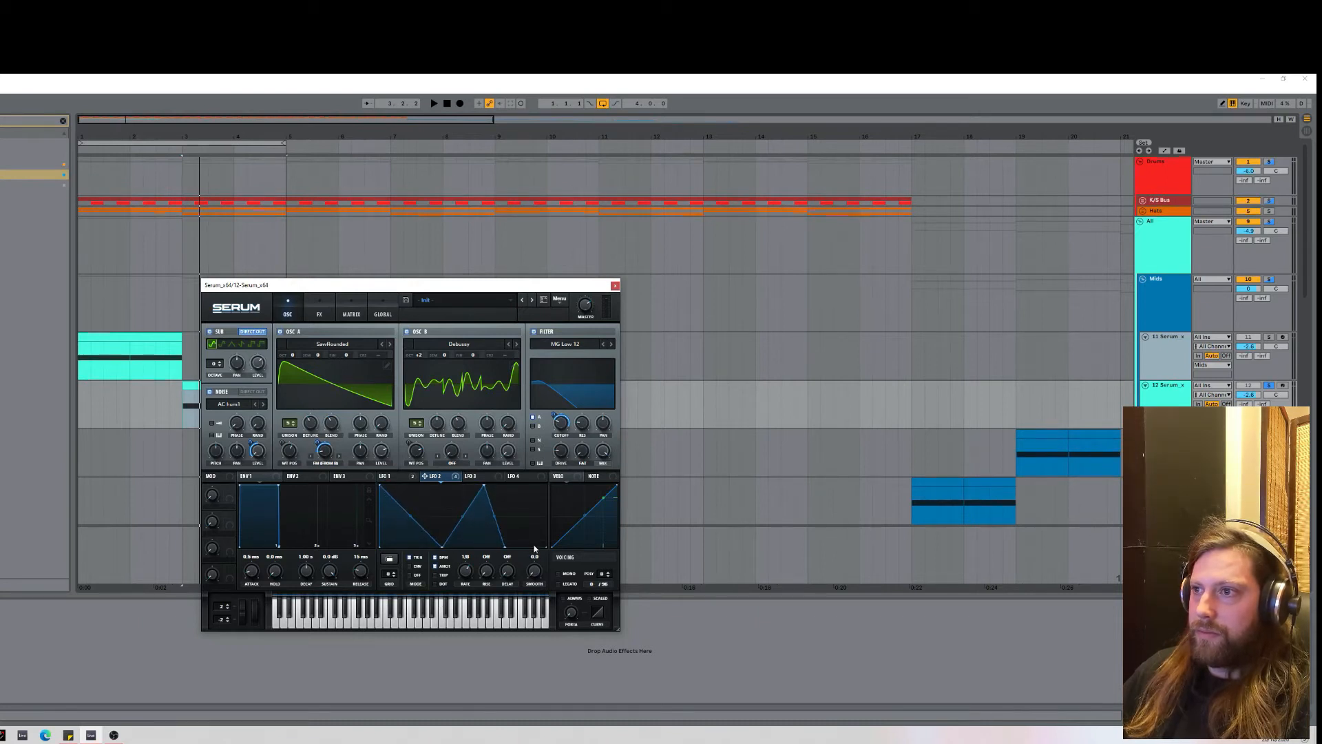
drag(528, 547, 528, 476)
key(space)
key(space)
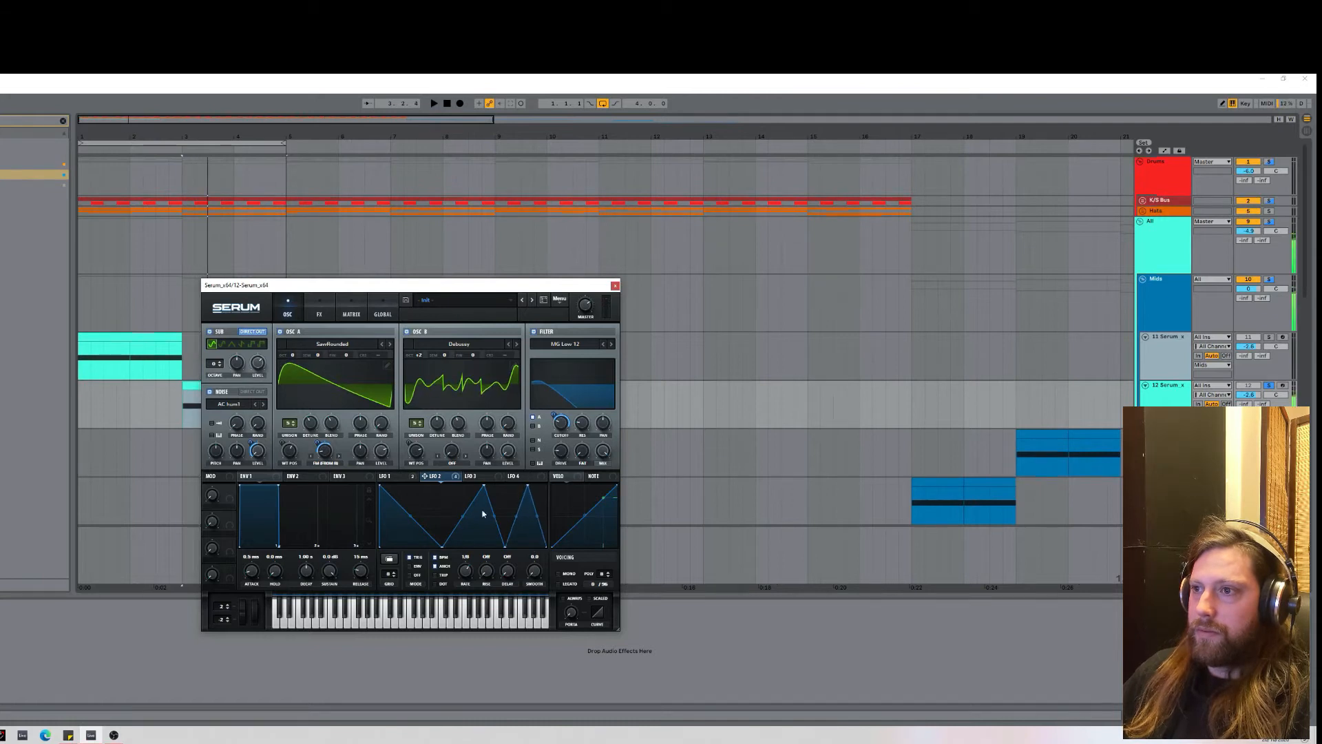
Set the LFO 2 rate to 1/2 and move its middle peak earlier while auditioning the unsoloed track with the drums.
drag(471, 577, 472, 597)
key(space)
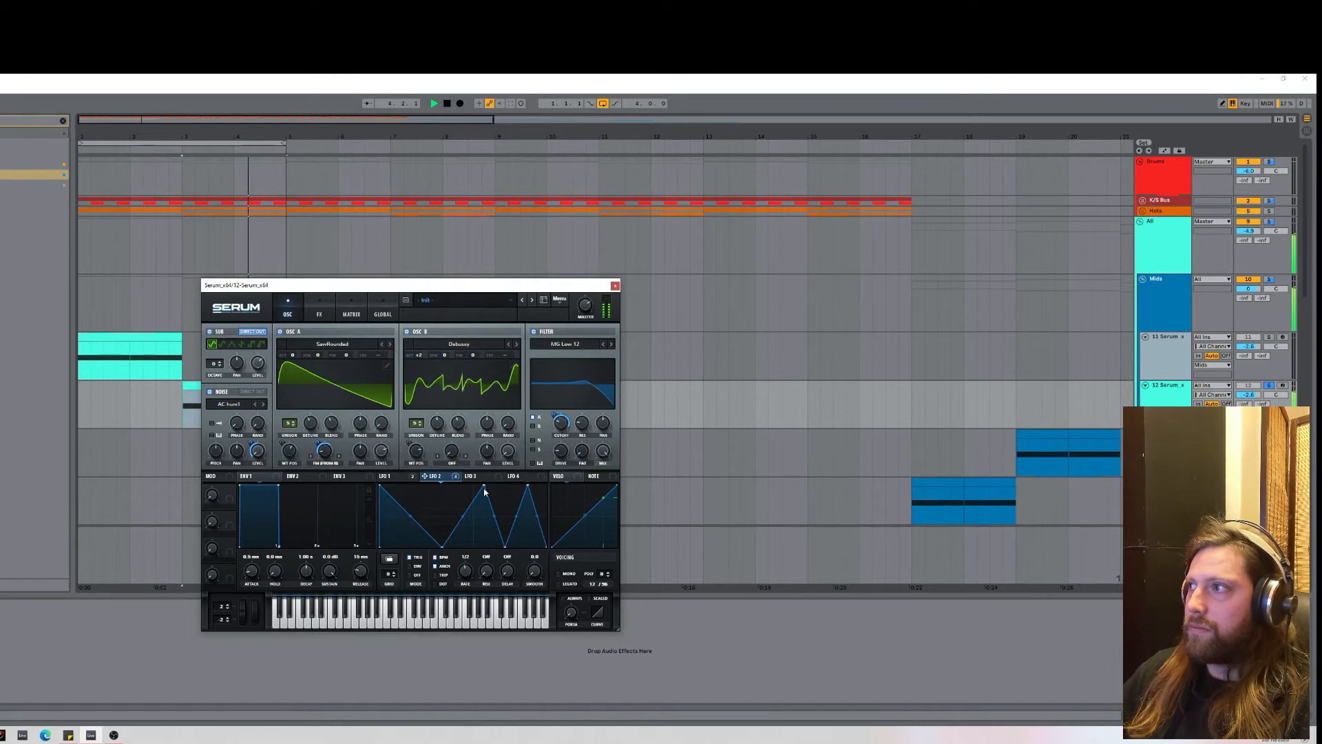
click(1269, 385)
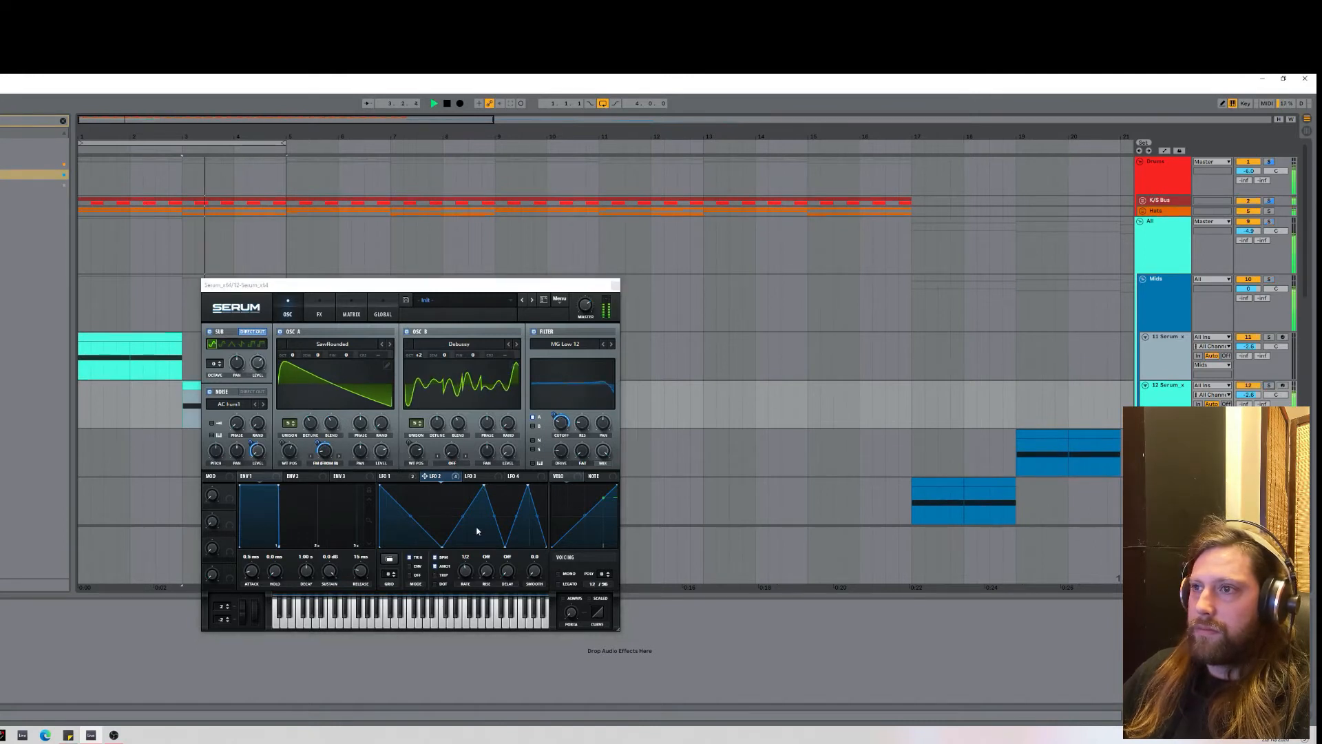
drag(484, 485, 463, 486)
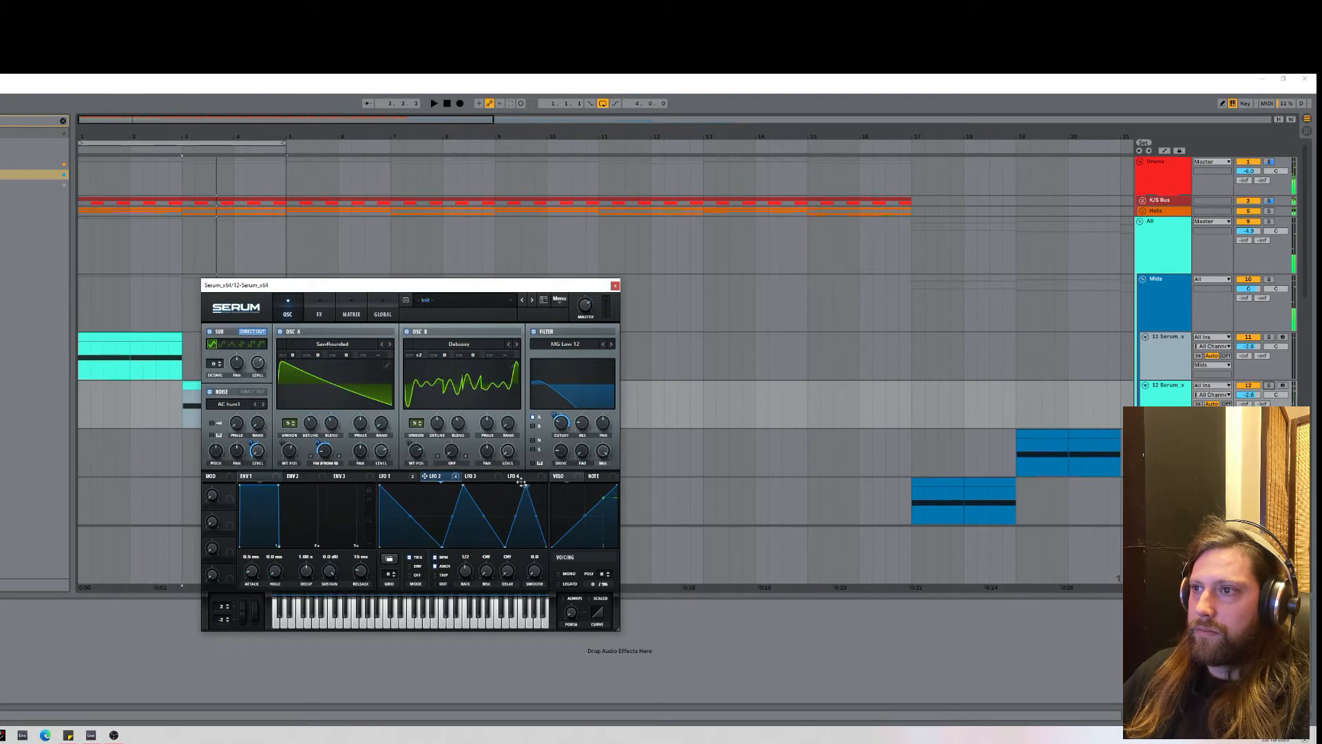
Move the low point between LFO 2's two triangular peaks earlier and audition the wider final peak with the drums.
key(space)
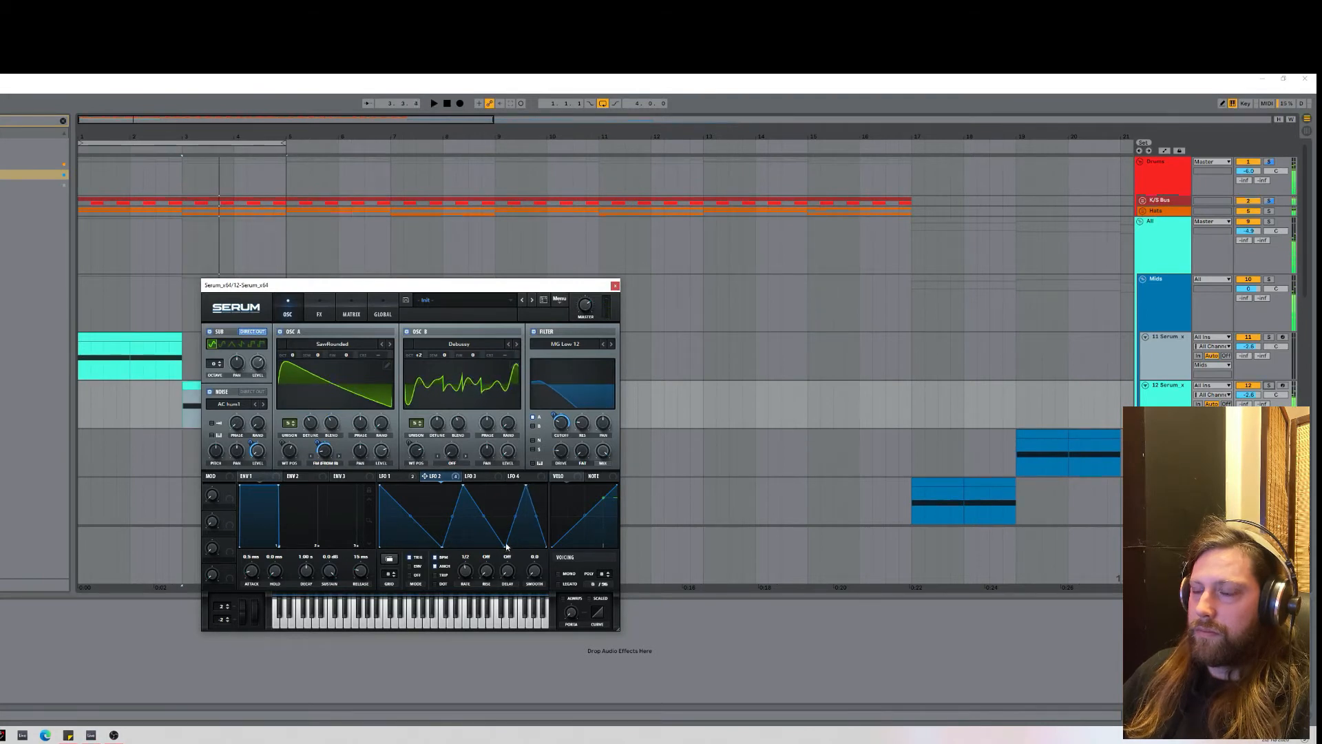
drag(500, 546, 489, 552)
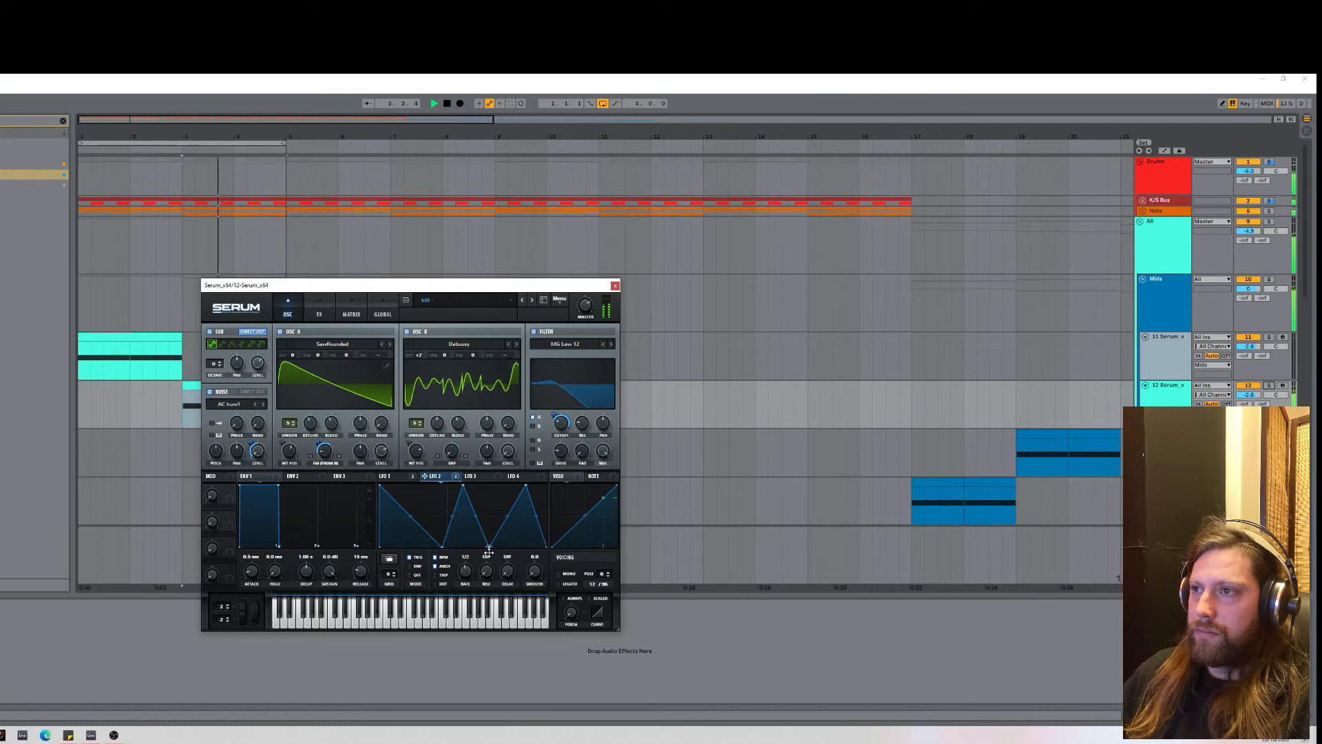
key(space)
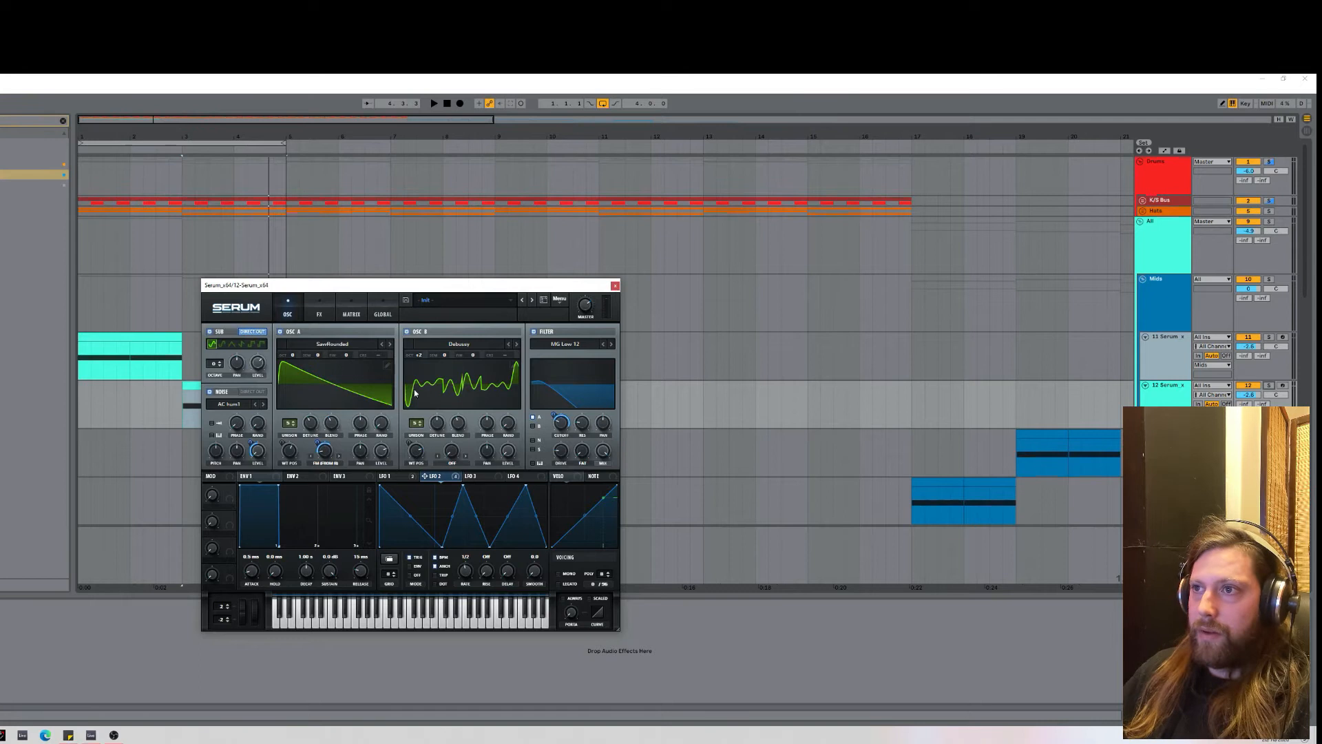
Adjust oscillator B's octave, then audition the patch with oscillator B switched off and back on for comparison.
drag(421, 355, 425, 393)
key(space)
key(space)
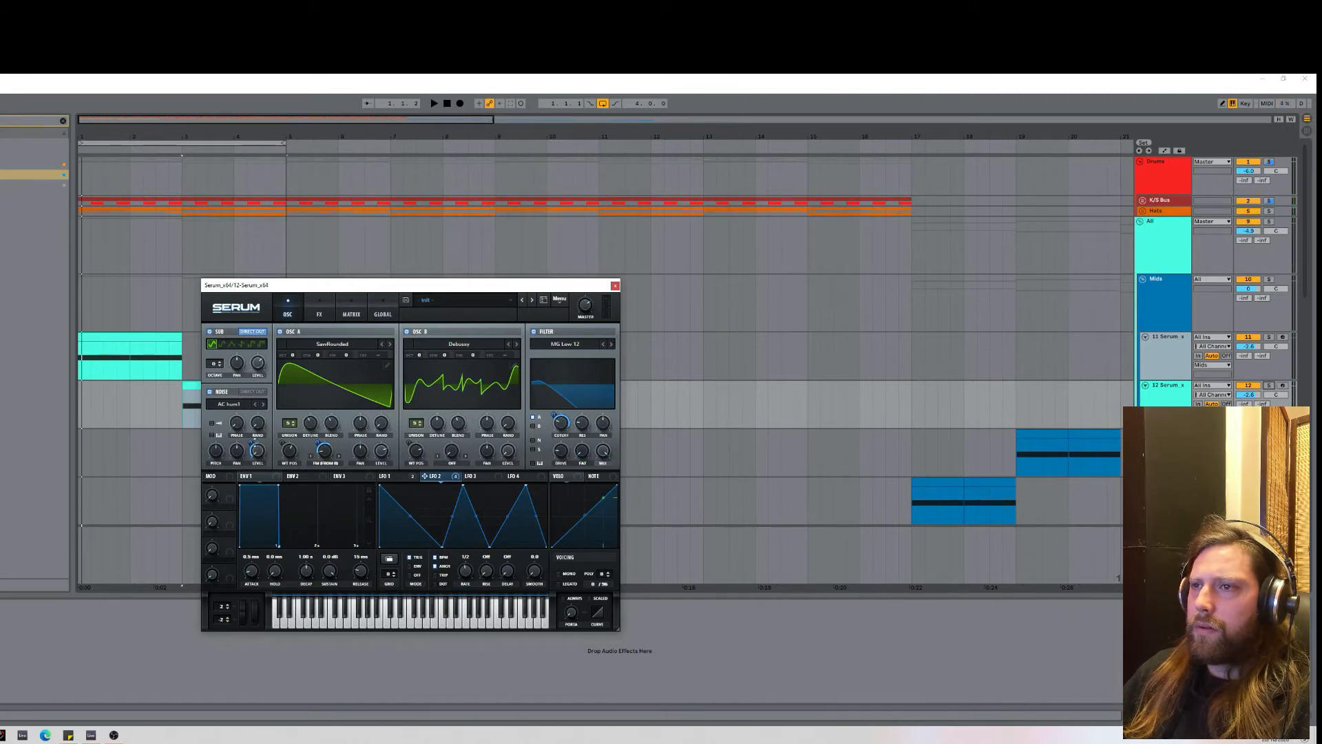
key(space)
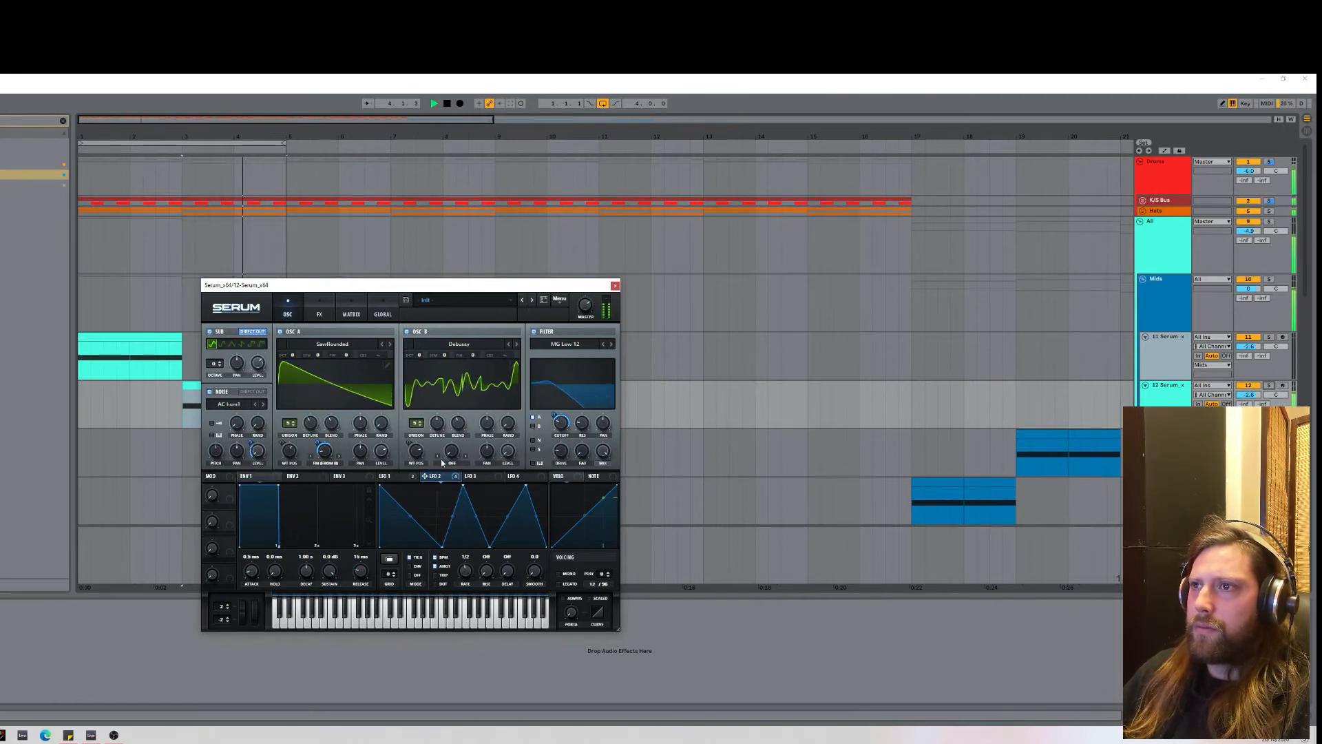
click(406, 331)
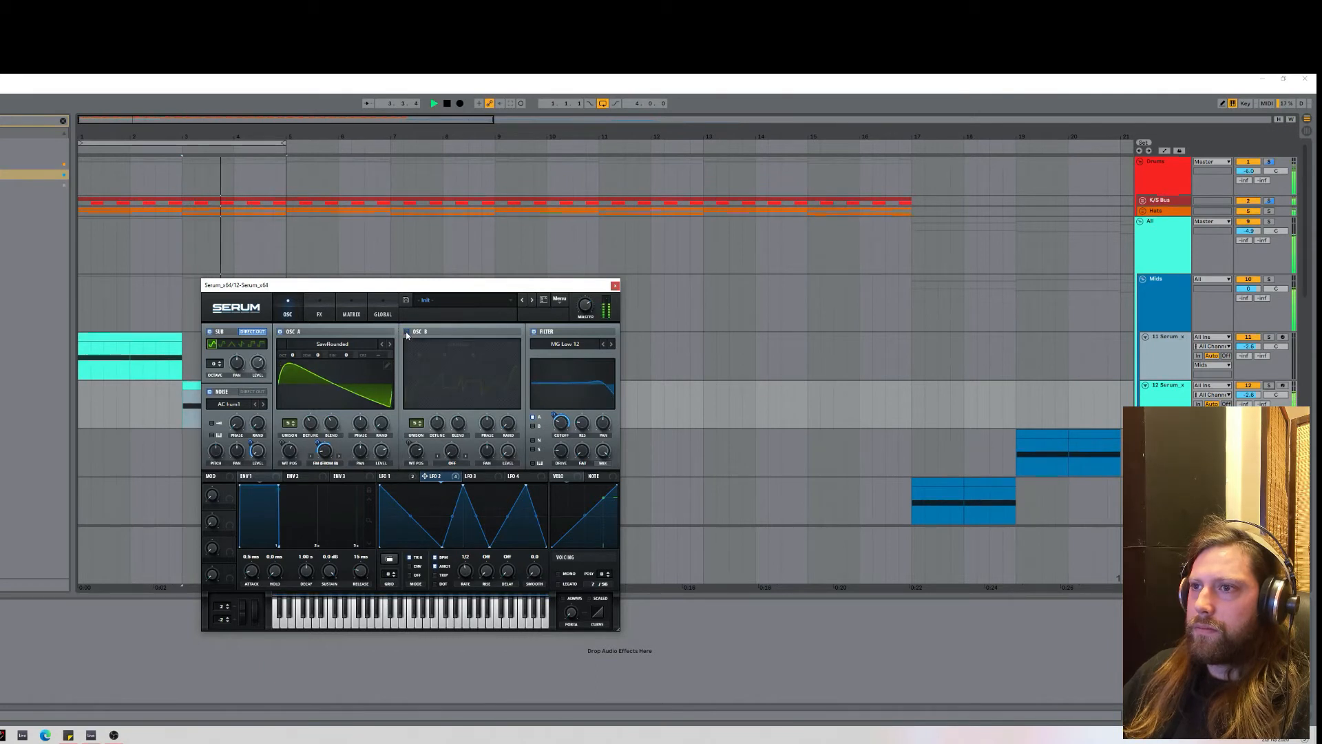
click(407, 332)
key(space)
key(space)
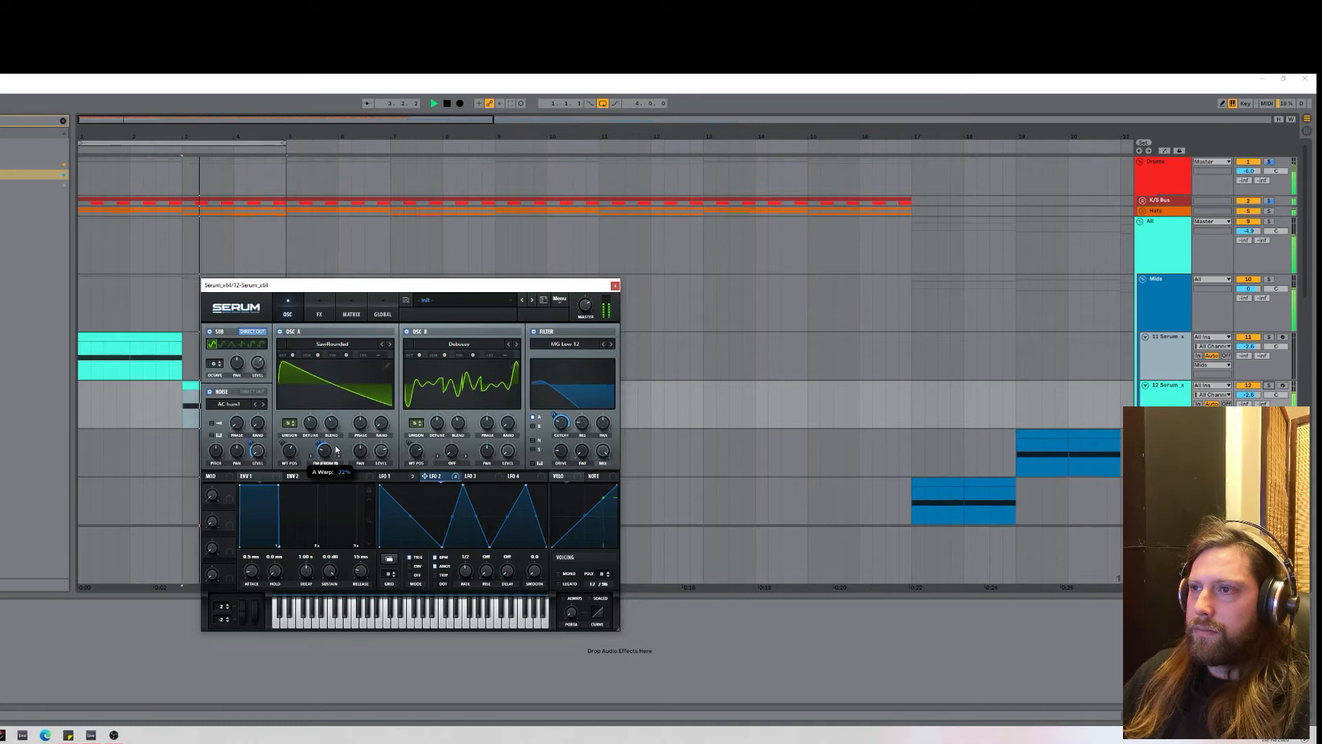
Fine-tune oscillator A's FM warp amount and oscillator B's octave while auditioning the loop.
drag(420, 496, 430, 452)
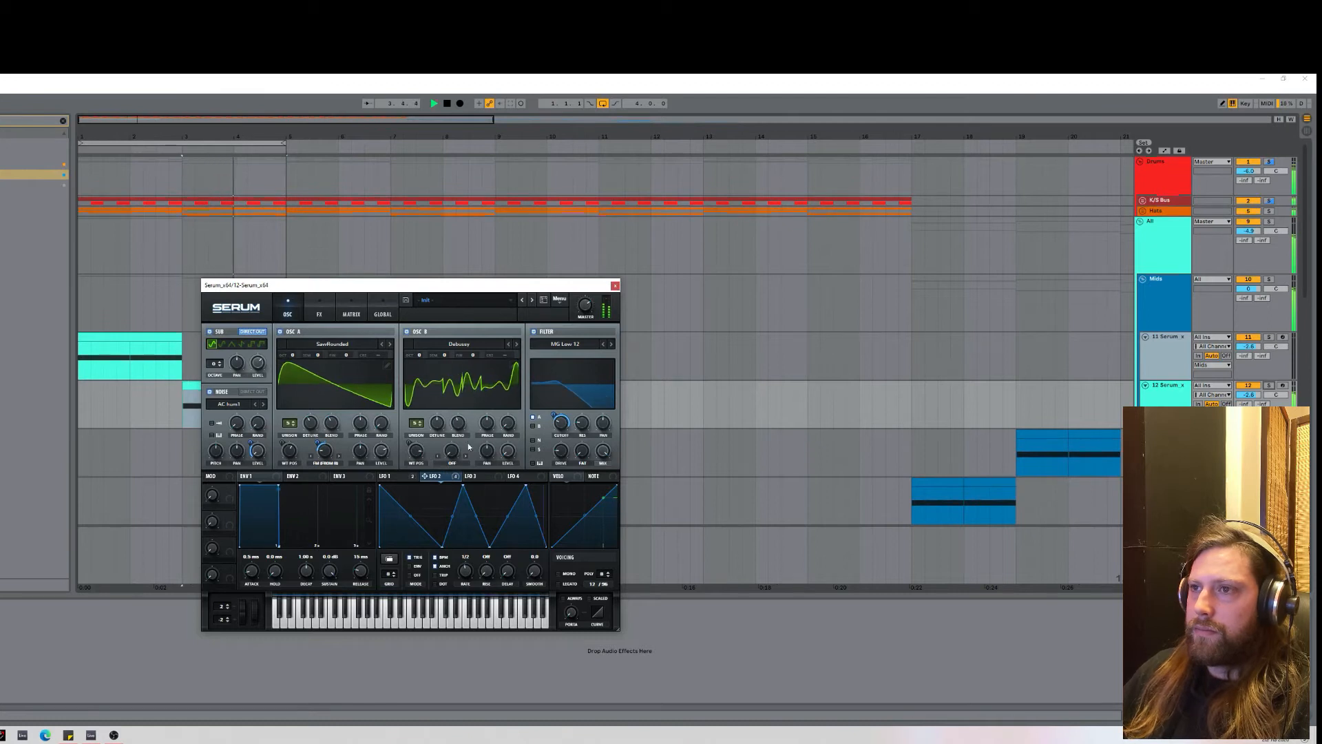
drag(420, 353, 425, 359)
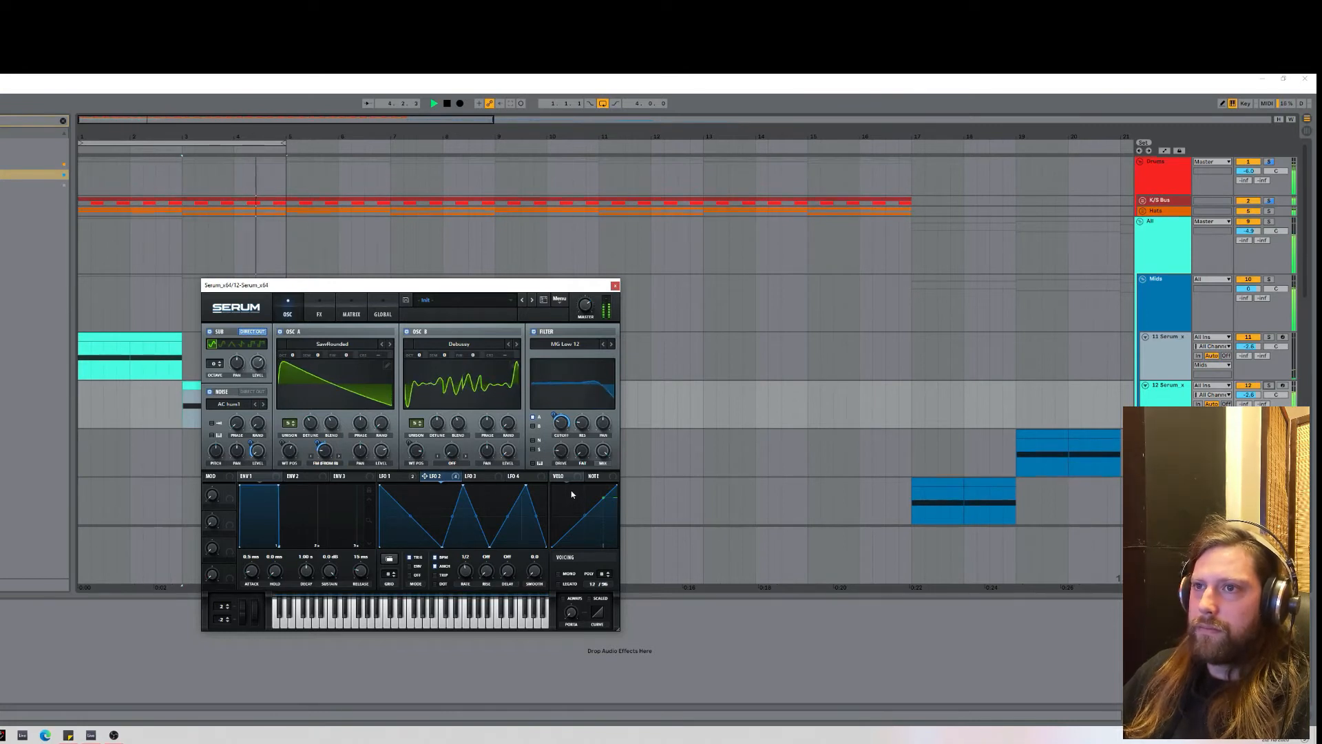
key(space)
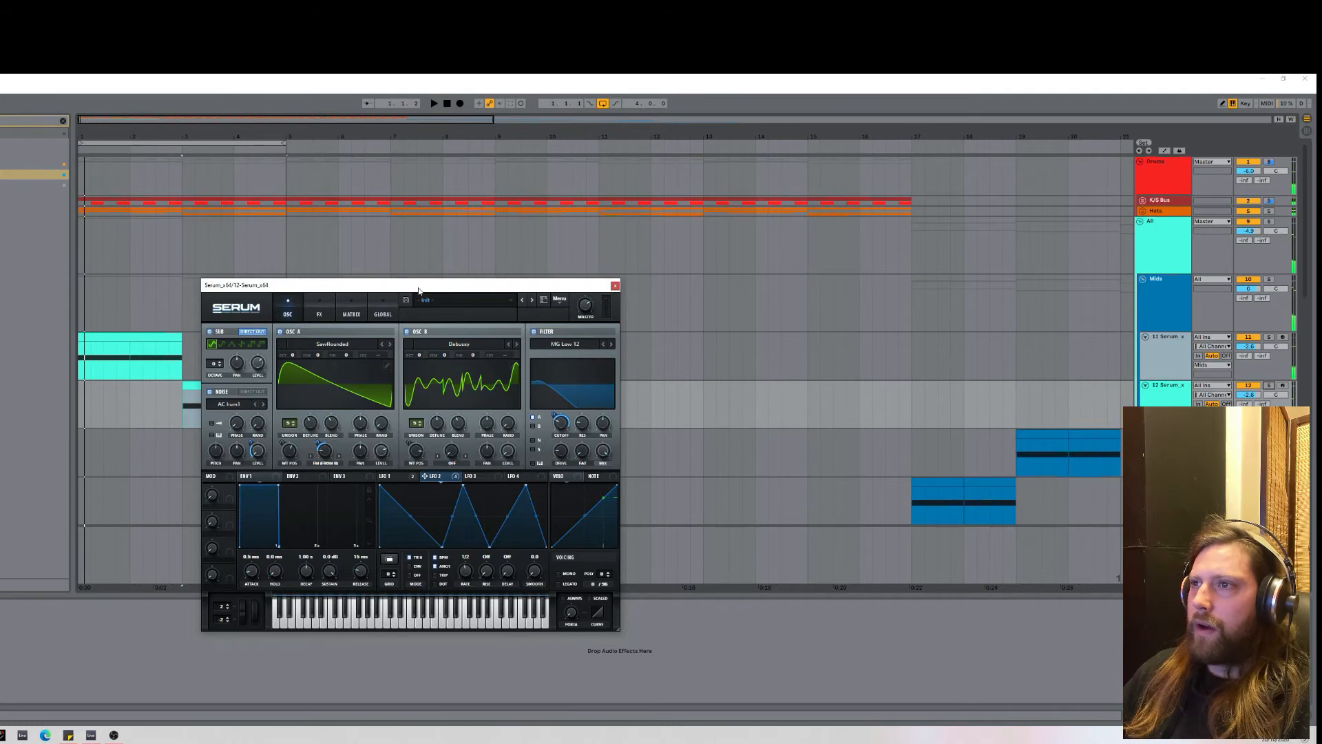
drag(418, 290, 595, 317)
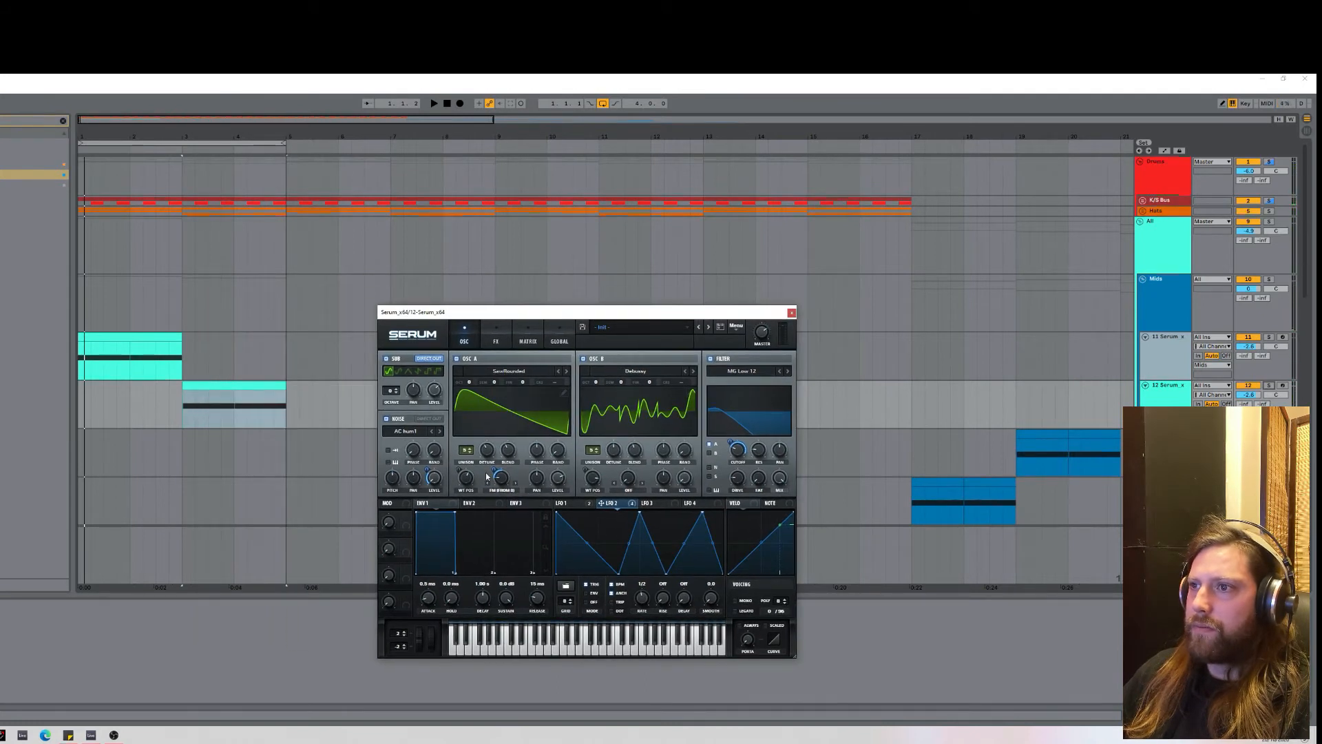
key(space)
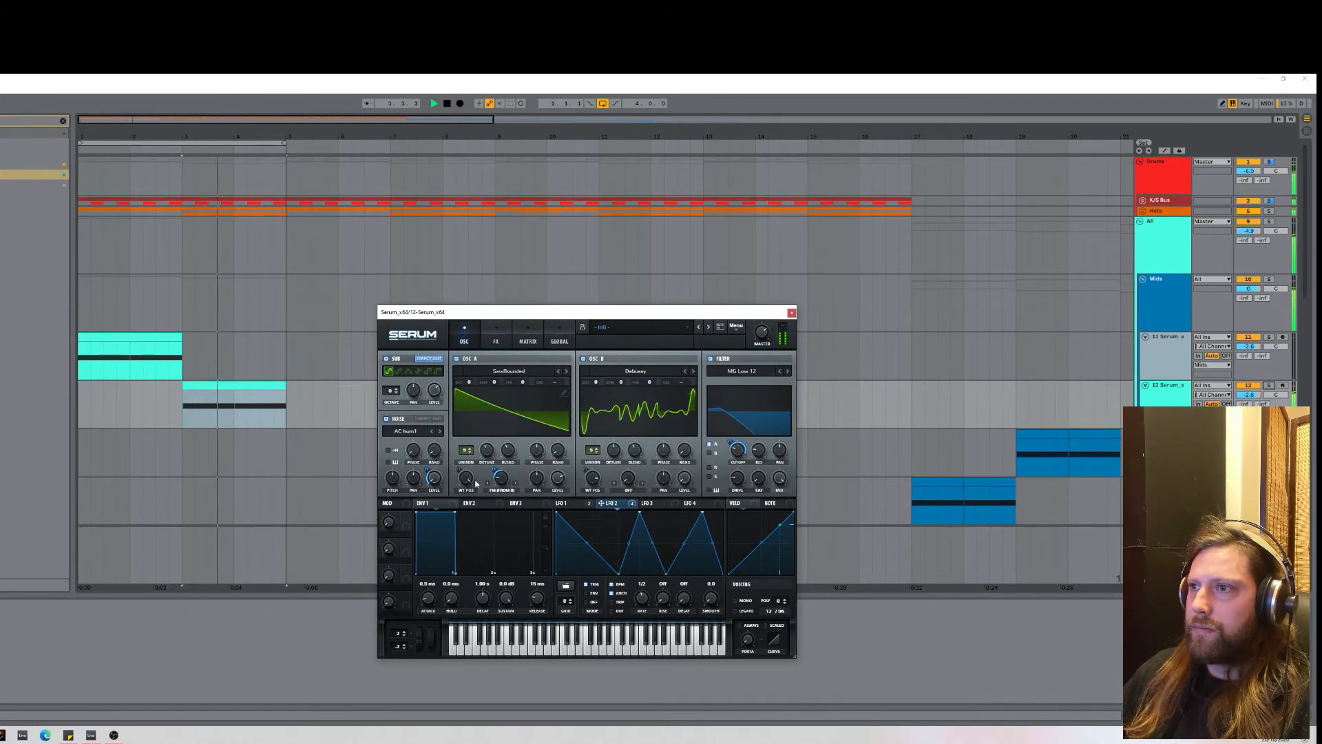
key(space)
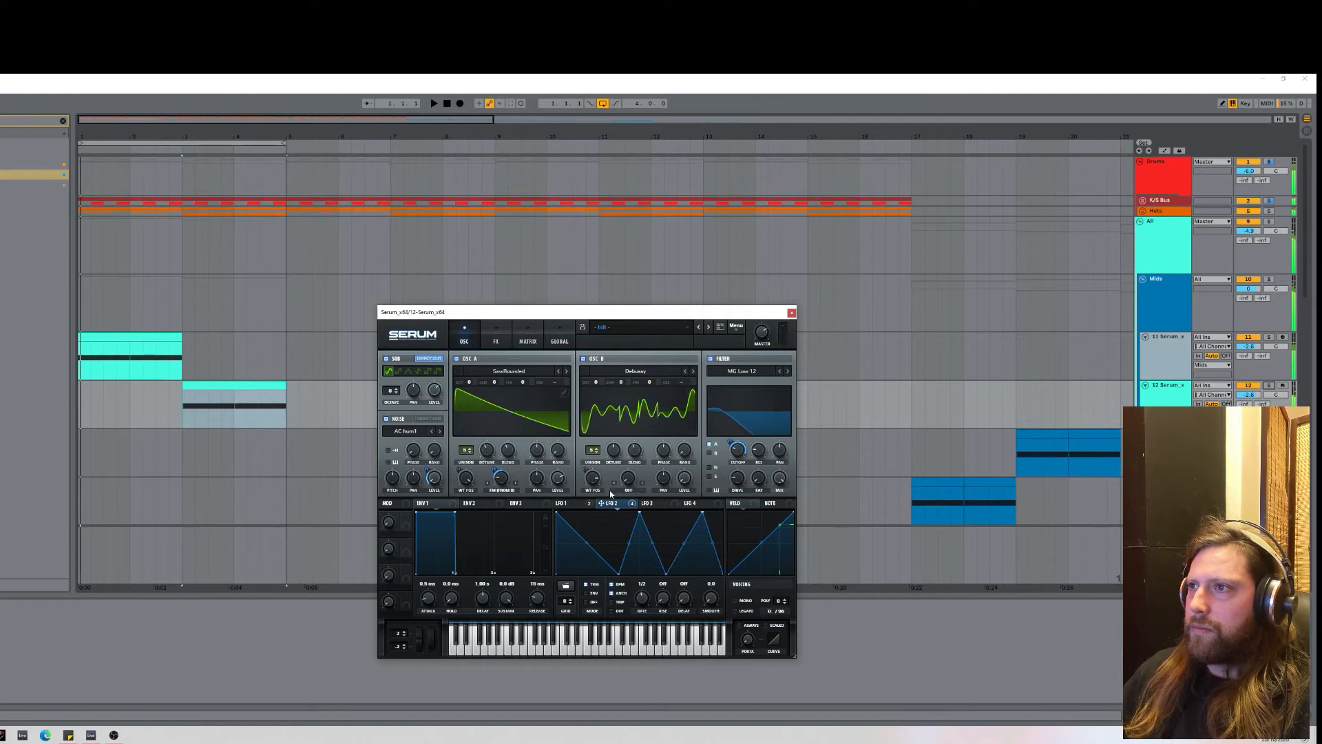
Switch oscillator B's wavetable to DirtySaw and review the distortion effect while the loop plays.
click(693, 372)
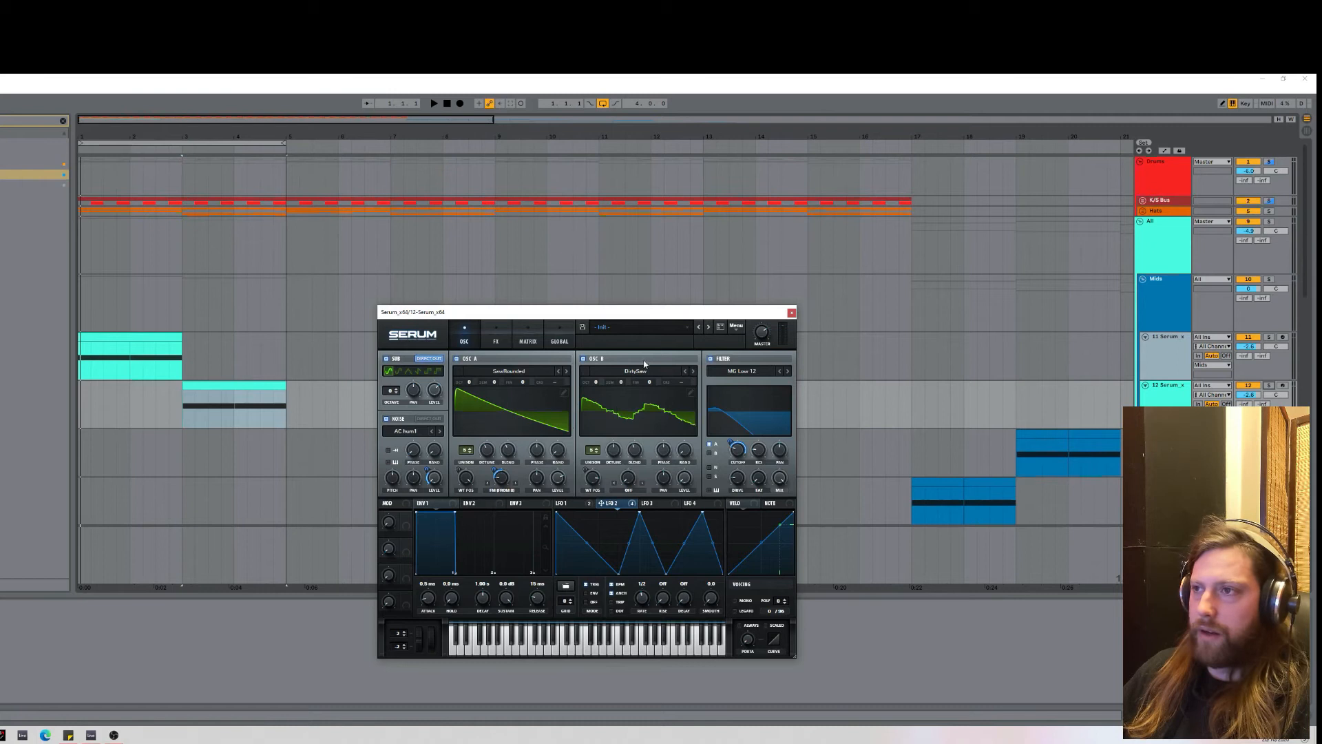
key(space)
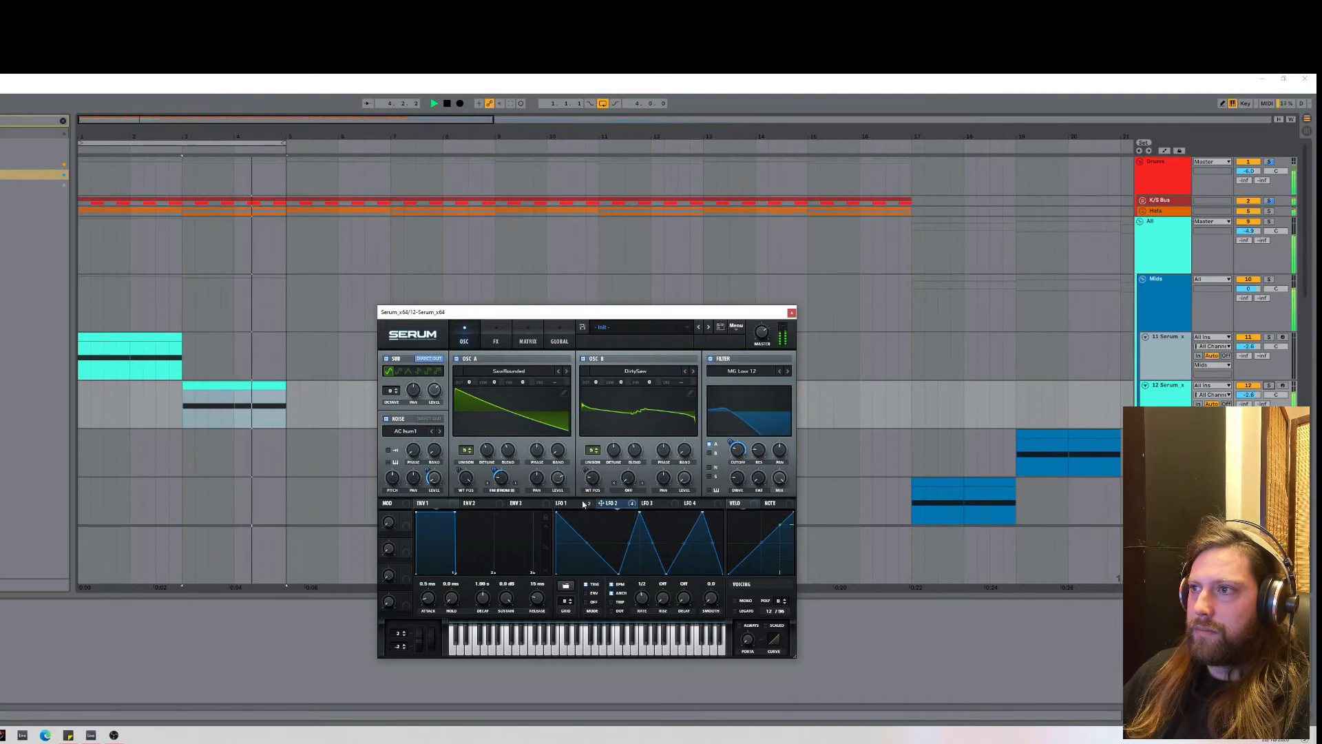
click(496, 338)
mouse_move(687, 376)
mouse_move(751, 373)
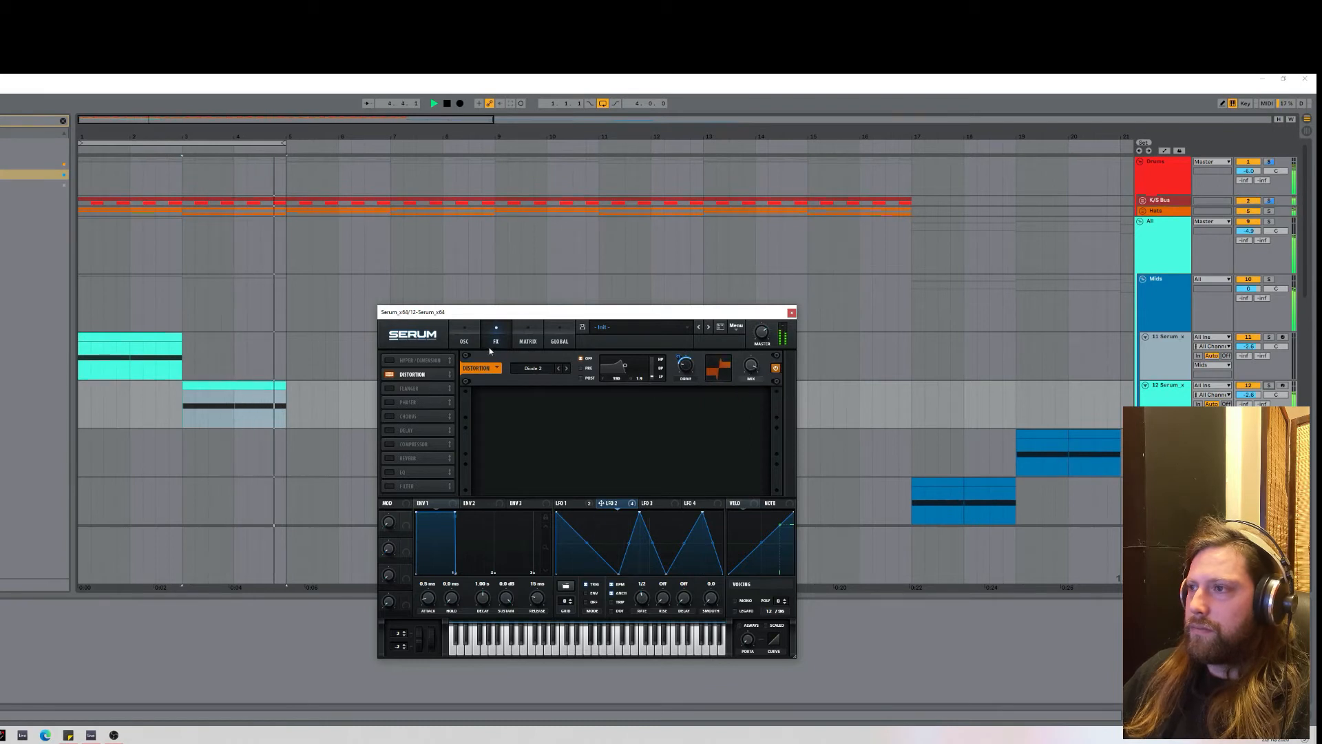
click(464, 338)
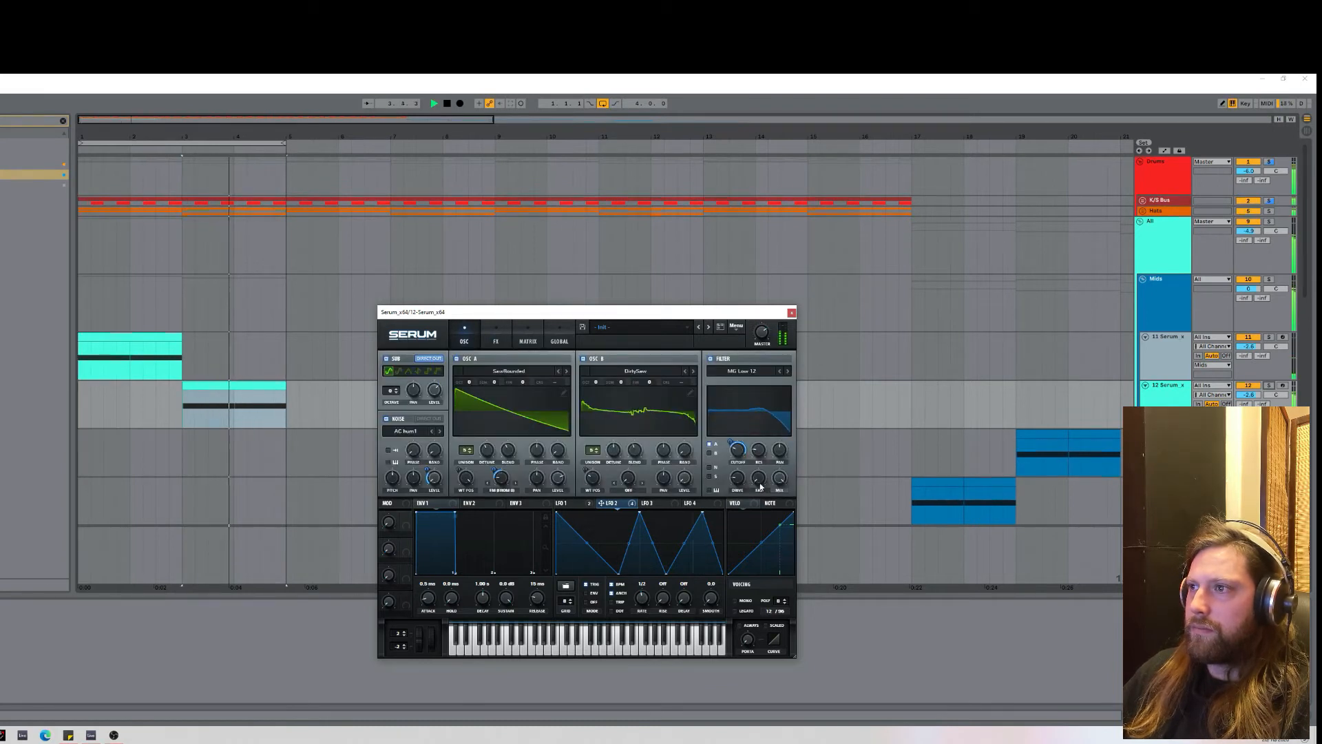
Adjust oscillator A's level while auditioning the patch against the drums.
key(space)
key(space)
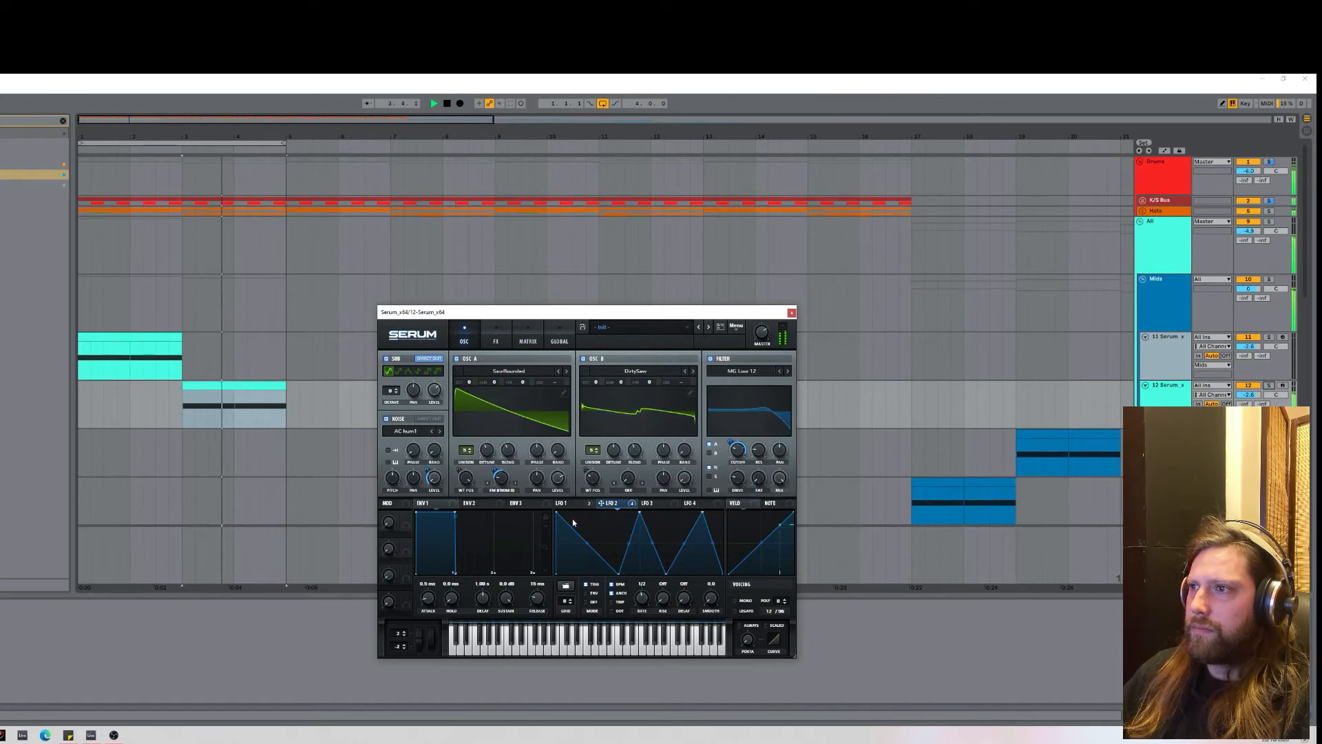
key(space)
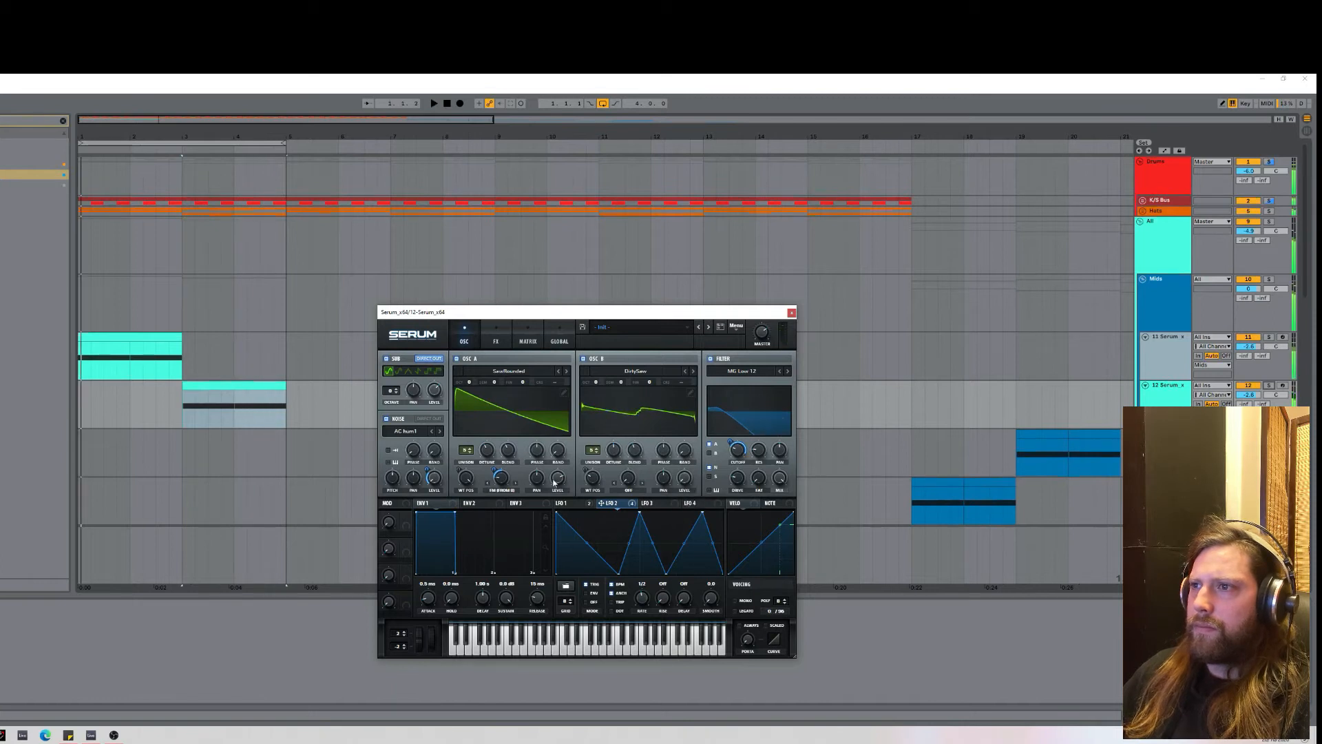
key(space)
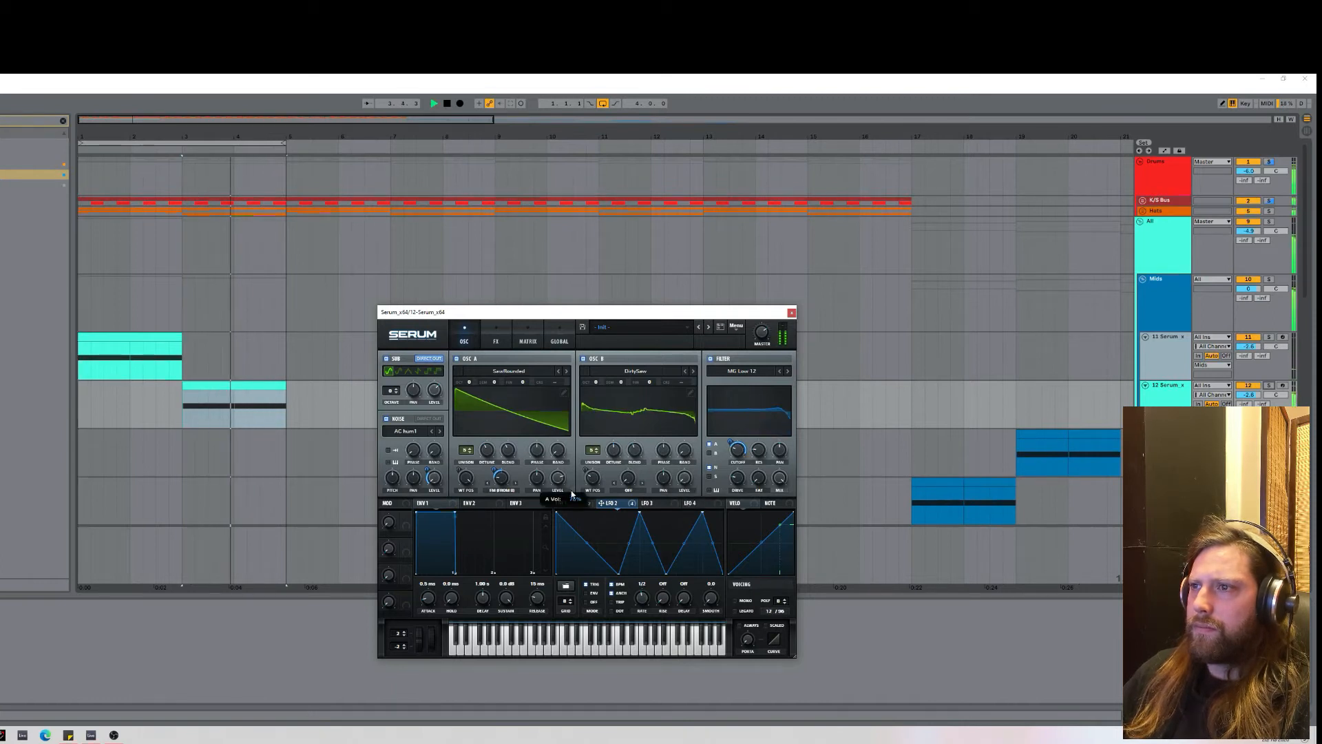
key(space)
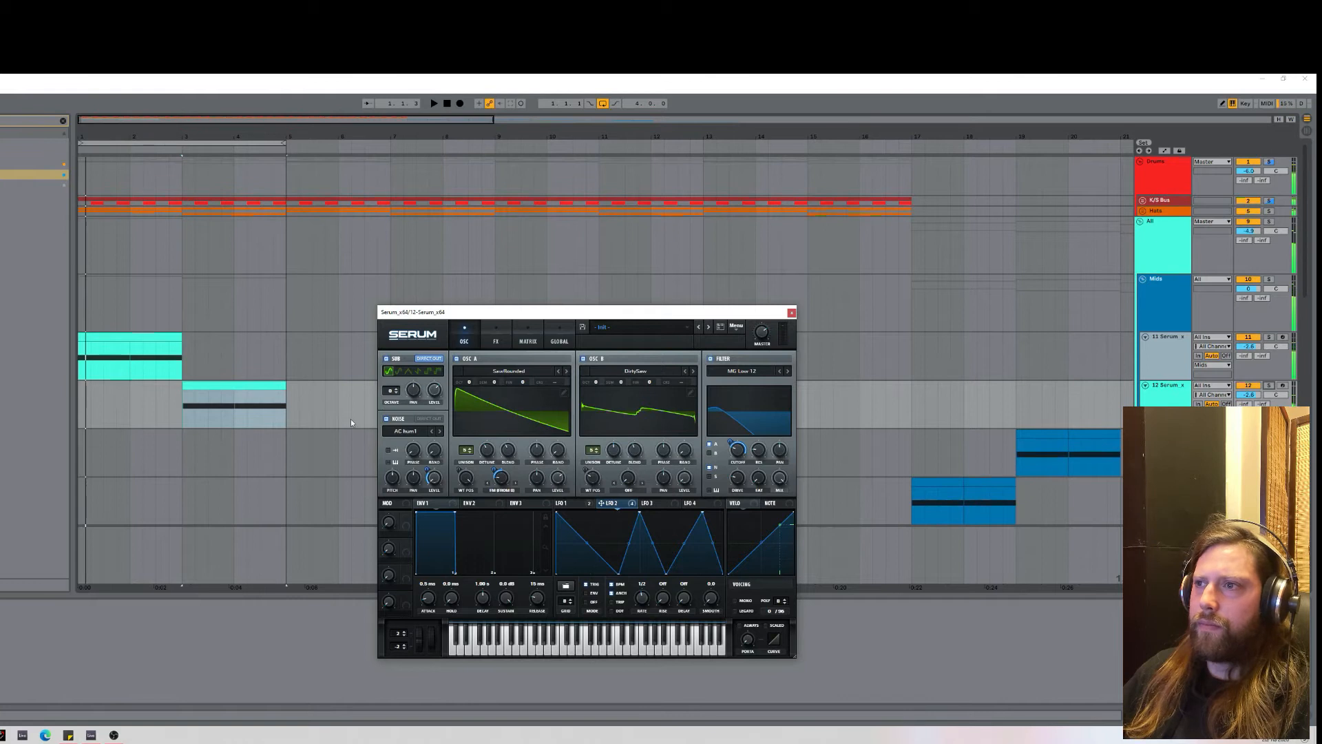
Select the duplicate's MIDI clip and set the LFO 1 rate to 1/2 while auditioning the loop.
click(200, 389)
key(space)
click(584, 504)
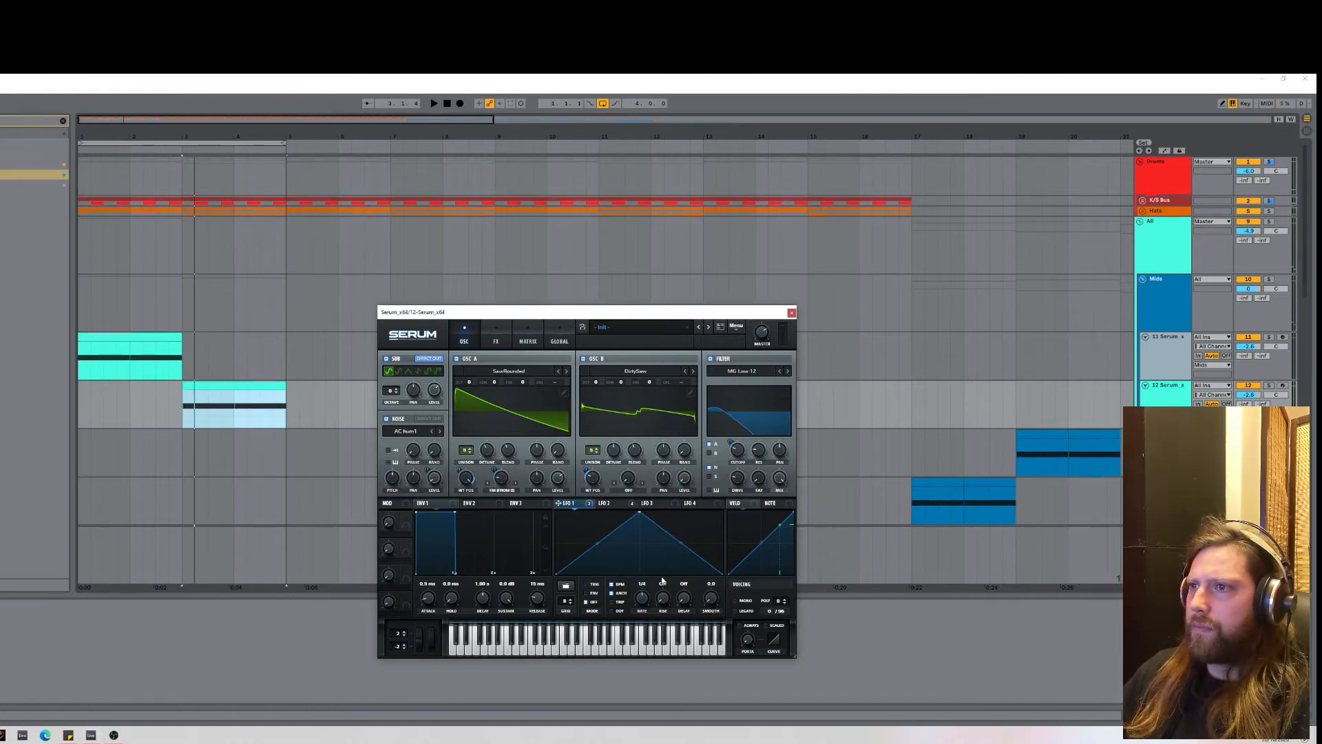
key(space)
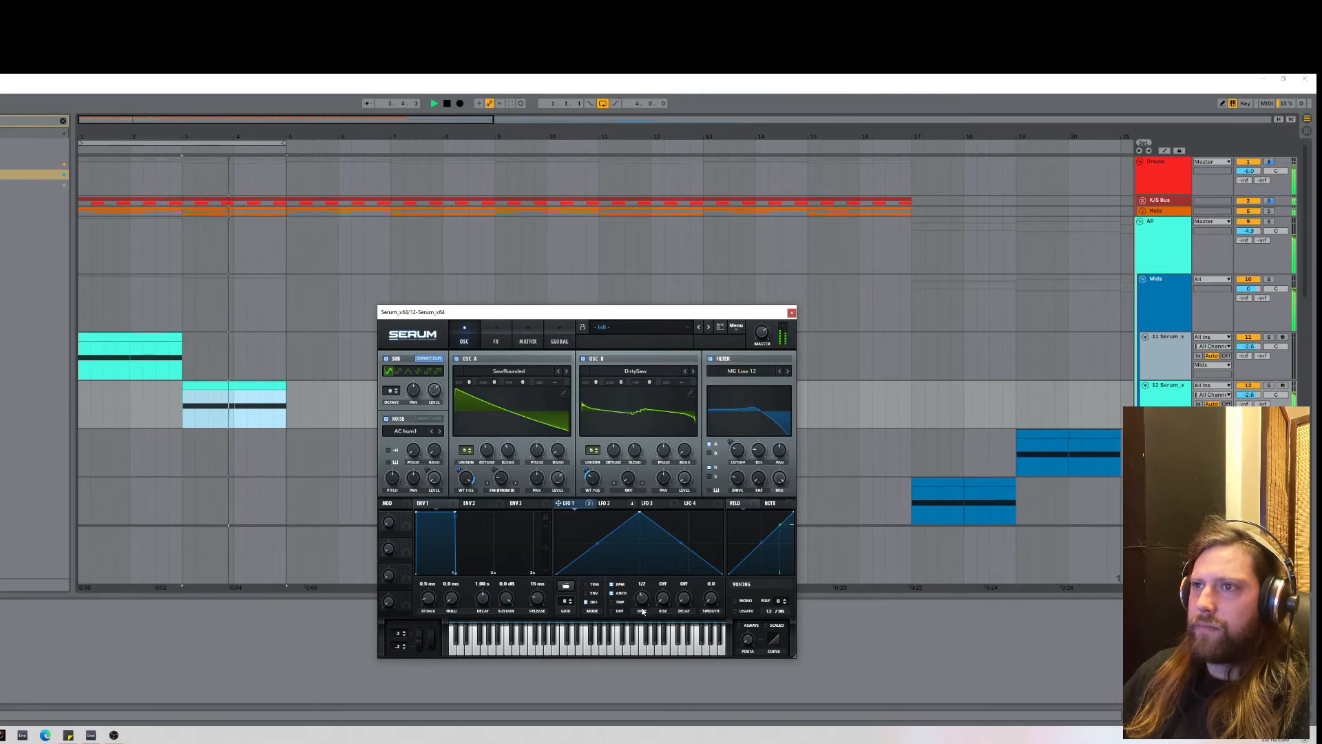
key(space)
Duplicate the second Serum track, close its plugin window, and move the new track's clip to start at bar 5.
click(275, 410)
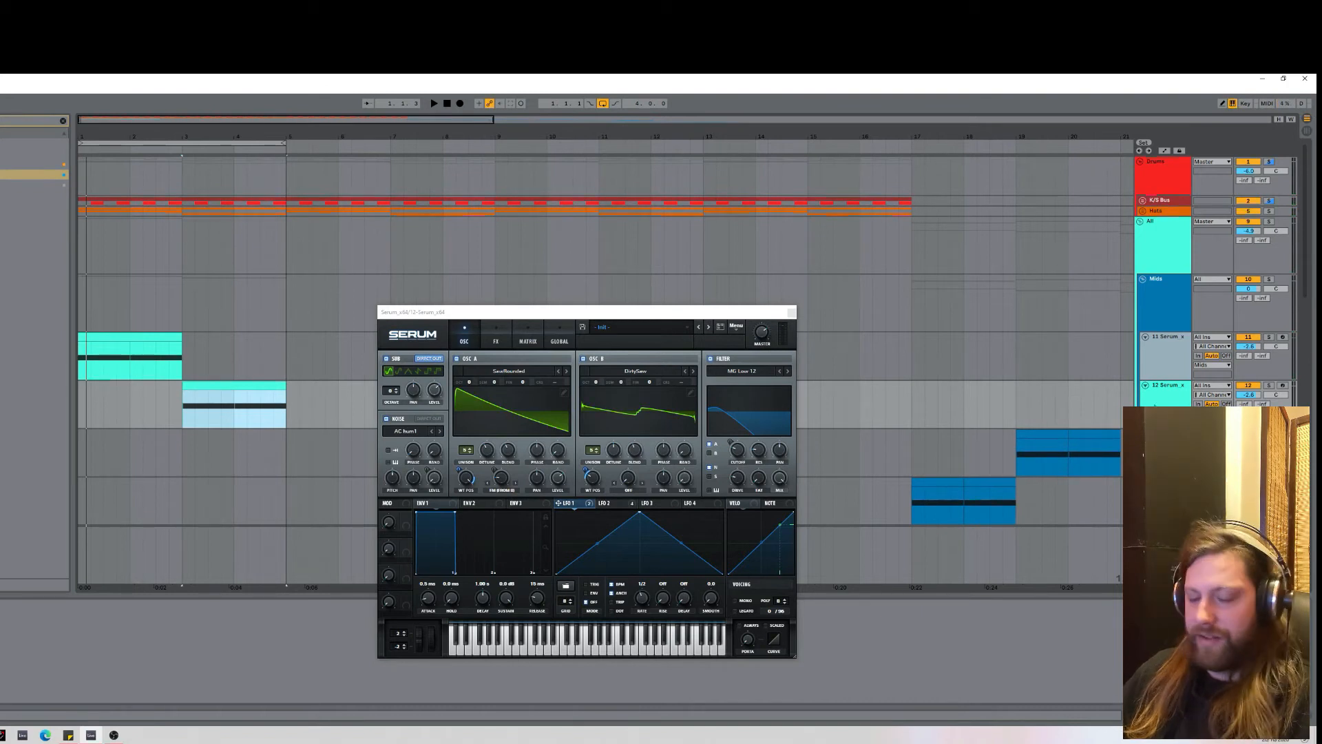
click(1154, 407)
key(ctrl+d)
click(792, 313)
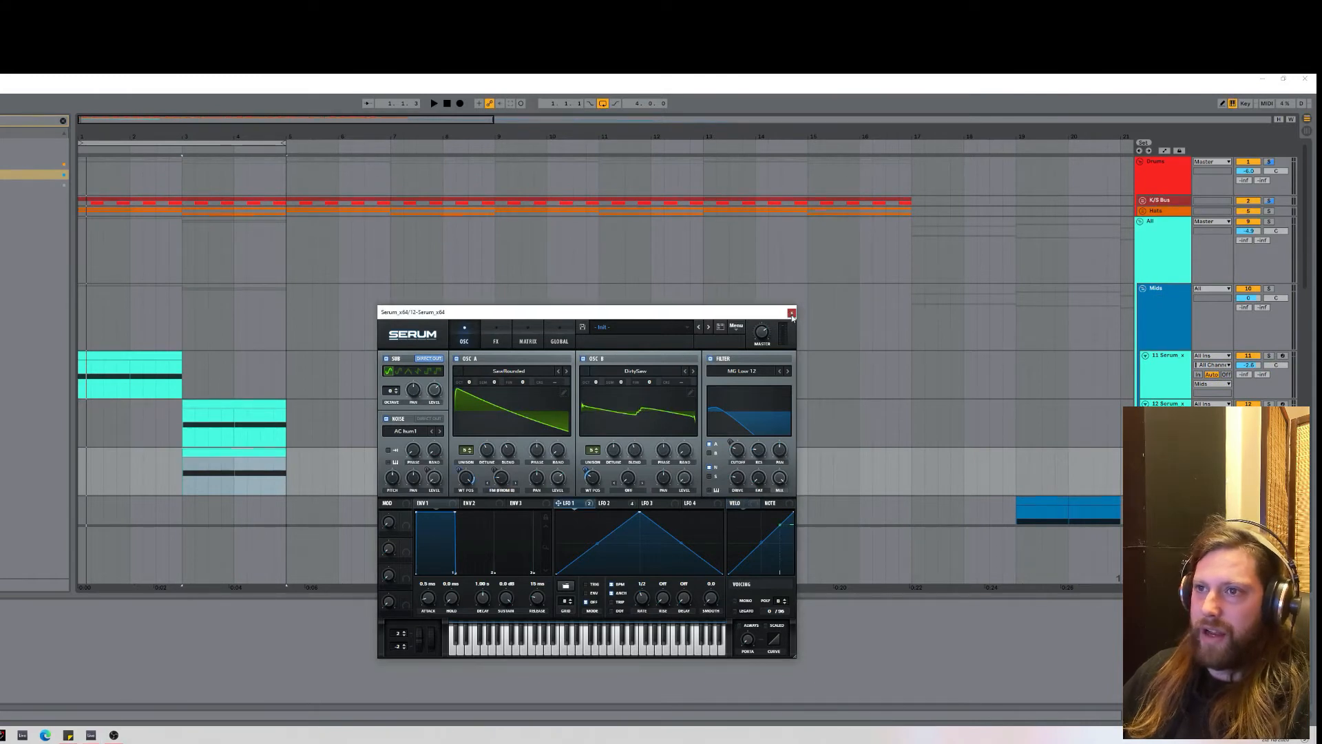
click(792, 314)
drag(229, 451, 331, 465)
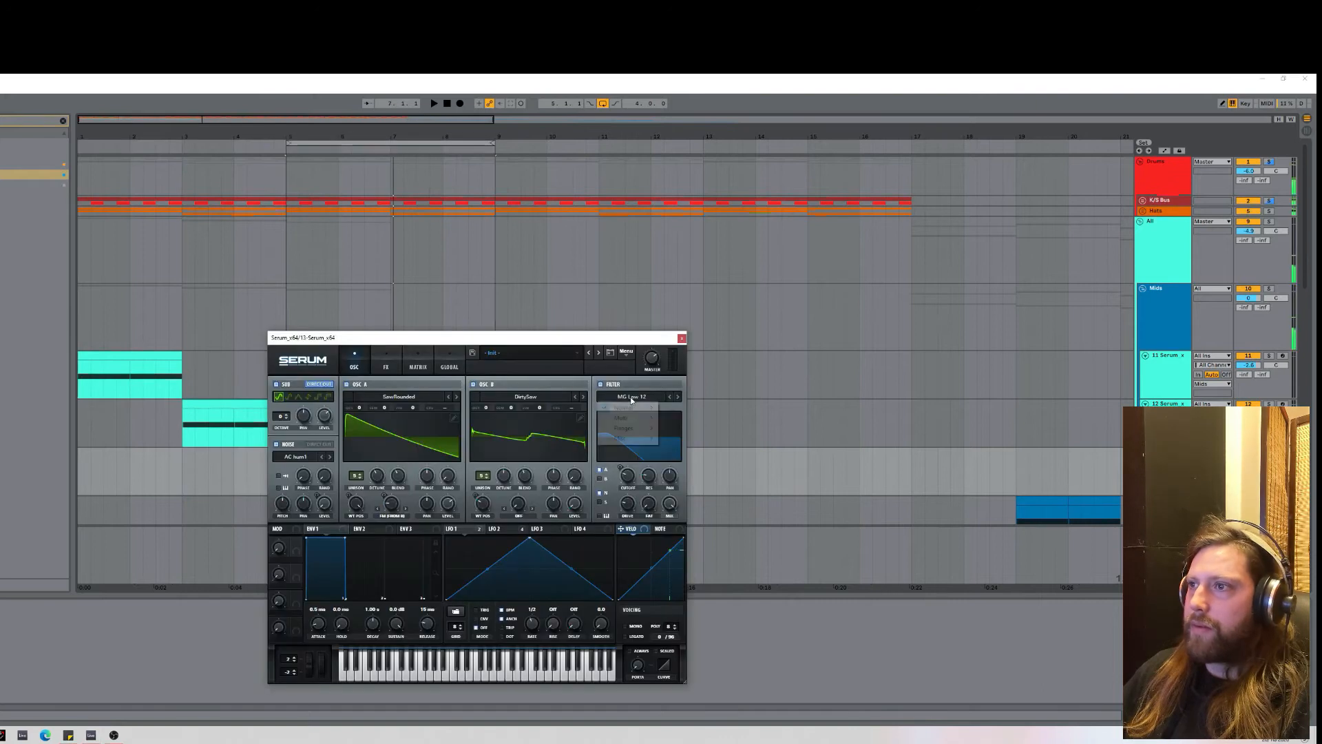
Set the new Serum's filter type to L/B/H 12 and modulate its morph control with LFO 1.
click(630, 397)
mouse_move(632, 419)
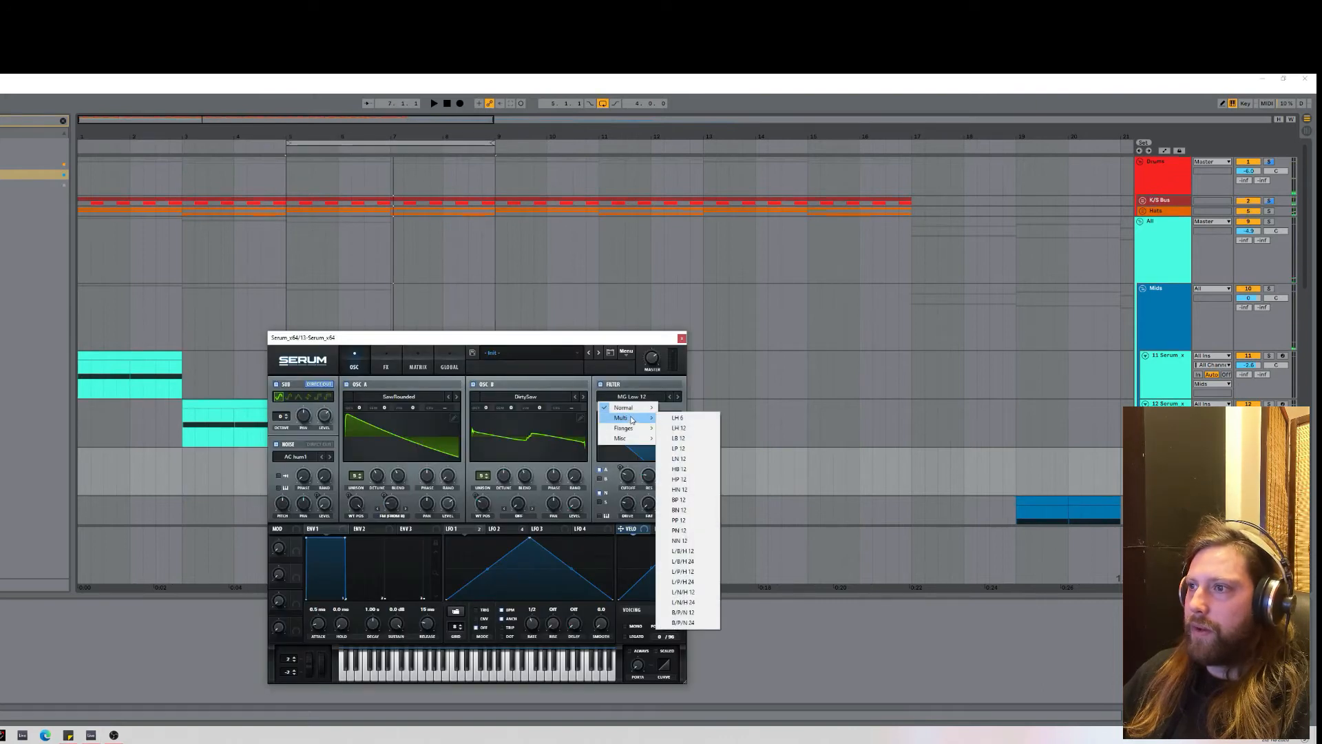
click(695, 551)
key(space)
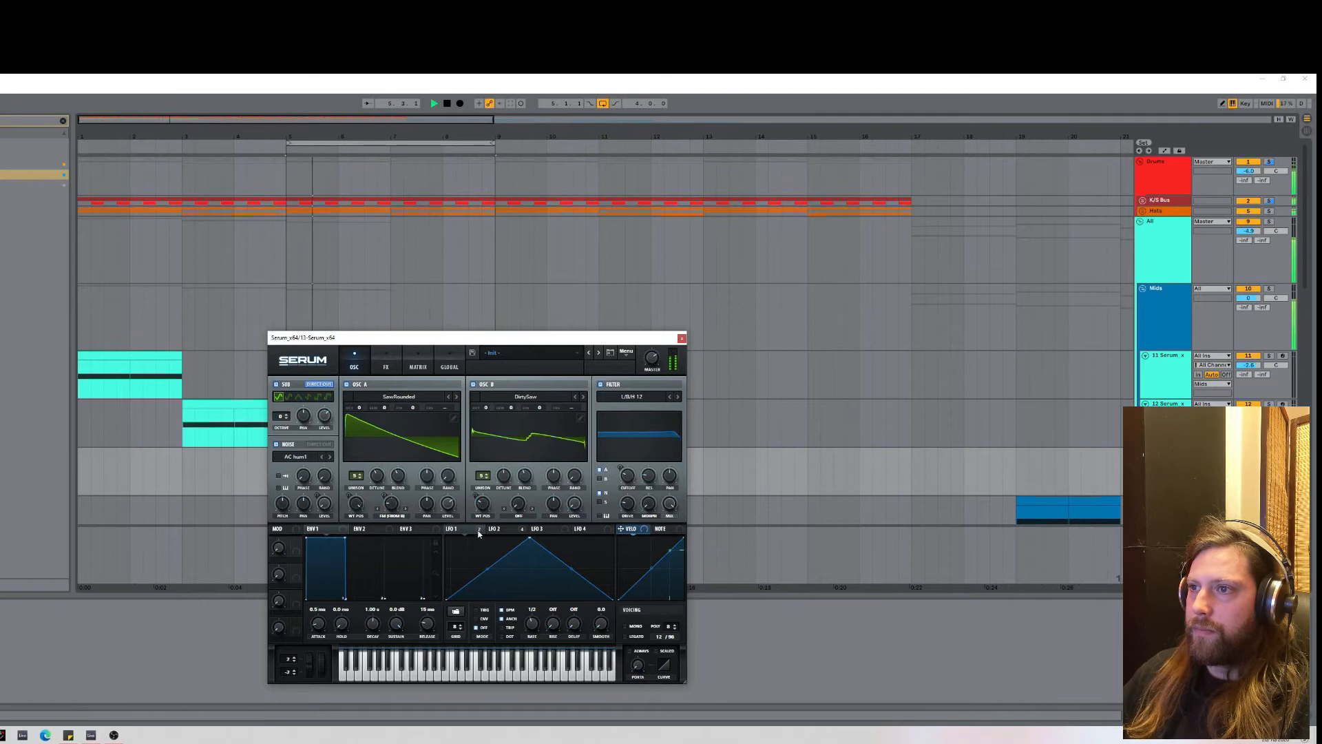
key(space)
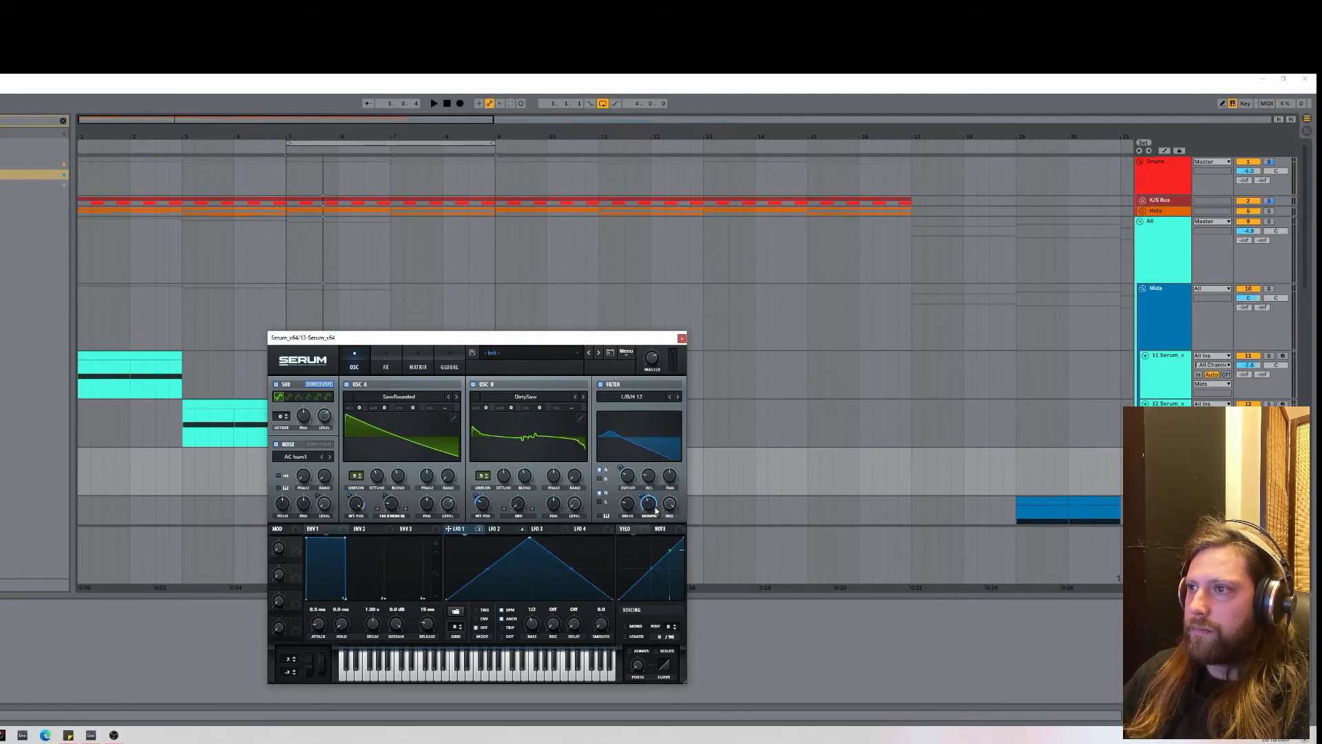
drag(654, 533, 654, 532)
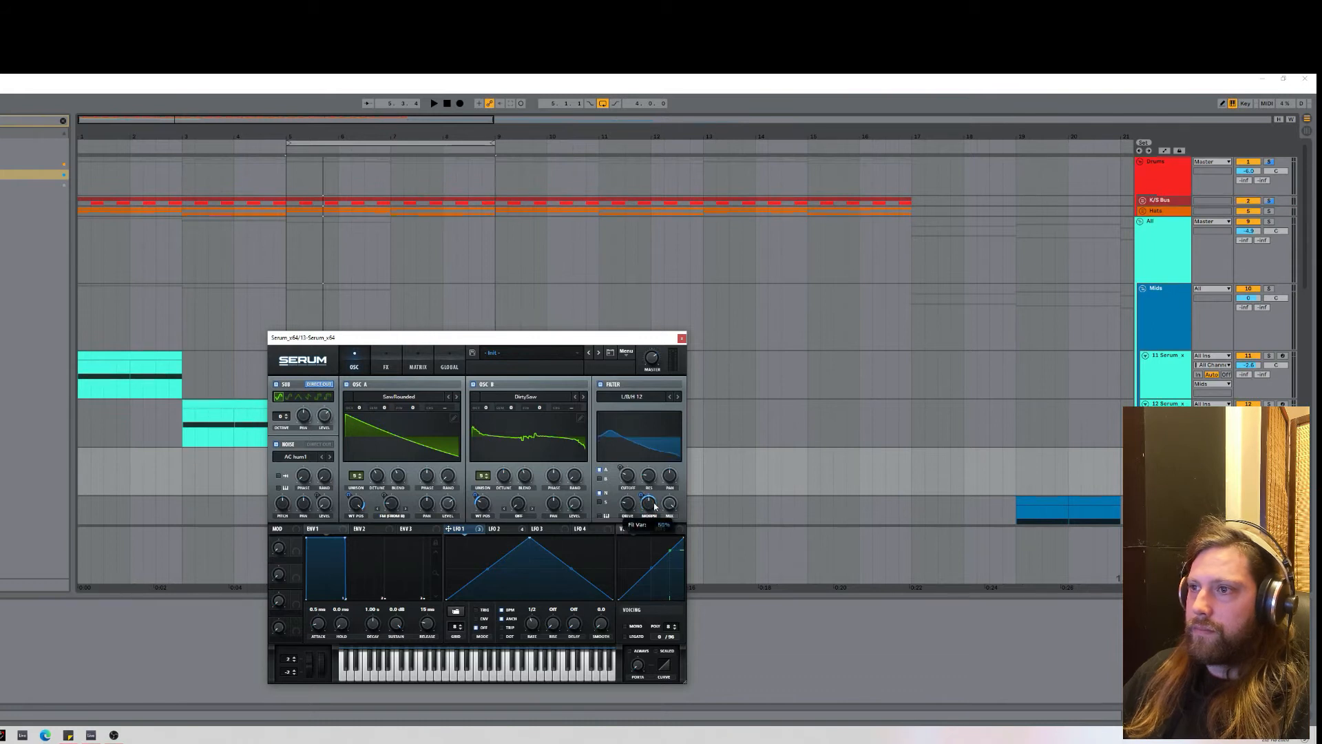
Move LFO 1's peak close to the start for a long falling ramp, and set its rate to 1/4 while auditioning.
drag(532, 542, 465, 538)
key(space)
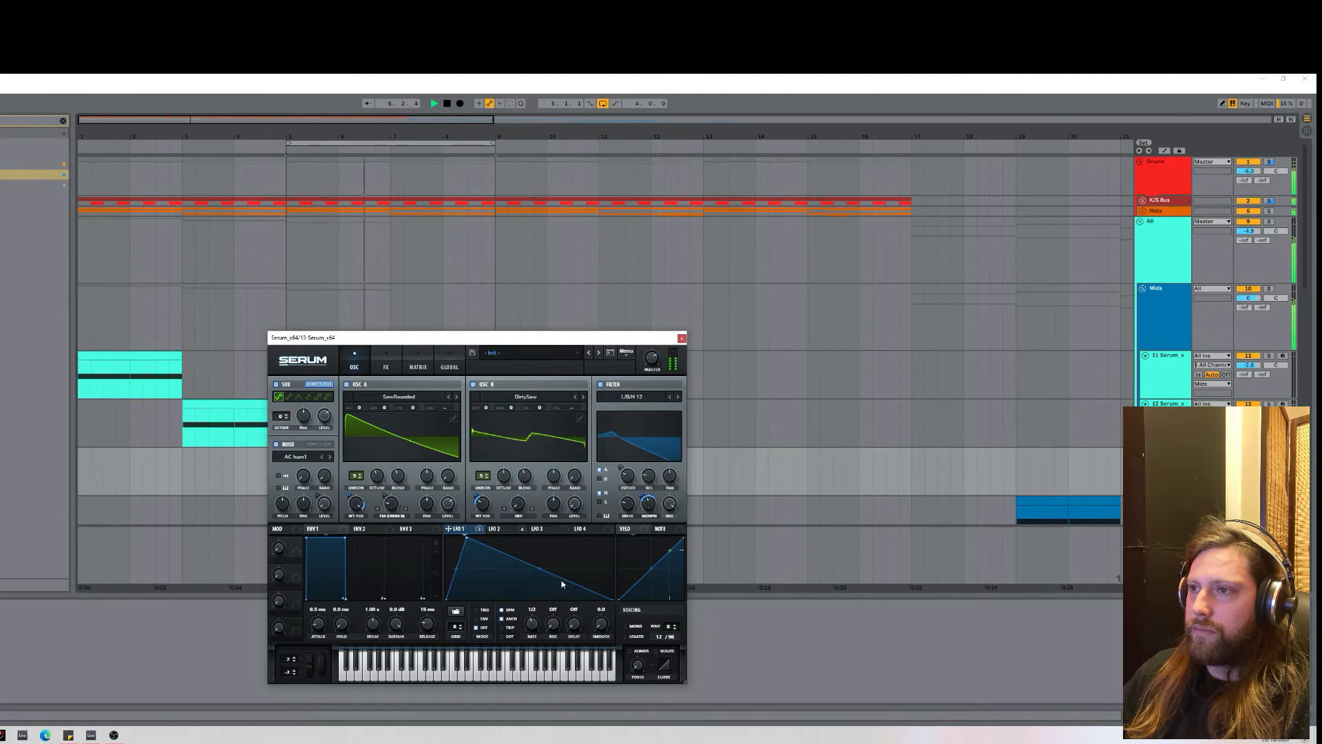
drag(565, 579, 639, 637)
key(space)
drag(554, 604, 657, 626)
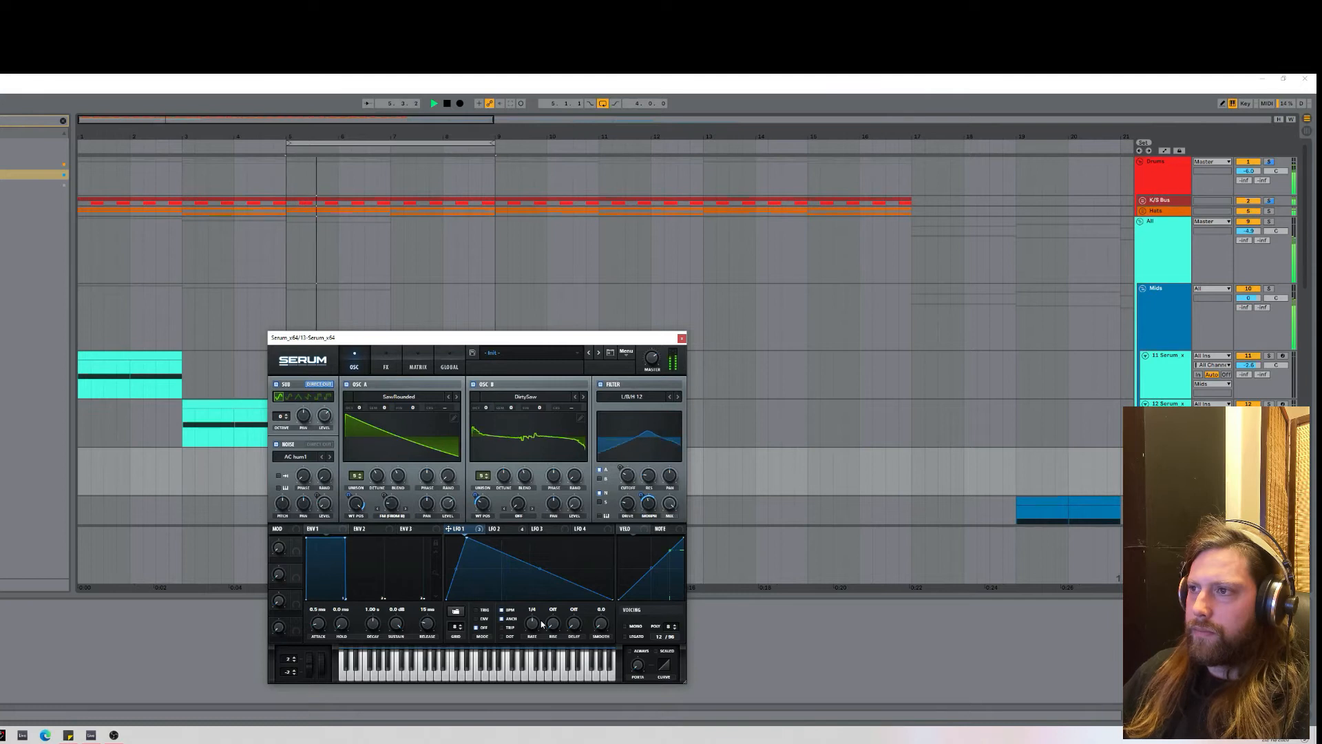
Adjust the filter's LFO 1 morph modulation and mix, and change oscillator A's wavetable position while the loop plays.
mouse_move(644, 500)
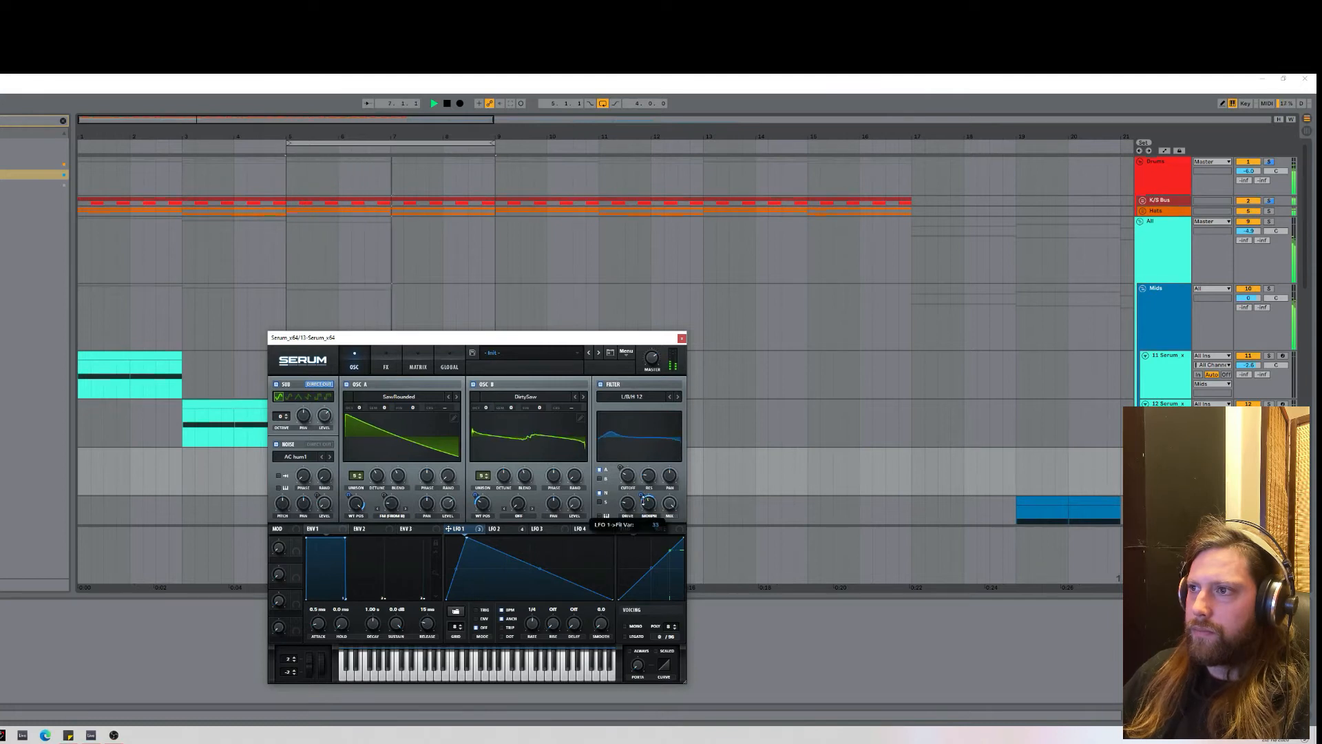
drag(648, 475, 671, 526)
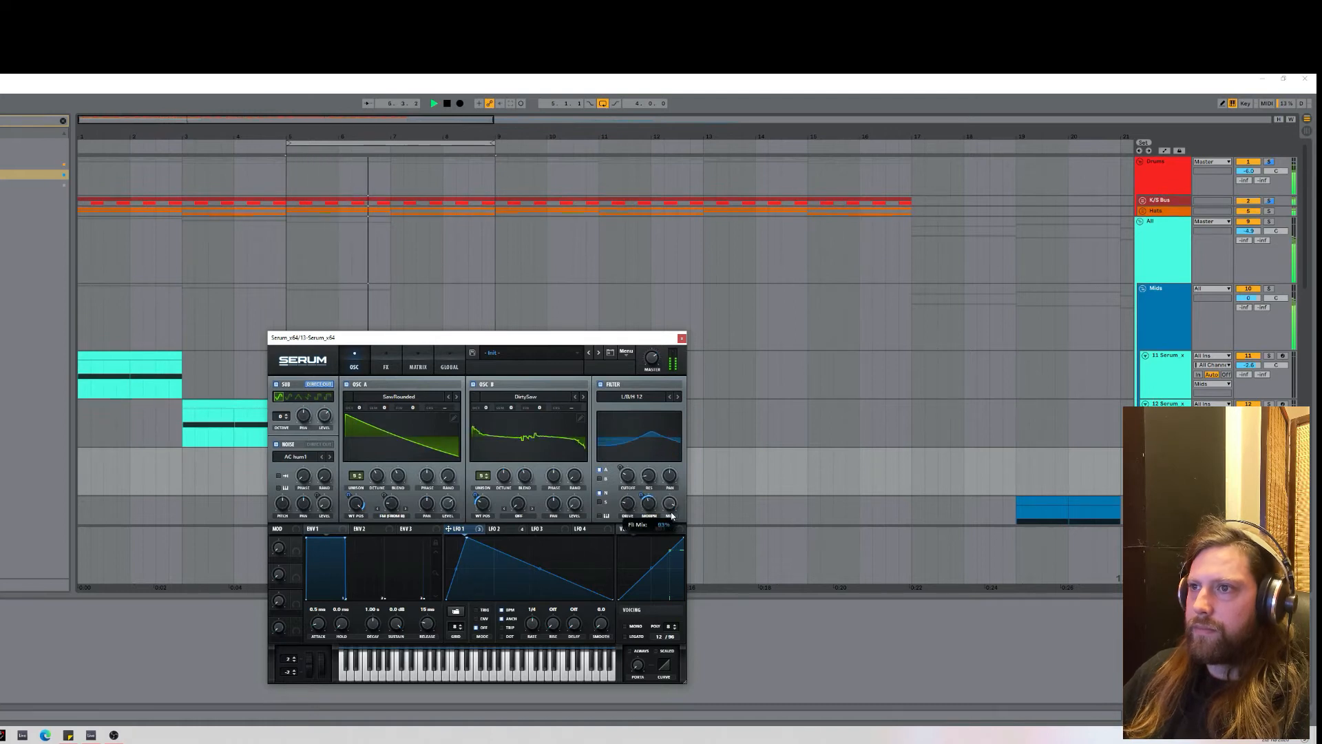
drag(356, 508, 368, 572)
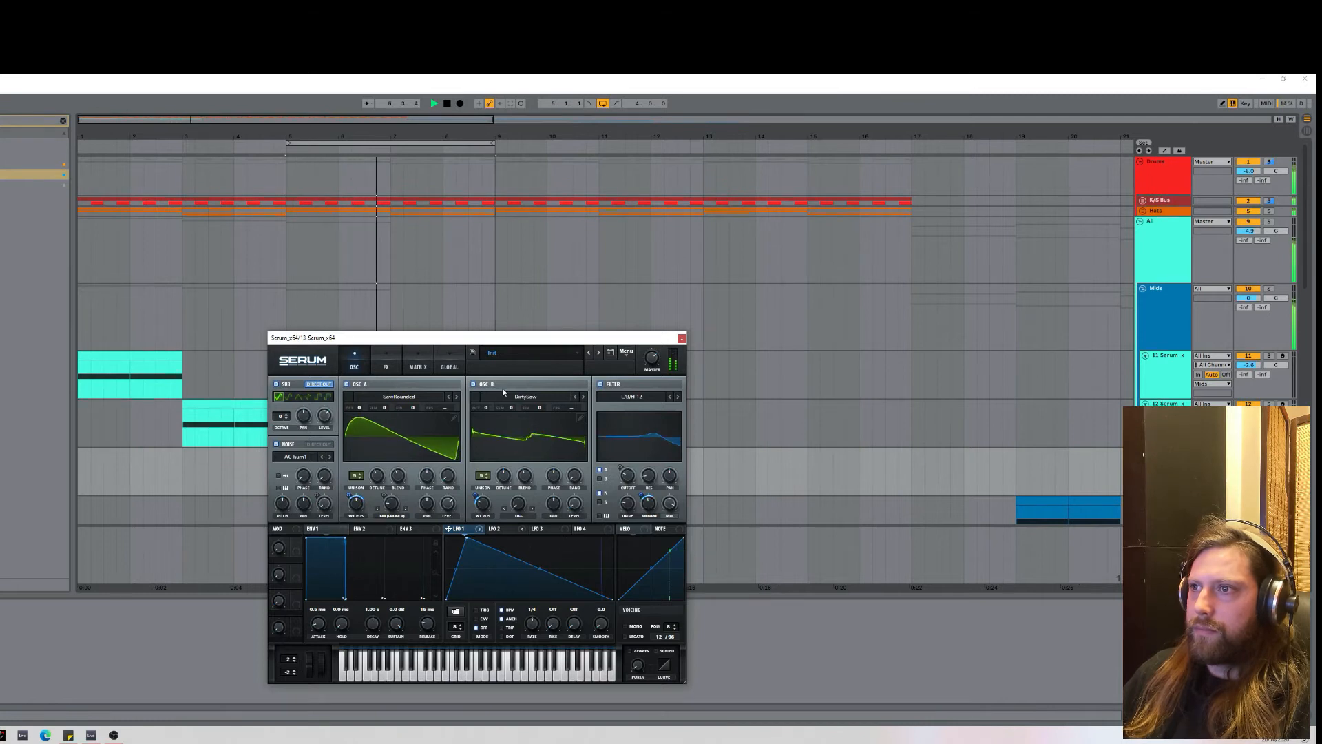
Raise oscillator B's octave to +1 and change its wavetable to Dist Blut Fwap while auditioning the loop.
drag(485, 411, 486, 405)
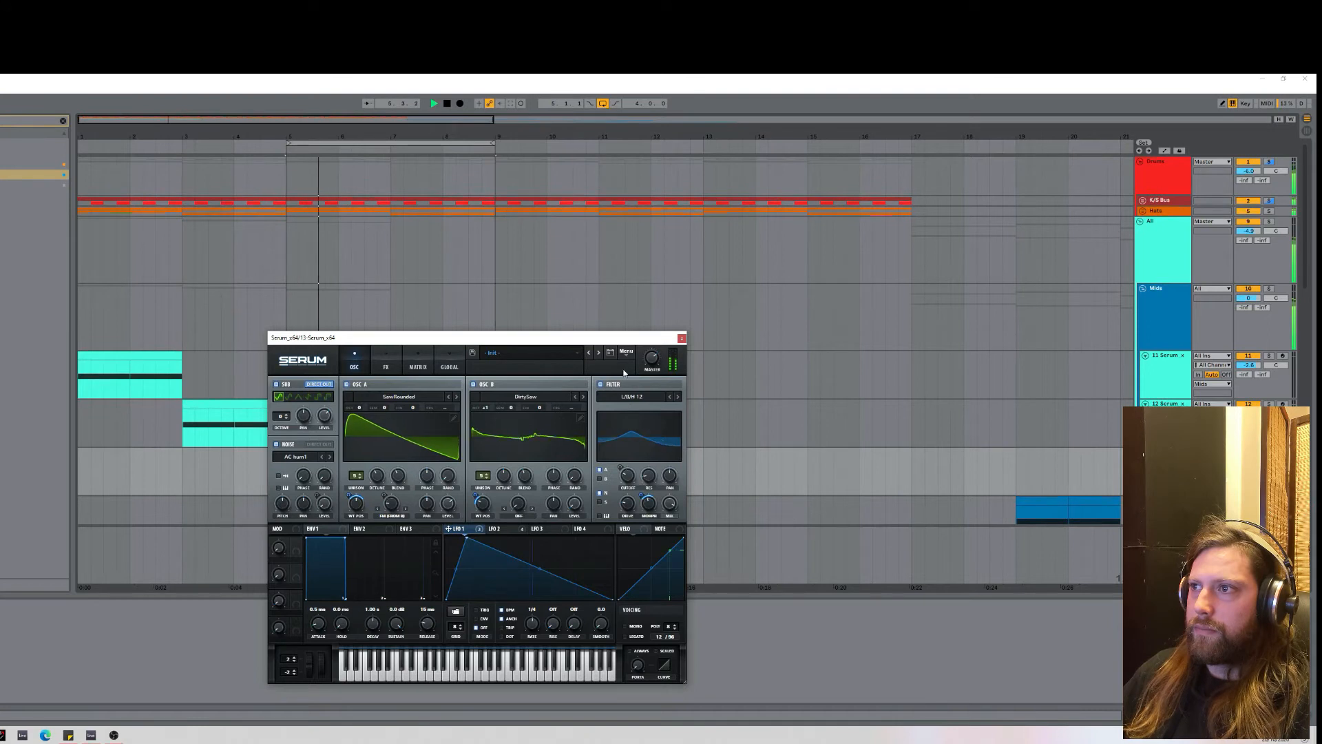
mouse_move(654, 357)
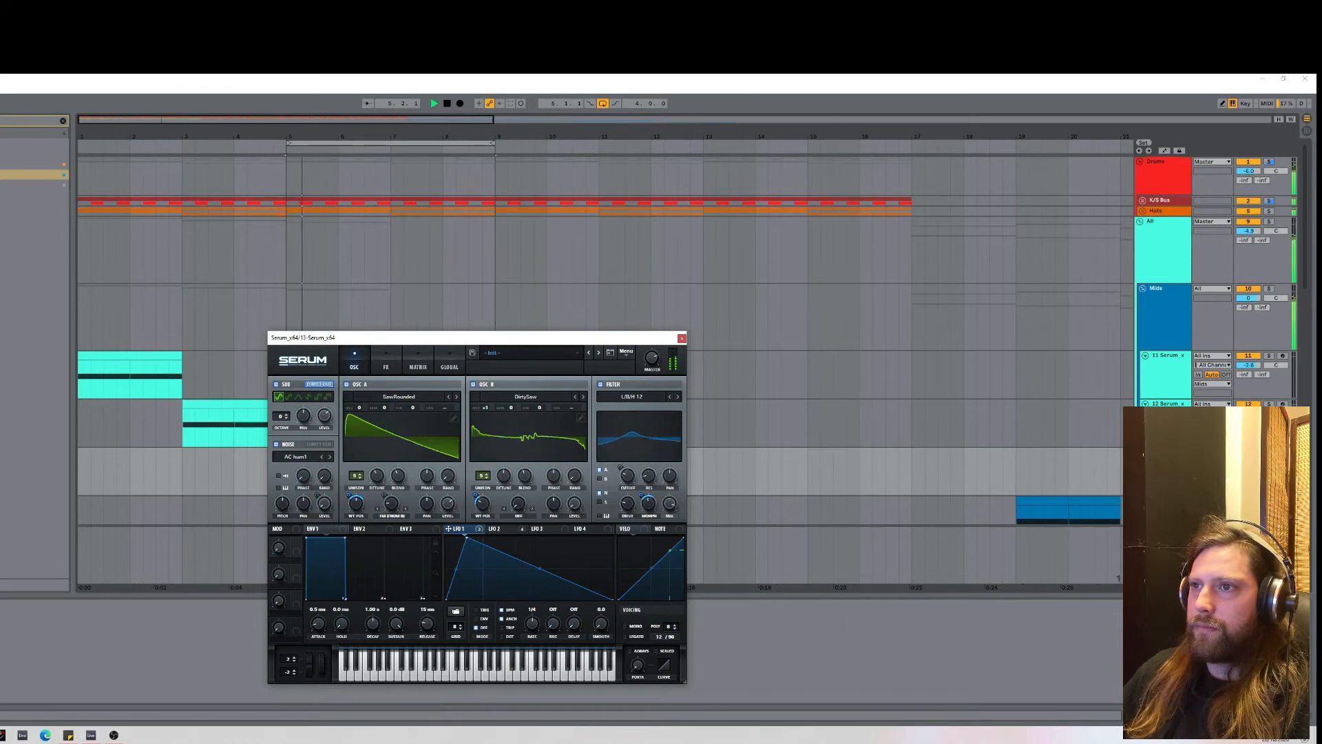
click(450, 367)
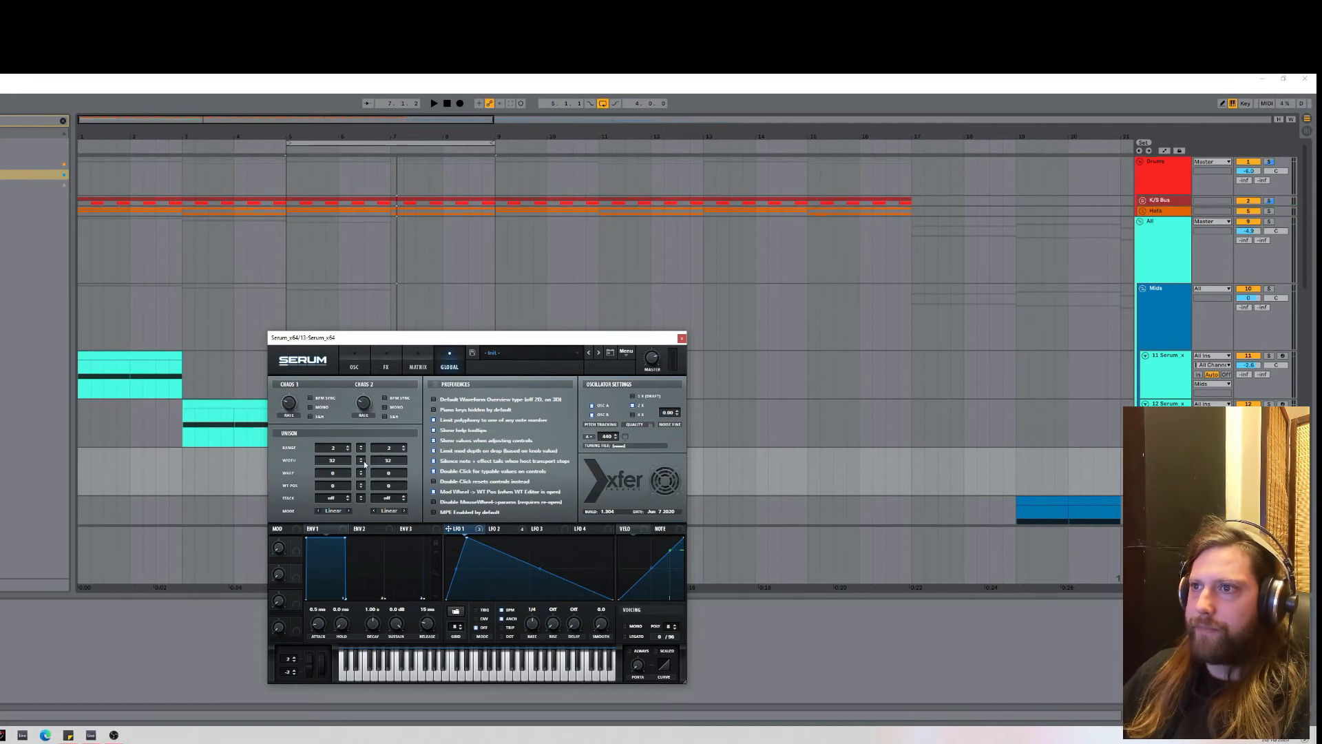
click(355, 367)
key(space)
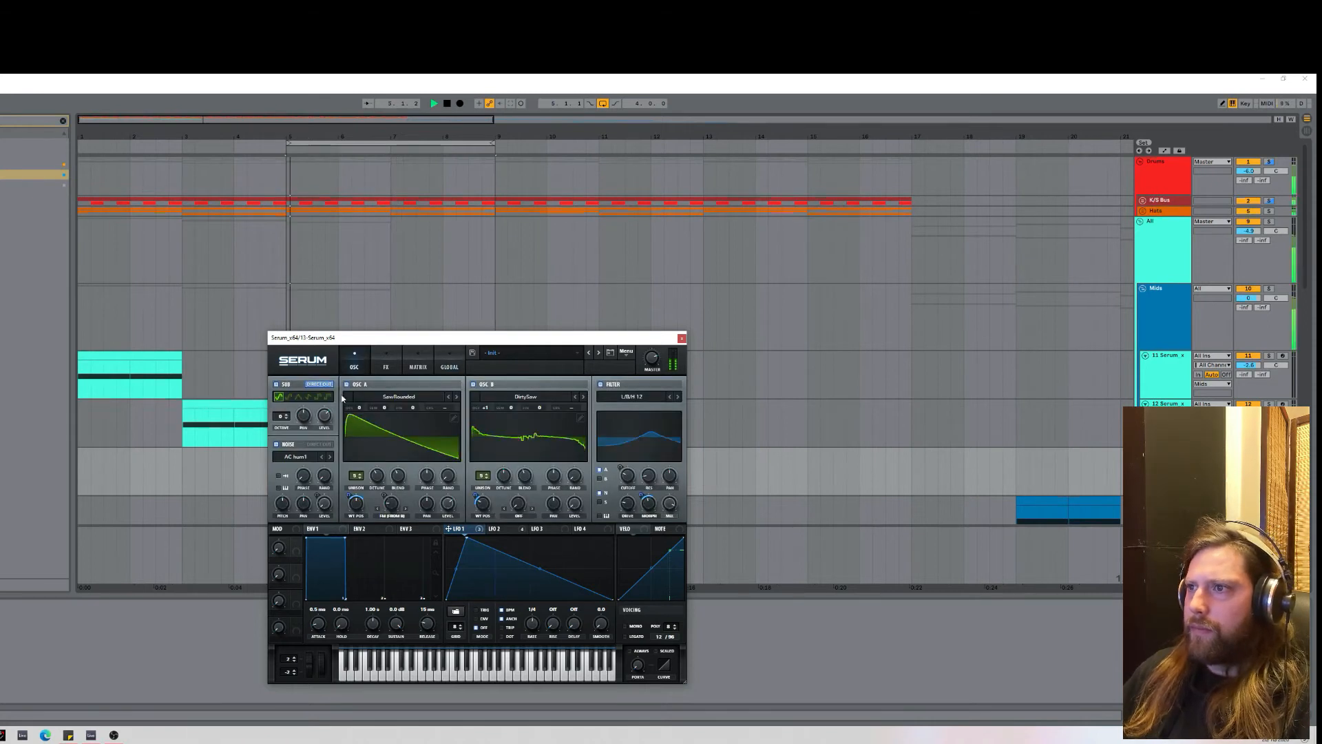
click(583, 396)
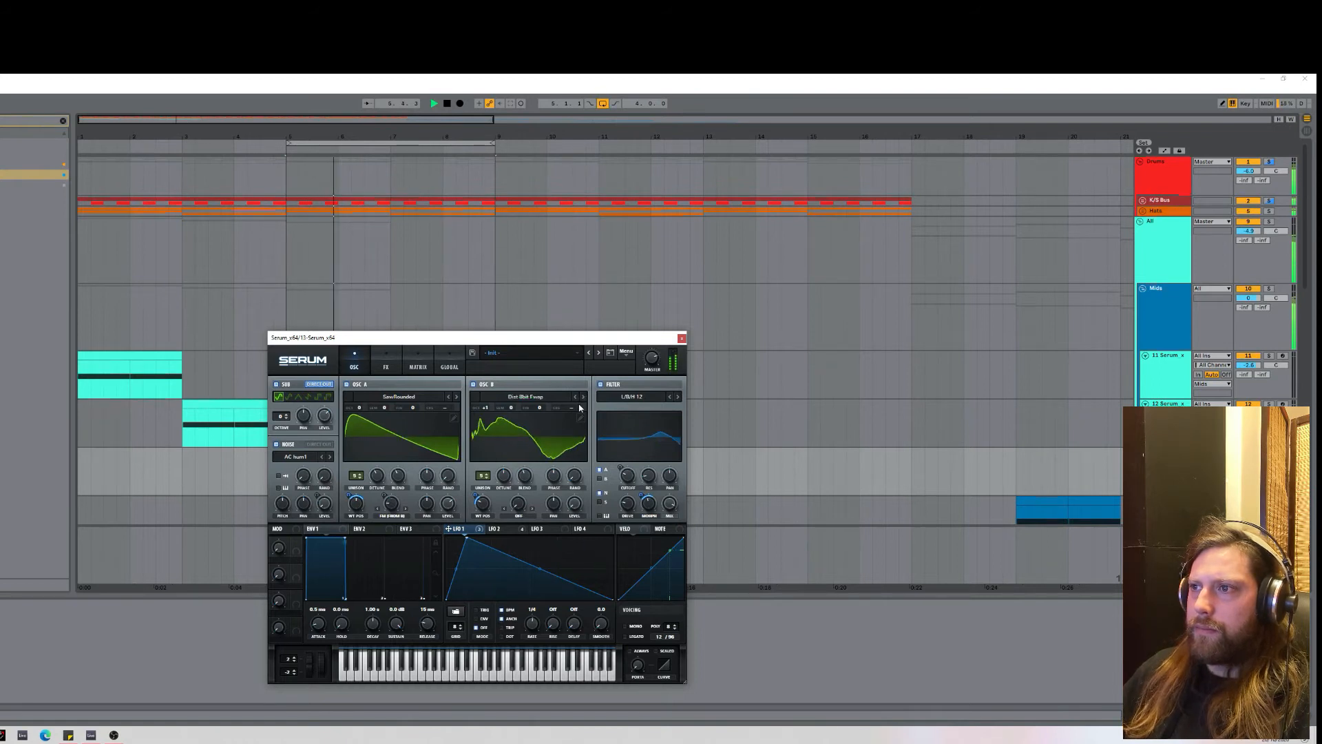
Reshape LFO 2 into two early falling ramps followed by a lower triangular peak, and bend the first ramp inward.
click(519, 530)
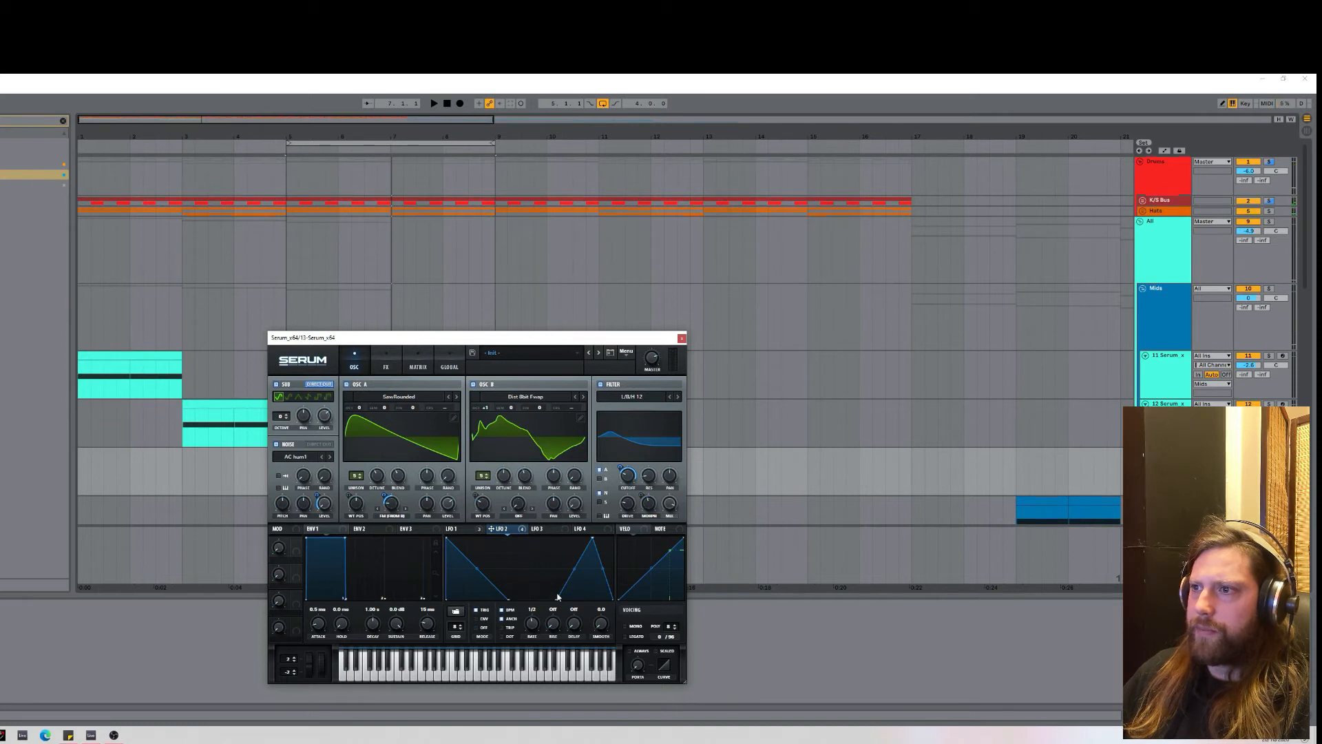
drag(557, 598, 510, 598)
key(space)
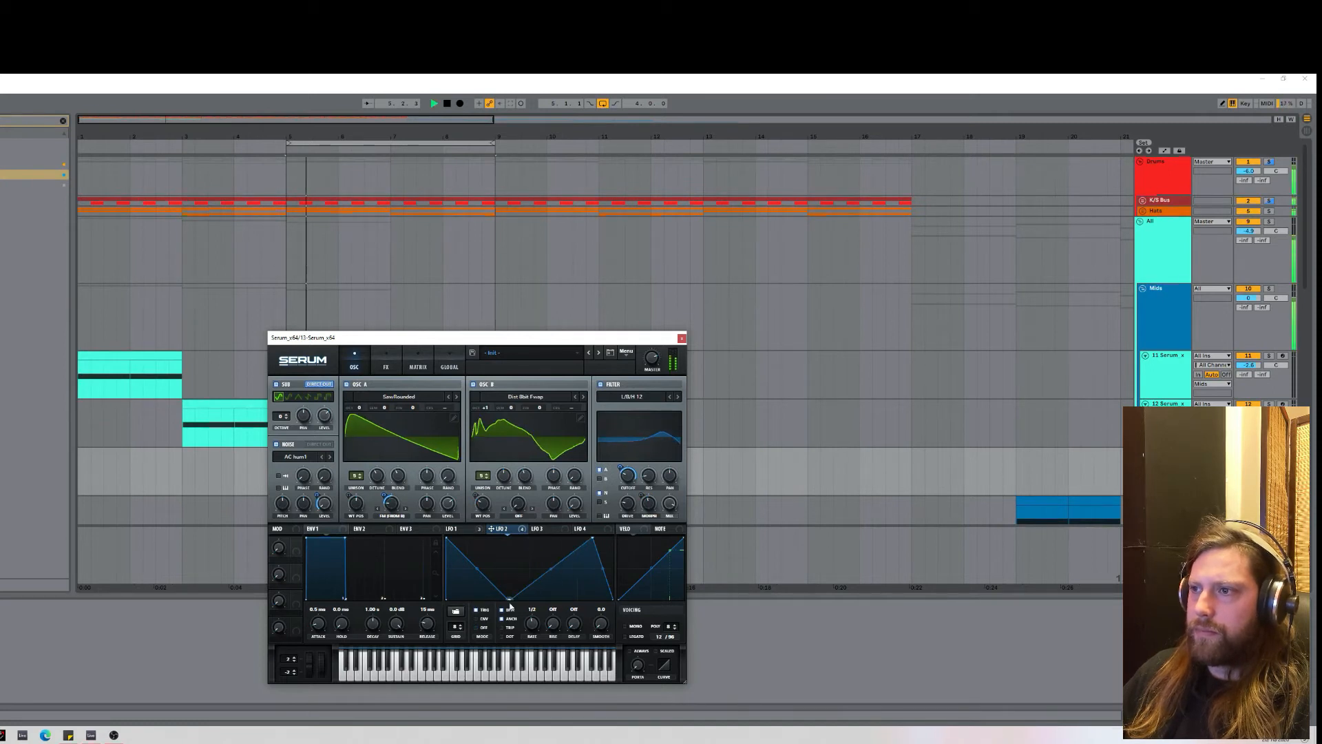
drag(593, 538, 488, 529)
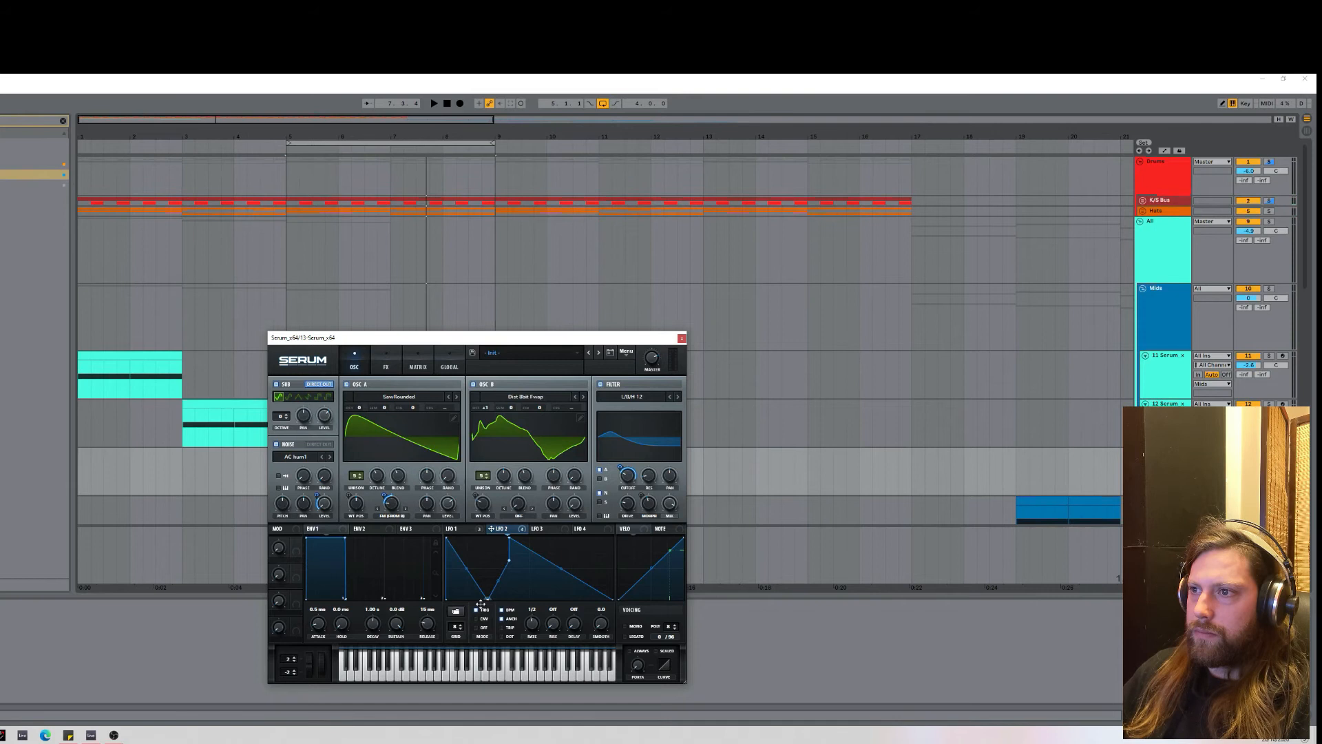
key(space)
drag(510, 542, 474, 529)
drag(533, 560, 576, 571)
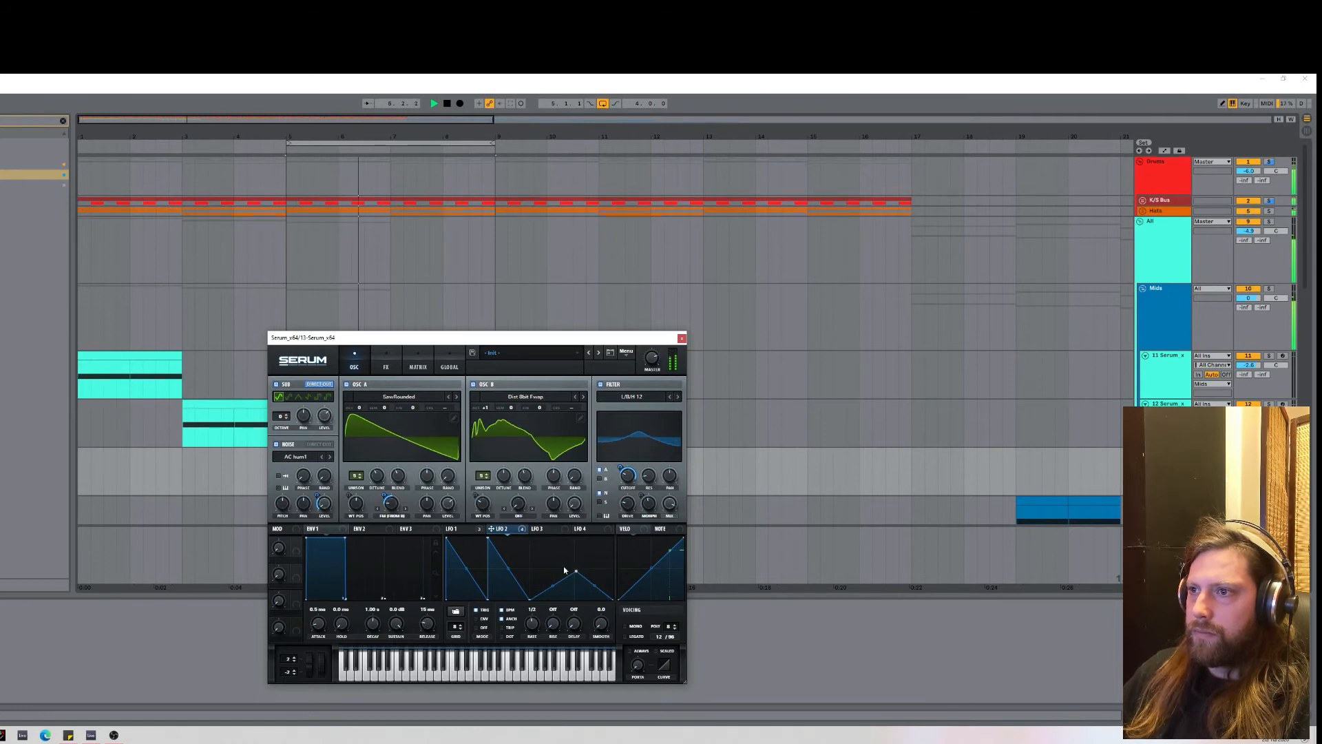
drag(471, 571, 471, 576)
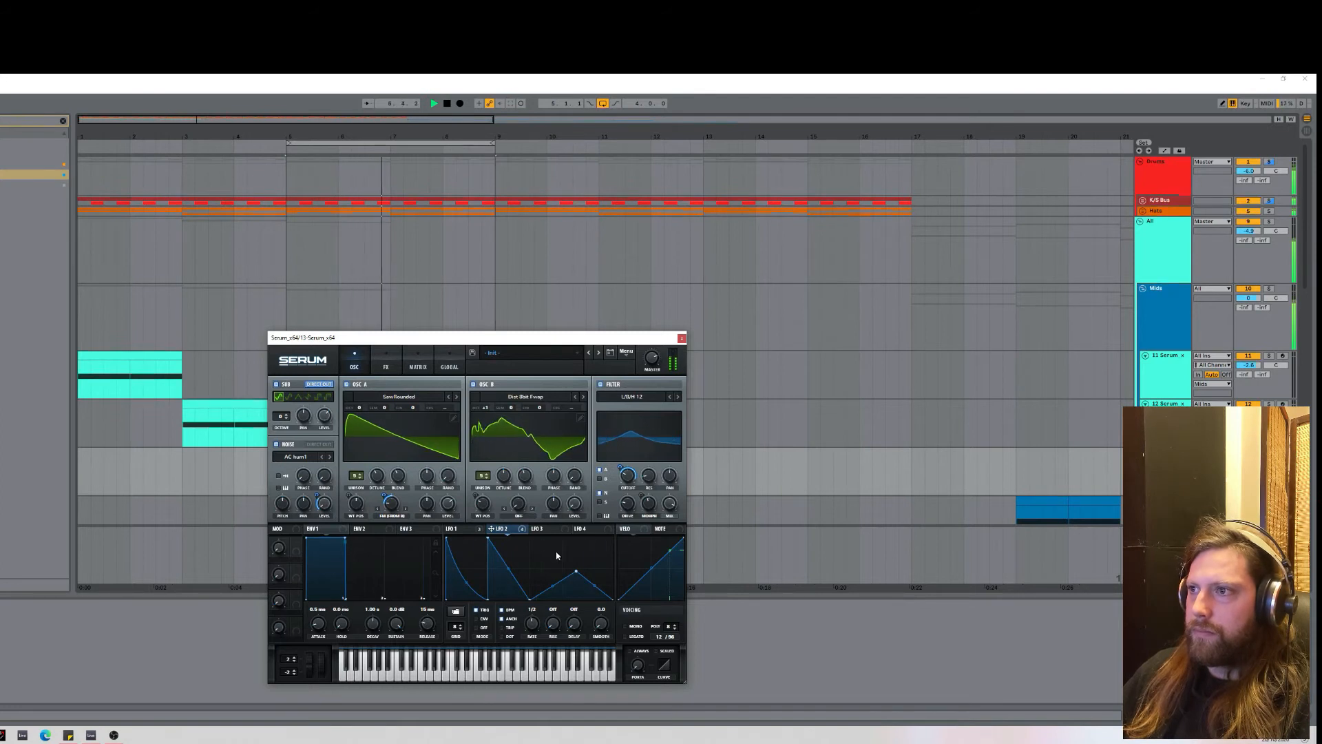
Fine-tune the filter's LFO 2 cutoff modulation and mix while the loop plays, and close the Serum window.
mouse_move(624, 470)
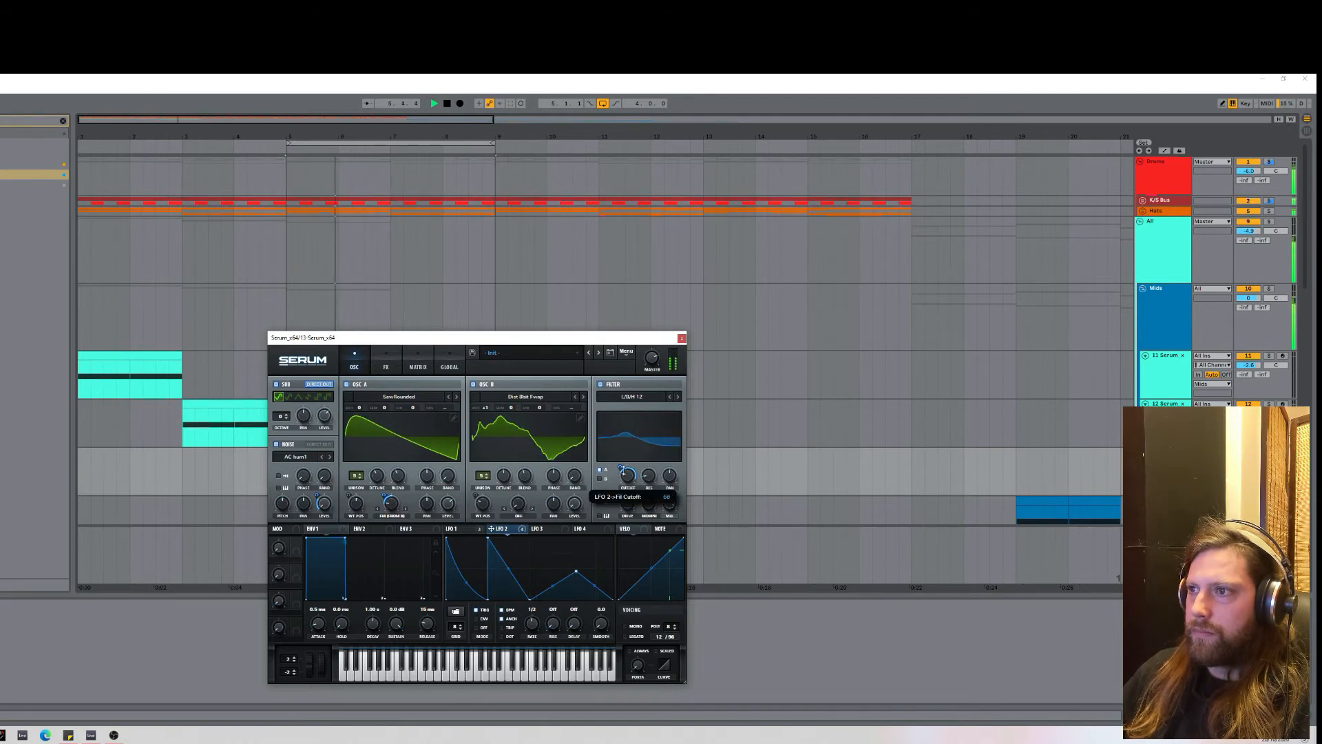
mouse_move(668, 507)
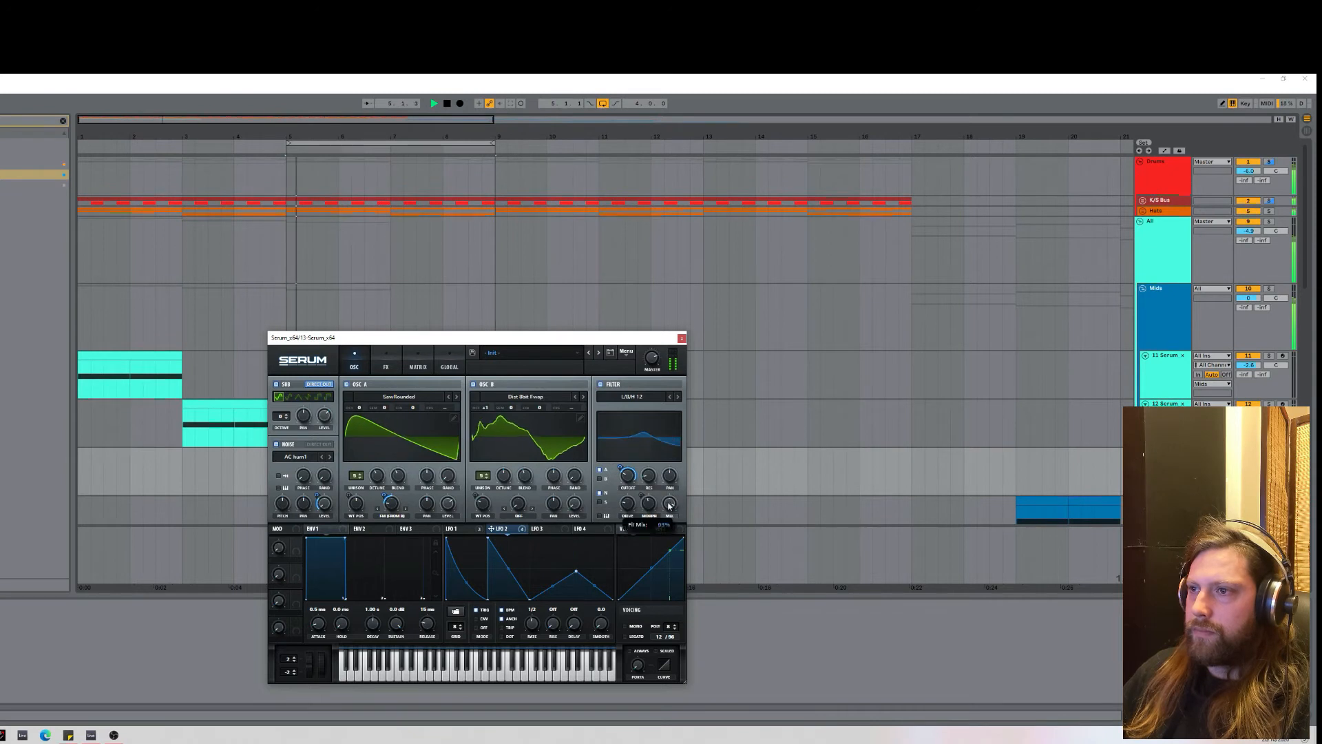
click(457, 529)
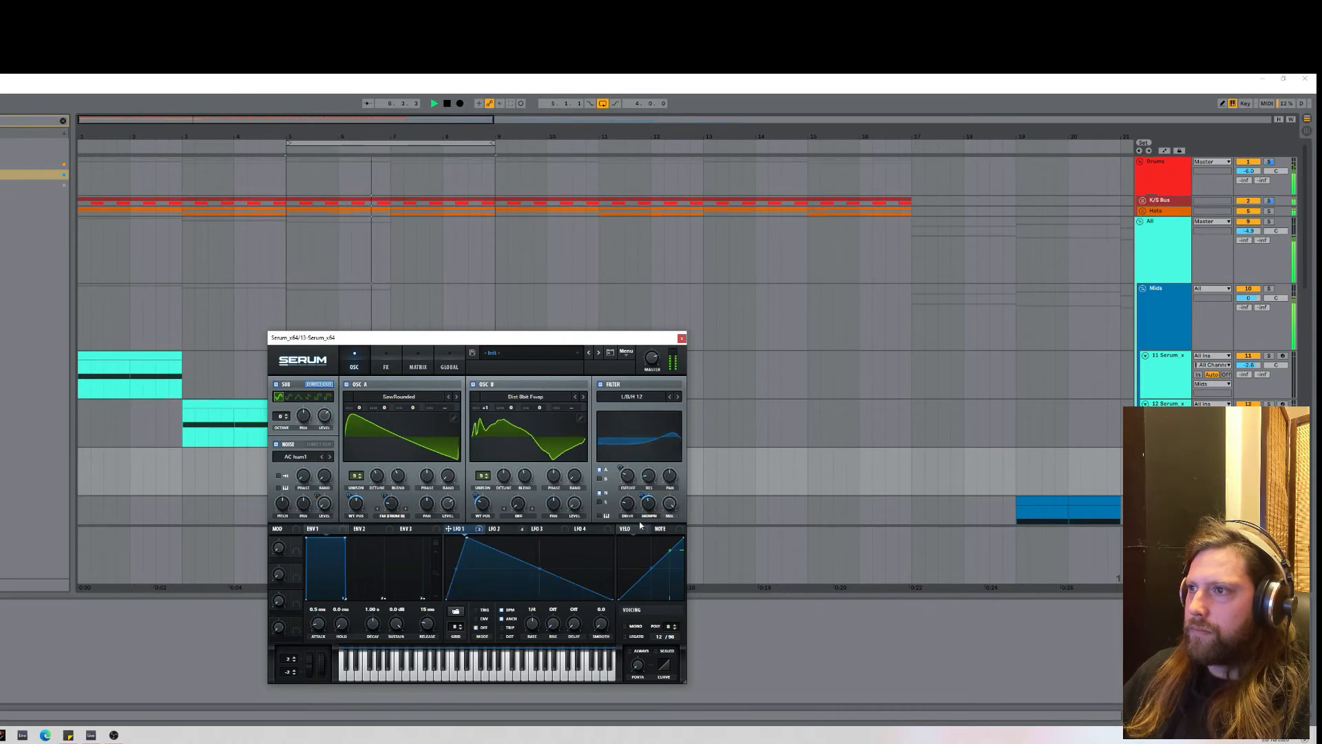
mouse_move(650, 524)
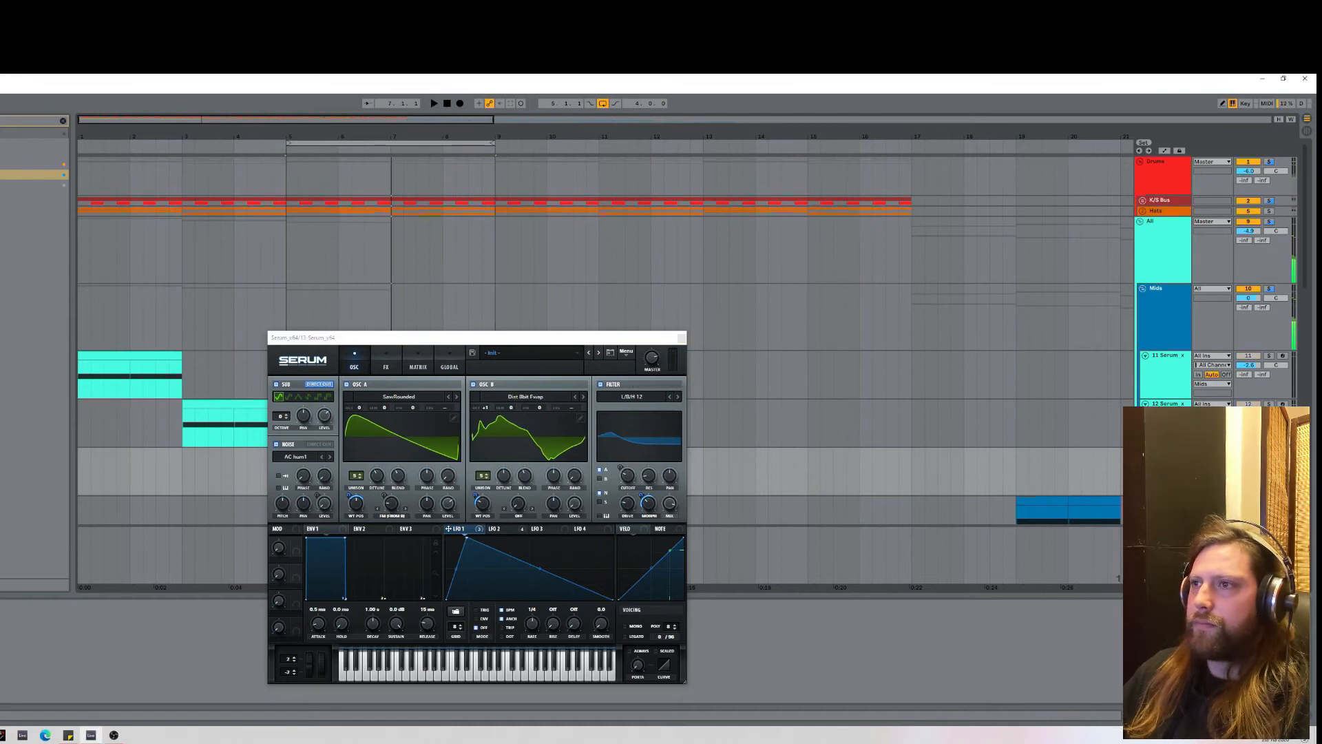
key(space)
click(681, 339)
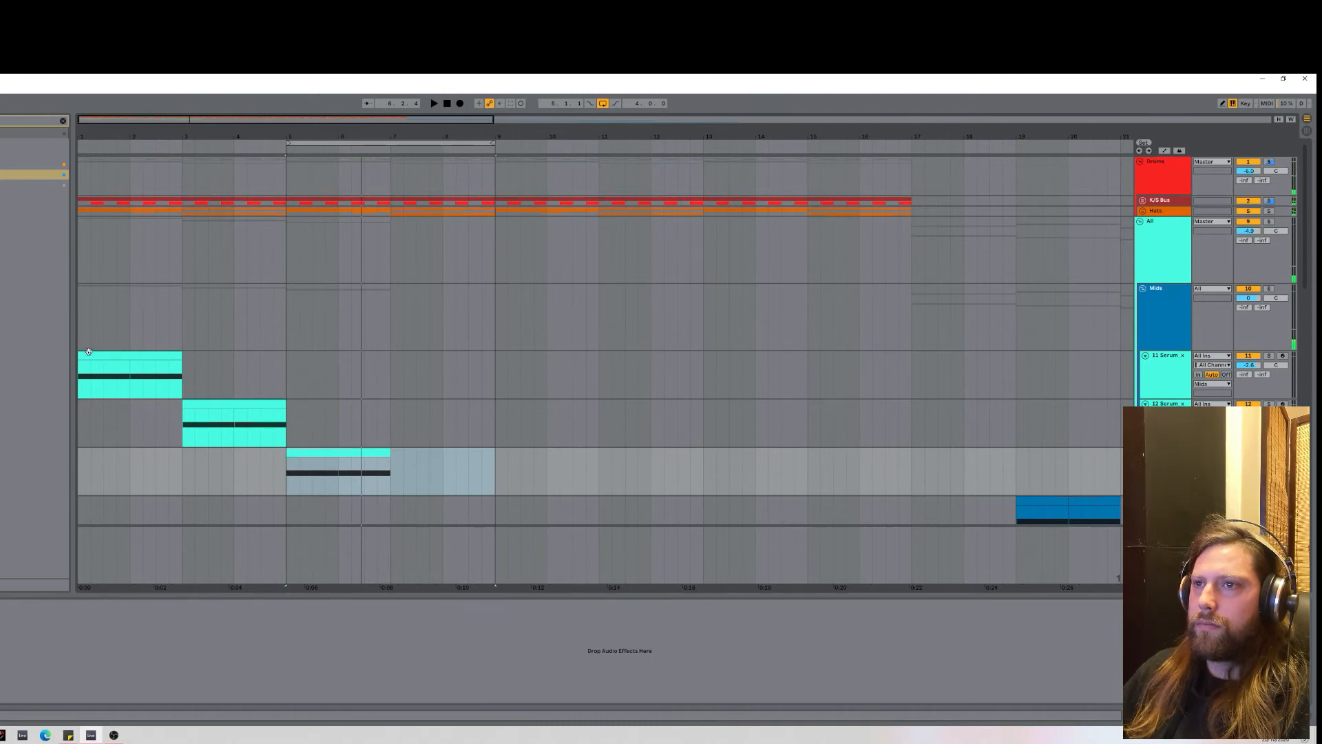
Play the arrangement from the first Serum clip to hear the patches in sequence.
click(89, 351)
key(space)
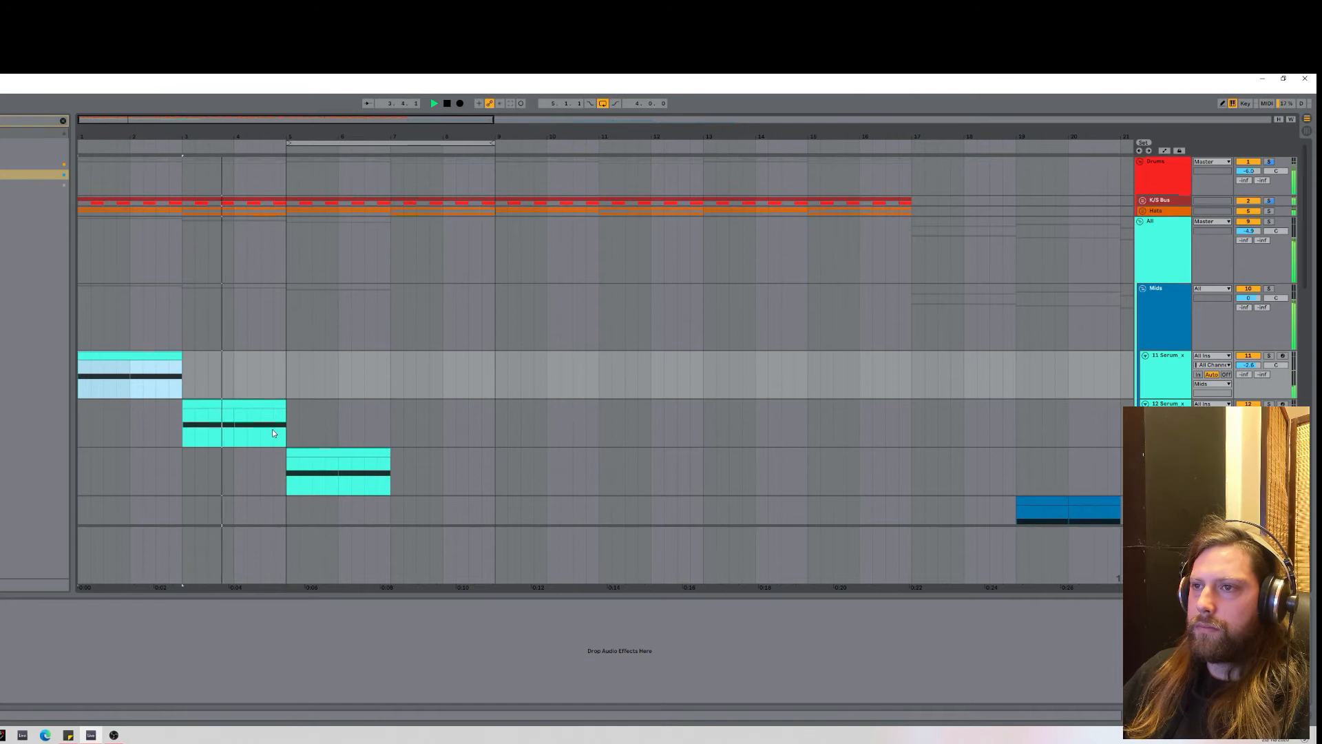
key(space)
Duplicate the third Serum track, move the new clip to start at bar 7, and open its Serum window.
click(328, 456)
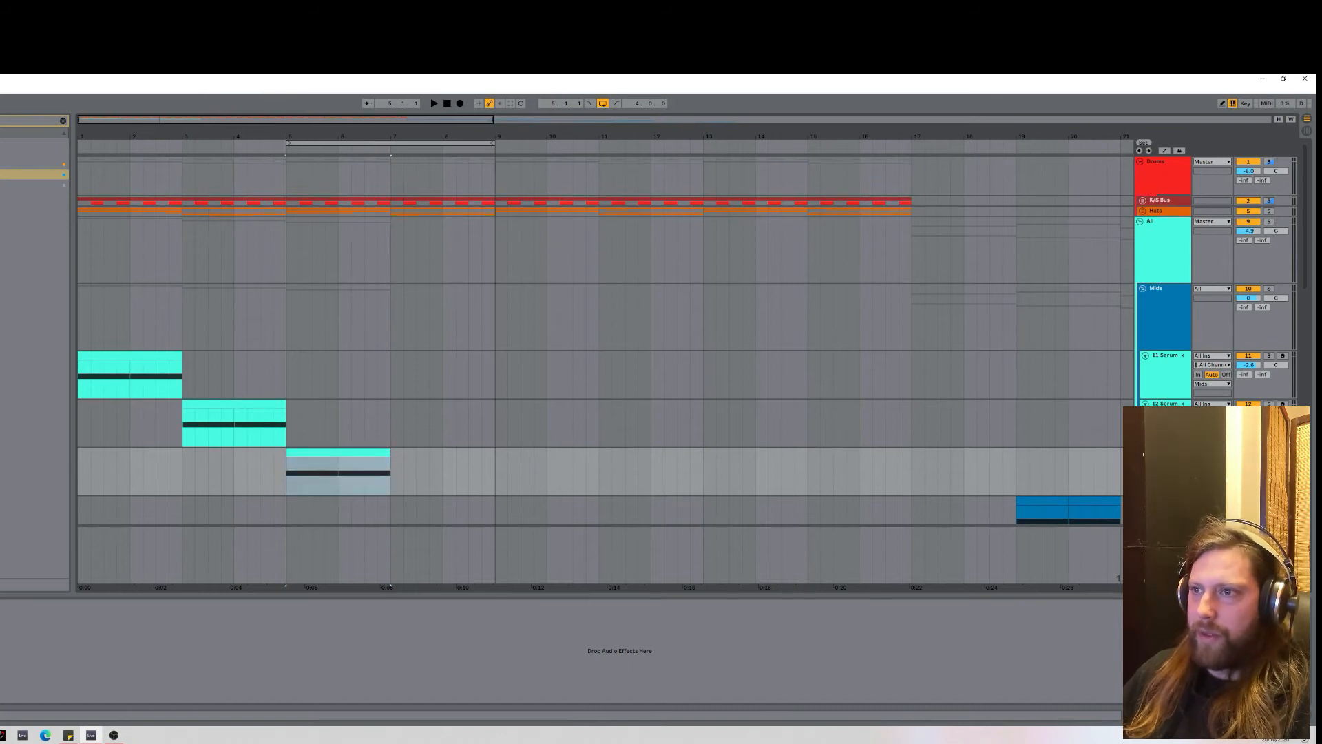
key(ctrl+d)
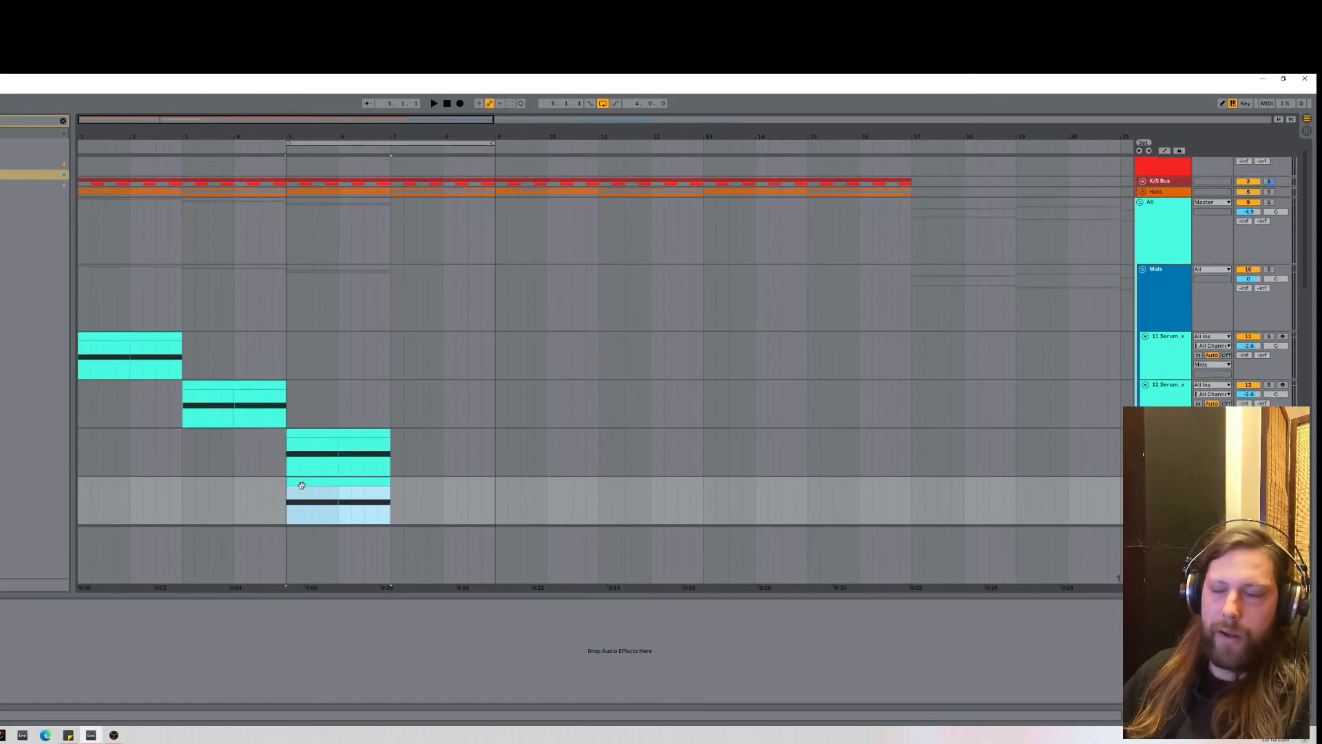
drag(319, 485, 431, 513)
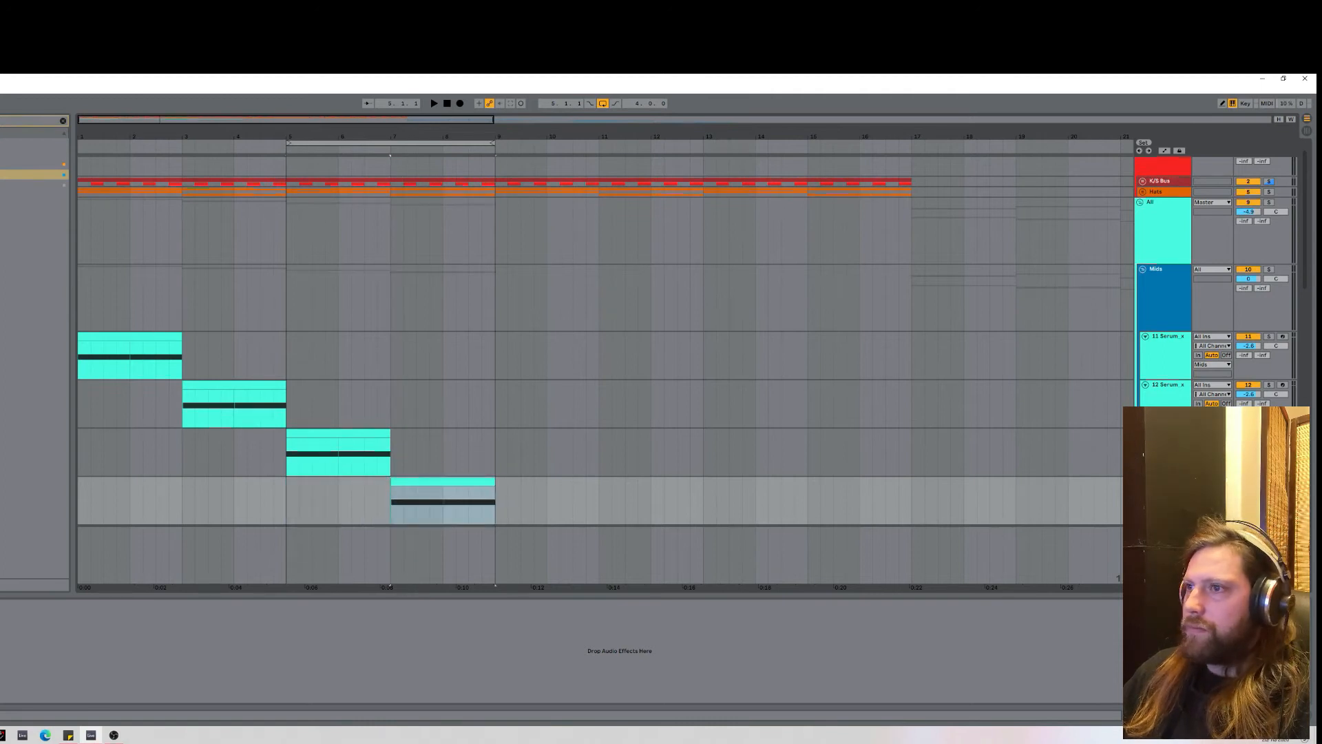
key(space)
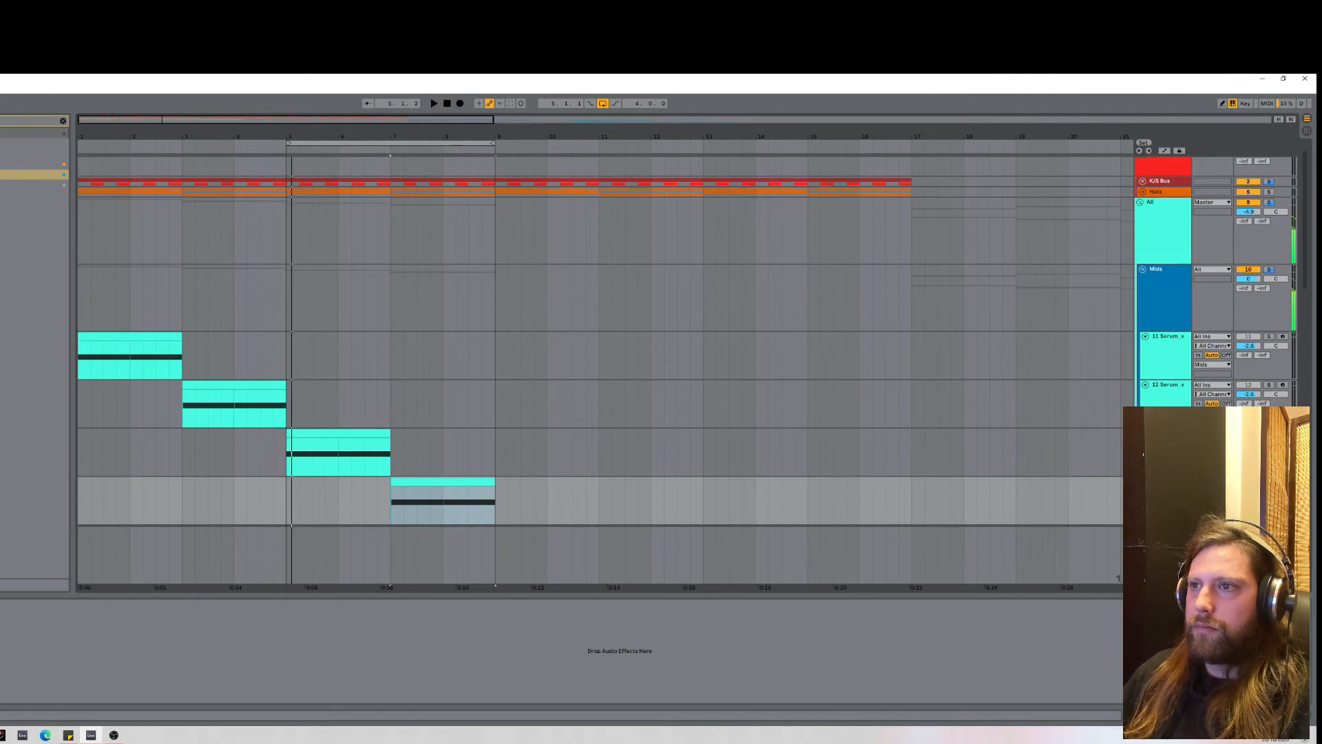
key(ctrl+alt+p)
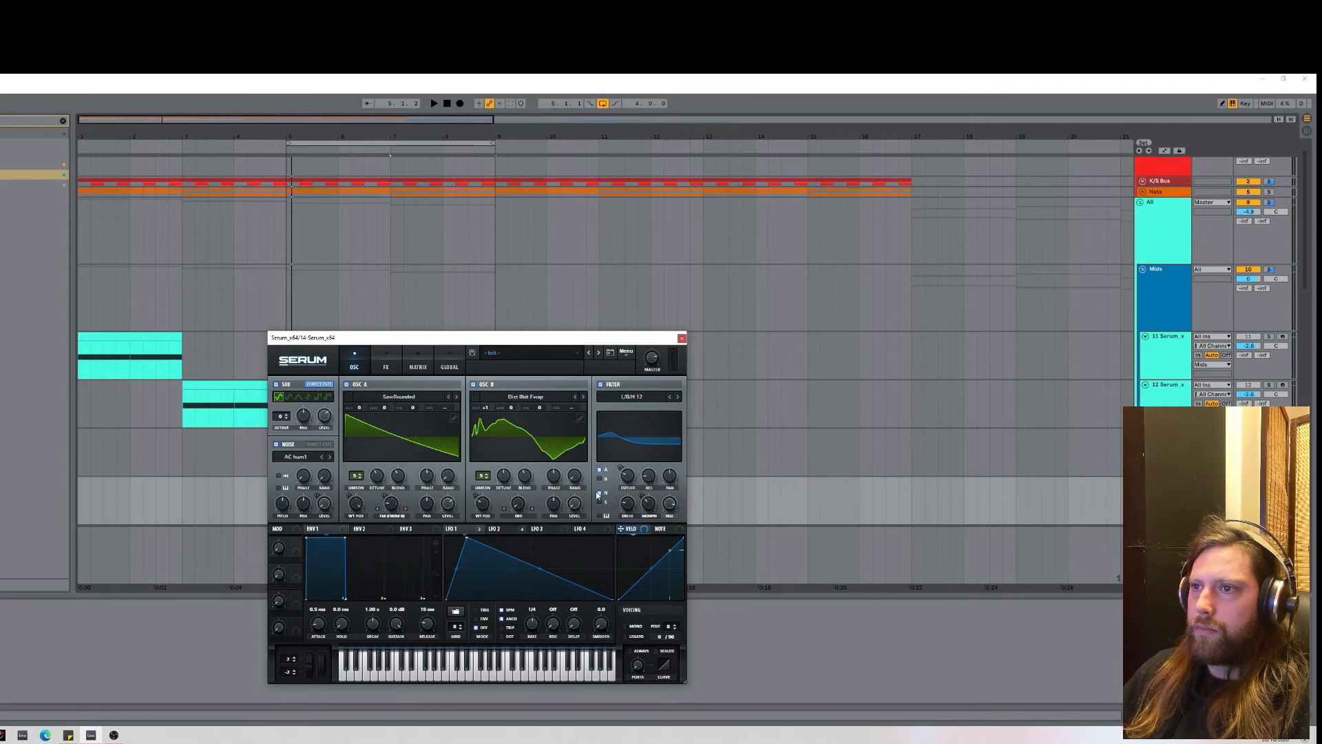
Turn the noise oscillator's level down and increase LFO 2's modulation amount on it.
key(space)
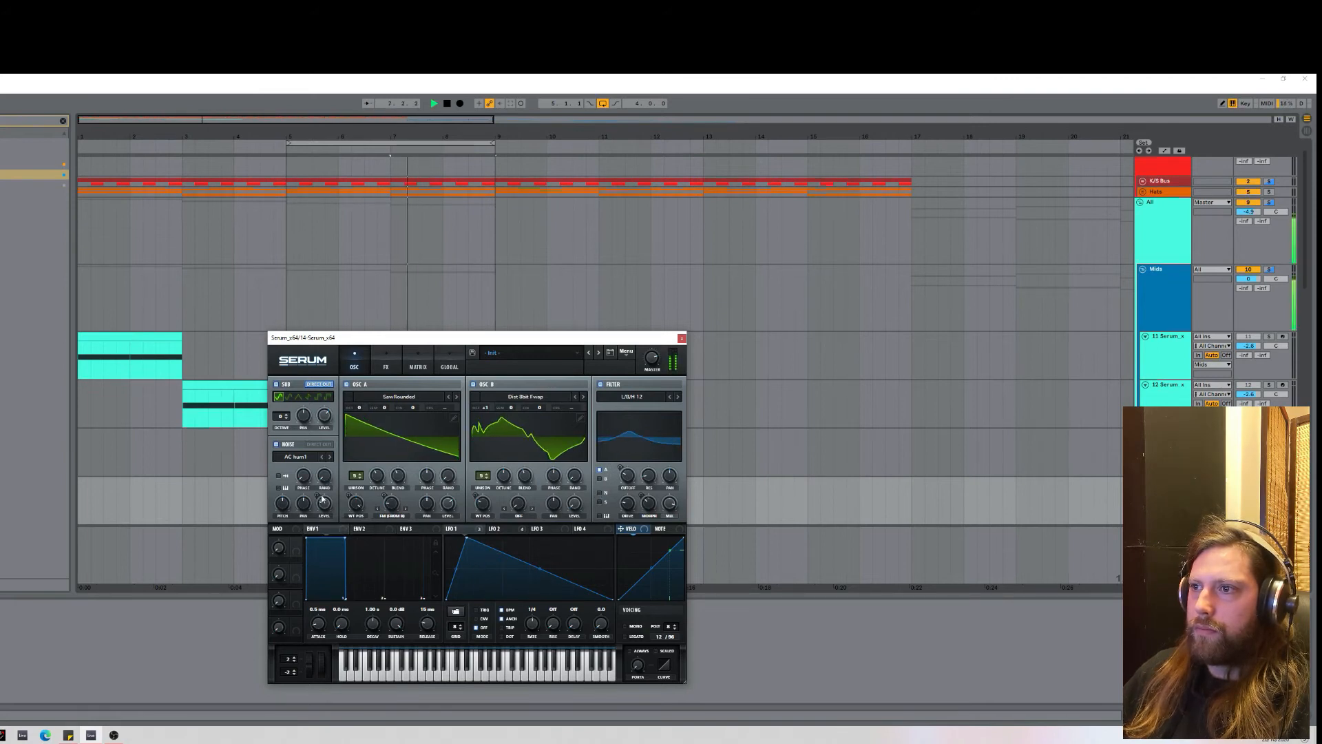
click(512, 528)
key(space)
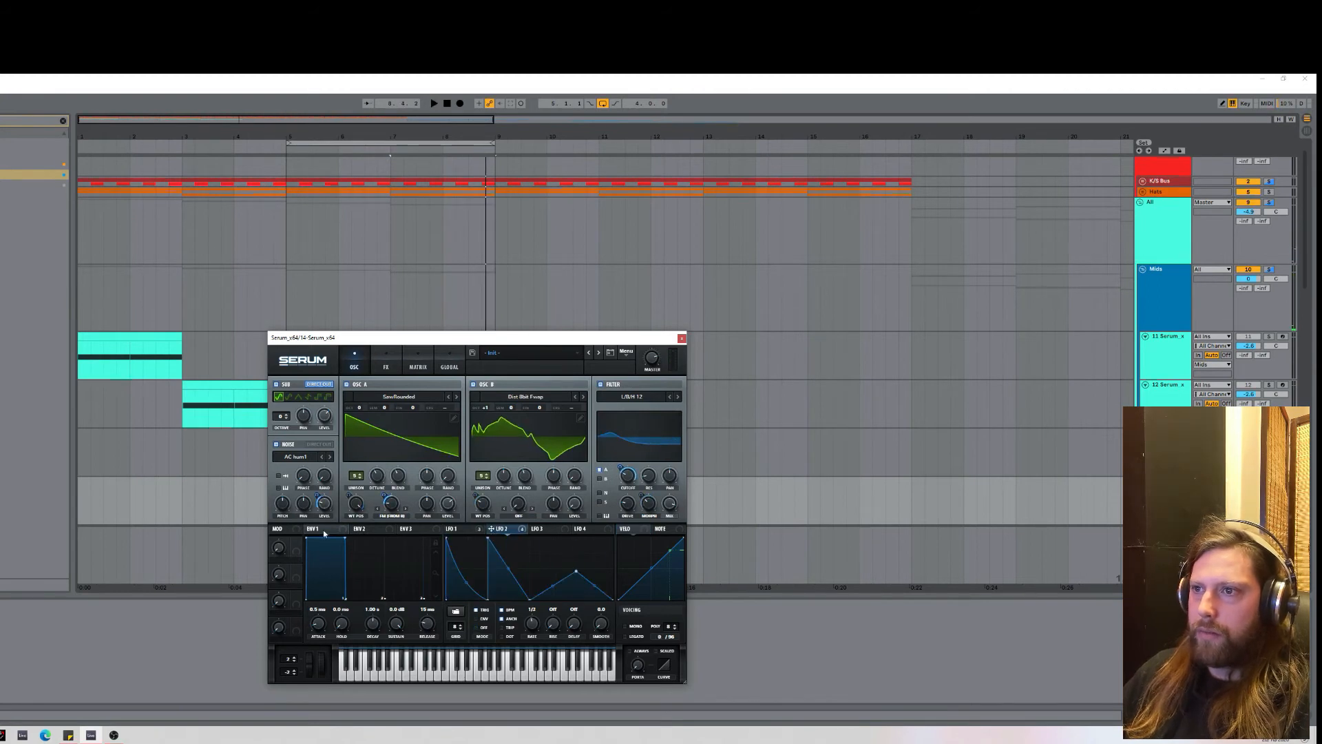
drag(330, 506, 330, 494)
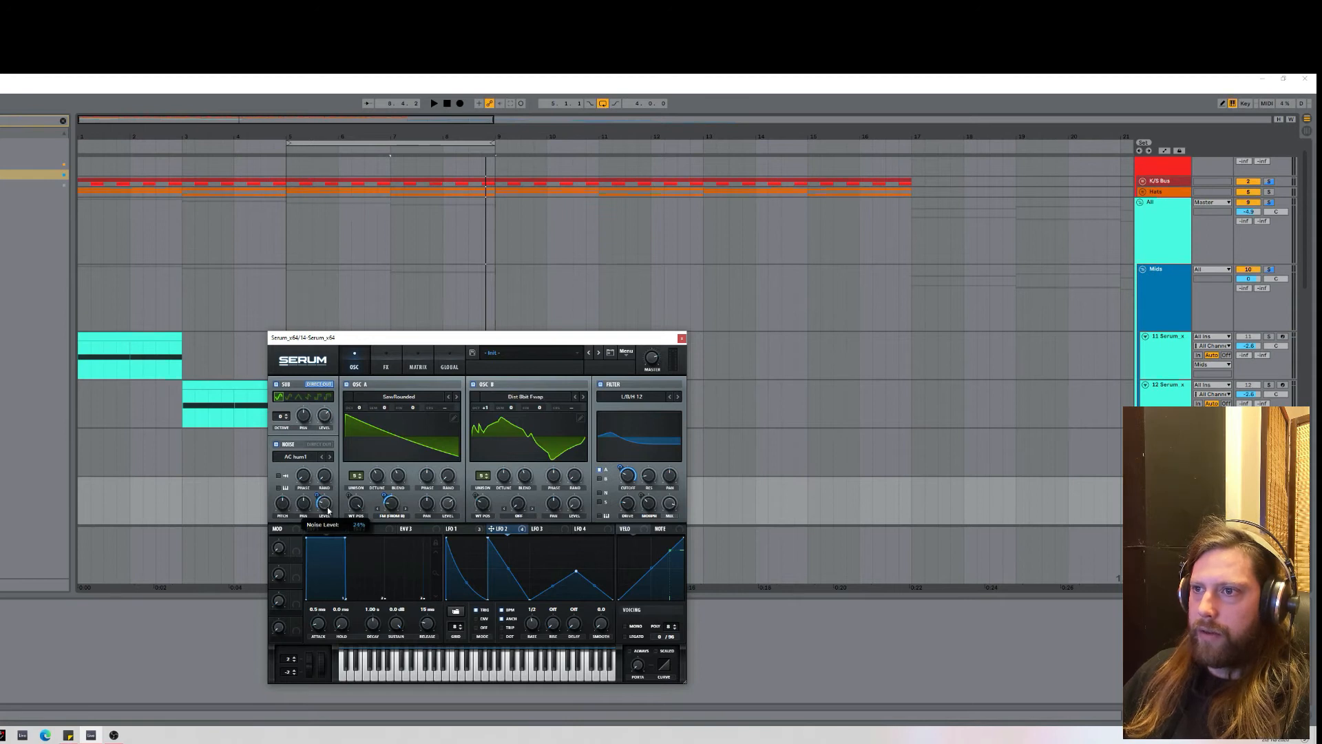
mouse_move(327, 504)
mouse_down()
mouse_move(332, 538)
mouse_move(321, 491)
mouse_up()
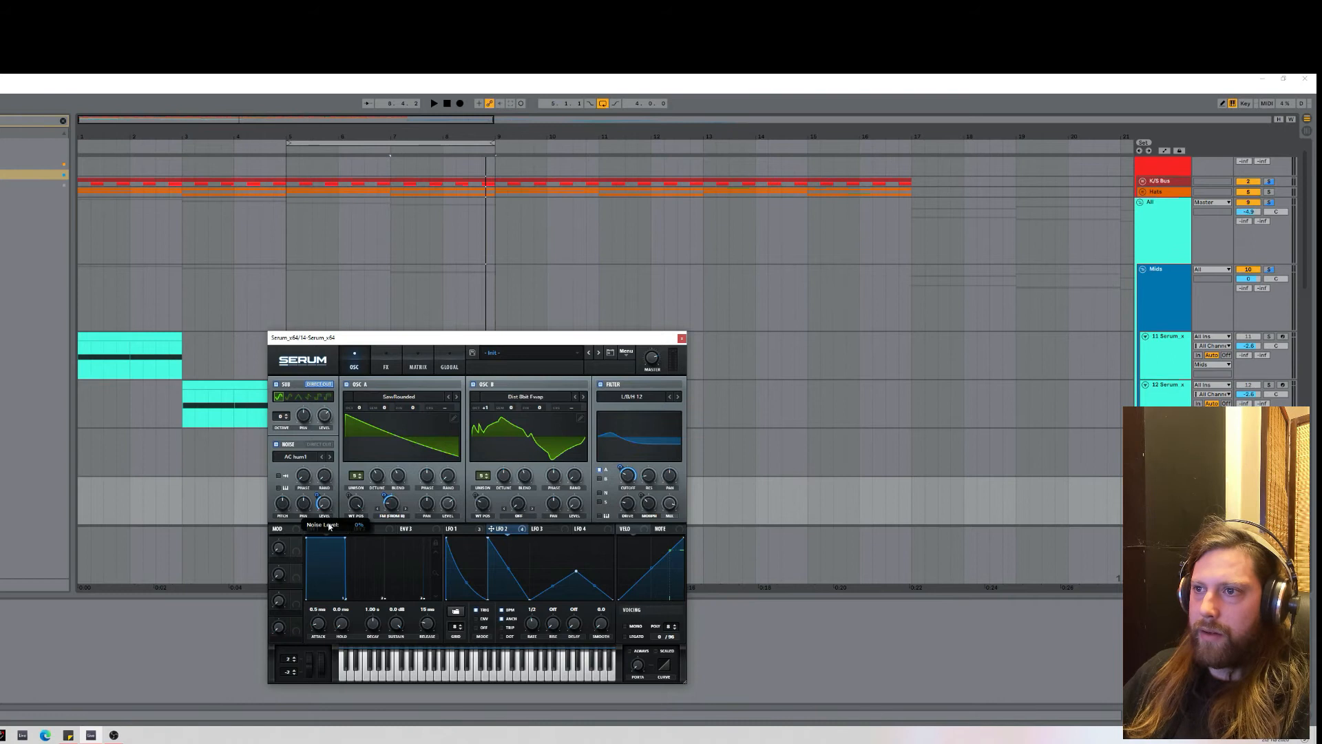
drag(328, 506, 330, 472)
key(space)
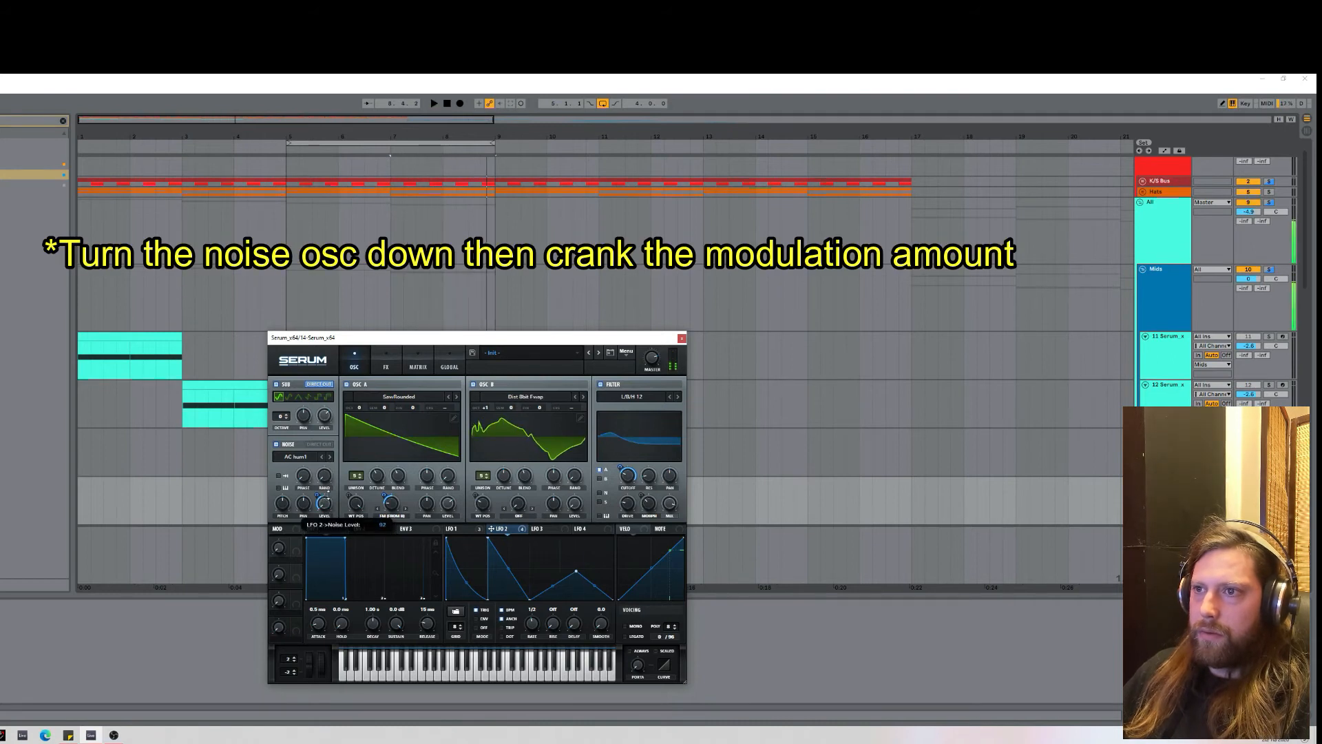
Change the noise oscillator's sample to BrightWhite and audition it in the loop.
key(space)
click(311, 456)
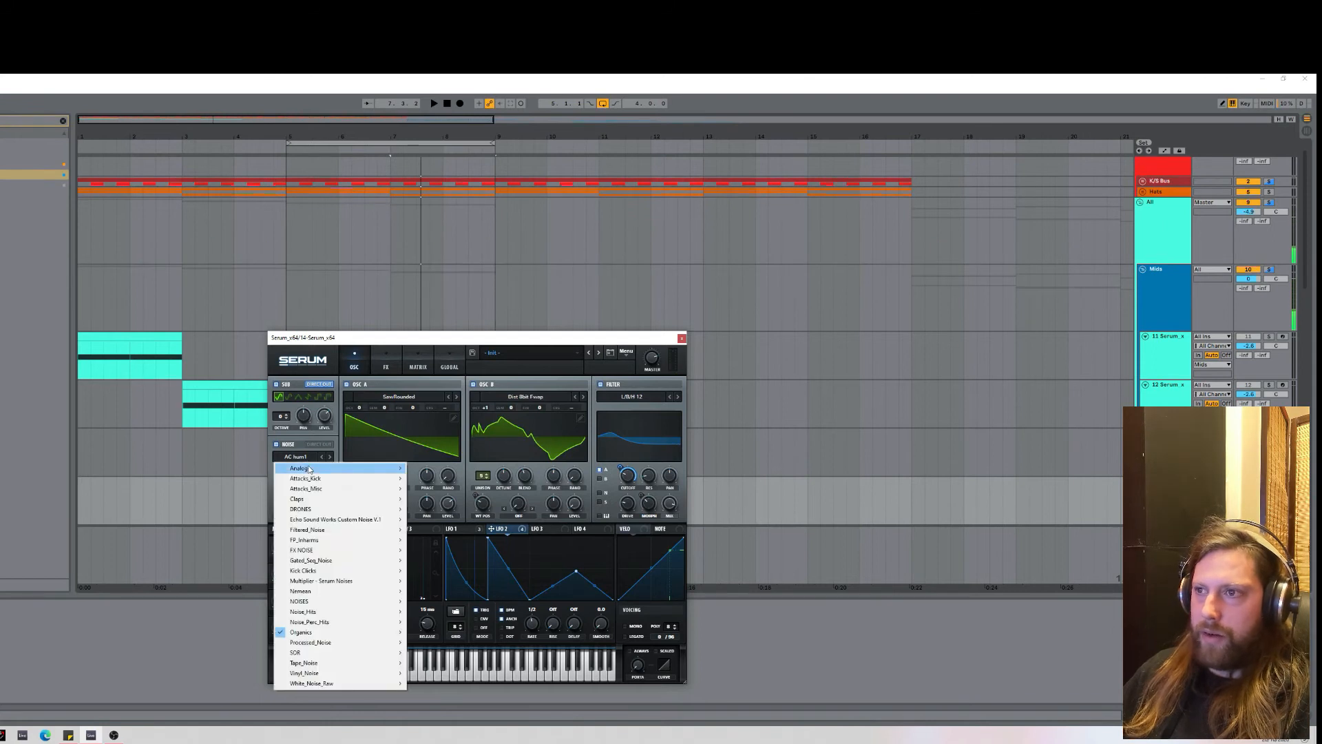
mouse_move(309, 469)
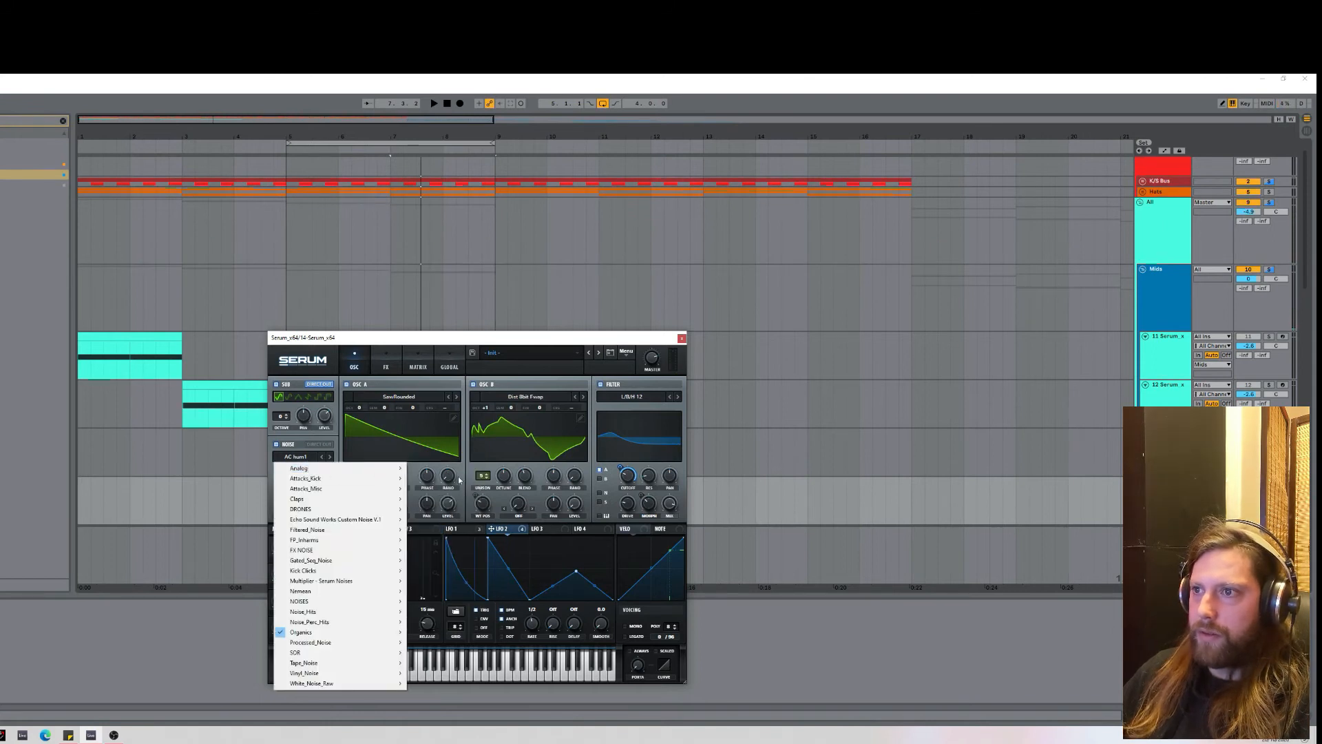
click(449, 511)
key(space)
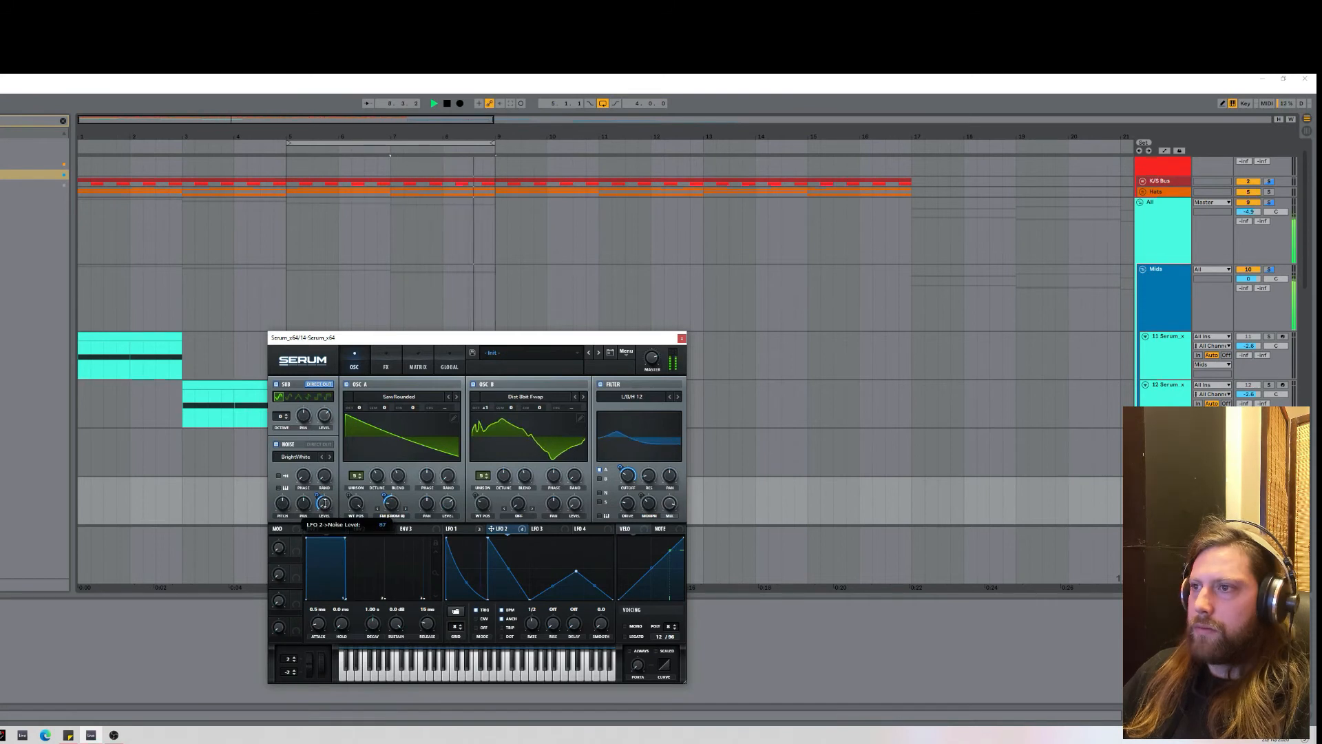
key(space)
key(space)
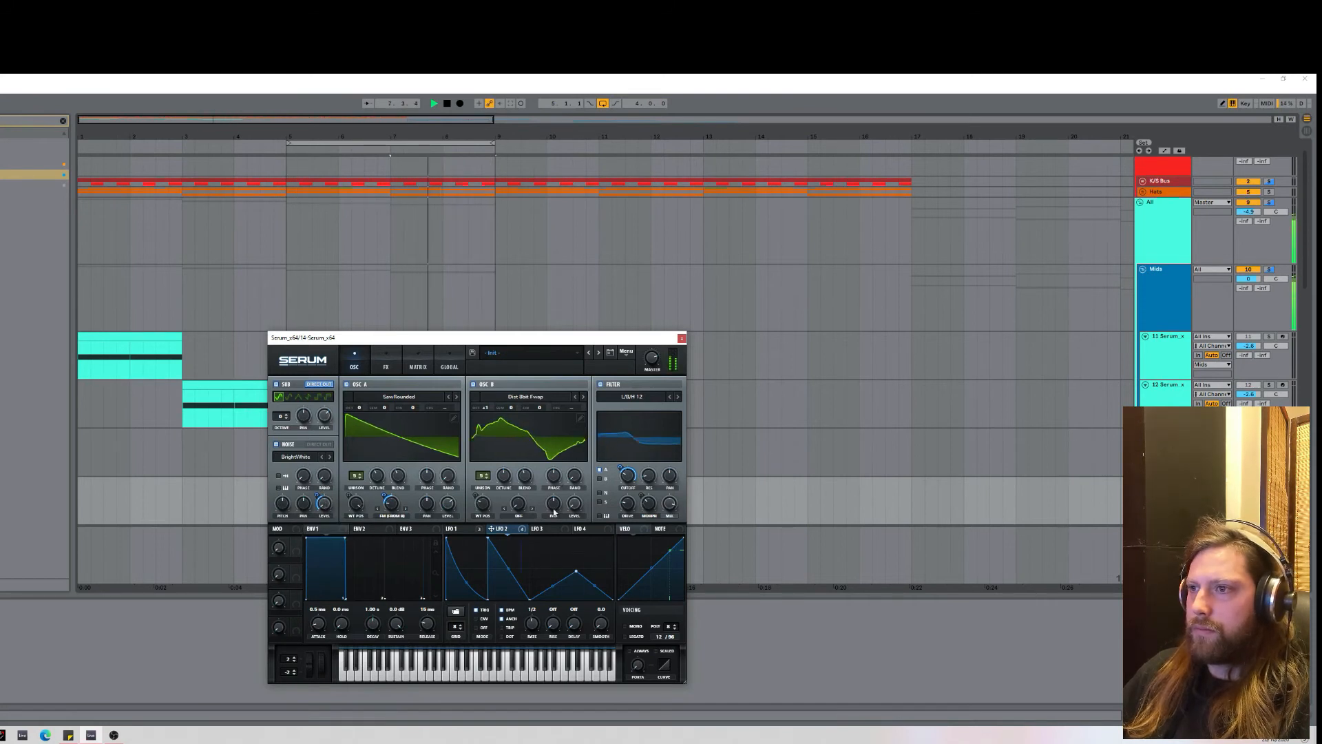
Move LFO 2's second full-height peak to mid-cycle so the curve rises gradually into it, auditioning the change.
key(space)
key(space)
drag(489, 538, 530, 537)
key(space)
key(space)
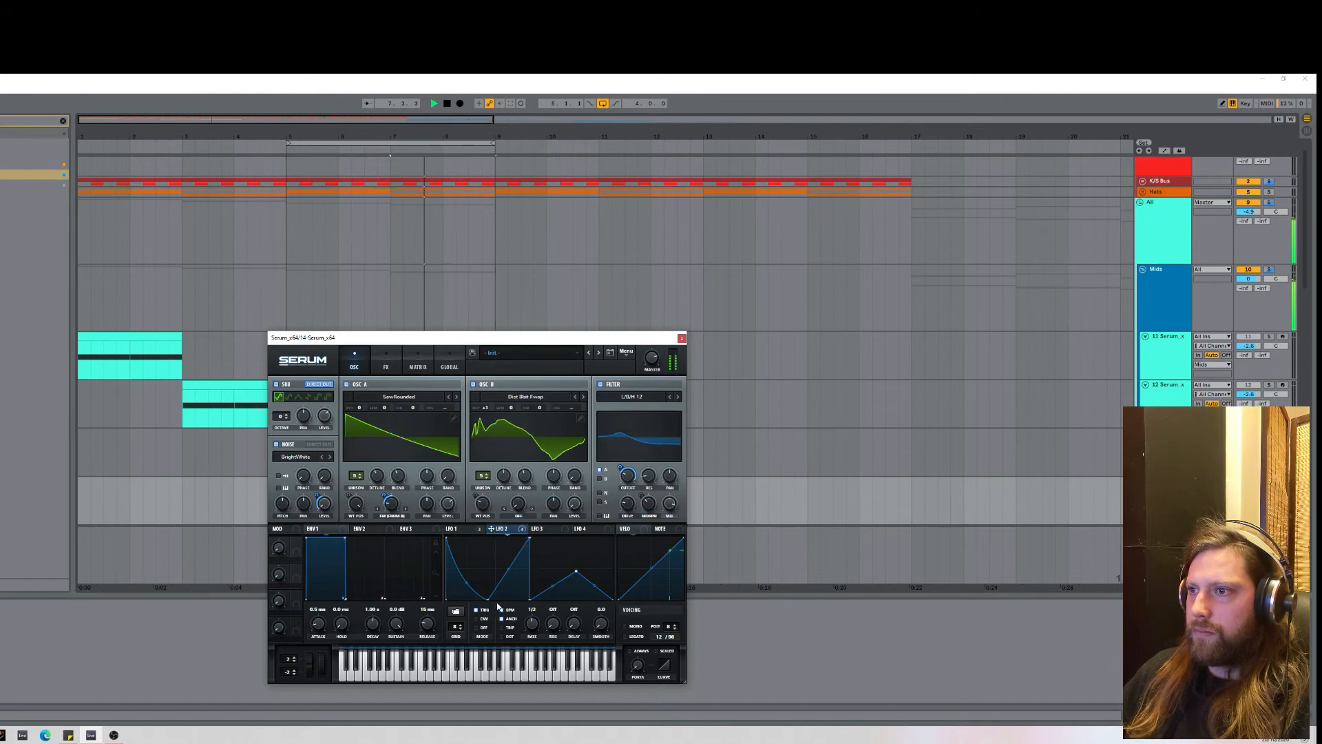
key(space)
key(space)
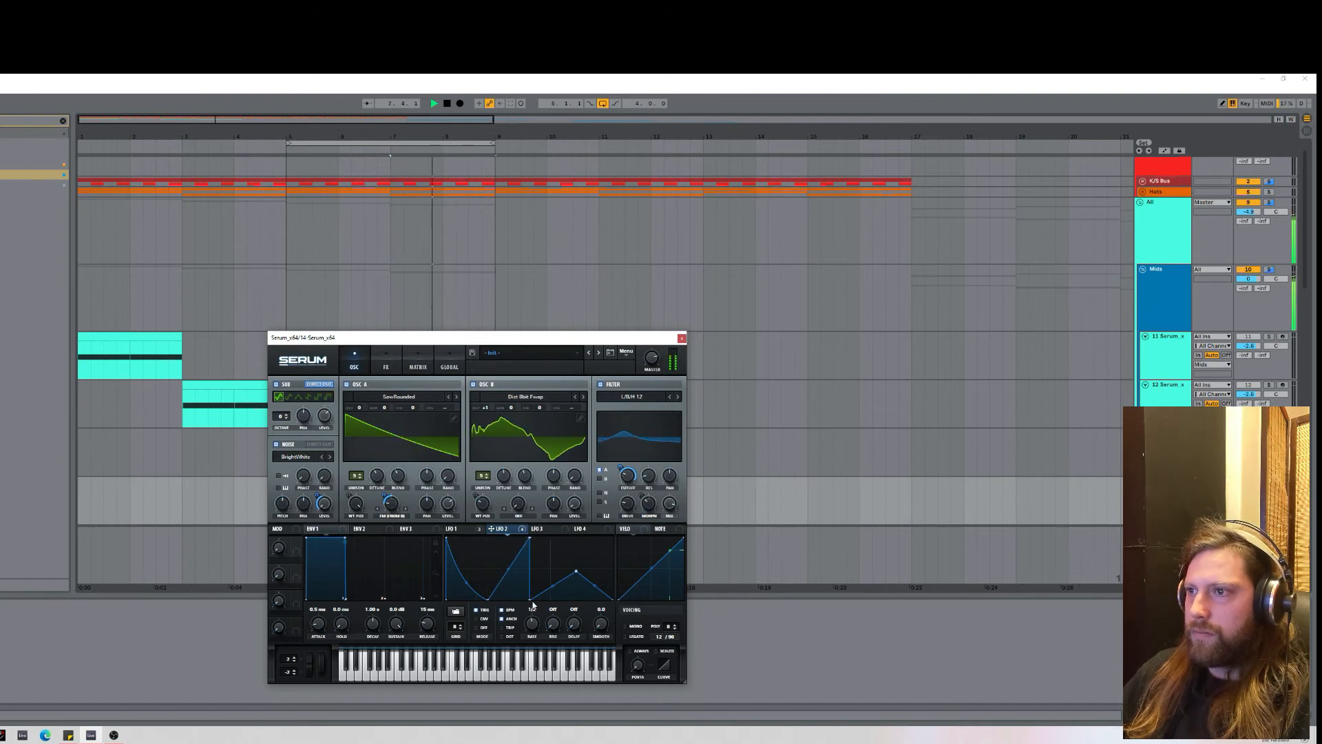
mouse_move(531, 604)
mouse_down()
mouse_move(549, 609)
mouse_move(529, 620)
mouse_up()
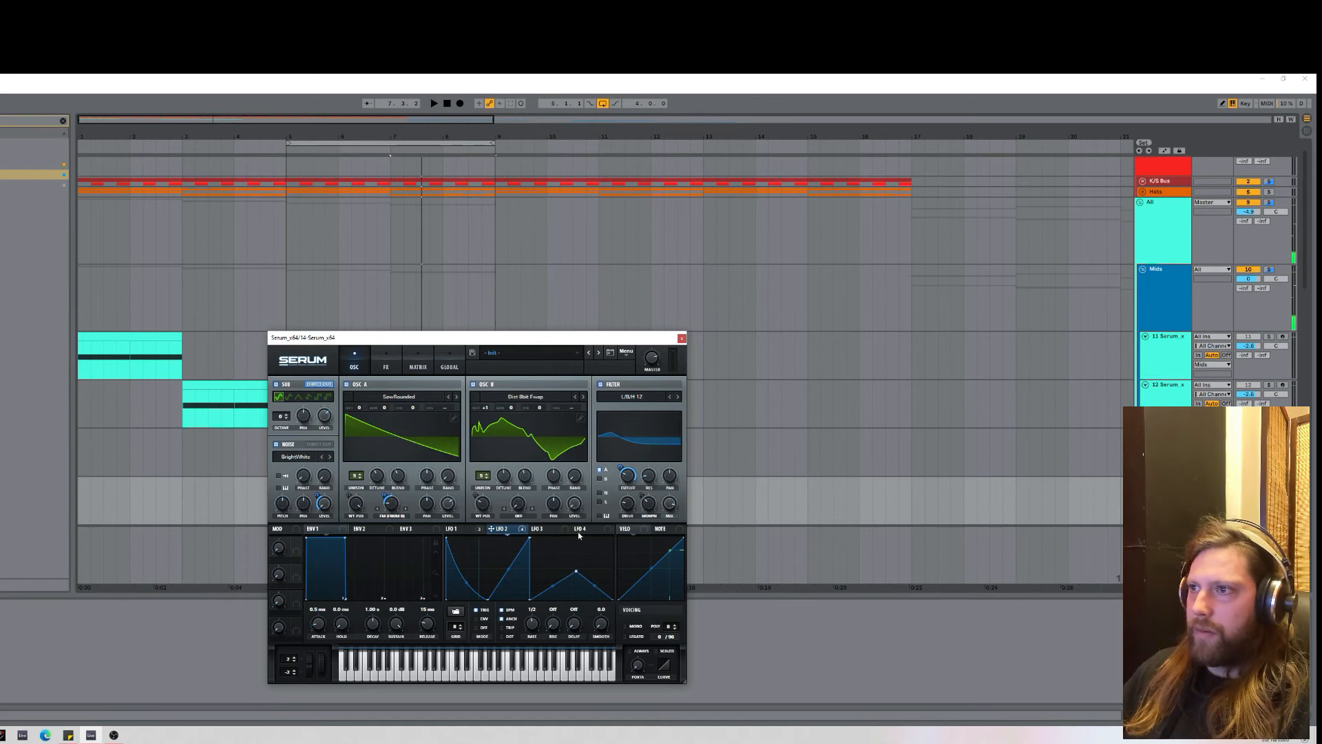
Adjust the filter's resonance and mix settings on the new patch while auditioning.
mouse_move(652, 479)
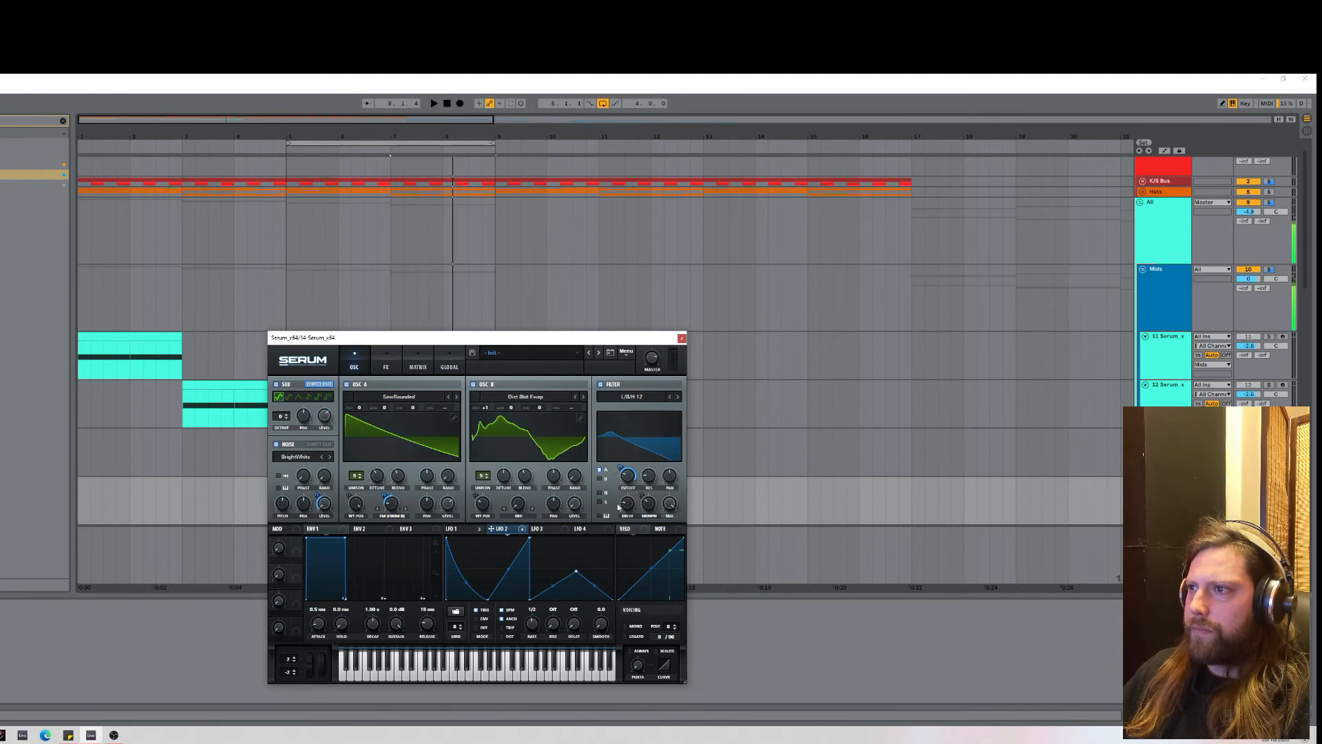
drag(663, 517, 681, 427)
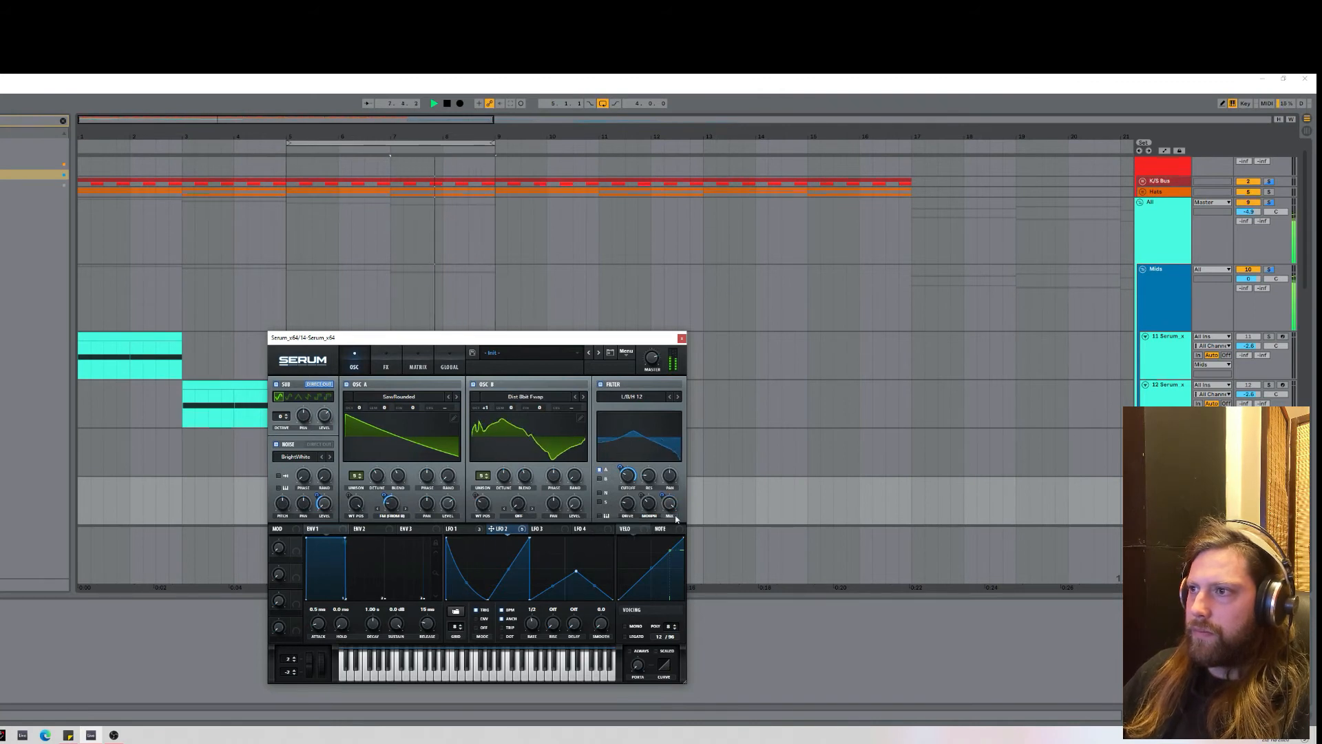
Fine-tune the filter's mix setting on the new patch while auditioning the loop.
drag(663, 495, 690, 600)
key(space)
key(space)
key(space)
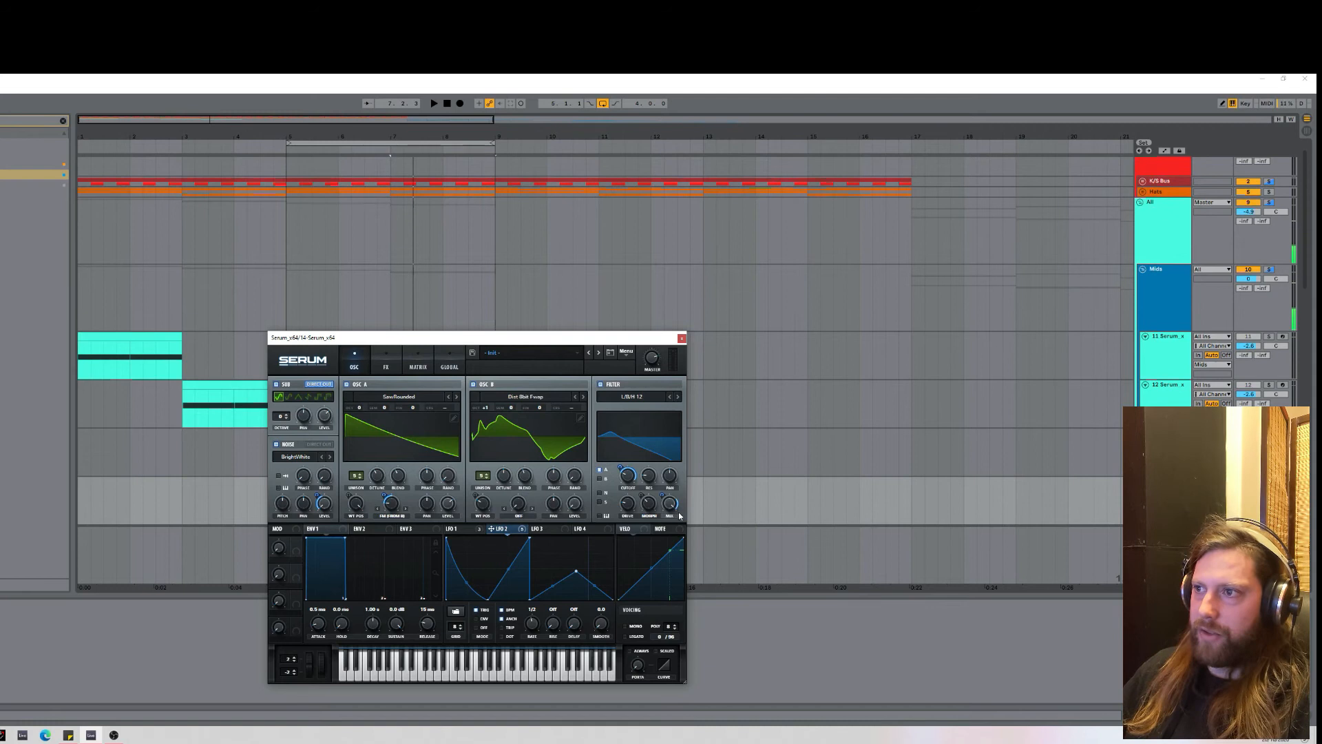
mouse_move(671, 508)
mouse_down()
mouse_move(671, 526)
mouse_move(665, 495)
mouse_move(670, 506)
mouse_up()
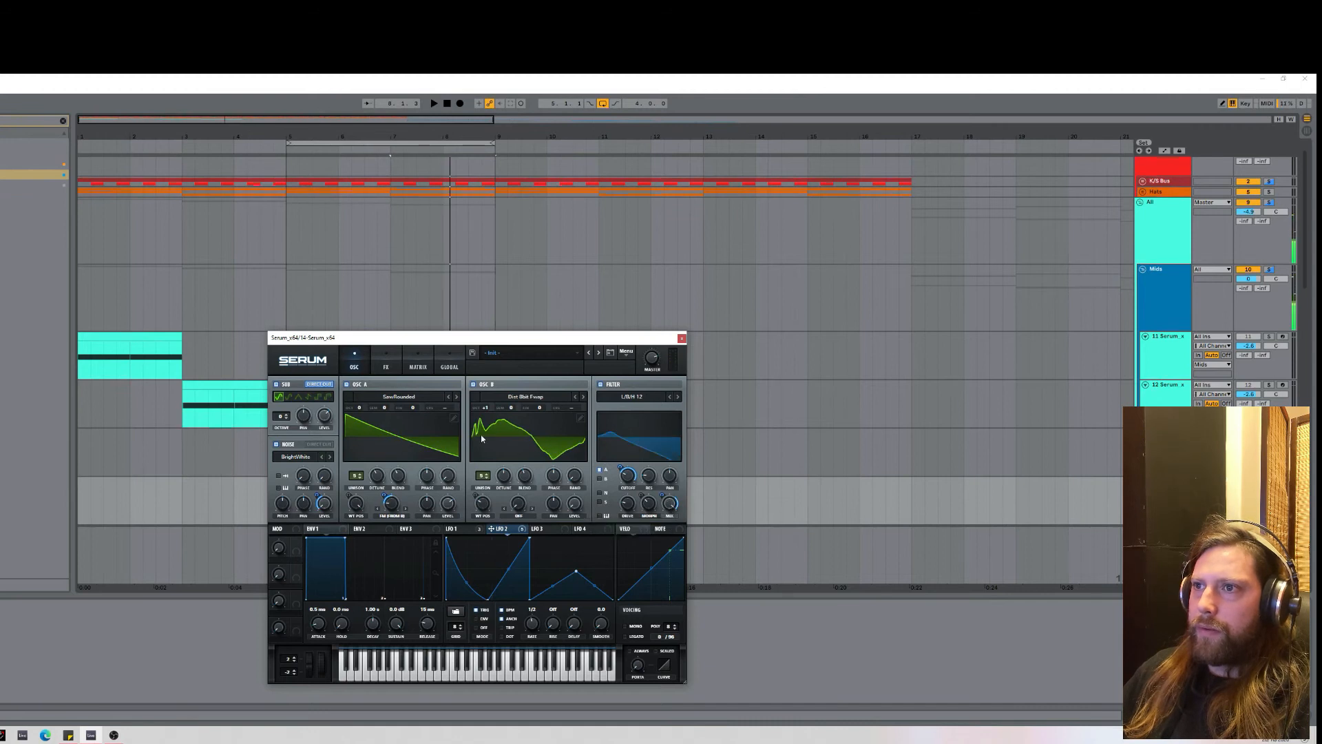
Set the unison stack of oscillators B and A to octave (12) options, auditioning each change in the loop.
click(445, 365)
click(354, 363)
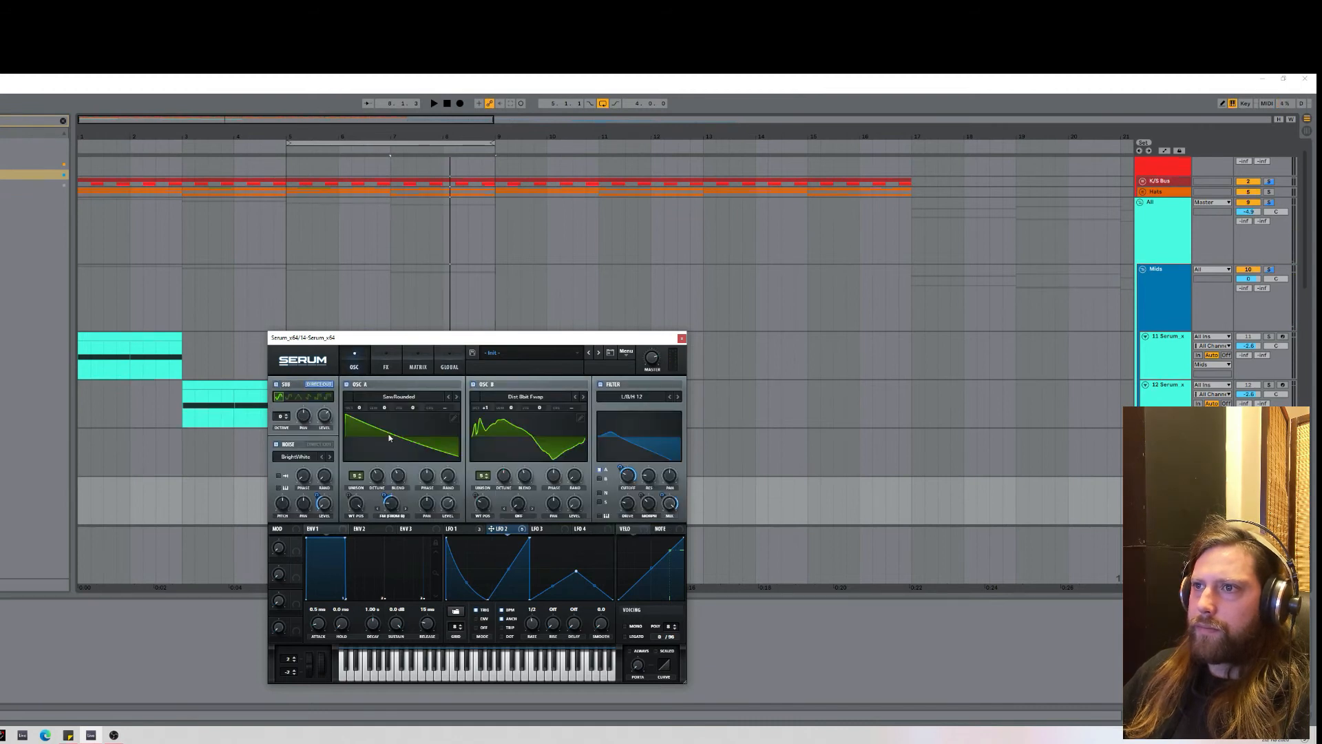
click(449, 367)
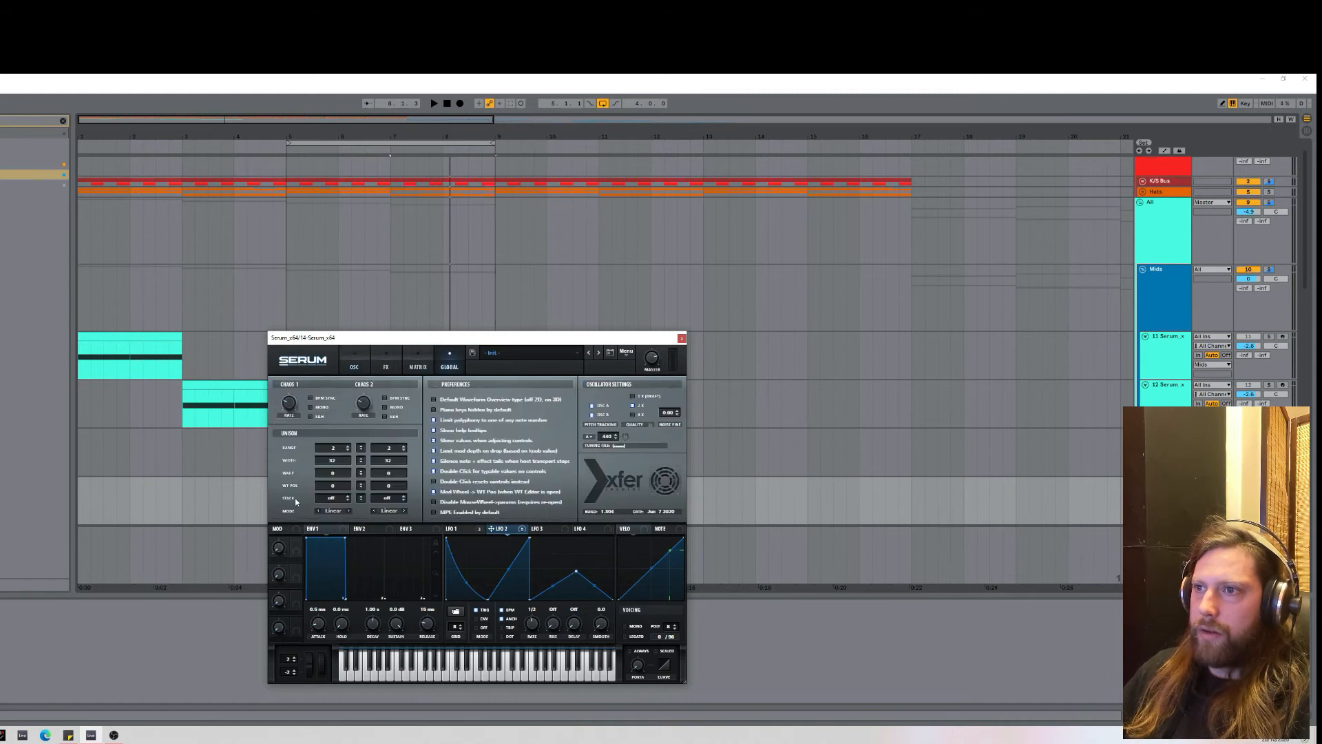
drag(389, 501, 396, 501)
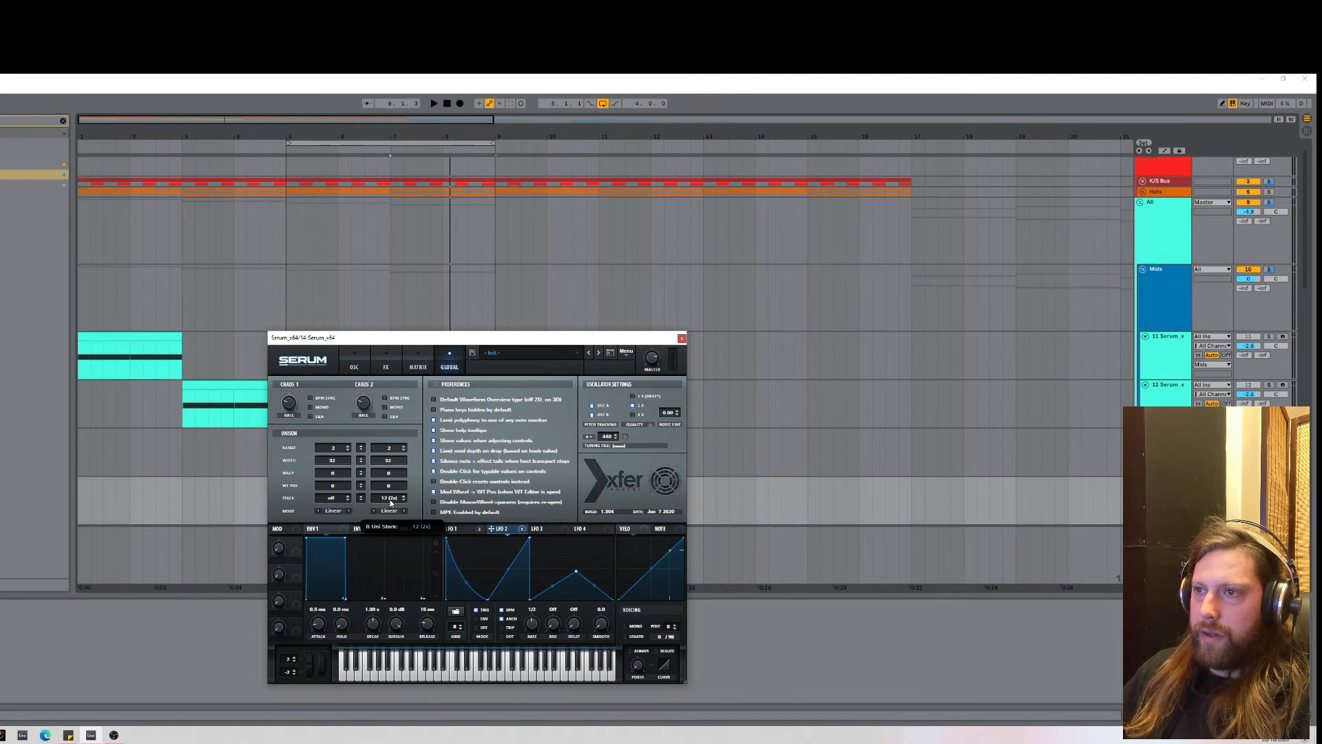
key(space)
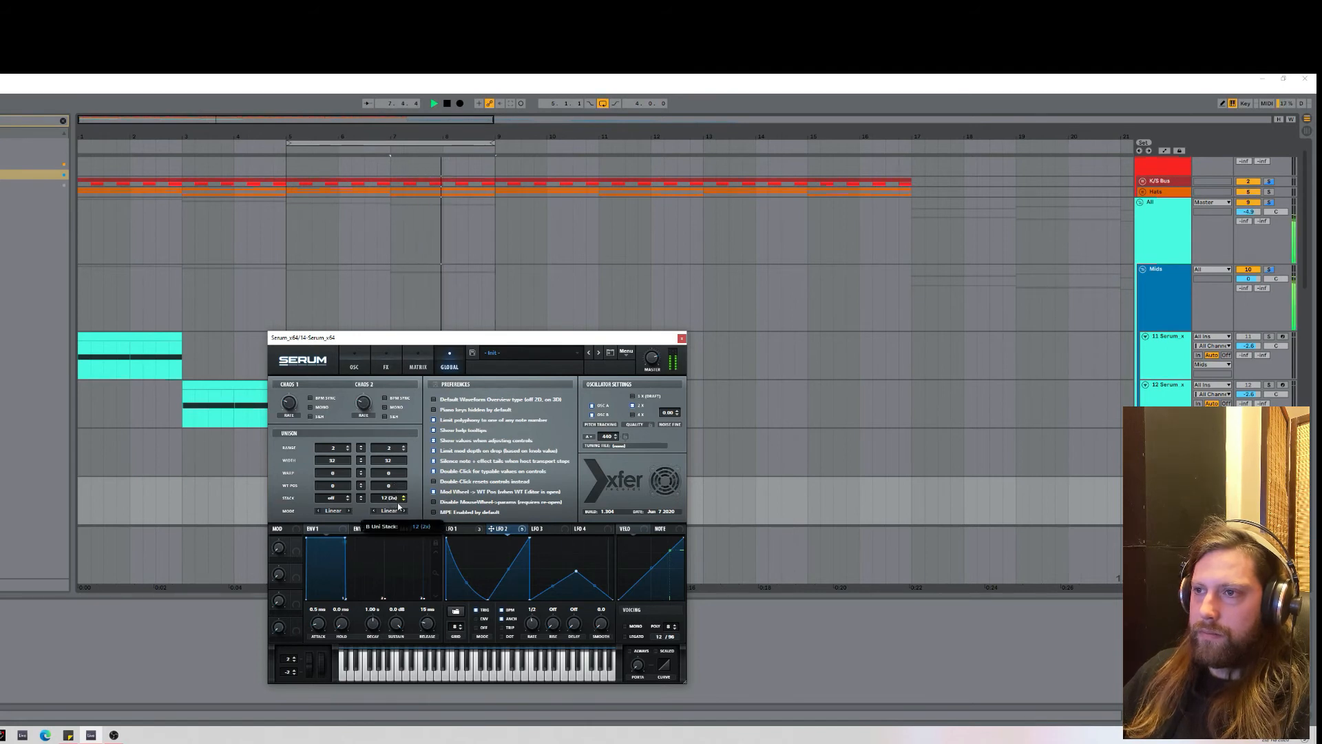
key(space)
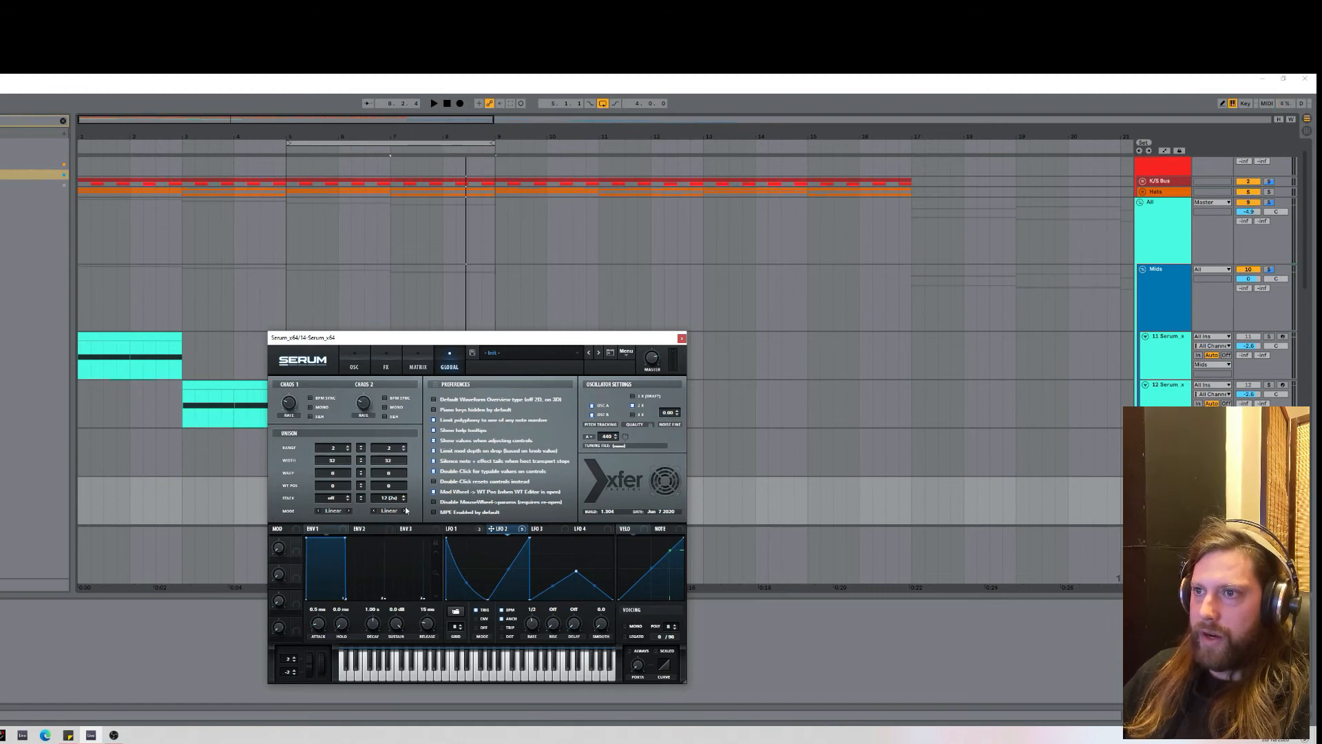
drag(344, 497, 346, 490)
key(space)
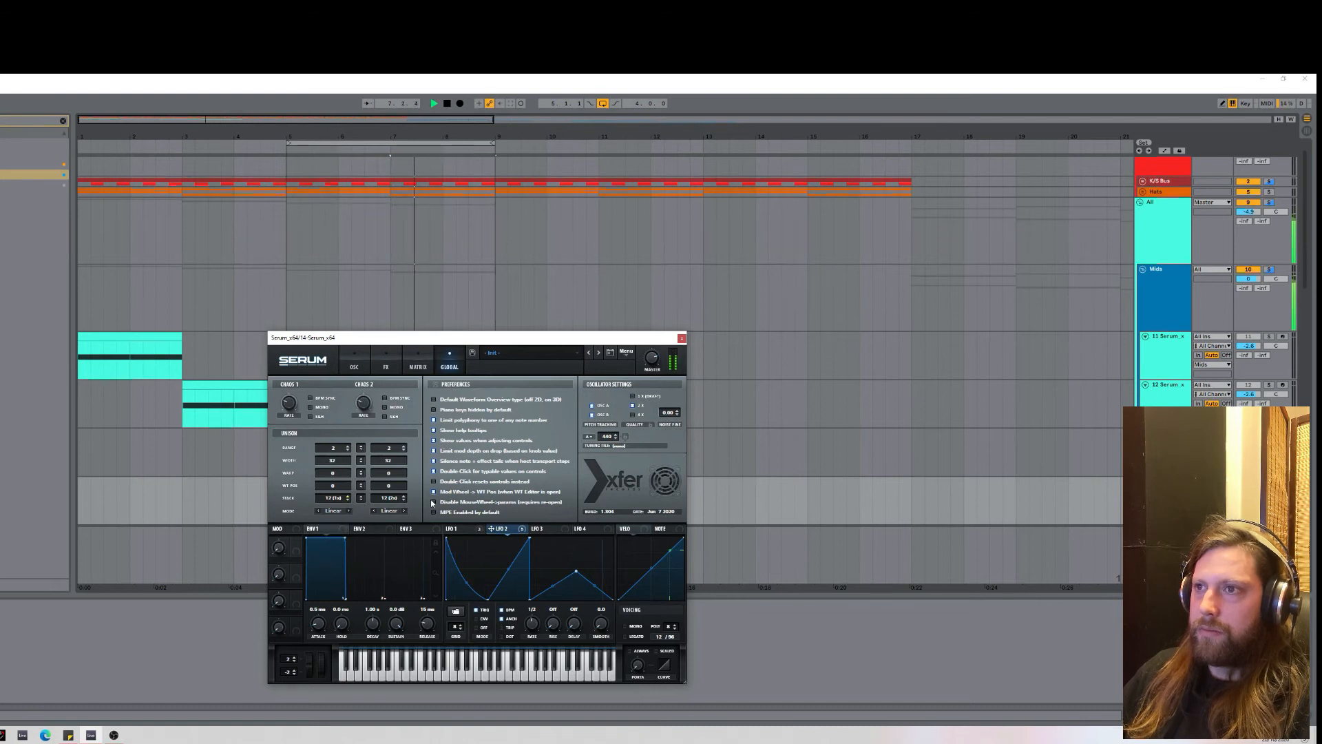
Adjust the patch's distortion effect in Diode 1 mode, changing its drive and mix while the loop plays.
click(354, 366)
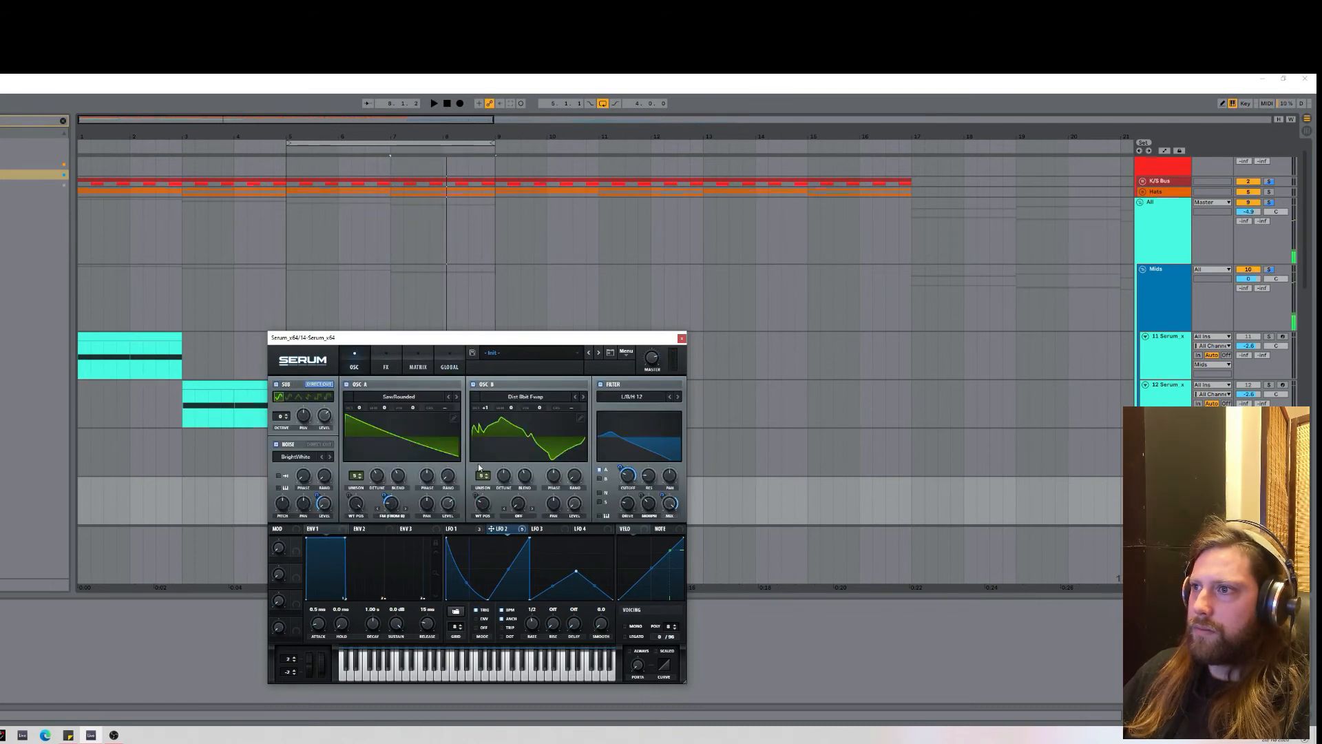
click(386, 366)
click(448, 394)
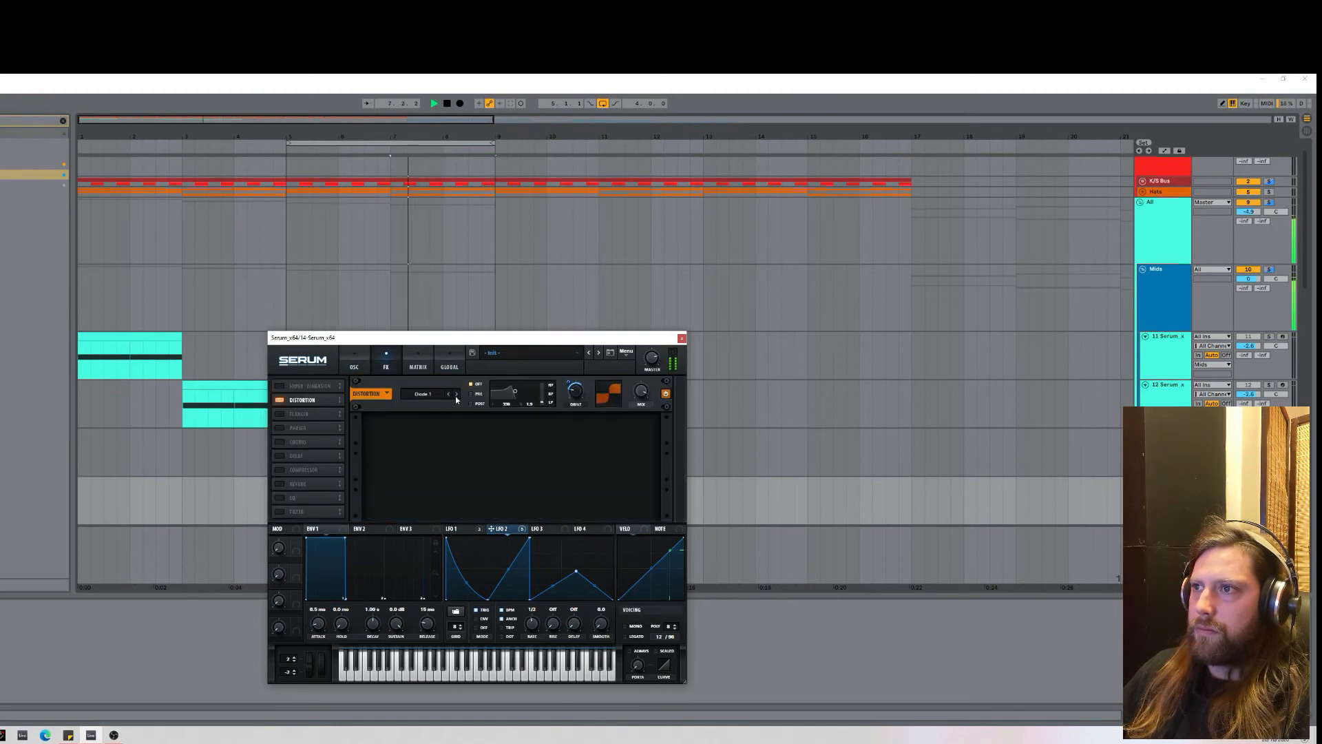
mouse_move(578, 413)
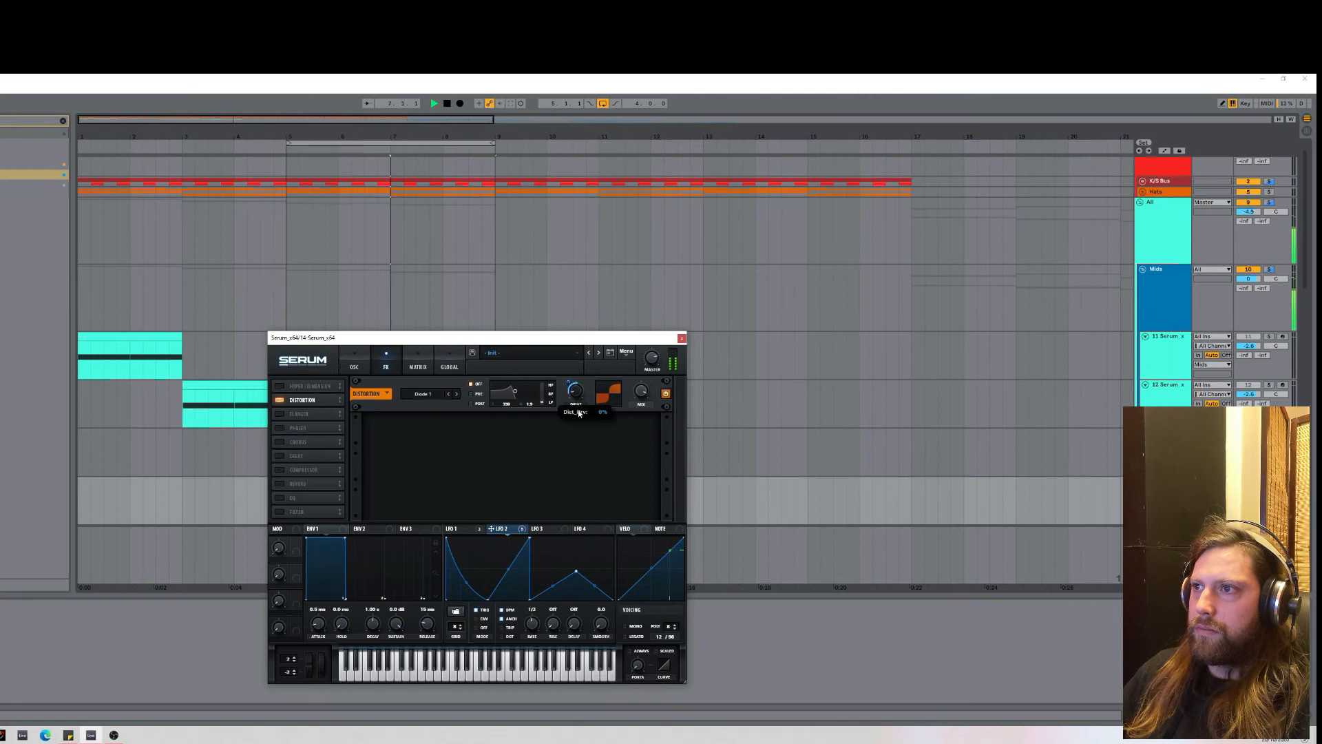
key(space)
mouse_move(582, 403)
mouse_down()
mouse_move(580, 445)
mouse_move(579, 405)
mouse_up()
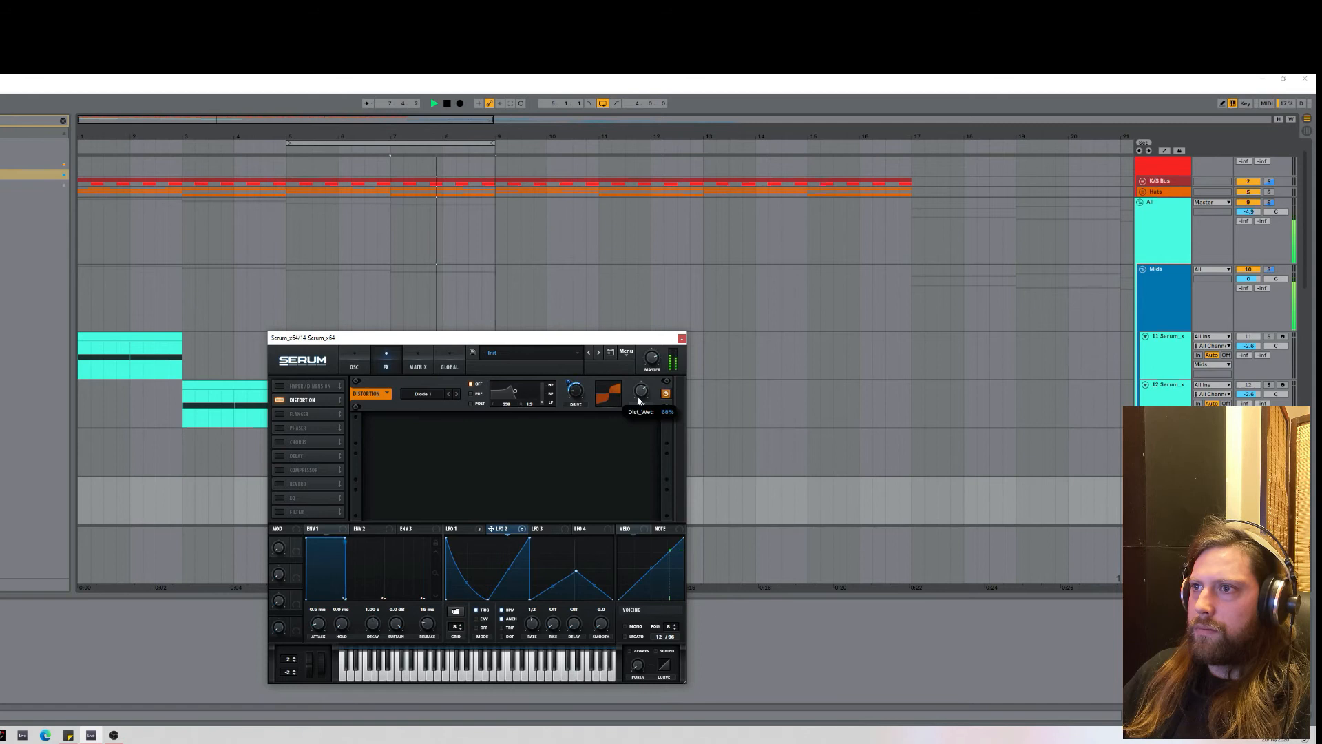
click(456, 393)
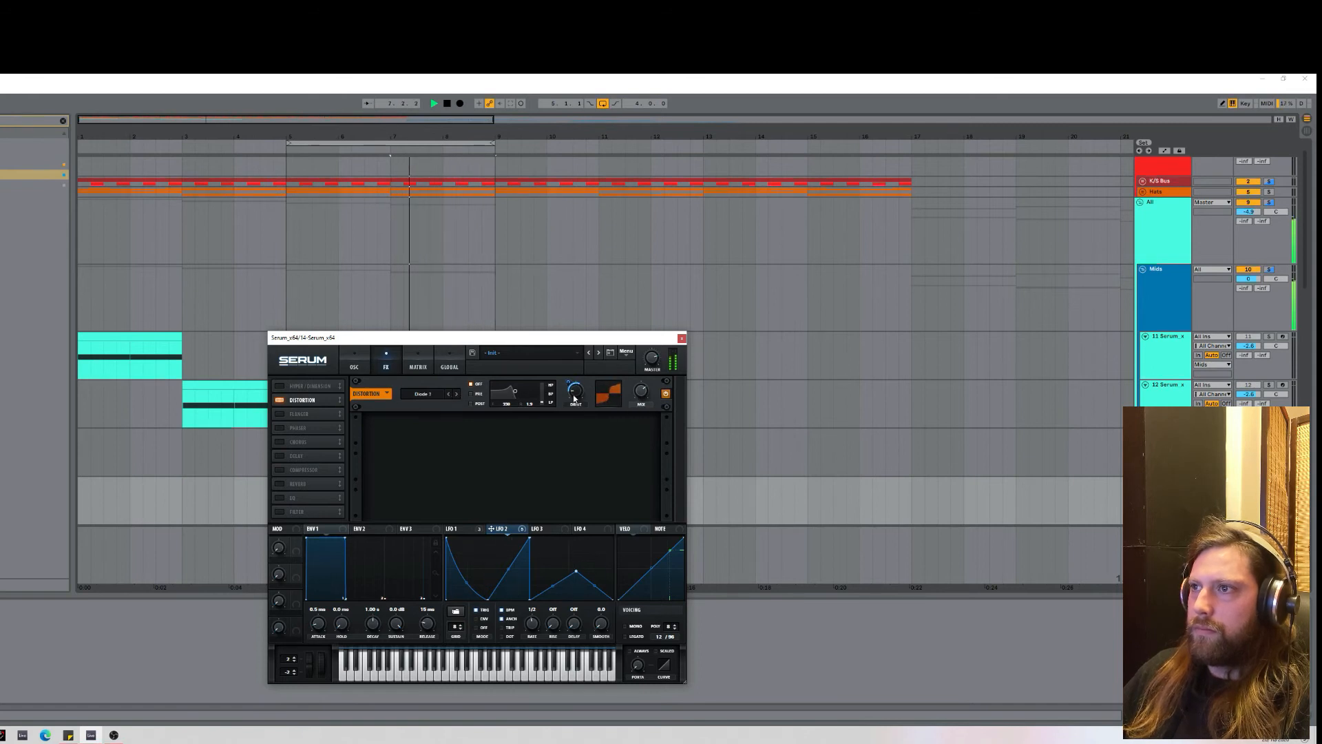
Fine-tune the distortion's base drive and LFO 2's modulation amount on it, replaying the loop to compare.
mouse_move(570, 379)
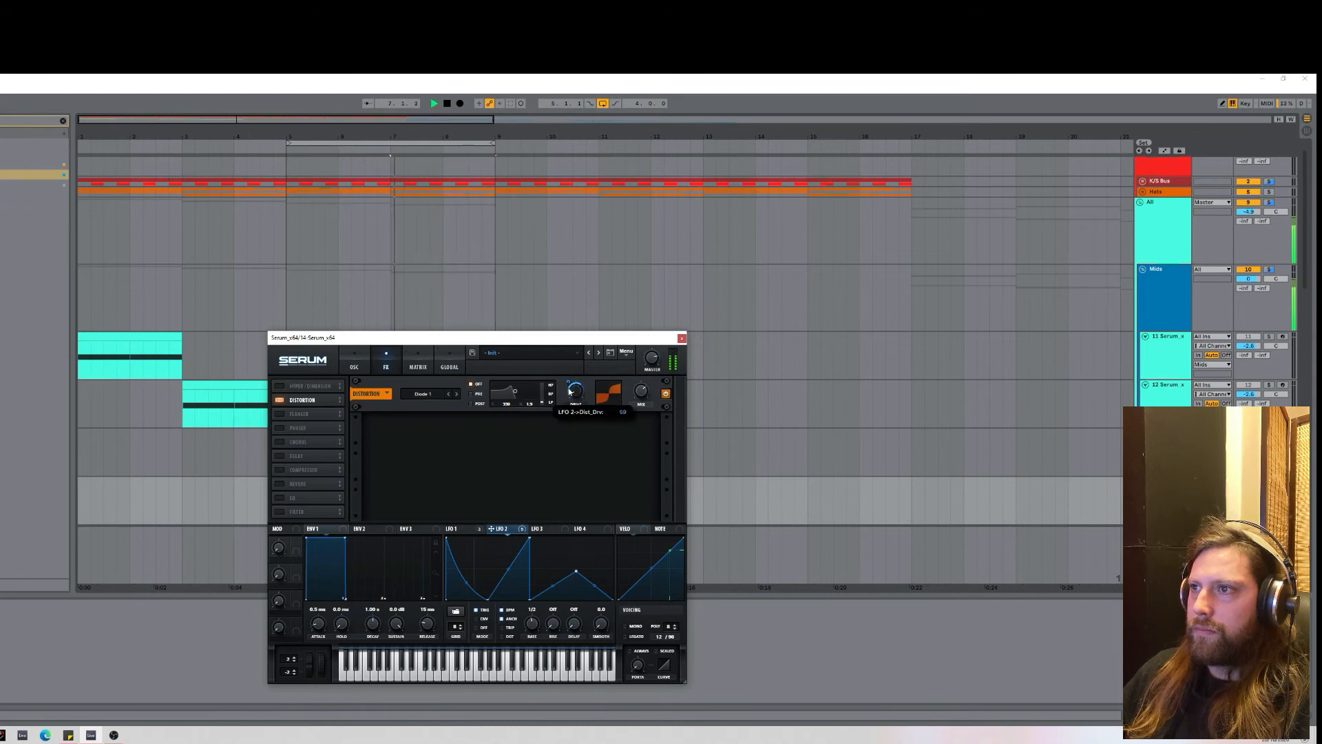
key(space)
key(space)
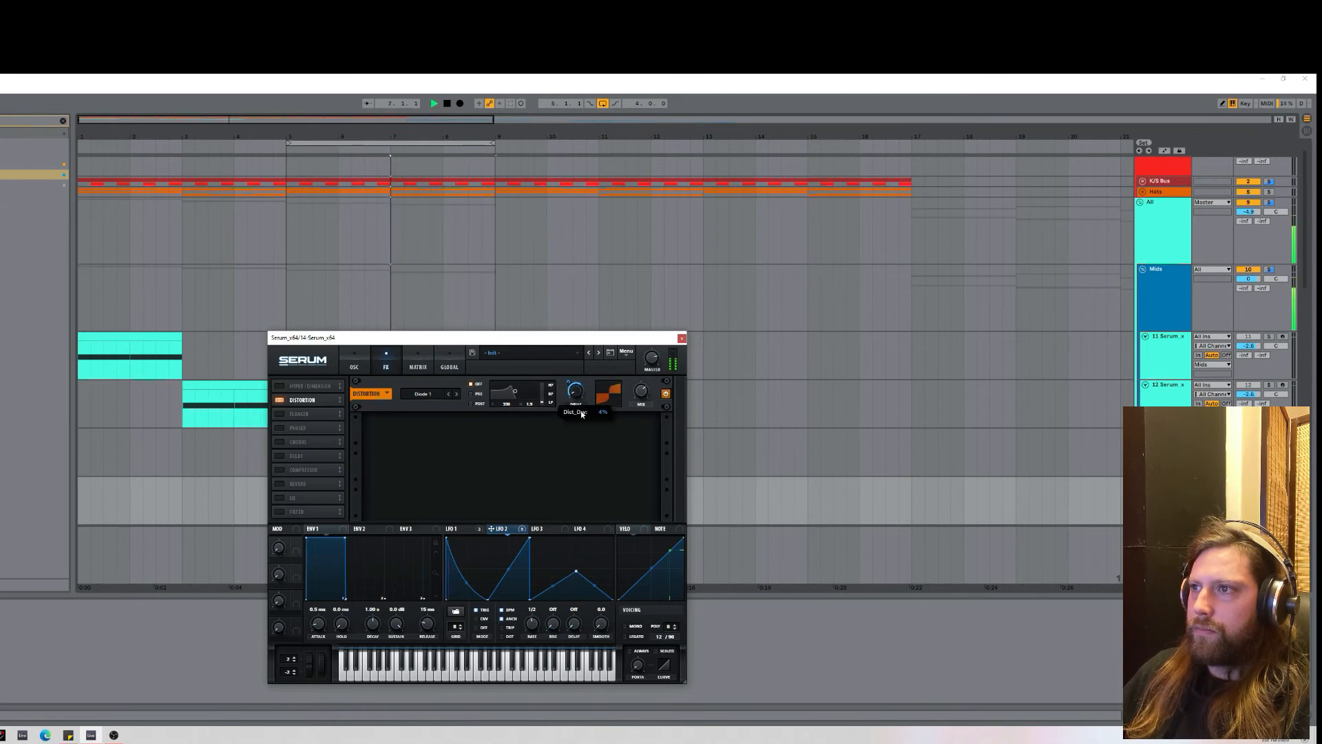
key(space)
key(space)
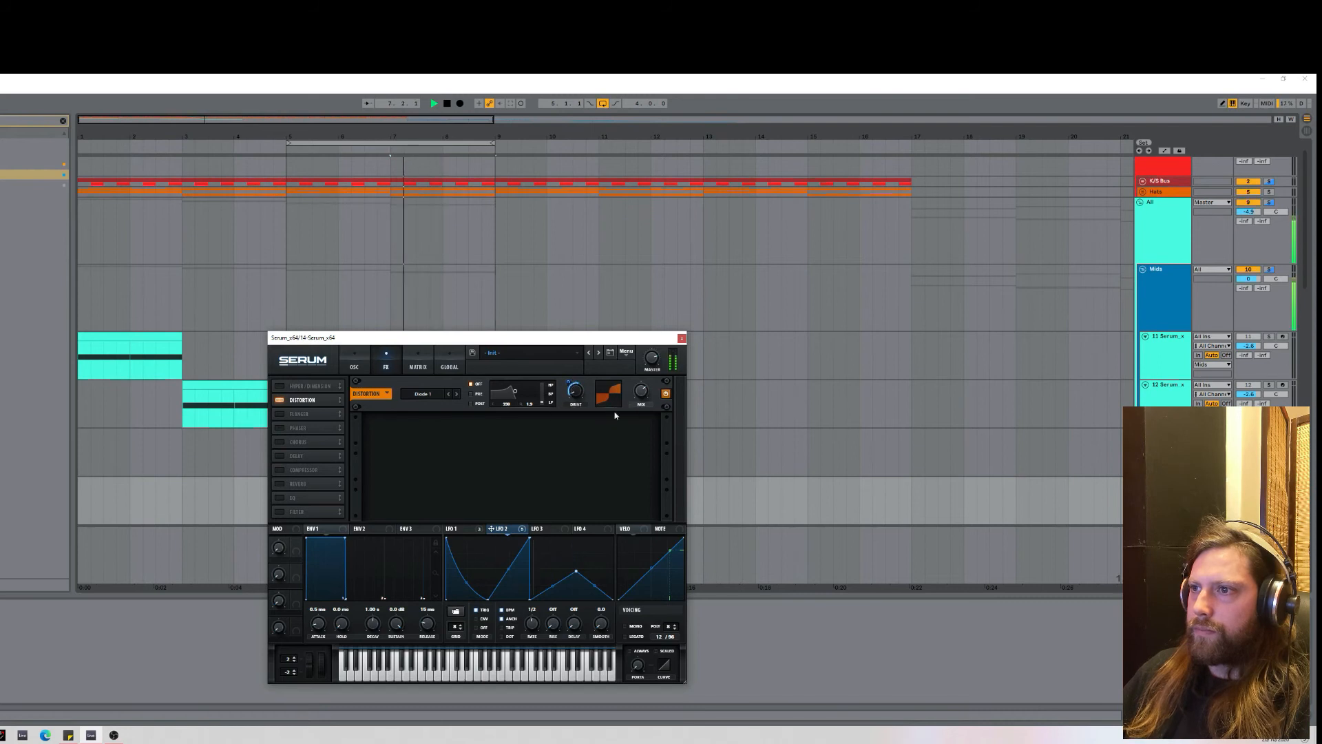
Assign LFO 2 as a modulation source to the distortion's mix and audition it in the loop.
click(477, 530)
click(496, 529)
drag(496, 529, 645, 394)
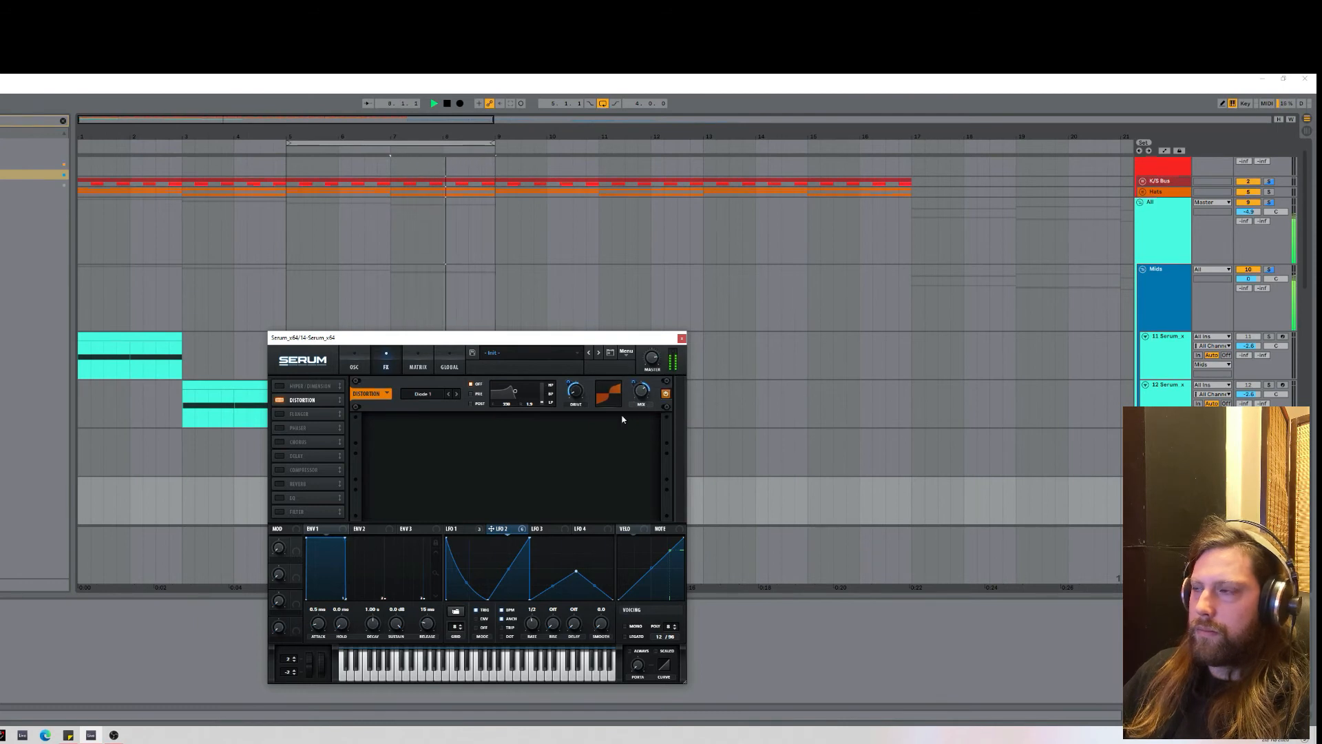
key(space)
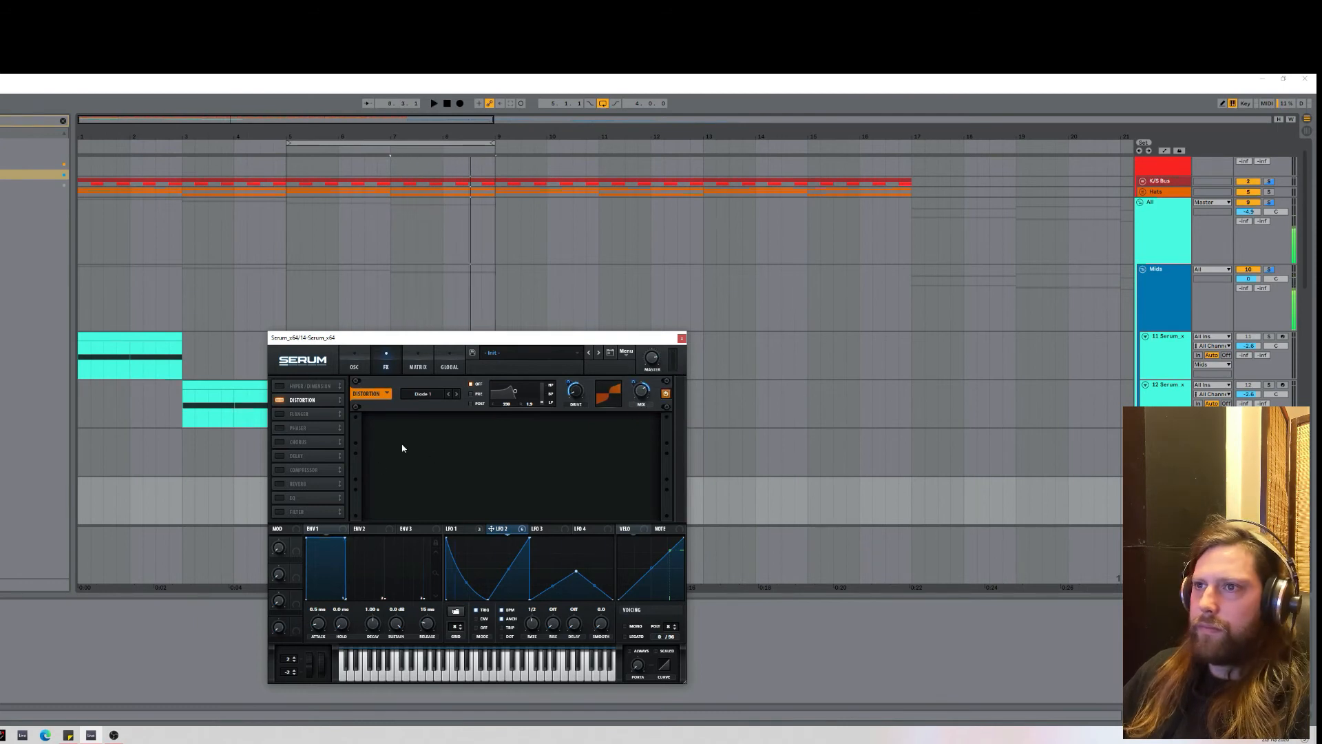
Audition the new patch together with the drums, close the synth window and select the fourth mid-bass clip.
click(353, 366)
key(space)
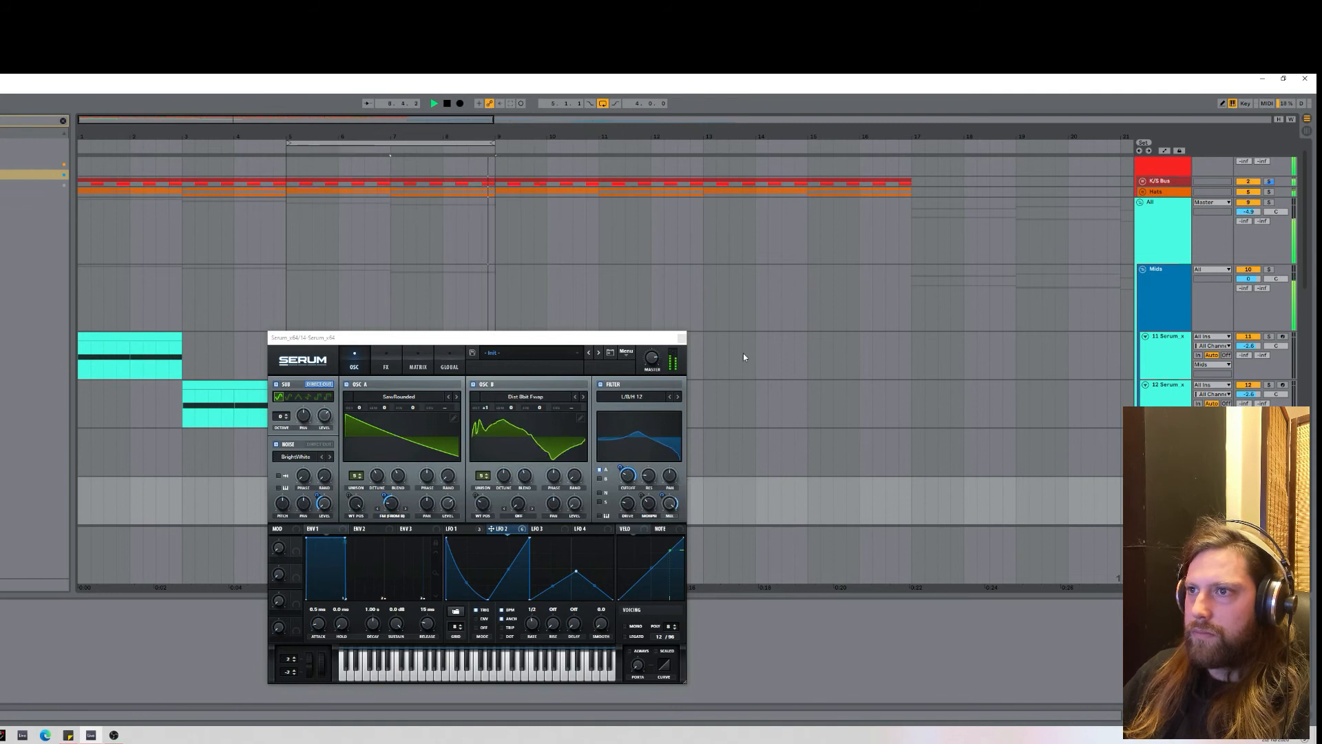
click(681, 338)
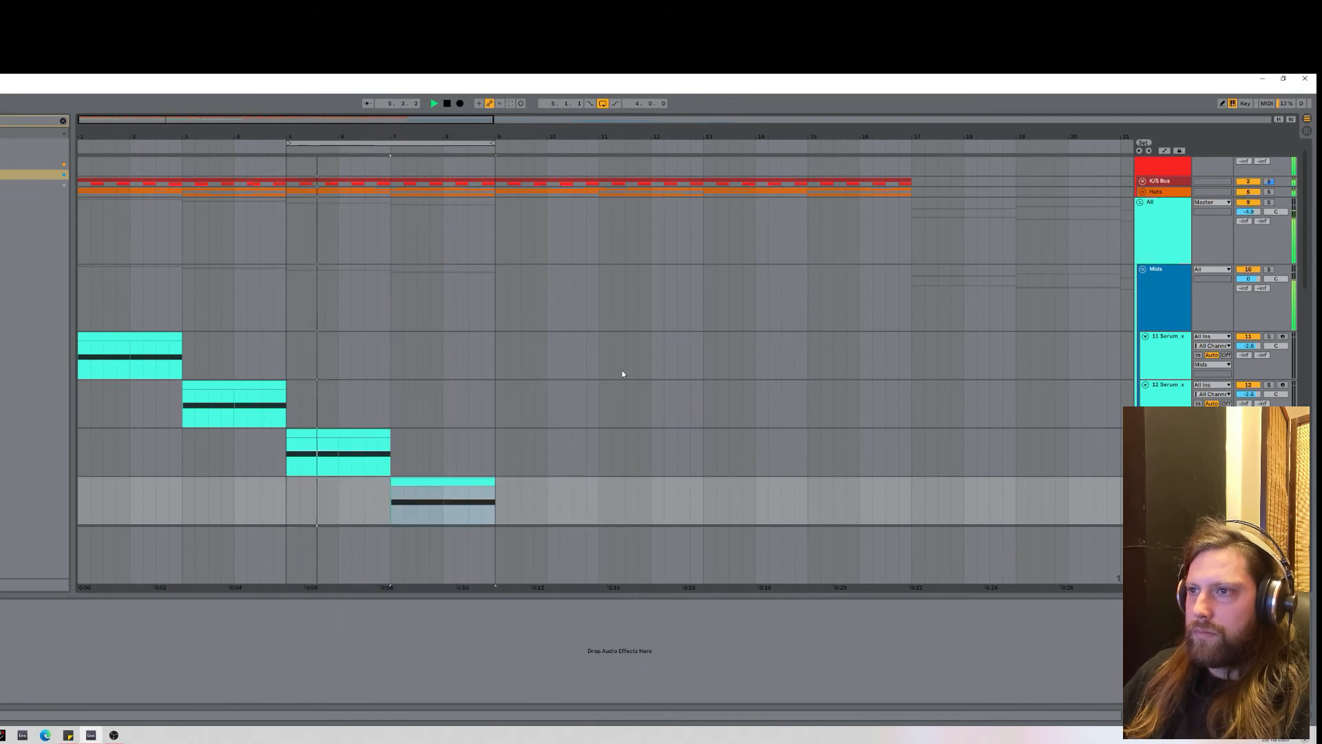
click(421, 480)
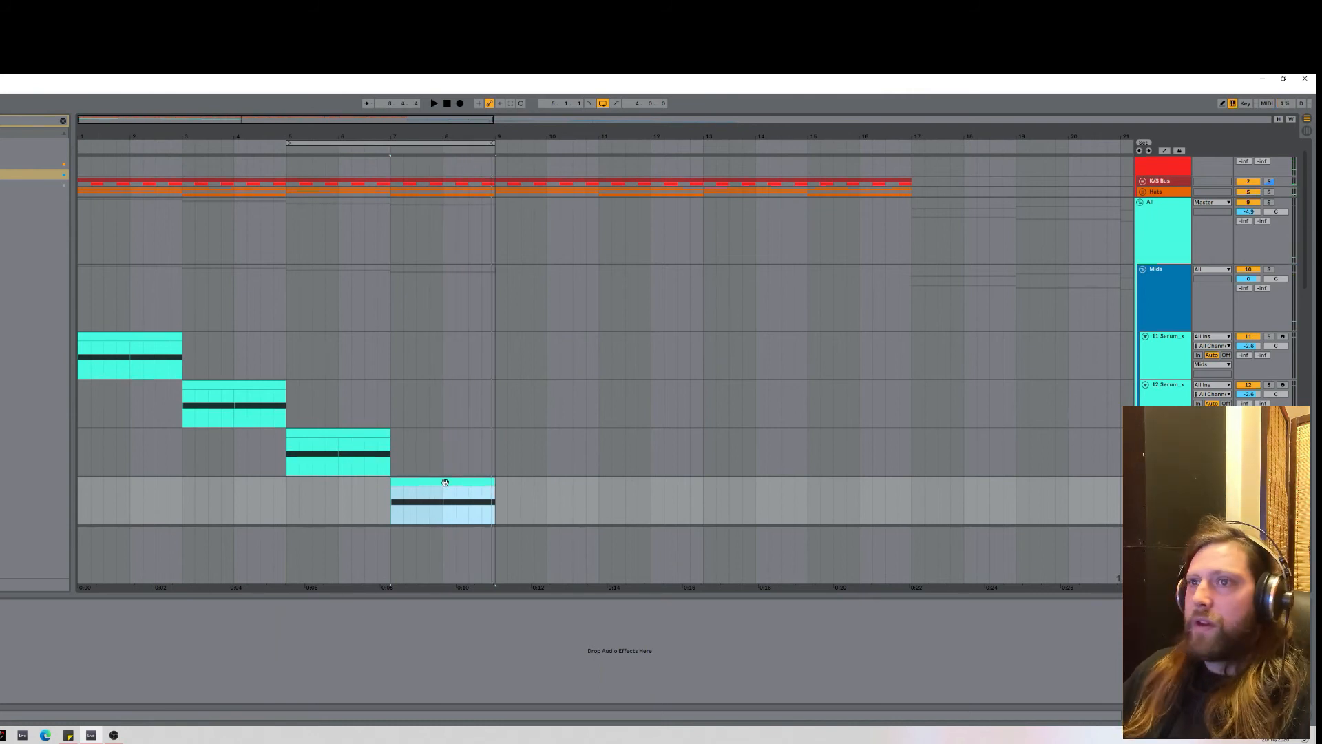
Extend the loop back to bar 1 so it covers all four mid-bass clips, and play it through.
click(92, 340)
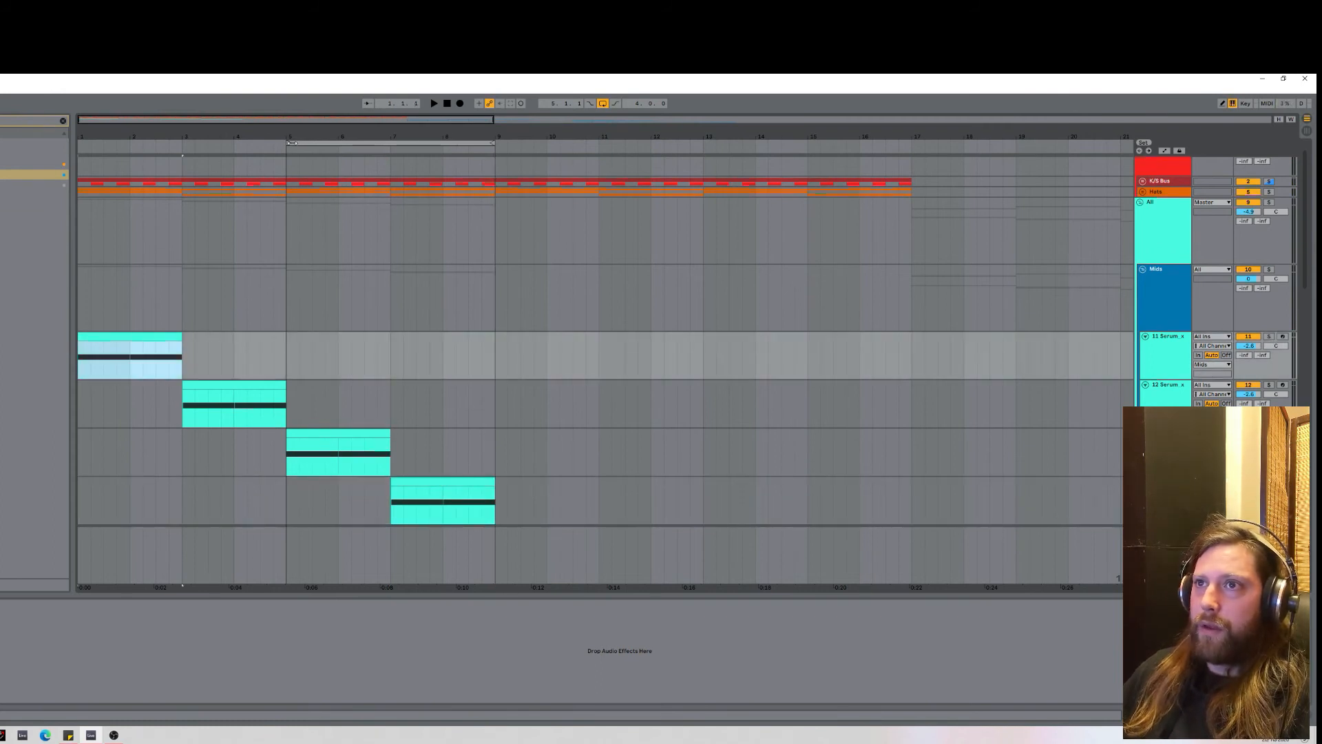
drag(291, 141, 50, 156)
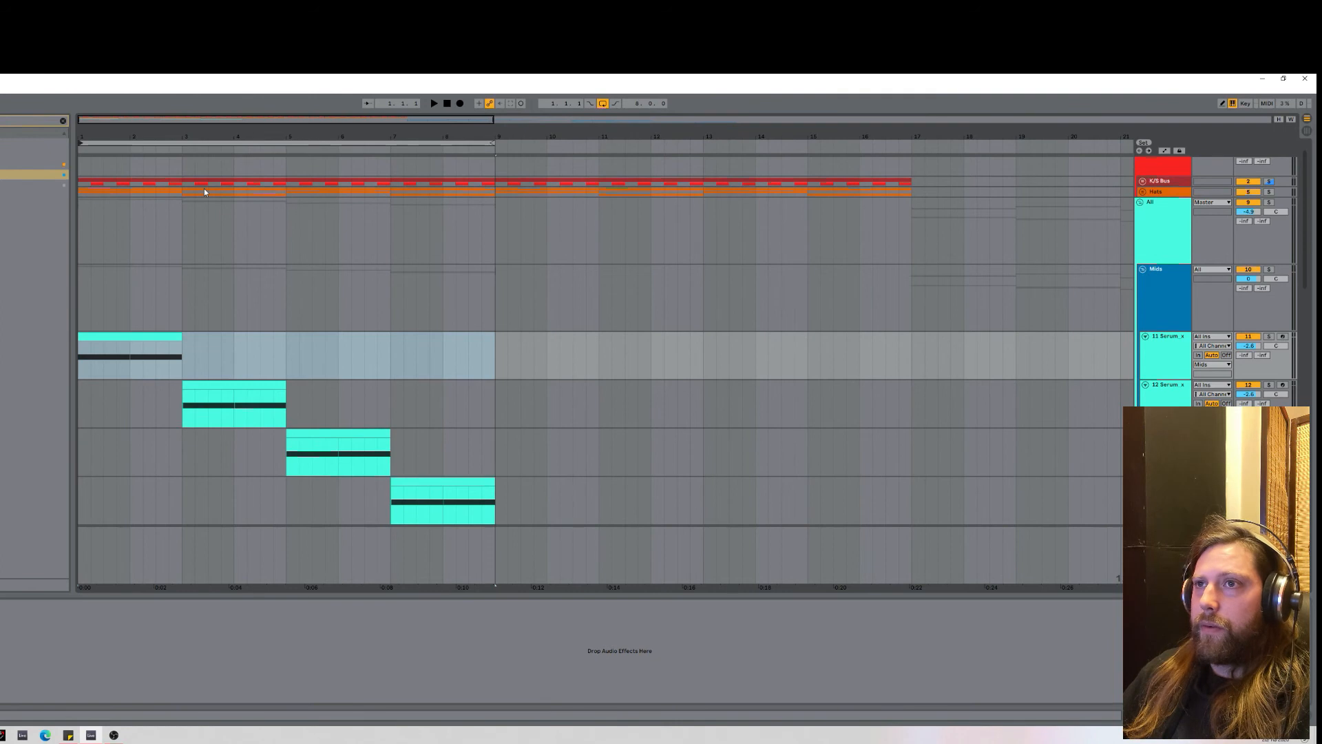
click(193, 143)
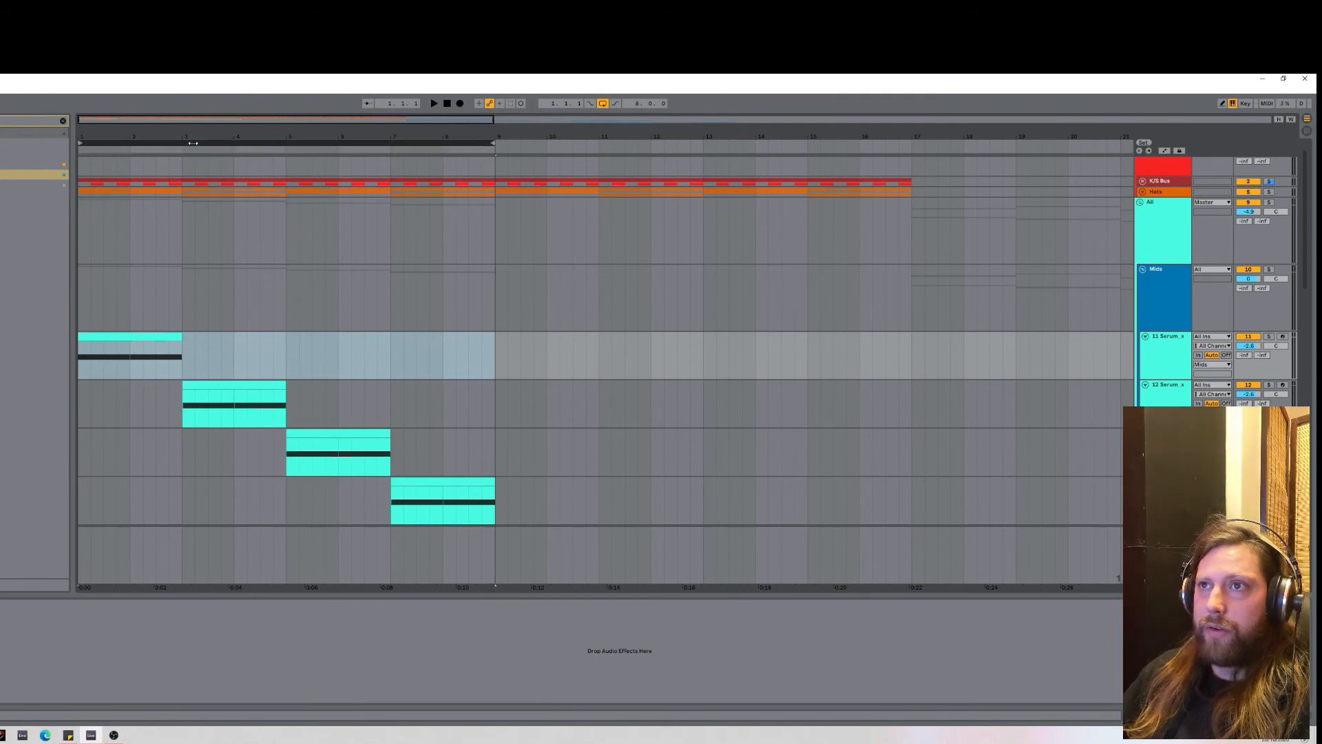
drag(210, 134, 174, 134)
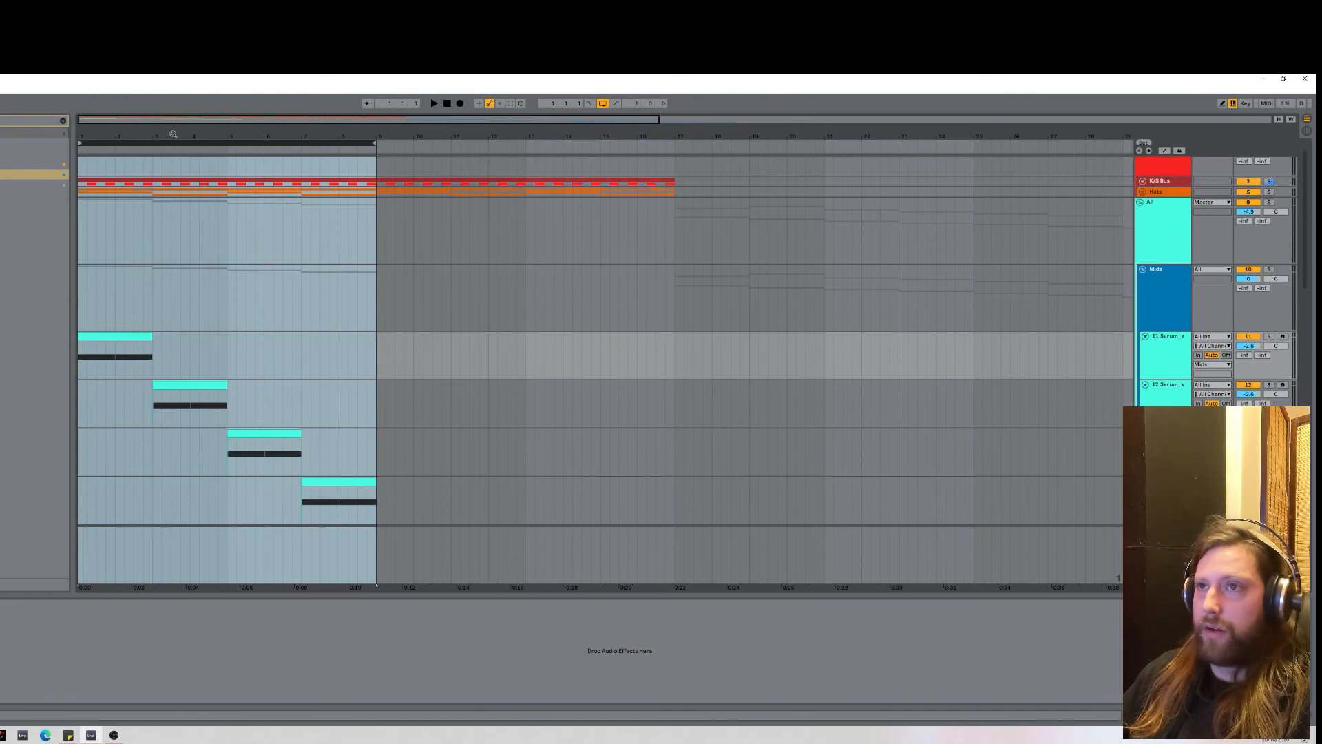
key(space)
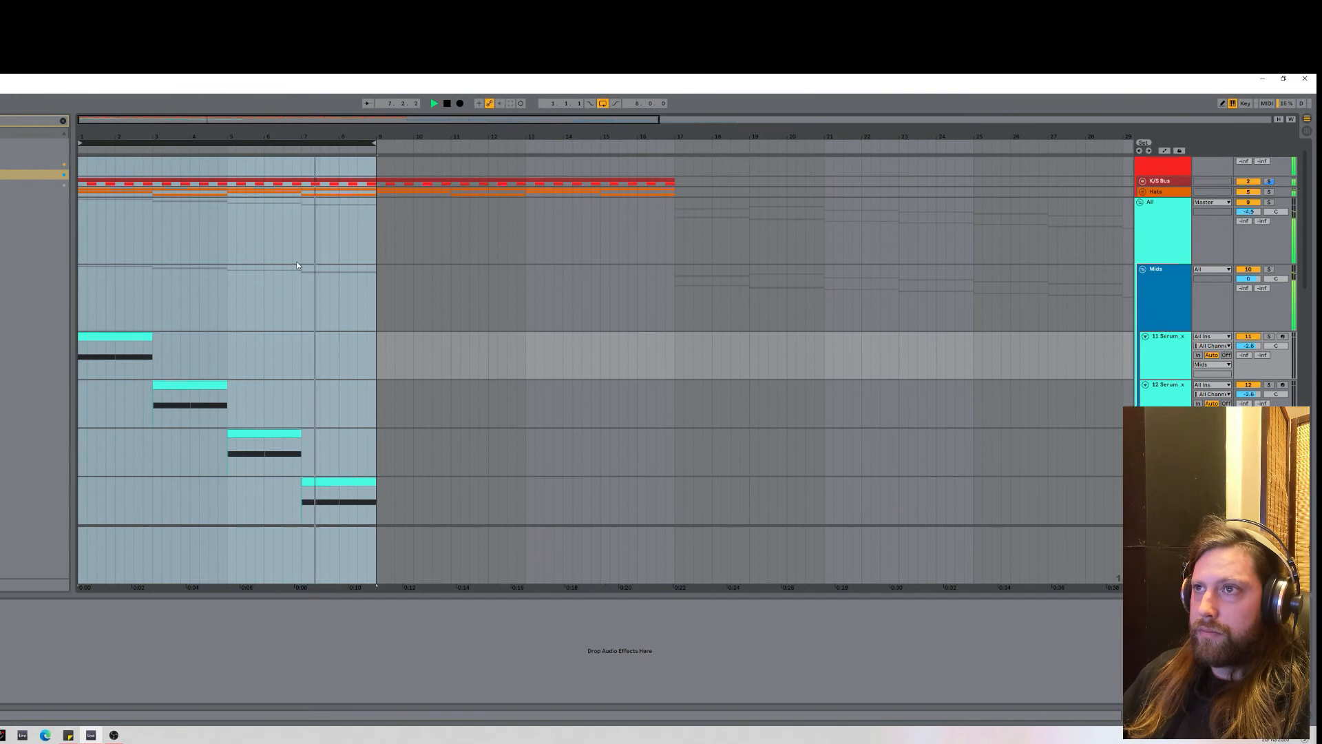
key(space)
Play the arrangement onward from bar 9, beyond the looped section.
drag(415, 137, 416, 103)
click(222, 187)
key(space)
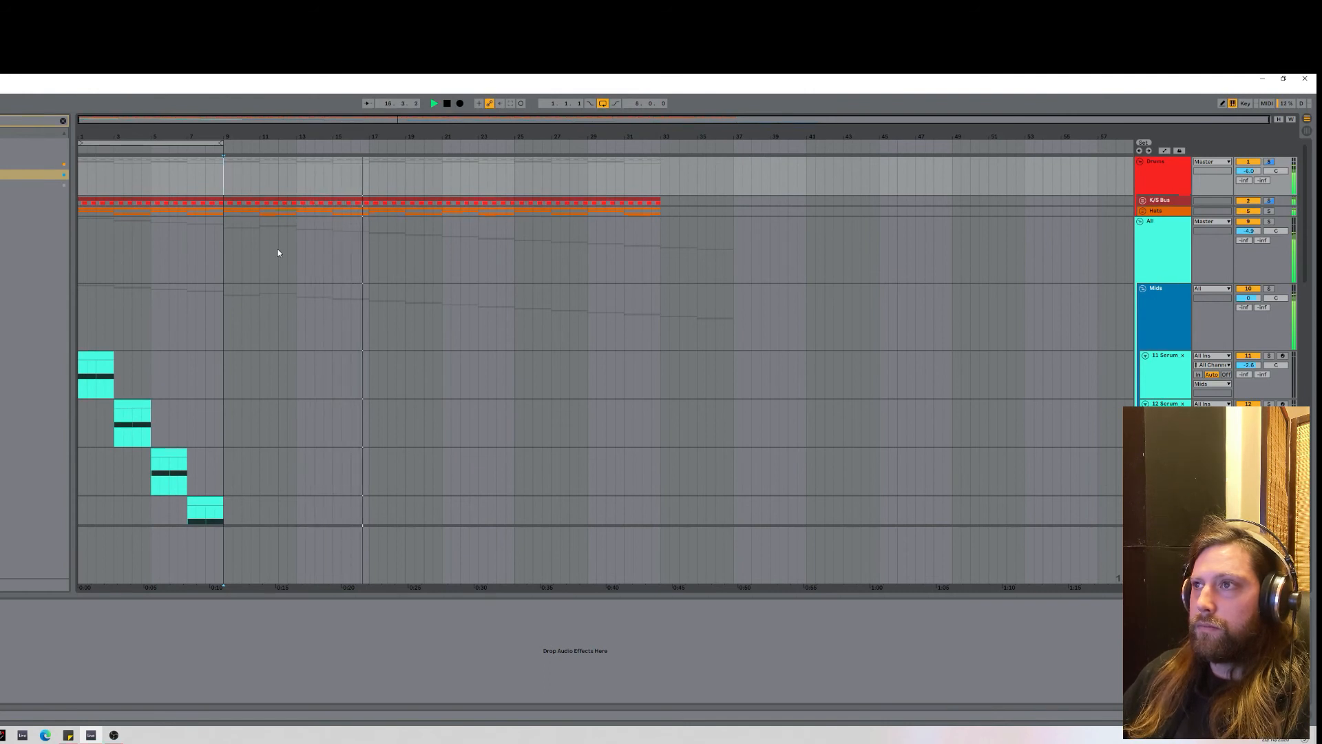
Duplicate the last eight bars of the K/S Bus and Hats clips directly after their current end.
scroll(631, 262, down, 10)
scroll(641, 264, down, 2)
scroll(640, 265, up, 12)
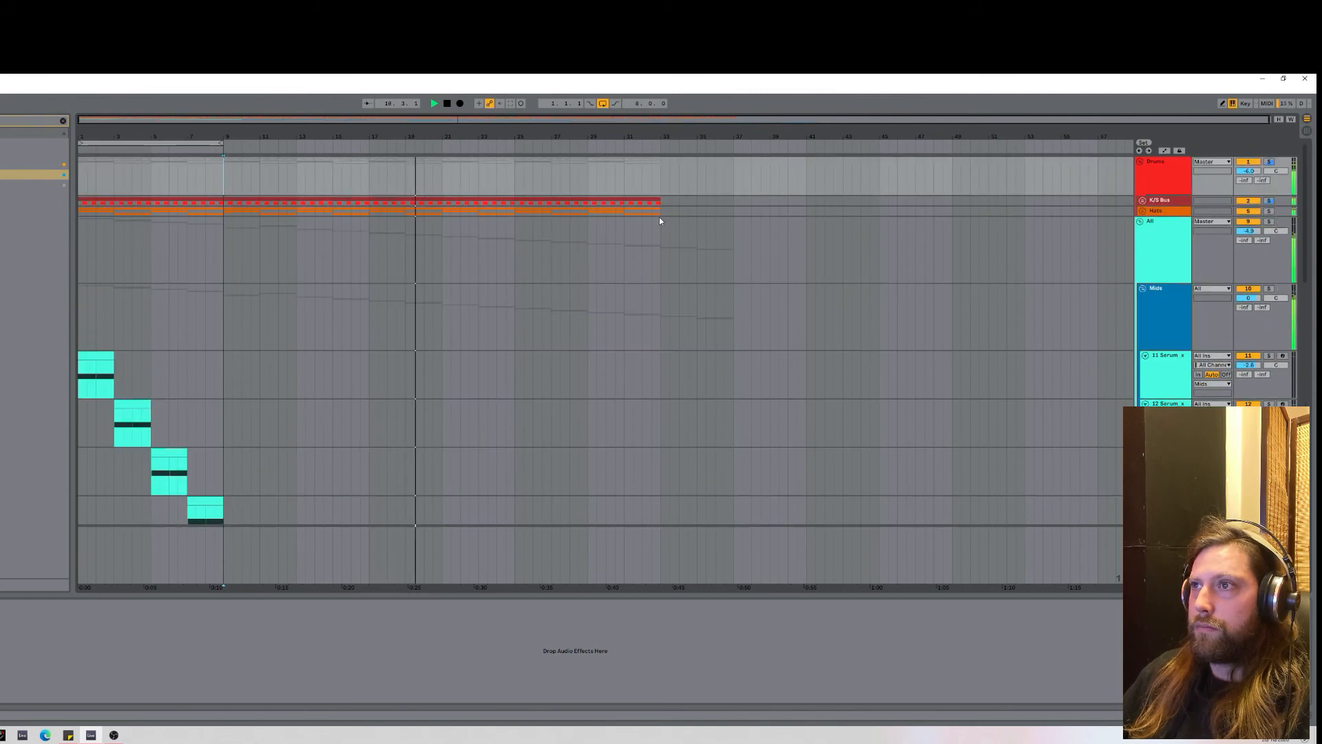
drag(660, 212, 521, 201)
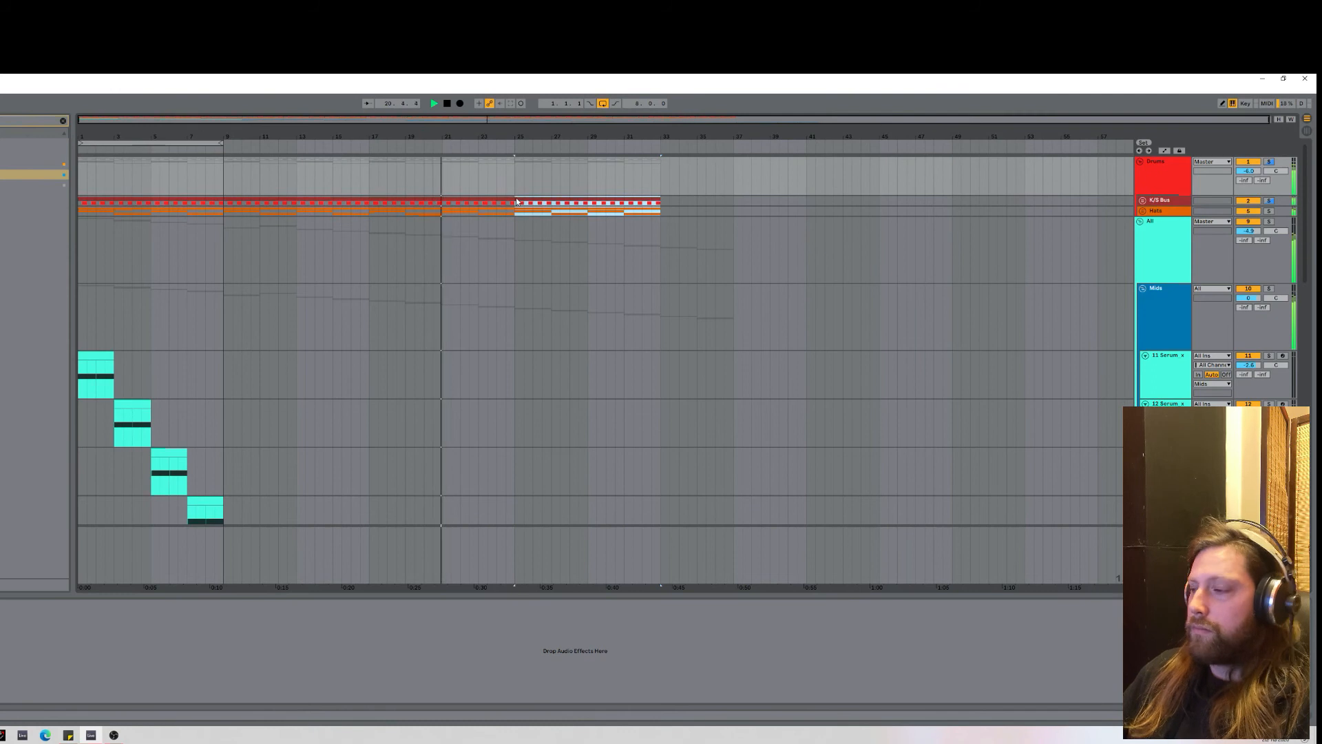
key(ctrl+d)
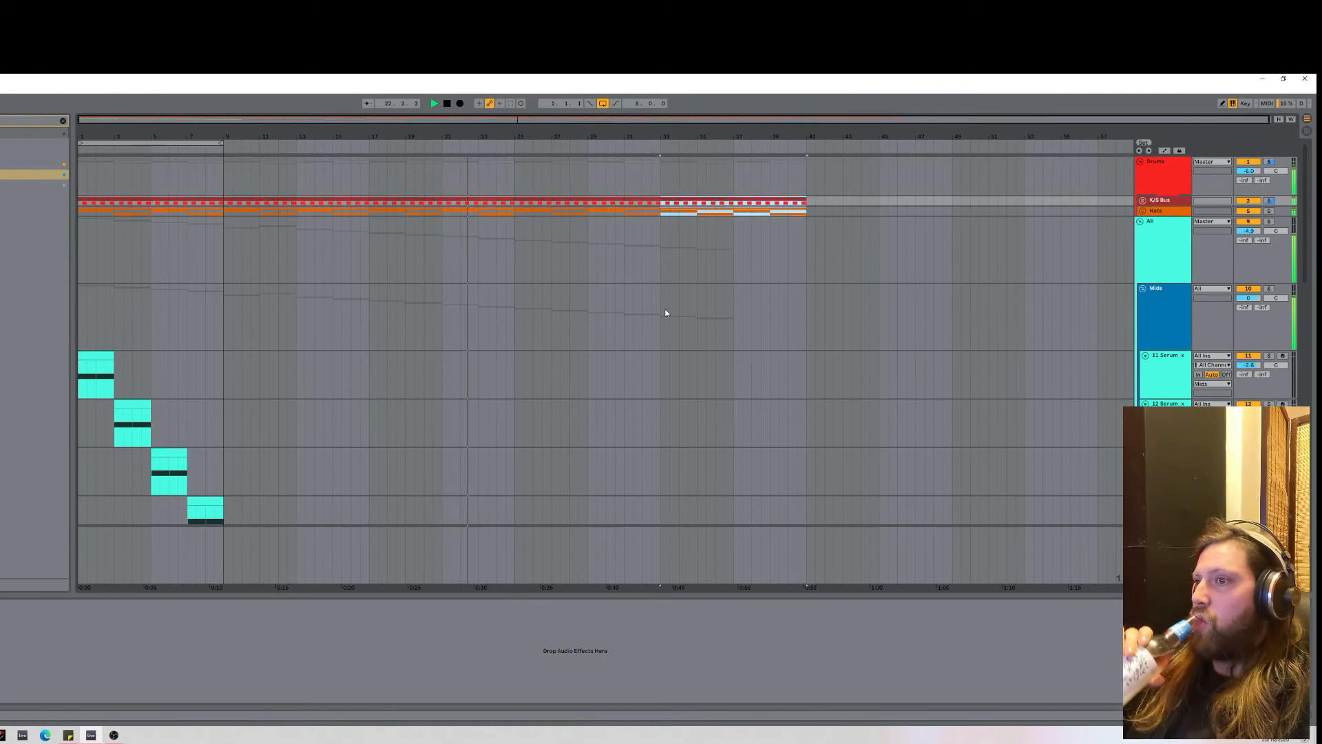